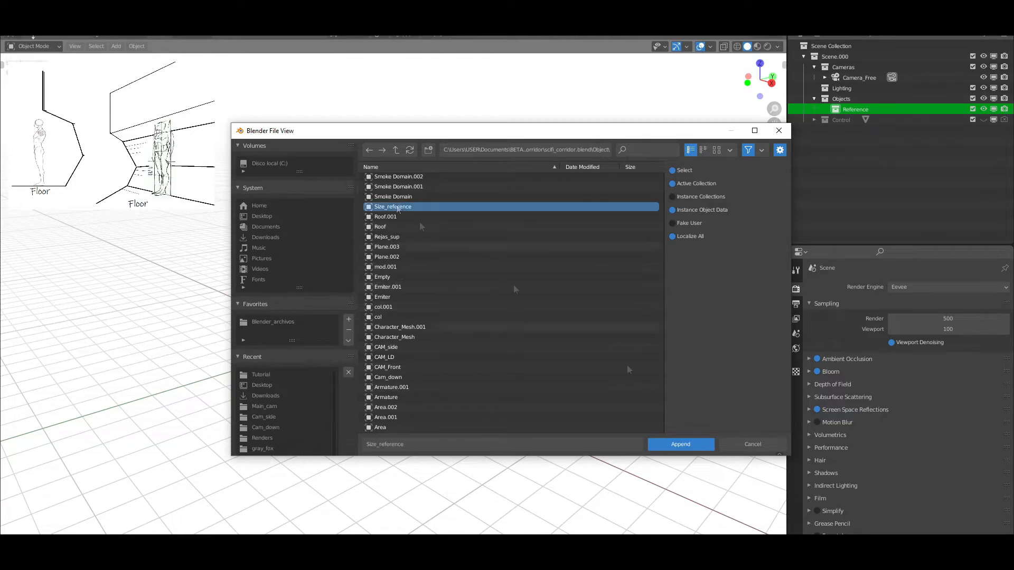
Append the Size_reference human figure to the scene and set its location to 0
{"action": "middle_click_drag", "start_coordinate": [401, 227], "coordinate": [547, 224]}
{"action": "key", "text": "n"}
{"action": "left_click", "coordinate": [781, 86]}
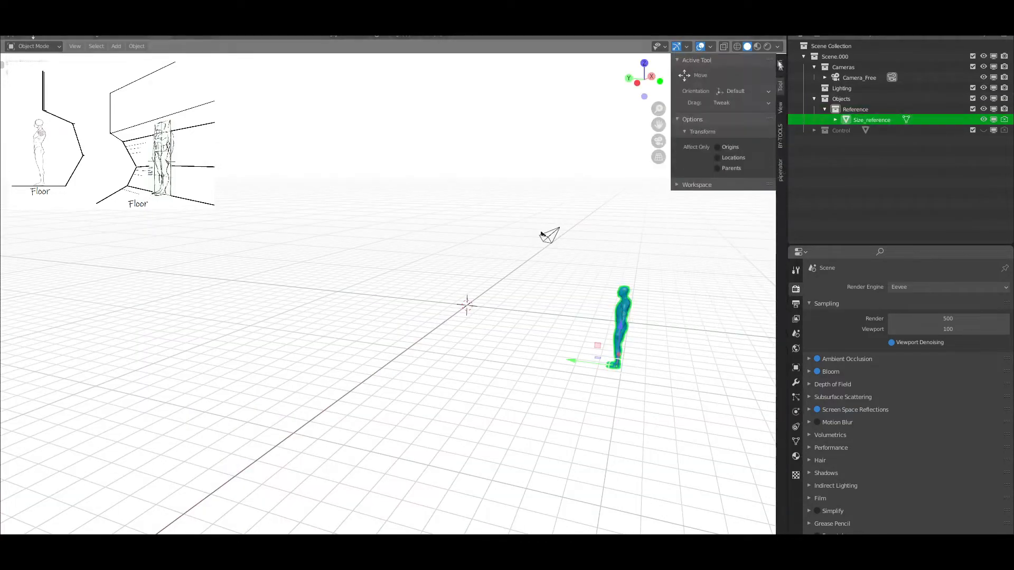
{"action": "left_click", "coordinate": [779, 65]}
{"action": "left_click", "coordinate": [725, 87]}
{"action": "type", "text": "0"}
{"action": "key", "text": "Tab"}
{"action": "scroll", "coordinate": [567, 277], "scroll_direction": "up", "scroll_amount": 4}
{"action": "key", "text": "n"}
Add a plane to the Objects collection and scale it up into a large floor beneath the human figure
{"action": "scroll", "coordinate": [606, 283], "scroll_direction": "up", "scroll_amount": 3}
{"action": "middle_click_drag", "start_coordinate": [606, 283], "coordinate": [354, 375], "text": "shift"}
{"action": "middle_click_drag", "start_coordinate": [227, 375], "coordinate": [430, 385]}
{"action": "scroll", "coordinate": [430, 385], "scroll_direction": "down", "scroll_amount": 1}
{"action": "left_click", "coordinate": [844, 99]}
{"action": "key", "text": "shift+a"}
{"action": "mouse_move", "coordinate": [444, 314]}
{"action": "left_click", "coordinate": [521, 313]}
{"action": "scroll", "coordinate": [521, 316], "scroll_direction": "down", "scroll_amount": 3}
{"action": "key", "text": "s"}
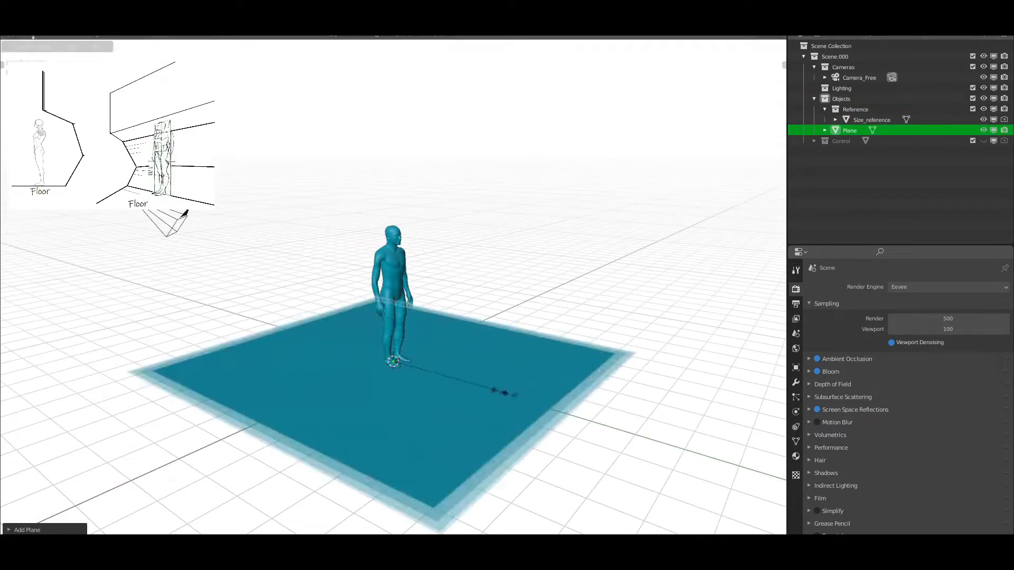
{"action": "left_click", "coordinate": [516, 394]}
Scale the floor plane along the X axis
{"action": "middle_click_drag", "start_coordinate": [607, 391], "coordinate": [538, 385]}
{"action": "key", "text": "Tab"}
Move one edge of the floor along Y and resize the whole floor mesh uniformly
{"action": "key", "text": "Tab"}
{"action": "key", "text": "s"}
{"action": "key", "text": "x"}
{"action": "left_click", "coordinate": [544, 440]}
{"action": "key", "text": "Tab"}
{"action": "left_click", "coordinate": [403, 446]}
{"action": "key", "text": "g"}
{"action": "key", "text": "y"}
{"action": "left_click", "coordinate": [349, 437]}
{"action": "scroll", "coordinate": [369, 430], "scroll_direction": "down", "scroll_amount": 3}
{"action": "key", "text": "a"}
{"action": "key", "text": "s"}
{"action": "left_click", "coordinate": [476, 385]}
Extrude the floor's side edge upward along Z to form a wall taller than the human figure
{"action": "middle_click_drag", "start_coordinate": [520, 383], "coordinate": [470, 382]}
{"action": "left_click", "coordinate": [561, 357]}
{"action": "key", "text": "e"}
{"action": "key", "text": "z"}
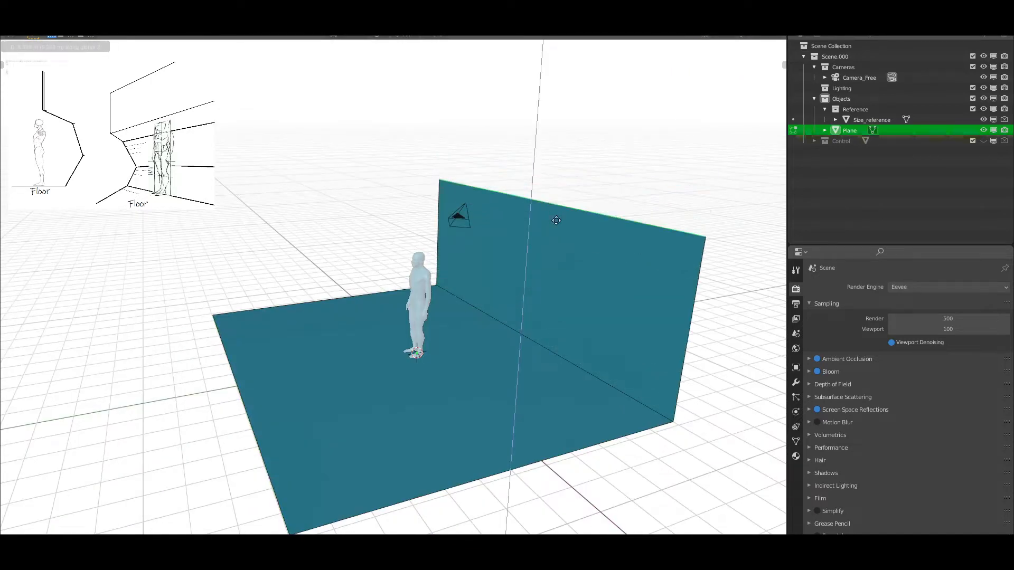
{"action": "left_click", "coordinate": [558, 209]}
Extrude the wall's top edge inward along Y into a ledge, and extrude the ledge's edge upward along Z
{"action": "key", "text": "e"}
{"action": "key", "text": "y"}
{"action": "left_click", "coordinate": [528, 215]}
{"action": "key", "text": "e"}
{"action": "key", "text": "z"}
{"action": "left_click", "coordinate": [535, 142]}
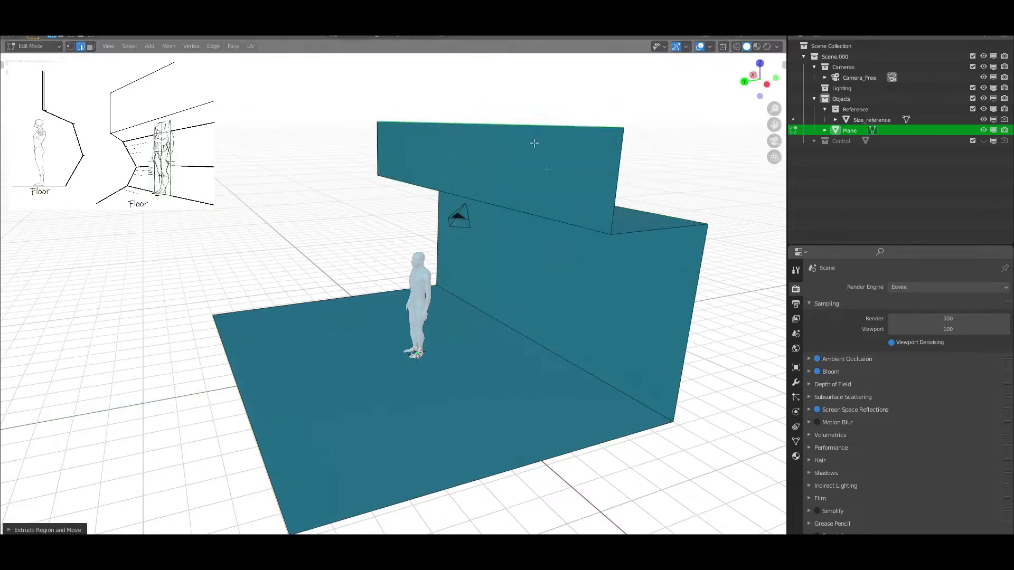
Lower the edge between the wall and the ledge along Z so the ledge slopes
{"action": "middle_click_drag", "start_coordinate": [535, 142], "coordinate": [506, 124]}
{"action": "left_click", "coordinate": [603, 212]}
{"action": "key", "text": "g"}
{"action": "key", "text": "z"}
{"action": "left_click", "coordinate": [584, 271]}
Add a horizontal loop cut midway up the lower wall and push it outward along Y
{"action": "scroll", "coordinate": [583, 270], "scroll_direction": "up", "scroll_amount": 3}
{"action": "middle_click_drag", "start_coordinate": [583, 272], "coordinate": [639, 310]}
{"action": "scroll", "coordinate": [640, 310], "scroll_direction": "down", "scroll_amount": 2}
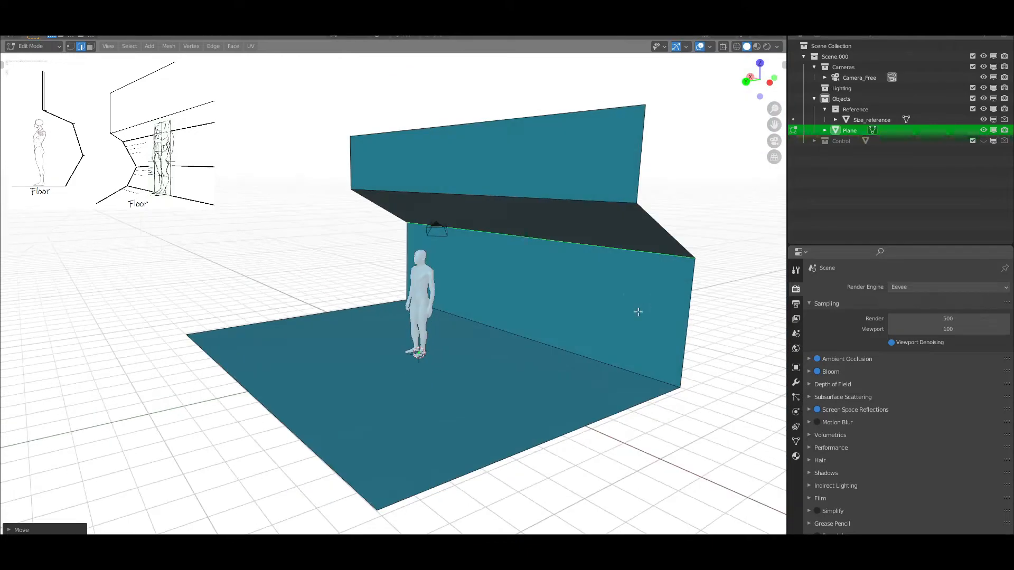
{"action": "left_click", "coordinate": [705, 300]}
{"action": "right_click", "coordinate": [704, 300]}
{"action": "middle_click_drag", "start_coordinate": [705, 300], "coordinate": [533, 269]}
{"action": "key", "text": "g"}
{"action": "key", "text": "y"}
{"action": "left_click", "coordinate": [629, 329]}
Reposition two horizontal wall edges along Y, including one on the upper section, to follow the sketched corridor profile
{"action": "left_click", "coordinate": [487, 298]}
{"action": "key", "text": "g"}
{"action": "key", "text": "y"}
{"action": "left_click", "coordinate": [538, 260]}
{"action": "left_click", "coordinate": [426, 158], "text": "shift"}
{"action": "key", "text": "g"}
{"action": "key", "text": "y"}
{"action": "left_click", "coordinate": [454, 185]}
Fine-tune the edge where the wall meets the sloped ledge by moving it along Y
{"action": "middle_click_drag", "start_coordinate": [455, 185], "coordinate": [501, 281]}
{"action": "scroll", "coordinate": [522, 282], "scroll_direction": "down", "scroll_amount": 2}
{"action": "scroll", "coordinate": [523, 282], "scroll_direction": "up", "scroll_amount": 3}
{"action": "left_click", "coordinate": [601, 236]}
{"action": "key", "text": "g"}
{"action": "key", "text": "y"}
{"action": "left_click", "coordinate": [608, 236]}
Adjust the wall's middle bend edge along Y and return to Object Mode
{"action": "left_click", "coordinate": [654, 340]}
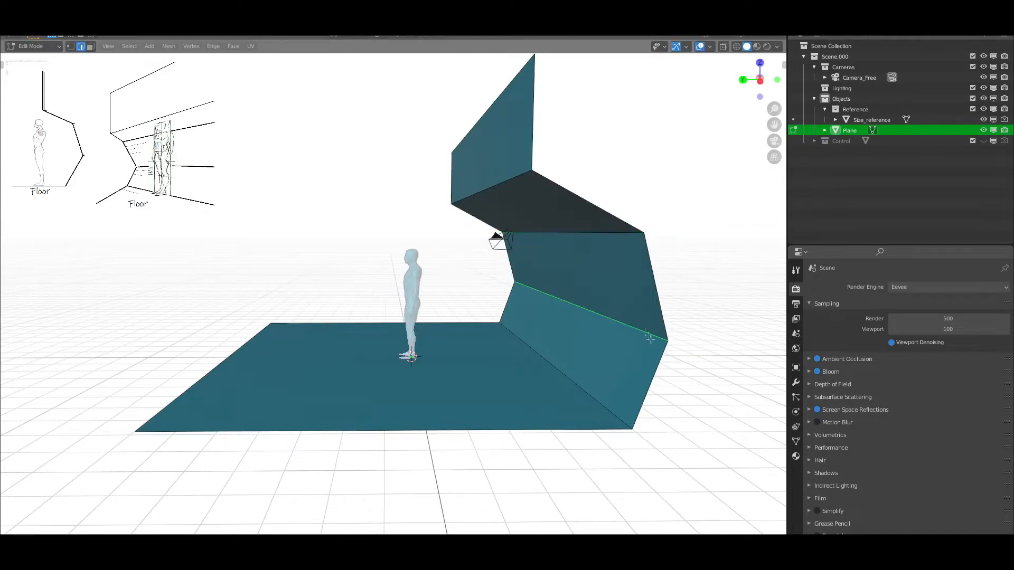
{"action": "key", "text": "g"}
{"action": "key", "text": "y"}
{"action": "left_click", "coordinate": [662, 338]}
{"action": "middle_click_drag", "start_coordinate": [422, 338], "coordinate": [528, 301]}
{"action": "scroll", "coordinate": [502, 296], "scroll_direction": "down", "scroll_amount": 2}
{"action": "key", "text": "Tab"}
Add Decimate, Edge Split, Solidify and Bevel modifiers to the corridor plane, in that order
{"action": "scroll", "coordinate": [527, 301], "scroll_direction": "up", "scroll_amount": 2}
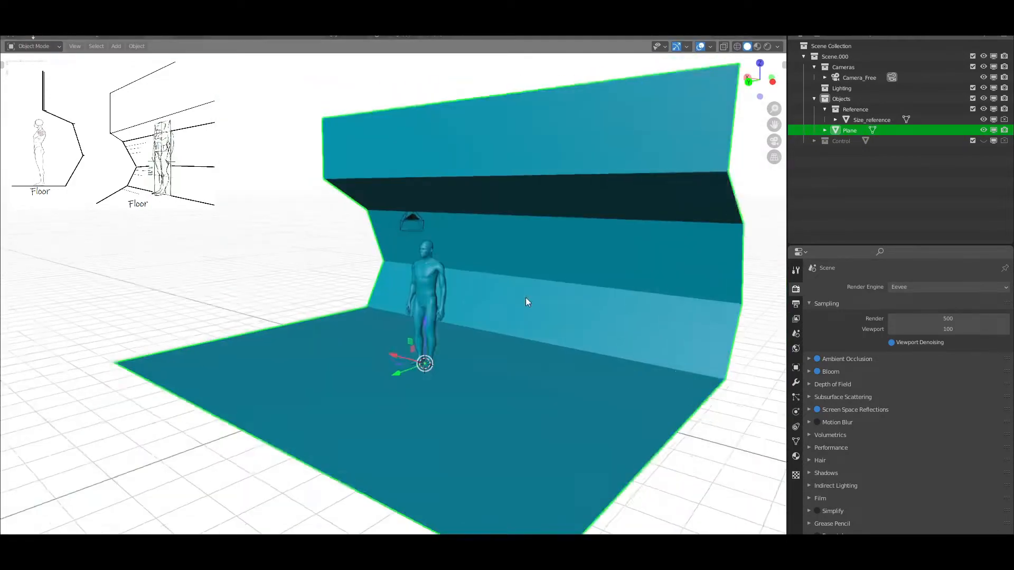
{"action": "scroll", "coordinate": [528, 301], "scroll_direction": "down", "scroll_amount": 2}
{"action": "left_click", "coordinate": [795, 382]}
{"action": "left_click", "coordinate": [844, 287]}
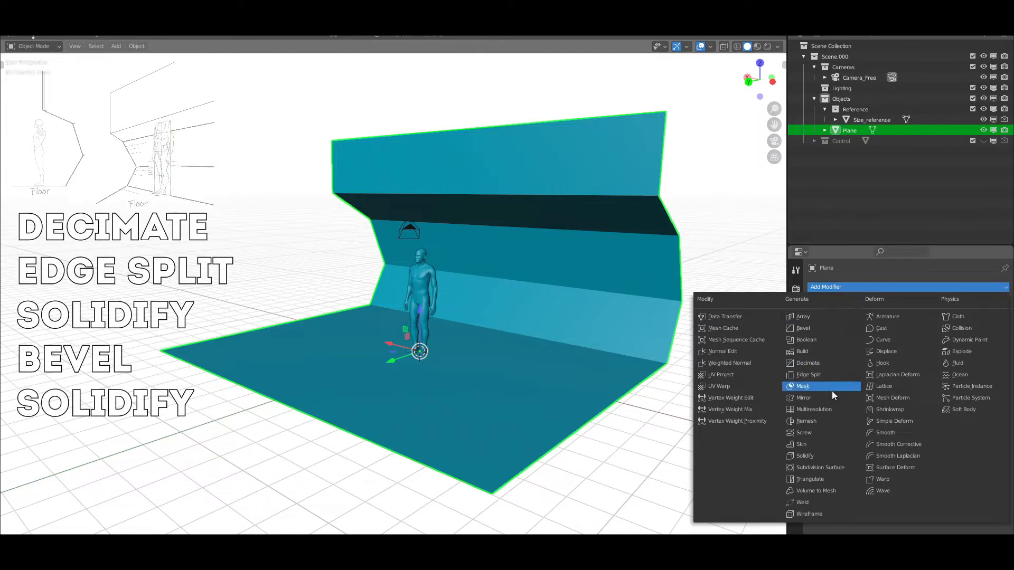
{"action": "left_click", "coordinate": [842, 362]}
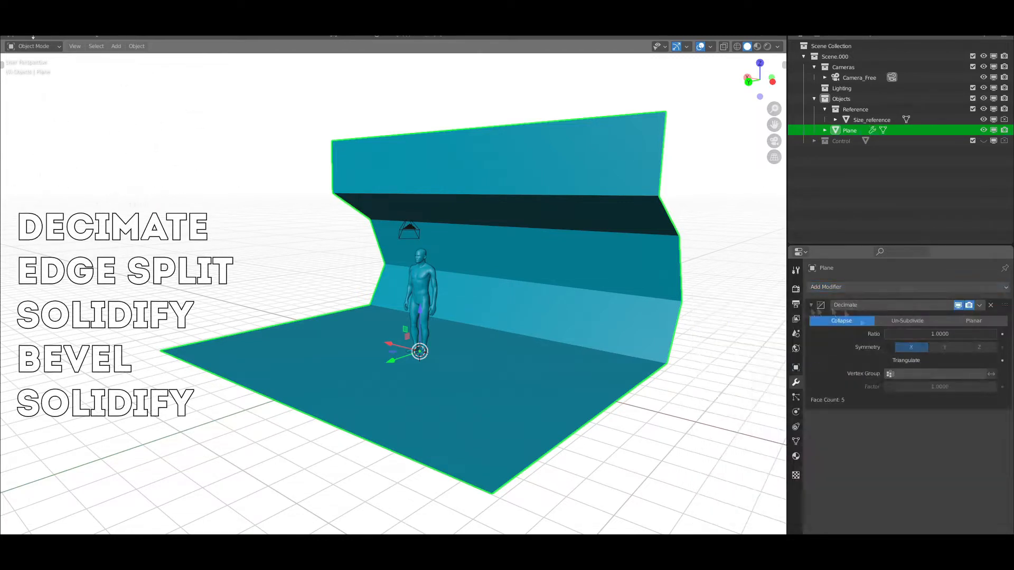
{"action": "left_click", "coordinate": [998, 285]}
{"action": "left_click", "coordinate": [807, 374]}
{"action": "left_click", "coordinate": [995, 290]}
{"action": "left_click", "coordinate": [816, 456]}
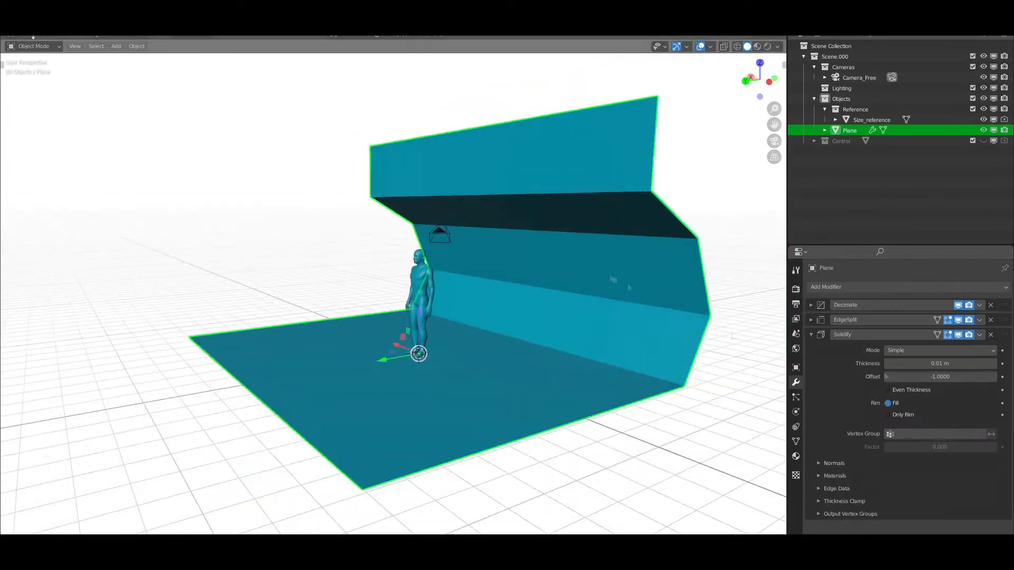
{"action": "left_click", "coordinate": [908, 287]}
{"action": "left_click", "coordinate": [803, 328]}
{"action": "left_click", "coordinate": [821, 289]}
Knife an angled panel line across the floor from front edge to wall and mark its edges
{"action": "key", "text": "Tab"}
{"action": "left_click_drag", "start_coordinate": [756, 78], "coordinate": [776, 88]}
{"action": "scroll", "coordinate": [475, 353], "scroll_direction": "down", "scroll_amount": 3}
{"action": "scroll", "coordinate": [477, 355], "scroll_direction": "up", "scroll_amount": 2}
{"action": "middle_click_drag", "start_coordinate": [476, 355], "coordinate": [483, 344]}
{"action": "middle_click_drag", "start_coordinate": [478, 406], "coordinate": [426, 405], "text": "shift"}
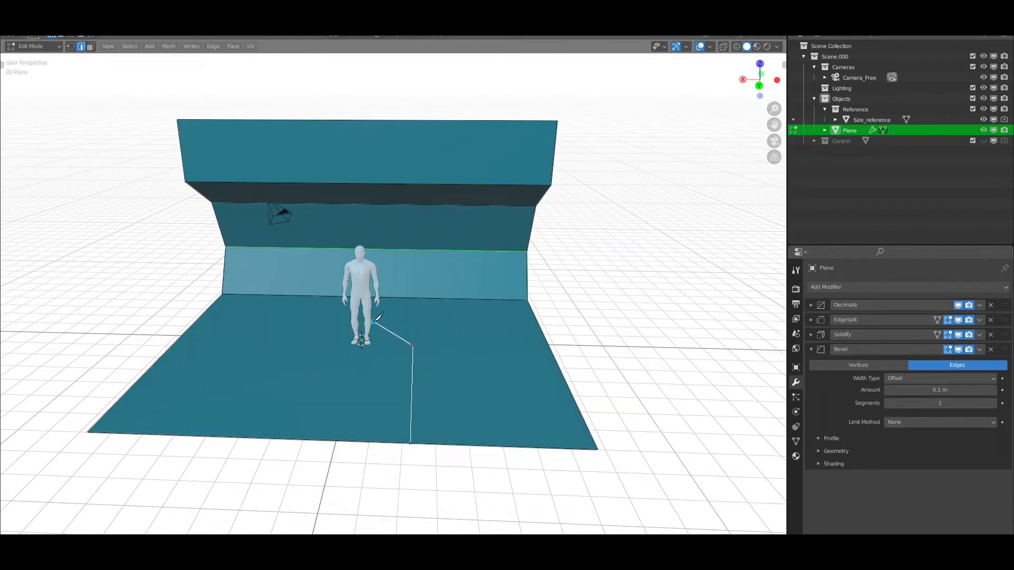
{"action": "scroll", "coordinate": [427, 341], "scroll_direction": "down", "scroll_amount": 2}
{"action": "left_click", "coordinate": [213, 46]}
{"action": "left_click", "coordinate": [257, 233]}
Knife a stepped vertical panel line near one end of the upper wall section and mark its edges
{"action": "scroll", "coordinate": [475, 292], "scroll_direction": "up", "scroll_amount": 2}
{"action": "mouse_move", "coordinate": [475, 291]}
{"action": "middle_mouse_down"}
{"action": "mouse_move", "coordinate": [445, 288]}
{"action": "mouse_move", "coordinate": [479, 288]}
{"action": "middle_mouse_up"}
{"action": "key", "text": "k"}
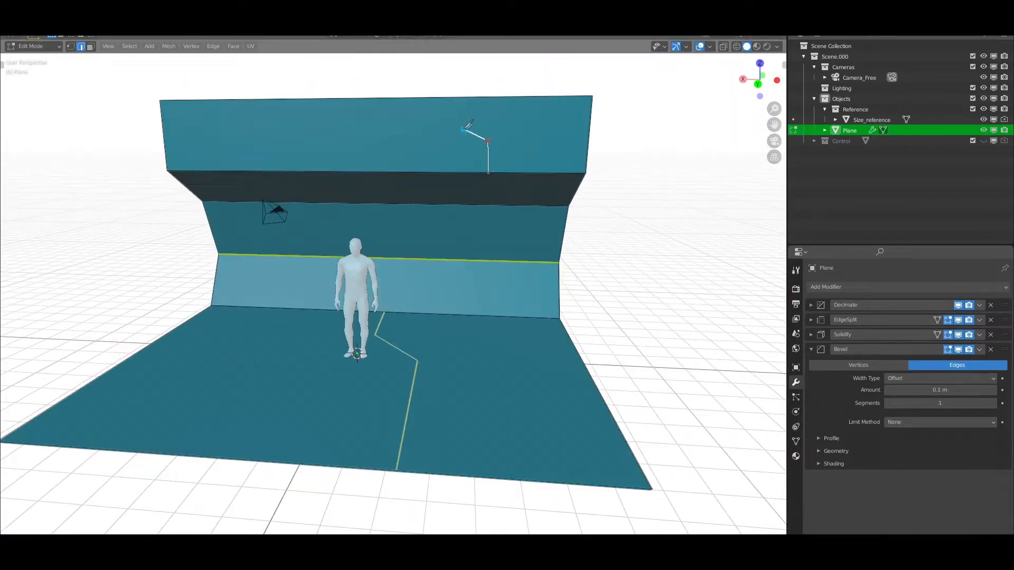
{"action": "left_click", "coordinate": [213, 48]}
{"action": "left_click", "coordinate": [255, 232]}
Knife an angled corner panel line from the upper wall's side edge to its top edge and mark it
{"action": "mouse_move", "coordinate": [327, 264]}
{"action": "middle_mouse_down"}
{"action": "mouse_move", "coordinate": [359, 269]}
{"action": "mouse_move", "coordinate": [311, 264]}
{"action": "mouse_move", "coordinate": [340, 267]}
{"action": "middle_mouse_up"}
{"action": "key", "text": "k"}
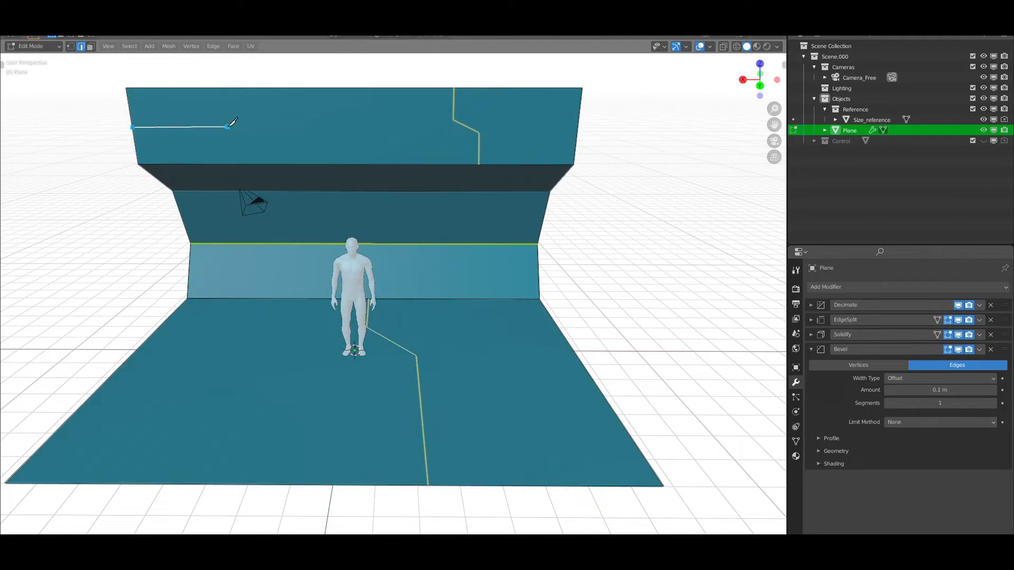
{"action": "left_click", "coordinate": [213, 47]}
{"action": "left_click", "coordinate": [255, 232]}
Knife a bent line from the upper wall's top edge to its lower edge near the middle and mark it
{"action": "mouse_move", "coordinate": [328, 238]}
{"action": "middle_mouse_down"}
{"action": "mouse_move", "coordinate": [288, 234]}
{"action": "mouse_move", "coordinate": [312, 232]}
{"action": "middle_mouse_up"}
{"action": "key", "text": "k"}
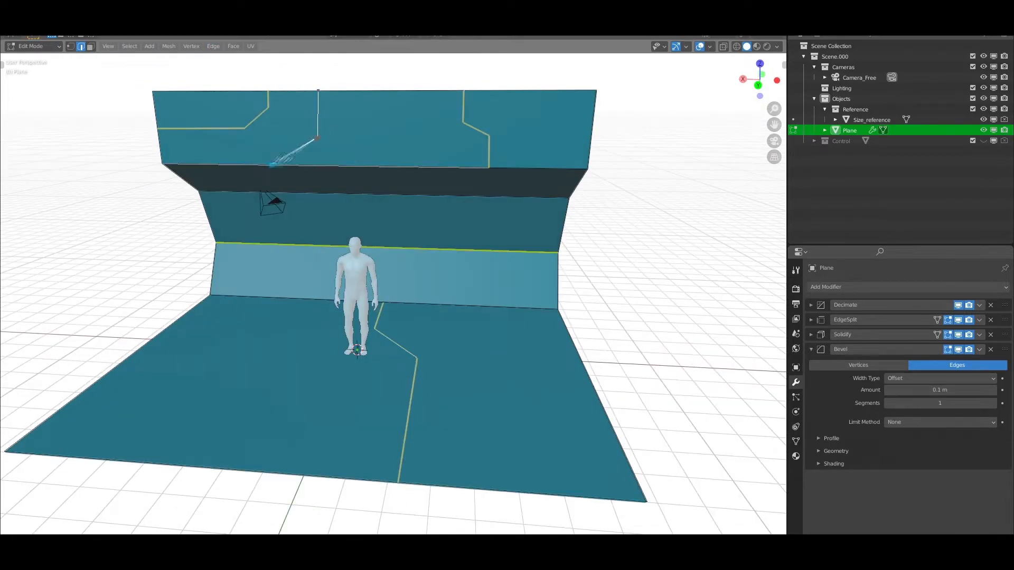
{"action": "left_click", "coordinate": [342, 166]}
{"action": "key", "text": "Return"}
{"action": "left_click", "coordinate": [213, 46]}
{"action": "left_click", "coordinate": [243, 256]}
Knife an angled panel line from the floor's side edge to the back wall and mark its edges
{"action": "scroll", "coordinate": [363, 125], "scroll_direction": "down", "scroll_amount": 1}
{"action": "scroll", "coordinate": [537, 449], "scroll_direction": "up", "scroll_amount": 1}
{"action": "middle_click_drag", "start_coordinate": [555, 449], "coordinate": [537, 458]}
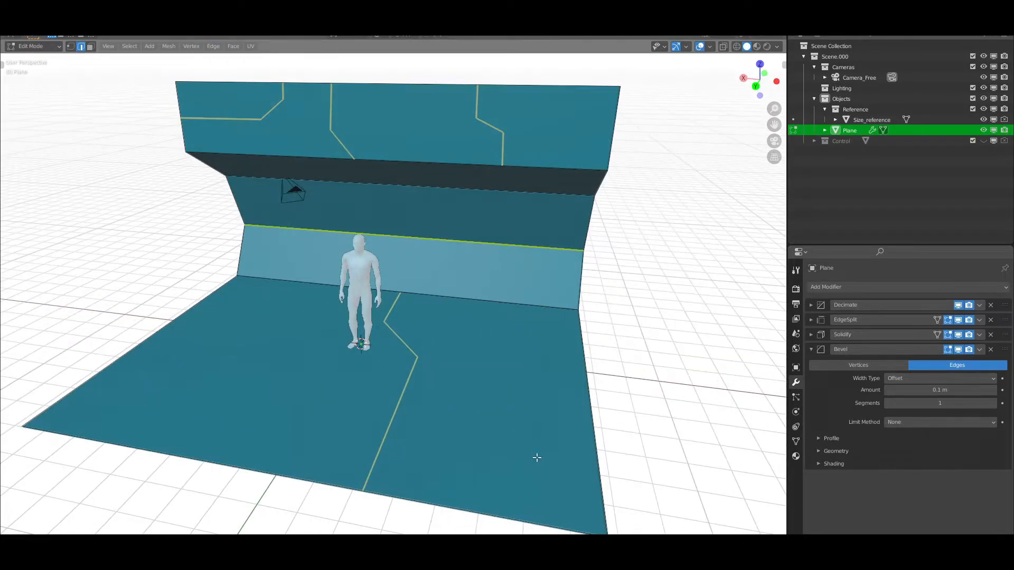
{"action": "middle_click_drag", "start_coordinate": [321, 344], "coordinate": [310, 303]}
{"action": "left_click", "coordinate": [217, 47]}
{"action": "left_click", "coordinate": [250, 256]}
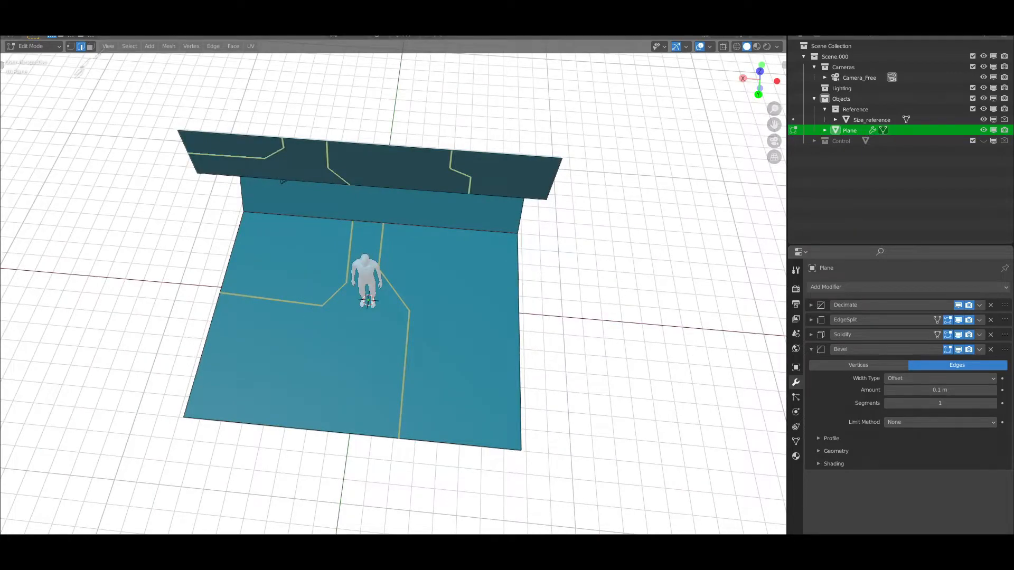
Nudge the selected geometry at the floor's side edge, beside the new panel line, along X
{"action": "left_click", "coordinate": [218, 292]}
{"action": "key", "text": "g"}
{"action": "key", "text": "x"}
{"action": "left_click", "coordinate": [229, 306]}
Knife a second angled line on the floor alongside the side panel line and return to Object Mode
{"action": "middle_click_drag", "start_coordinate": [343, 354], "coordinate": [313, 310]}
{"action": "middle_click_drag", "start_coordinate": [212, 269], "coordinate": [189, 311]}
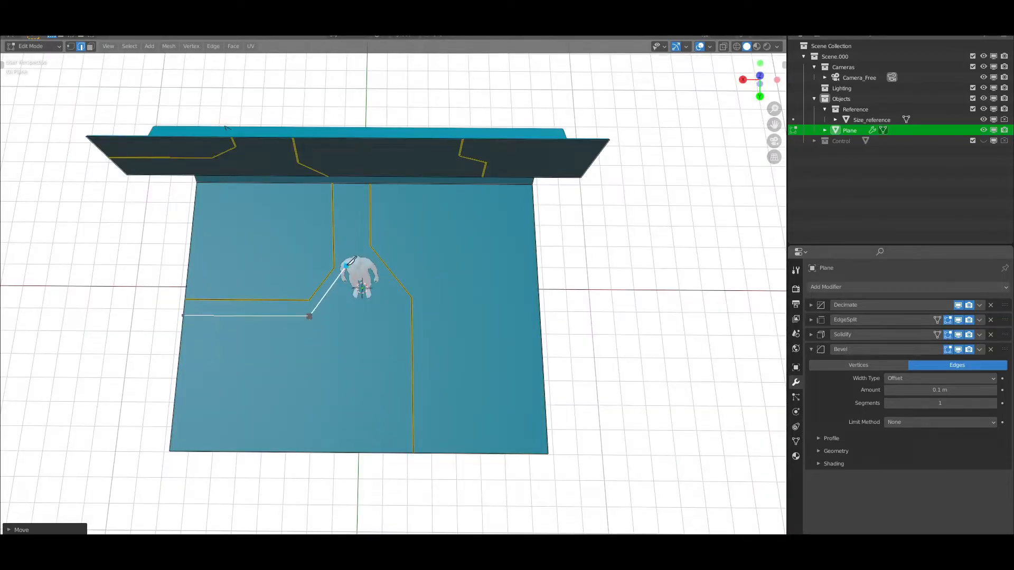
{"action": "middle_click_drag", "start_coordinate": [348, 202], "coordinate": [307, 158]}
{"action": "key", "text": "Return"}
{"action": "middle_click_drag", "start_coordinate": [358, 338], "coordinate": [370, 315]}
{"action": "key", "text": "Tab"}
Add a second Solidify modifier below the Bevel modifier and collapse its settings
{"action": "scroll", "coordinate": [426, 330], "scroll_direction": "down", "scroll_amount": 3}
{"action": "left_click", "coordinate": [811, 350]}
{"action": "left_click", "coordinate": [845, 287]}
{"action": "left_click", "coordinate": [816, 385]}
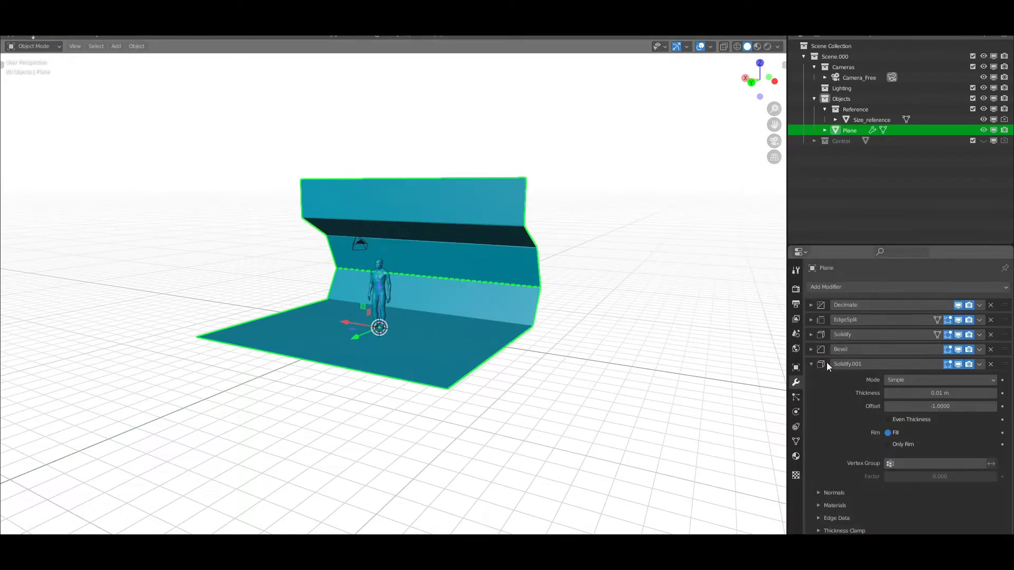
{"action": "left_click", "coordinate": [811, 364]}
Switch the viewport shading to an olive-green MatCap with the colour set to Material
{"action": "scroll", "coordinate": [505, 337], "scroll_direction": "up", "scroll_amount": 4}
{"action": "mouse_move", "coordinate": [504, 332]}
{"action": "middle_mouse_down"}
{"action": "mouse_move", "coordinate": [512, 360]}
{"action": "mouse_move", "coordinate": [519, 332]}
{"action": "middle_mouse_up"}
{"action": "scroll", "coordinate": [520, 332], "scroll_direction": "down", "scroll_amount": 1}
{"action": "left_click", "coordinate": [778, 47]}
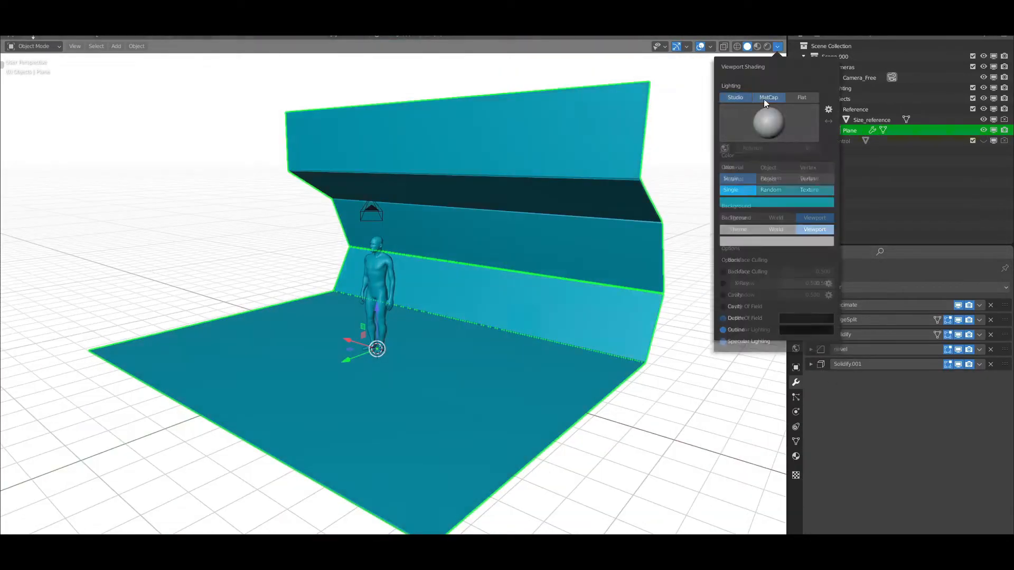
{"action": "left_click", "coordinate": [766, 99]}
{"action": "left_click", "coordinate": [775, 178]}
{"action": "left_click", "coordinate": [763, 124]}
{"action": "left_click", "coordinate": [745, 153]}
{"action": "left_click", "coordinate": [733, 178]}
{"action": "left_click", "coordinate": [734, 168]}
Set the Edge Split modifier's edge angle to 0° with the Decimate ratio at 1.0000
{"action": "scroll", "coordinate": [401, 296], "scroll_direction": "up", "scroll_amount": 3}
{"action": "middle_click_drag", "start_coordinate": [394, 285], "coordinate": [415, 312]}
{"action": "scroll", "coordinate": [415, 312], "scroll_direction": "down", "scroll_amount": 5}
{"action": "left_click", "coordinate": [811, 304]}
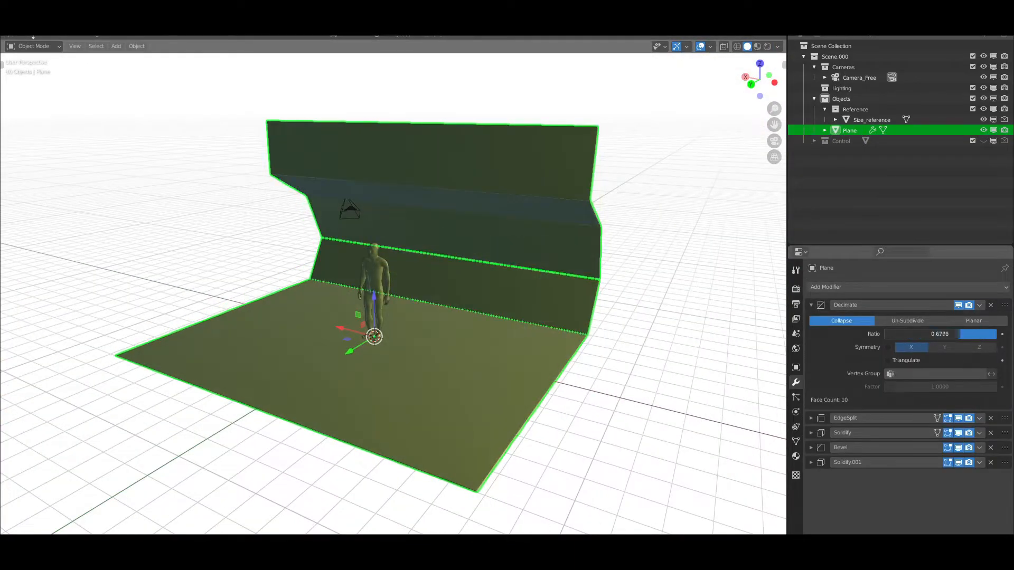
{"action": "left_click", "coordinate": [812, 418]}
{"action": "mouse_move", "coordinate": [602, 335]}
{"action": "middle_mouse_down"}
{"action": "mouse_move", "coordinate": [575, 332]}
{"action": "mouse_move", "coordinate": [598, 328]}
{"action": "middle_mouse_up"}
{"action": "scroll", "coordinate": [598, 327], "scroll_direction": "up", "scroll_amount": 1}
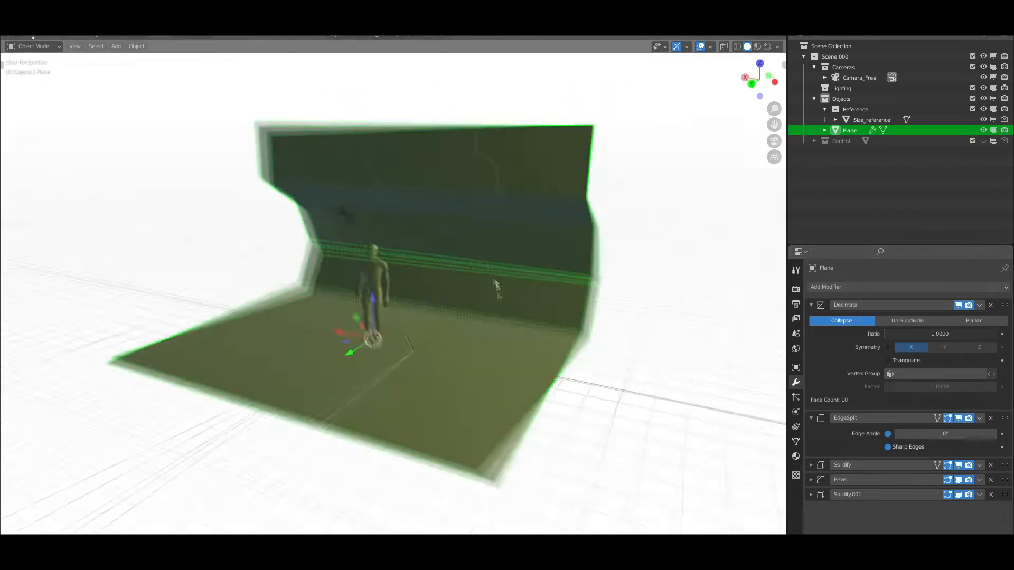
Set the viewport shading's cavity type to Screen
{"action": "left_click", "coordinate": [777, 46]}
{"action": "left_click", "coordinate": [813, 283]}
{"action": "left_click", "coordinate": [806, 297]}
{"action": "left_click", "coordinate": [813, 284]}
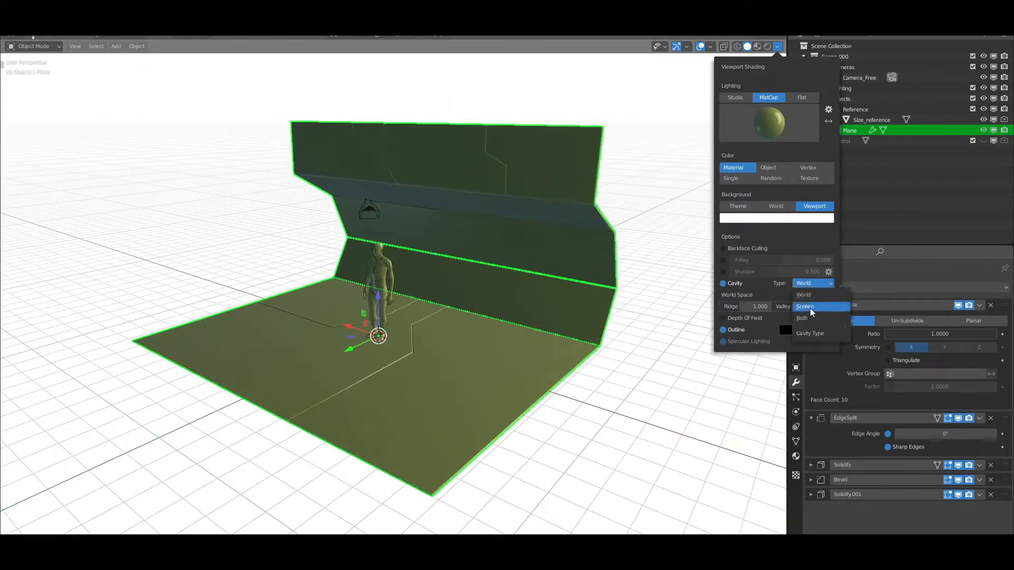
{"action": "left_click", "coordinate": [810, 308]}
Switch the viewport to a single light green colour (H 0.318, S 0.382, V 1.000) with a glossy grey MatCap
{"action": "left_click", "coordinate": [732, 179]}
{"action": "left_click", "coordinate": [769, 123]}
{"action": "left_click", "coordinate": [738, 161]}
{"action": "left_click", "coordinate": [761, 191]}
{"action": "left_click", "coordinate": [754, 82]}
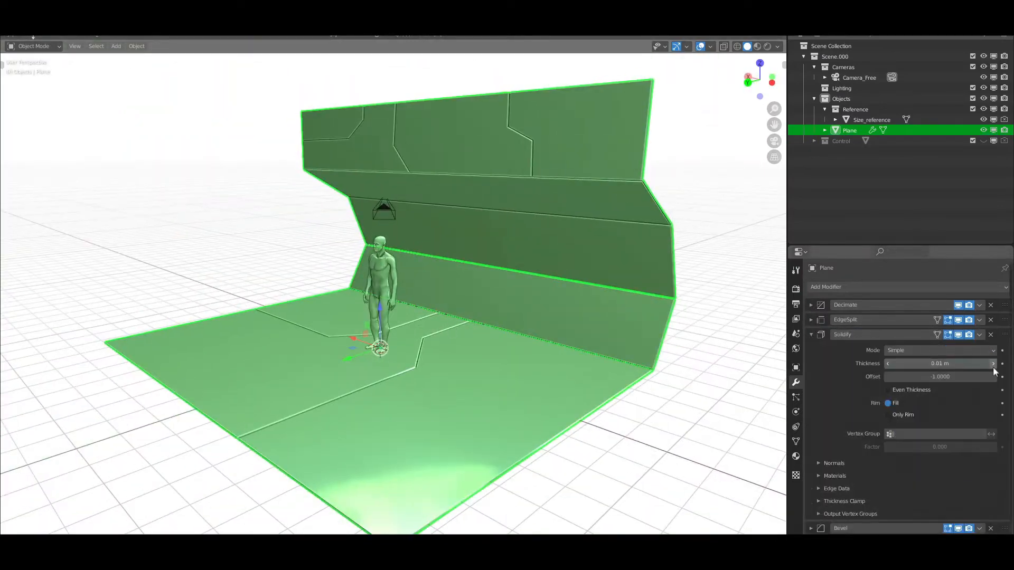
Set the first Solidify modifier's thickness to 0.02 m
{"action": "left_click", "coordinate": [993, 365]}
{"action": "left_click", "coordinate": [993, 365]}
{"action": "left_click", "coordinate": [887, 366]}
{"action": "left_click", "coordinate": [887, 365]}
{"action": "left_click", "coordinate": [995, 365]}
{"action": "middle_click_drag", "start_coordinate": [521, 317], "coordinate": [562, 325]}
{"action": "scroll", "coordinate": [562, 324], "scroll_direction": "down", "scroll_amount": 1}
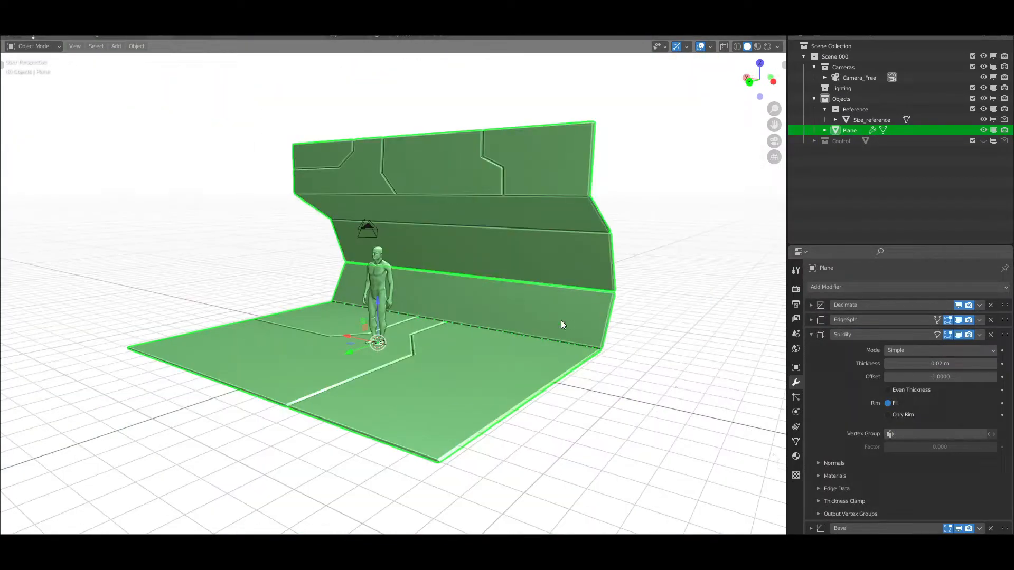
Set the Bevel modifier's limit method to Angle and open the settings of the second Solidify modifier
{"action": "left_click", "coordinate": [811, 334]}
{"action": "left_click", "coordinate": [811, 350]}
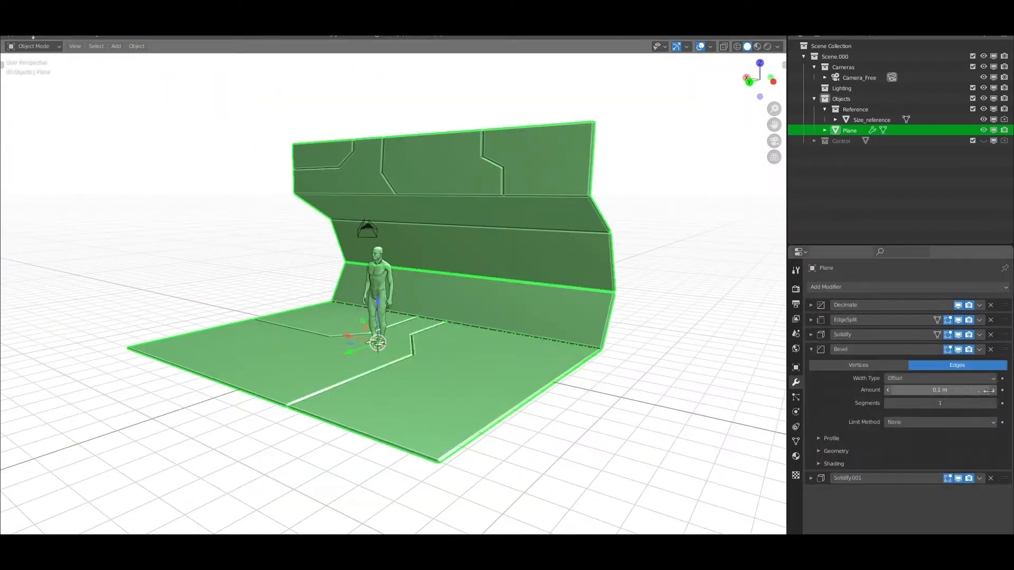
{"action": "left_click", "coordinate": [936, 422]}
{"action": "left_click", "coordinate": [942, 434]}
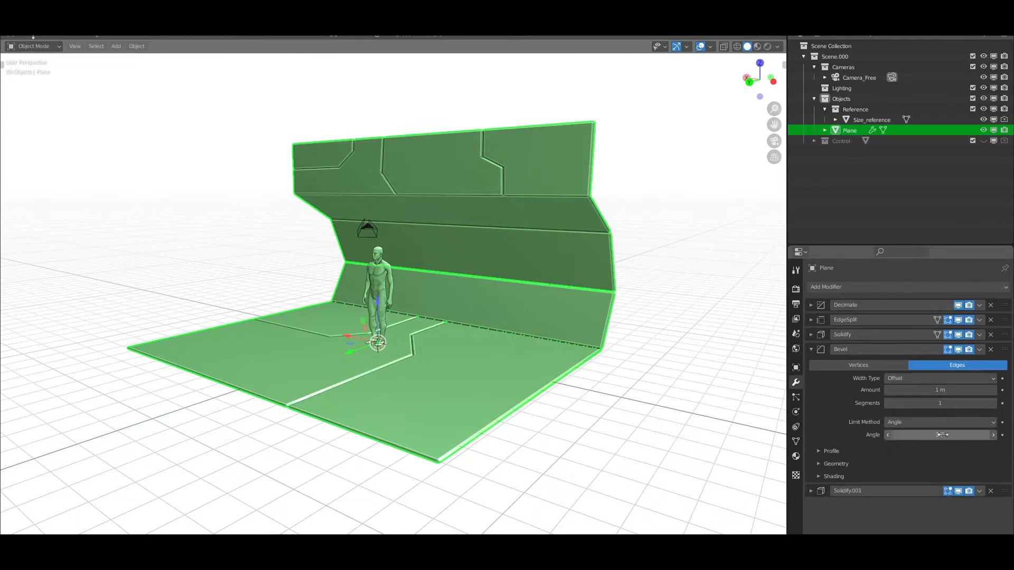
{"action": "left_click", "coordinate": [811, 349]}
{"action": "left_click", "coordinate": [811, 364]}
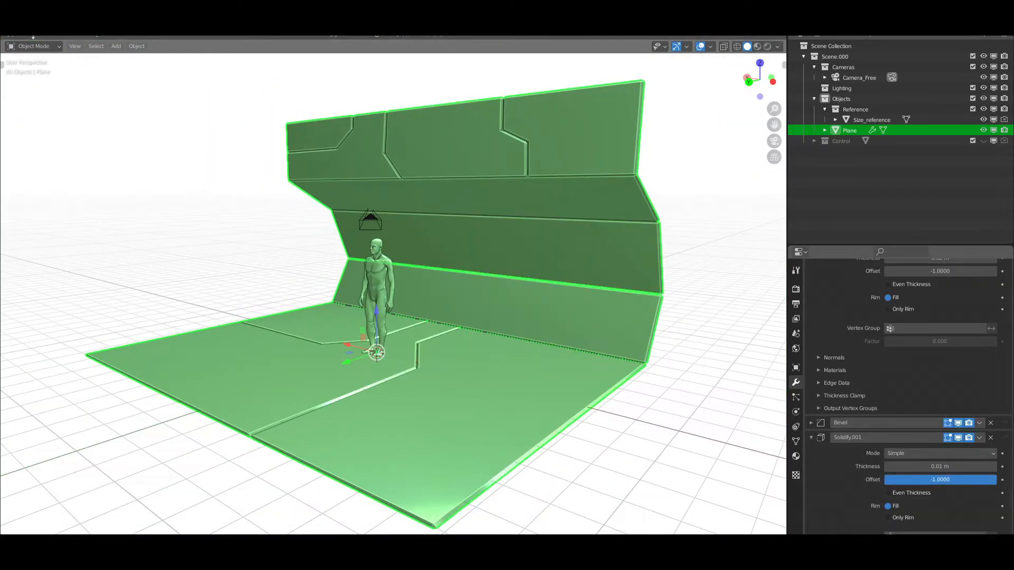
Preview the corridor section in Material Preview shading, changing the studio HDRI and its rotation
{"action": "mouse_move", "coordinate": [432, 309]}
{"action": "middle_mouse_down"}
{"action": "mouse_move", "coordinate": [393, 312]}
{"action": "mouse_move", "coordinate": [429, 307]}
{"action": "middle_mouse_up"}
{"action": "scroll", "coordinate": [429, 307], "scroll_direction": "down", "scroll_amount": 1}
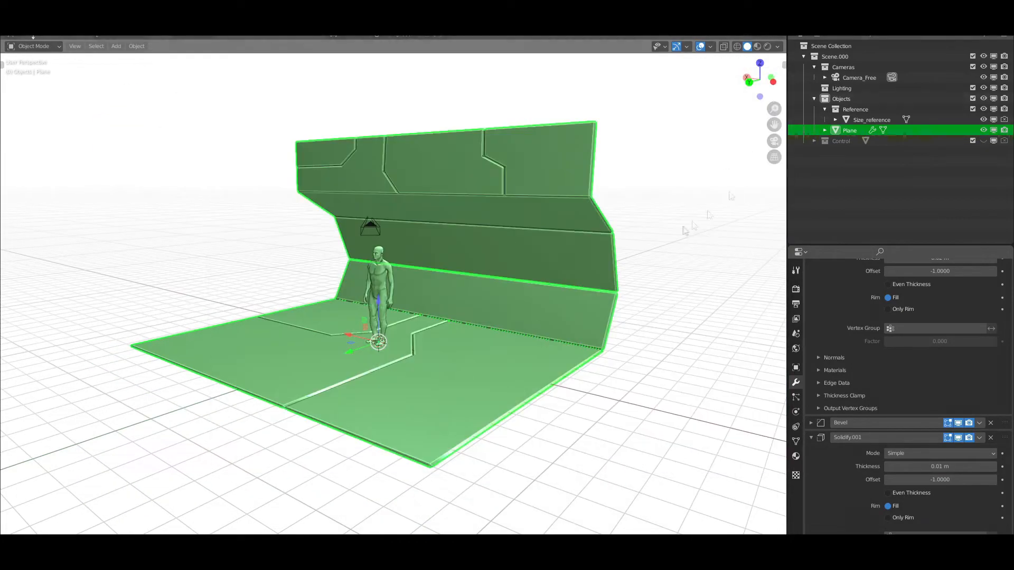
{"action": "left_click", "coordinate": [759, 47]}
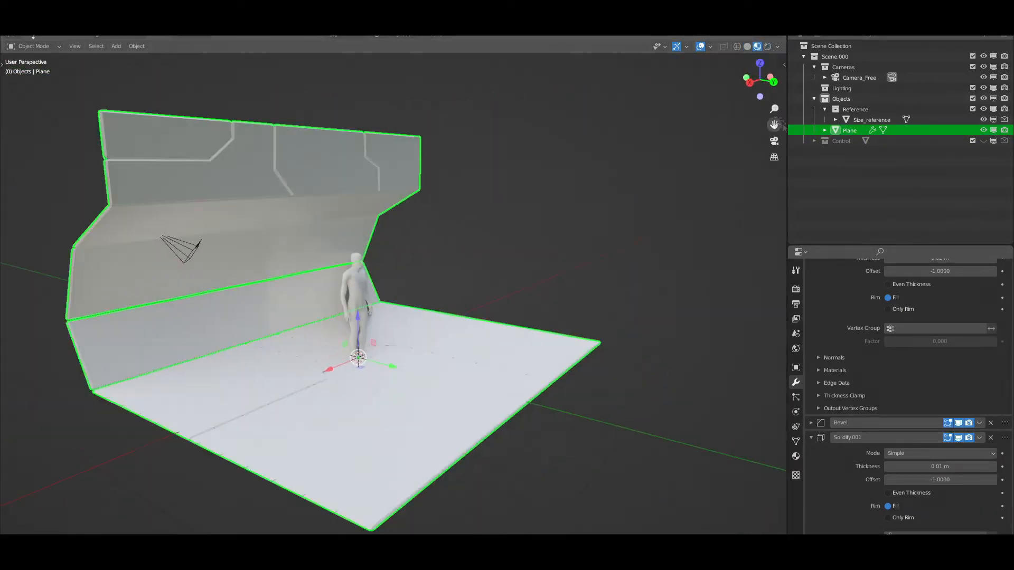
{"action": "left_click", "coordinate": [777, 47]}
{"action": "left_click", "coordinate": [763, 147]}
{"action": "left_click", "coordinate": [740, 174]}
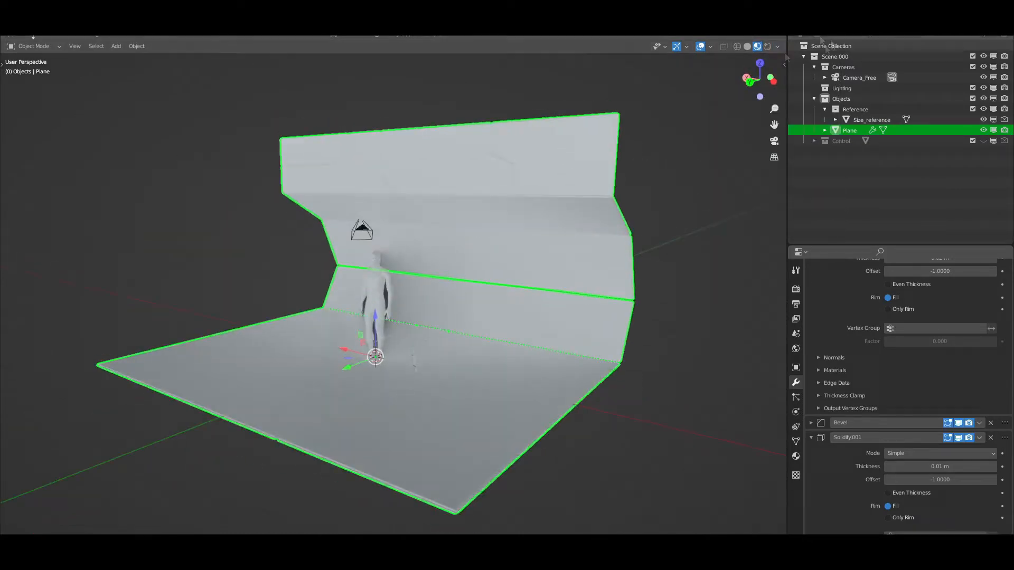
{"action": "left_click", "coordinate": [776, 46]}
{"action": "left_click", "coordinate": [768, 135]}
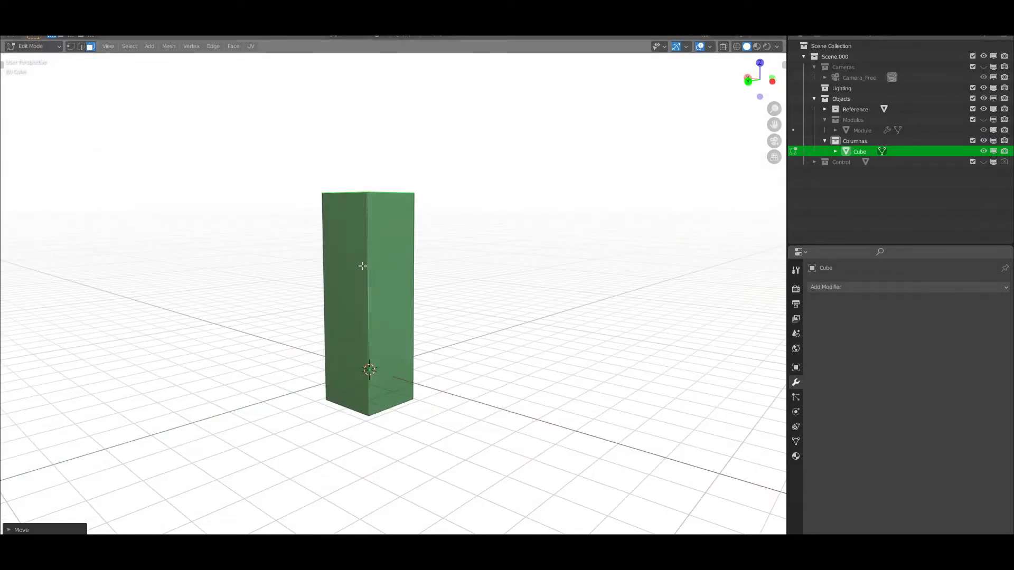
Extrude the lower and upper front faces of the column outward to form a base block and a top overhang
{"action": "middle_click_drag", "start_coordinate": [363, 266], "coordinate": [381, 276]}
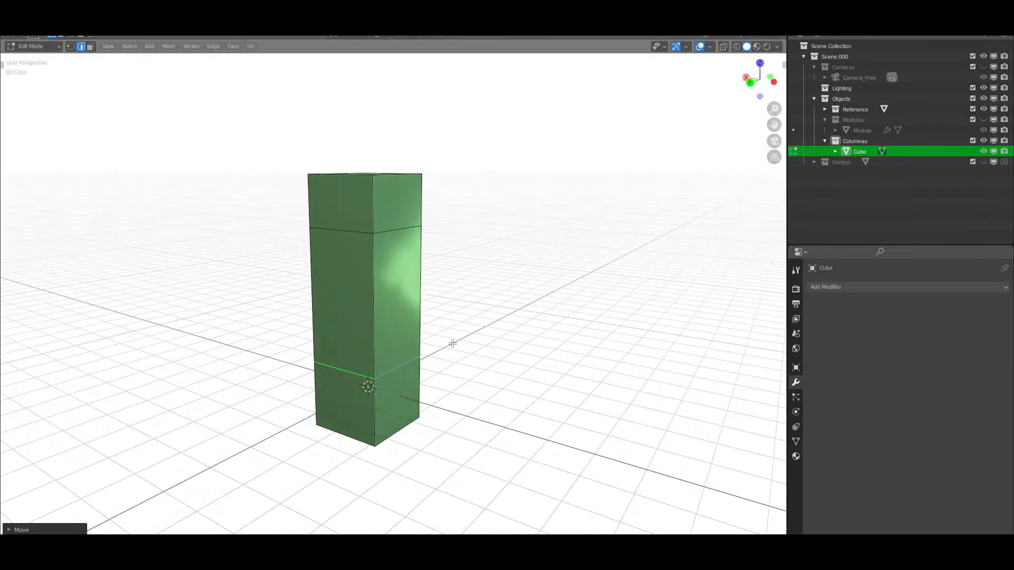
{"action": "left_click", "coordinate": [89, 48]}
{"action": "key", "text": "e"}
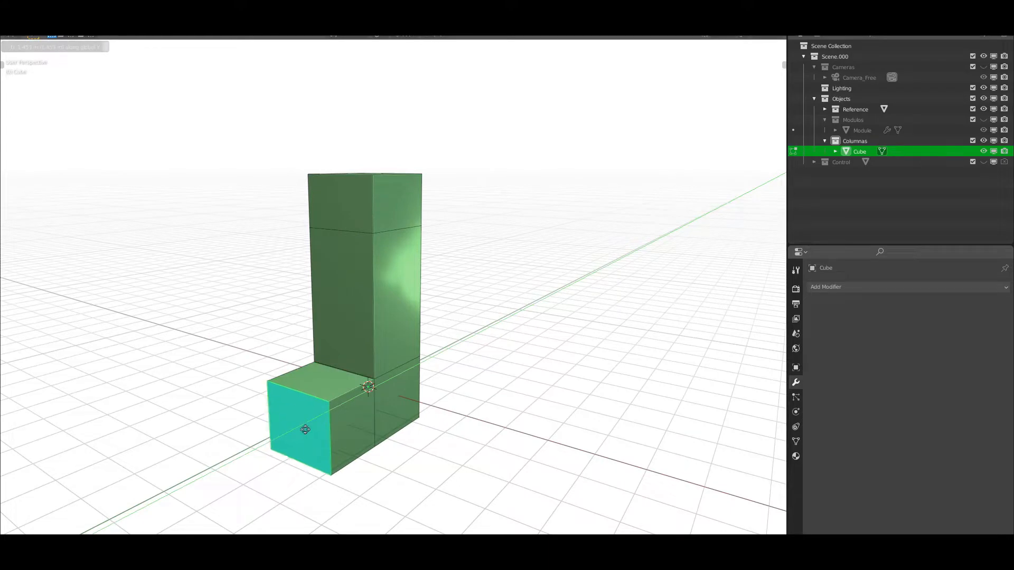
{"action": "left_click", "coordinate": [306, 429]}
{"action": "left_click", "coordinate": [337, 219]}
{"action": "key", "text": "e"}
{"action": "left_click", "coordinate": [304, 226]}
Lower the top face of the column's base block along Z
{"action": "scroll", "coordinate": [303, 226], "scroll_direction": "down", "scroll_amount": 3}
{"action": "mouse_move", "coordinate": [303, 226]}
{"action": "middle_mouse_down"}
{"action": "mouse_move", "coordinate": [253, 211]}
{"action": "mouse_move", "coordinate": [304, 219]}
{"action": "middle_mouse_up"}
{"action": "scroll", "coordinate": [303, 219], "scroll_direction": "up", "scroll_amount": 3}
{"action": "left_click", "coordinate": [333, 378]}
{"action": "key", "text": "g"}
{"action": "key", "text": "z"}
{"action": "left_click", "coordinate": [339, 383]}
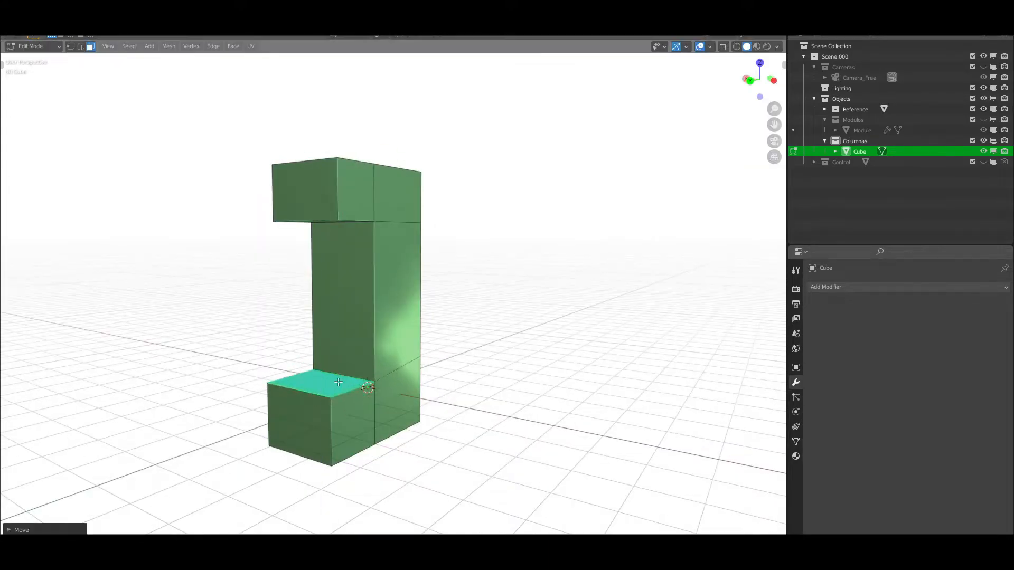
Round the lower front edge of the column's top overhang with a multi-segment bevel
{"action": "scroll", "coordinate": [338, 382], "scroll_direction": "down", "scroll_amount": 1}
{"action": "middle_click_drag", "start_coordinate": [339, 382], "coordinate": [343, 387]}
{"action": "scroll", "coordinate": [317, 264], "scroll_direction": "up", "scroll_amount": 2}
{"action": "left_click", "coordinate": [292, 183]}
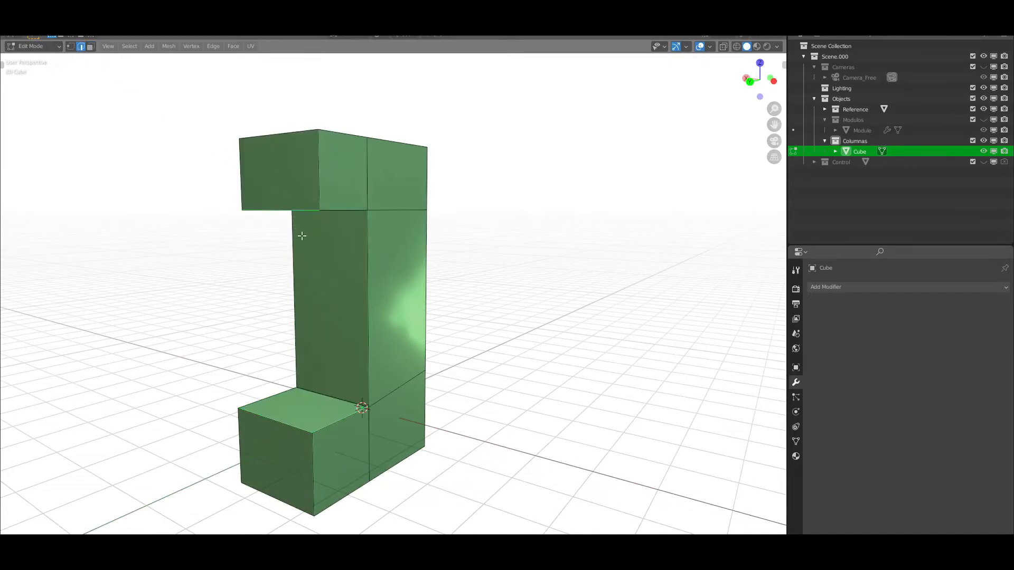
{"action": "left_click", "coordinate": [301, 431]}
{"action": "scroll", "coordinate": [301, 431], "scroll_direction": "down", "scroll_amount": 1}
{"action": "middle_click_drag", "start_coordinate": [301, 431], "coordinate": [350, 306]}
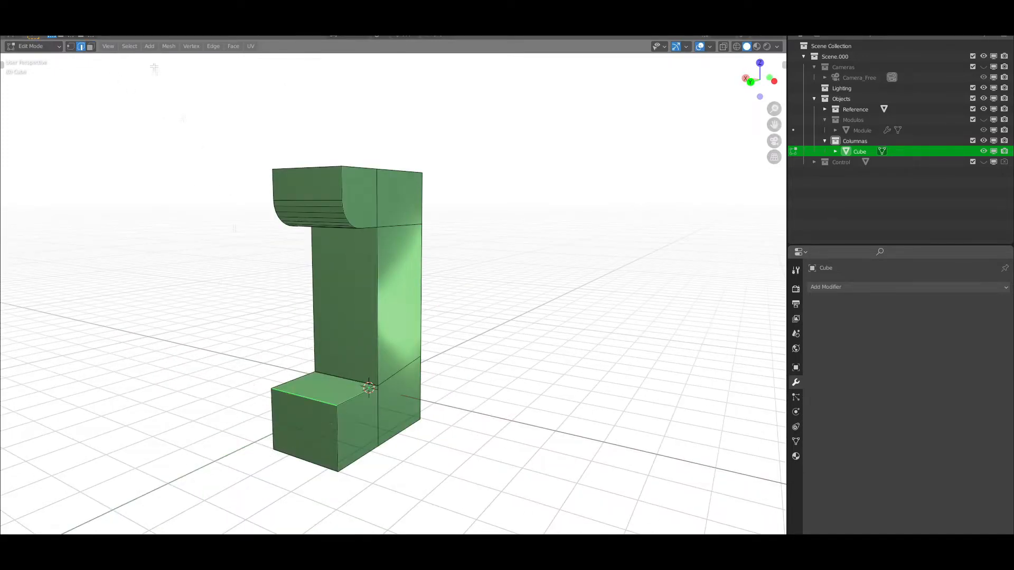
Extend the front of the base block along Y and round its upper front edge with a multi-segment bevel
{"action": "key", "text": "g"}
{"action": "key", "text": "y"}
{"action": "left_click", "coordinate": [267, 420]}
{"action": "key", "text": "2"}
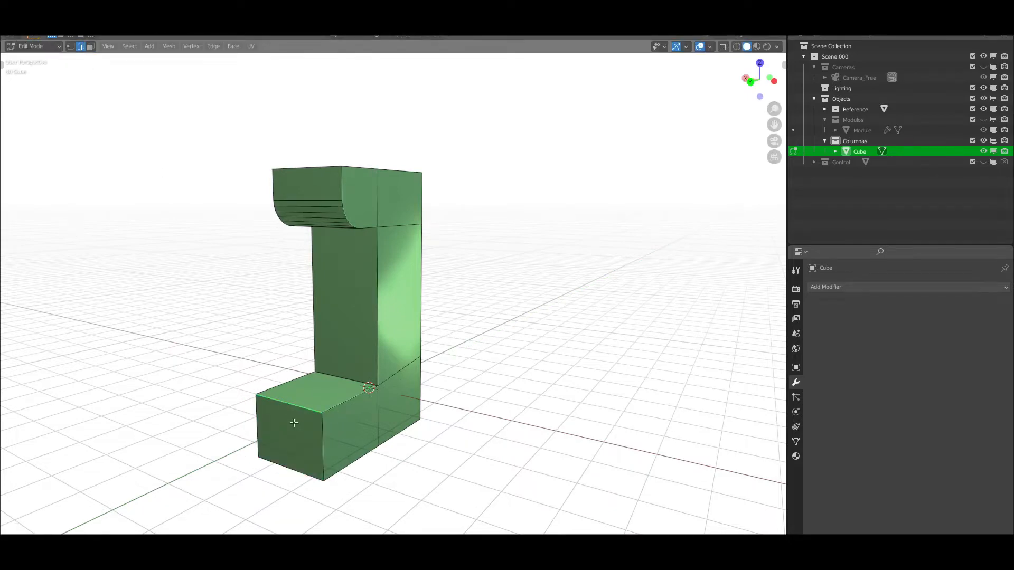
{"action": "left_click", "coordinate": [227, 402]}
{"action": "scroll", "coordinate": [227, 403], "scroll_direction": "down", "scroll_amount": 2}
{"action": "middle_click_drag", "start_coordinate": [227, 403], "coordinate": [300, 350]}
{"action": "scroll", "coordinate": [325, 385], "scroll_direction": "up", "scroll_amount": 3}
Chamfer the inner corners where the column's shaft meets the base block and the top overhang
{"action": "left_click", "coordinate": [361, 417]}
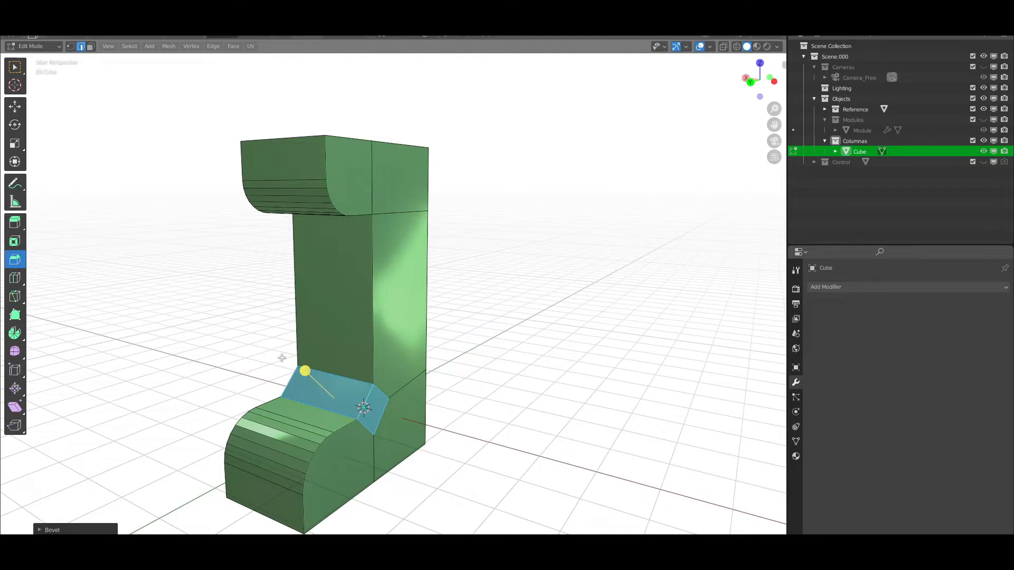
{"action": "left_click", "coordinate": [353, 217]}
{"action": "mouse_move", "coordinate": [352, 217]}
{"action": "middle_mouse_down"}
{"action": "mouse_move", "coordinate": [425, 188]}
{"action": "mouse_move", "coordinate": [359, 232]}
{"action": "middle_mouse_up"}
{"action": "left_click", "coordinate": [409, 187]}
{"action": "scroll", "coordinate": [409, 190], "scroll_direction": "down", "scroll_amount": 1}
Adjust the height of the chamfered edge below the column's top overhang along Z
{"action": "left_click", "coordinate": [15, 68]}
{"action": "scroll", "coordinate": [343, 229], "scroll_direction": "up", "scroll_amount": 1}
{"action": "key", "text": "g"}
{"action": "key", "text": "z"}
{"action": "left_click", "coordinate": [342, 238]}
Add vertical edge lines down the column's front close to both side edges
{"action": "left_click", "coordinate": [266, 274]}
{"action": "scroll", "coordinate": [322, 272], "scroll_direction": "down", "scroll_amount": 1}
{"action": "middle_click_drag", "start_coordinate": [322, 273], "coordinate": [344, 272]}
{"action": "middle_click_drag", "start_coordinate": [317, 311], "coordinate": [439, 230]}
{"action": "scroll", "coordinate": [338, 312], "scroll_direction": "up", "scroll_amount": 1}
{"action": "left_click", "coordinate": [439, 231], "text": "alt"}
{"action": "scroll", "coordinate": [550, 294], "scroll_direction": "down", "scroll_amount": 1}
{"action": "key", "text": "w"}
{"action": "middle_click_drag", "start_coordinate": [550, 294], "coordinate": [388, 291]}
{"action": "middle_click_drag", "start_coordinate": [381, 210], "coordinate": [377, 307]}
{"action": "key", "text": "x"}
{"action": "left_click", "coordinate": [389, 326]}
Try to select the narrow strip faces on the column's front with Select Linked
{"action": "scroll", "coordinate": [393, 288], "scroll_direction": "down", "scroll_amount": 1}
{"action": "key", "text": "3"}
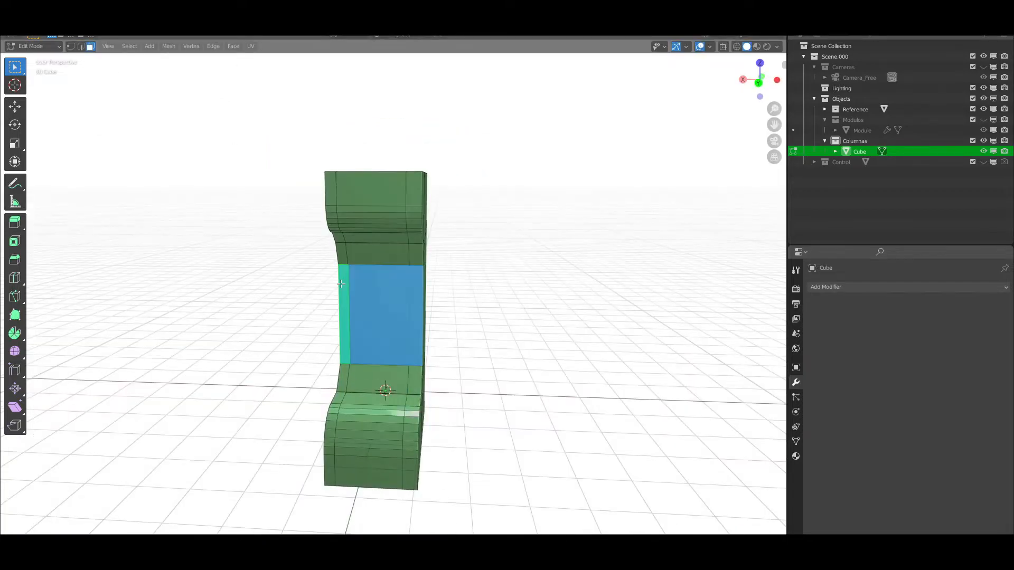
{"action": "left_click", "coordinate": [343, 253]}
{"action": "scroll", "coordinate": [344, 238], "scroll_direction": "up", "scroll_amount": 3}
{"action": "middle_click_drag", "start_coordinate": [344, 237], "coordinate": [385, 227]}
{"action": "left_click", "coordinate": [408, 171], "text": "ctrl"}
{"action": "key", "text": "ctrl+l"}
{"action": "scroll", "coordinate": [432, 120], "scroll_direction": "down", "scroll_amount": 3}
{"action": "middle_click_drag", "start_coordinate": [432, 120], "coordinate": [409, 122]}
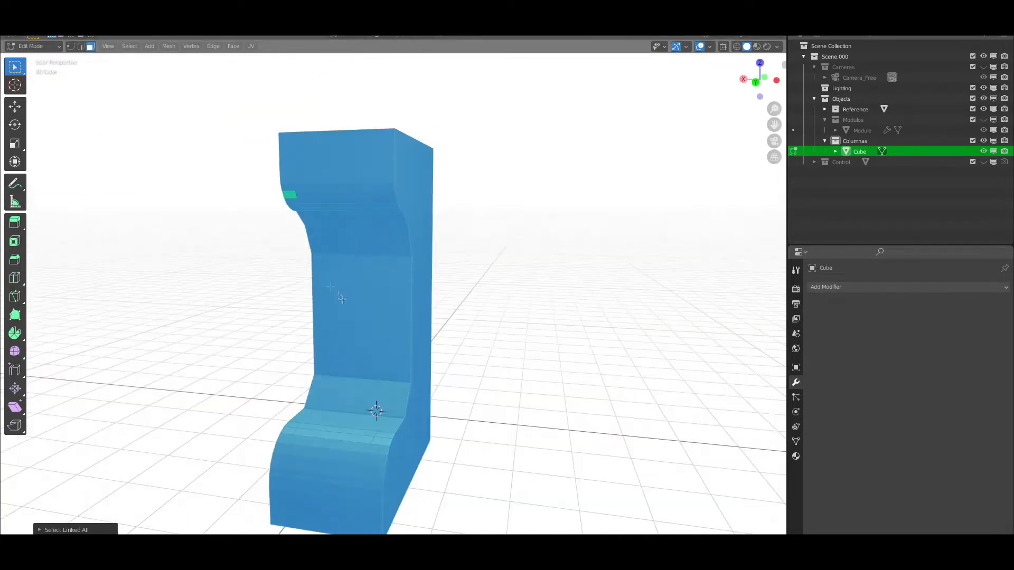
Select the middle face of one narrow front strip and view the column in back orthographic view
{"action": "left_click", "coordinate": [317, 280]}
{"action": "left_click", "coordinate": [762, 81]}
{"action": "scroll", "coordinate": [760, 82], "scroll_direction": "down", "scroll_amount": 2}
{"action": "scroll", "coordinate": [570, 190], "scroll_direction": "up", "scroll_amount": 1}
{"action": "left_click", "coordinate": [777, 46]}
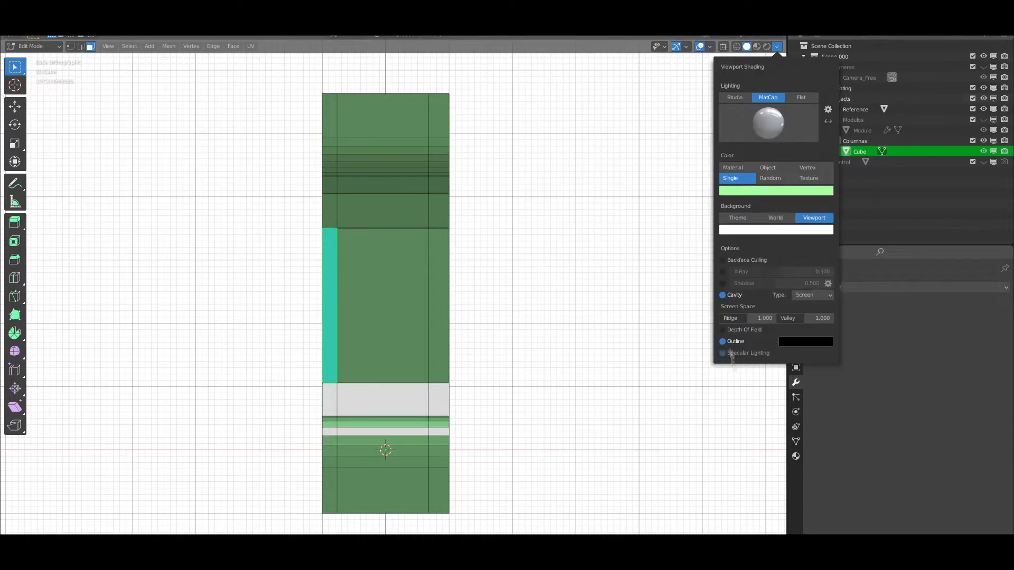
{"action": "key", "text": "Tab"}
{"action": "left_click", "coordinate": [777, 46]}
{"action": "key", "text": "Tab"}
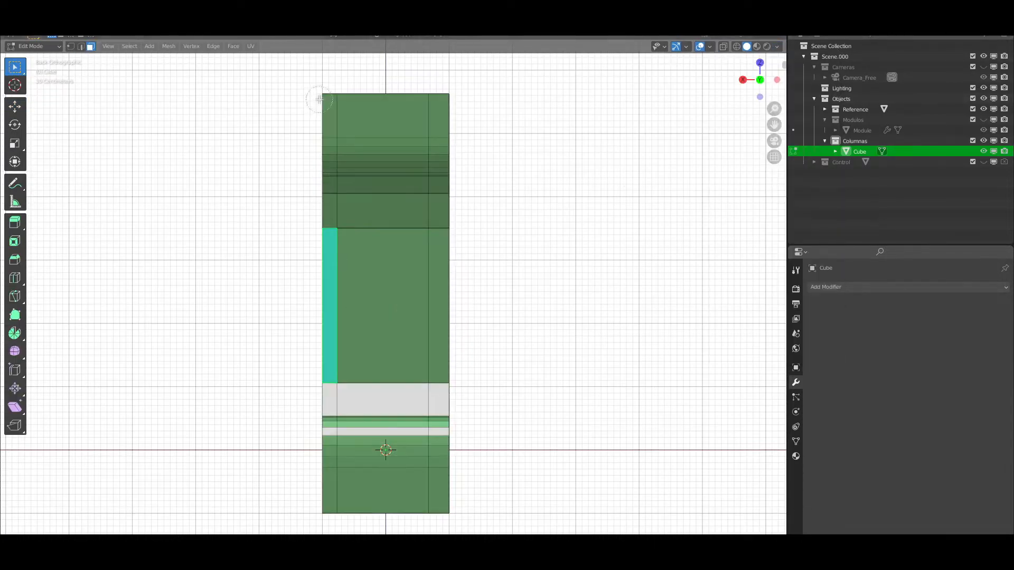
Circle-select the remaining faces of both narrow strips along the column's full height
{"action": "left_click_drag", "start_coordinate": [320, 99], "coordinate": [324, 235]}
{"action": "right_click", "coordinate": [264, 169]}
{"action": "key", "text": "alt+a"}
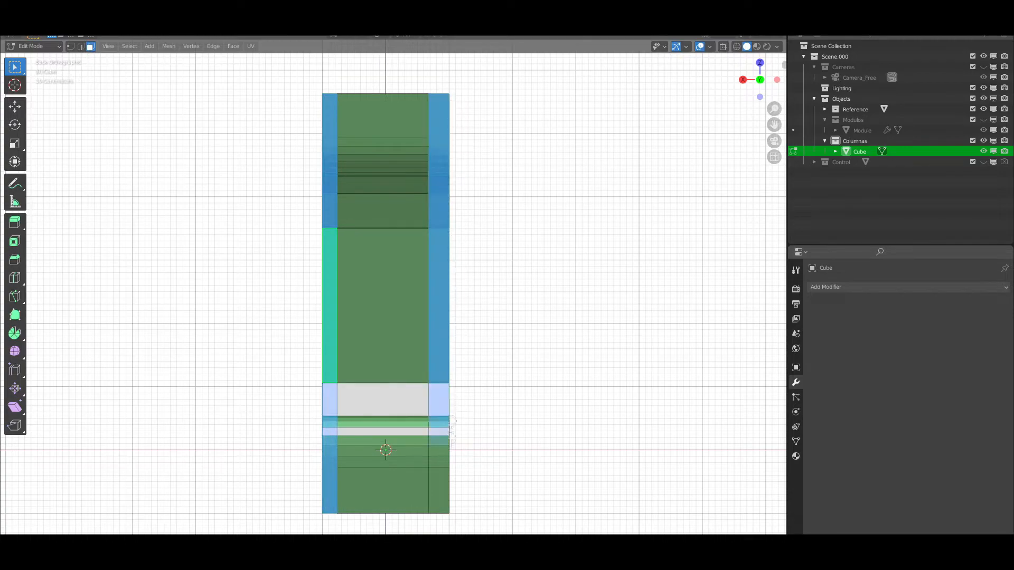
{"action": "left_click_drag", "start_coordinate": [452, 437], "coordinate": [453, 508]}
{"action": "right_click", "coordinate": [493, 343]}
{"action": "scroll", "coordinate": [498, 296], "scroll_direction": "down", "scroll_amount": 1}
{"action": "middle_click_drag", "start_coordinate": [498, 294], "coordinate": [388, 342]}
{"action": "key", "text": "g"}
{"action": "key", "text": "y"}
{"action": "right_click", "coordinate": [275, 308]}
{"action": "scroll", "coordinate": [389, 342], "scroll_direction": "down", "scroll_amount": 1}
{"action": "key", "text": "ctrl+z"}
Extrude the two strips along Y to form raised rims down both sides of the column's front
{"action": "key", "text": "e"}
{"action": "key", "text": "y"}
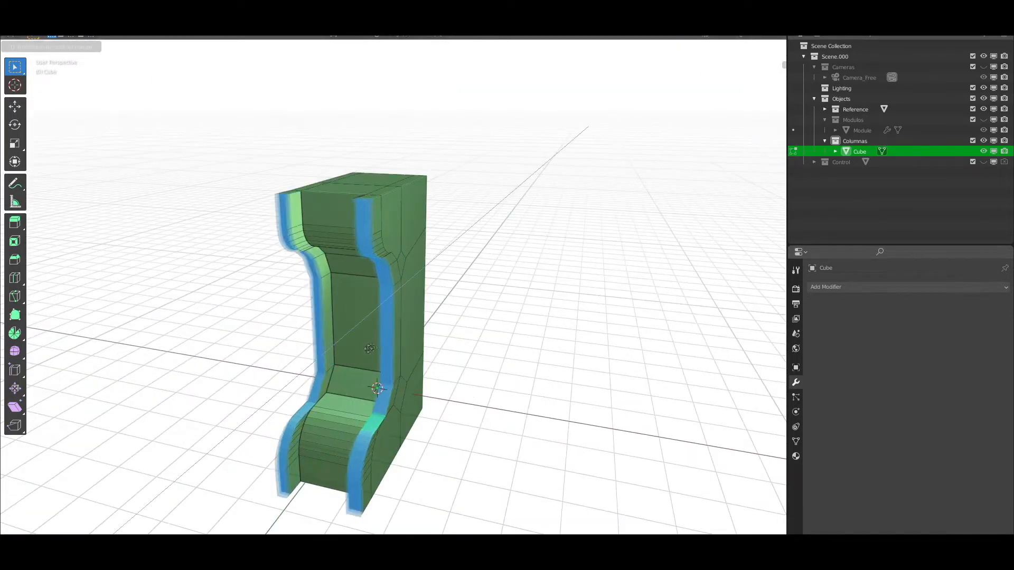
{"action": "left_click", "coordinate": [403, 342]}
{"action": "middle_click_drag", "start_coordinate": [403, 341], "coordinate": [414, 335]}
Raise one matching face on each rim of the column's base along Z
{"action": "left_click", "coordinate": [318, 408]}
{"action": "left_click", "coordinate": [392, 416], "text": "shift"}
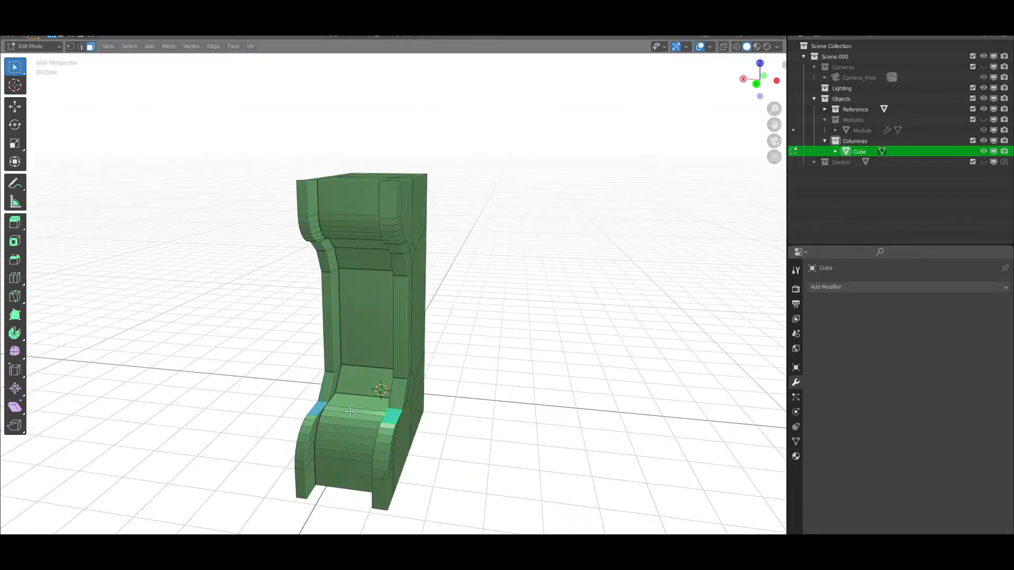
{"action": "key", "text": "g"}
{"action": "key", "text": "z"}
{"action": "left_click", "coordinate": [348, 402]}
Move the face next to the raised part of the base rim to reshape its curve
{"action": "middle_click_drag", "start_coordinate": [348, 403], "coordinate": [279, 429]}
{"action": "scroll", "coordinate": [347, 420], "scroll_direction": "up", "scroll_amount": 2}
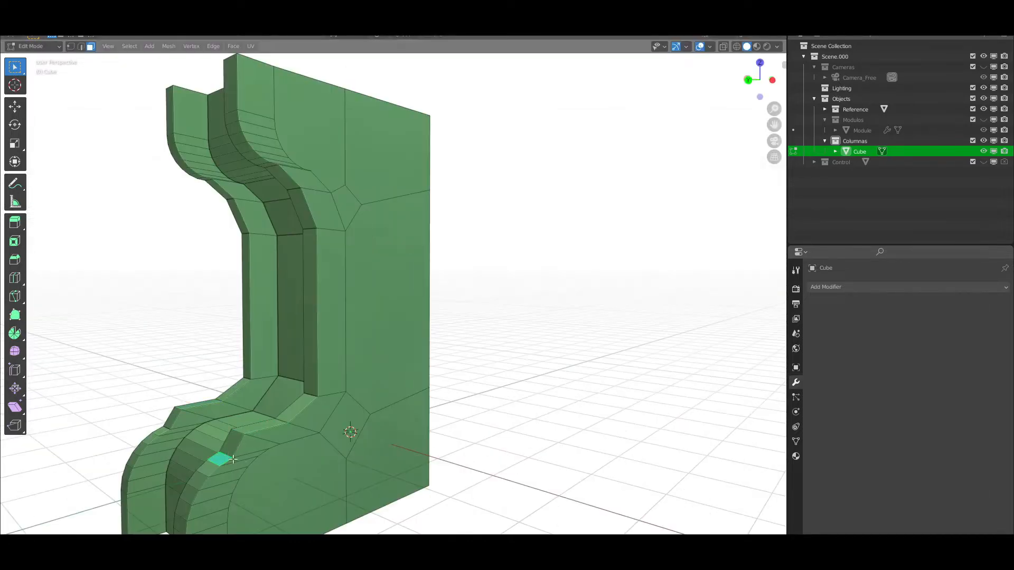
{"action": "middle_click_drag", "start_coordinate": [226, 456], "coordinate": [221, 422]}
{"action": "key", "text": "g"}
{"action": "left_click", "coordinate": [410, 446]}
{"action": "scroll", "coordinate": [365, 398], "scroll_direction": "up", "scroll_amount": 2}
{"action": "scroll", "coordinate": [338, 390], "scroll_direction": "down", "scroll_amount": 2}
Slant the column's back corners at the top and bottom by moving their geometry along Z and Y
{"action": "left_click", "coordinate": [399, 181]}
{"action": "key", "text": "g"}
{"action": "key", "text": "z"}
{"action": "left_click", "coordinate": [389, 239]}
{"action": "middle_click_drag", "start_coordinate": [390, 238], "coordinate": [407, 476]}
{"action": "key", "text": "g"}
{"action": "key", "text": "y"}
{"action": "middle_click_drag", "start_coordinate": [424, 317], "coordinate": [235, 385]}
{"action": "left_click", "coordinate": [416, 315]}
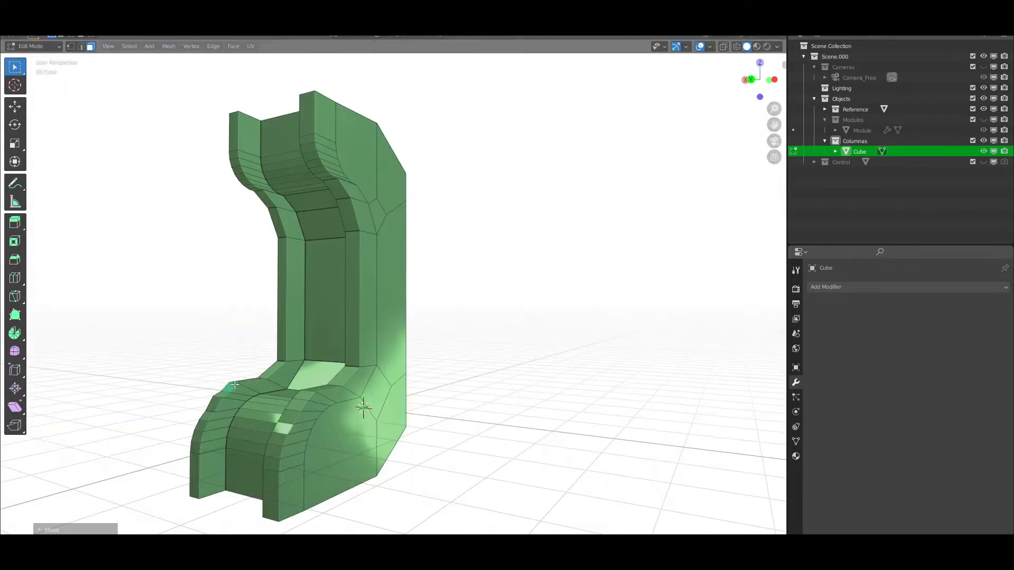
Return to Object Mode and add a Smooth modifier to the column
{"action": "scroll", "coordinate": [303, 398], "scroll_direction": "down", "scroll_amount": 2}
{"action": "middle_click_drag", "start_coordinate": [302, 399], "coordinate": [328, 396]}
{"action": "key", "text": "Tab"}
{"action": "scroll", "coordinate": [337, 390], "scroll_direction": "down", "scroll_amount": 3}
{"action": "scroll", "coordinate": [338, 391], "scroll_direction": "up", "scroll_amount": 3}
{"action": "scroll", "coordinate": [337, 391], "scroll_direction": "down", "scroll_amount": 2}
{"action": "middle_click_drag", "start_coordinate": [573, 308], "coordinate": [567, 276], "text": "shift"}
{"action": "scroll", "coordinate": [622, 317], "scroll_direction": "up", "scroll_amount": 3}
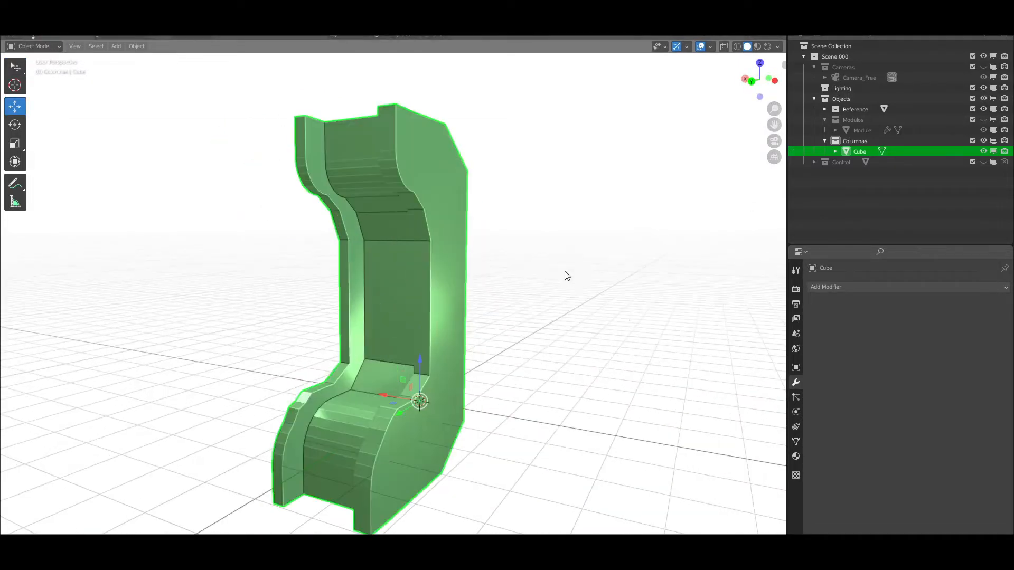
{"action": "left_click", "coordinate": [848, 289]}
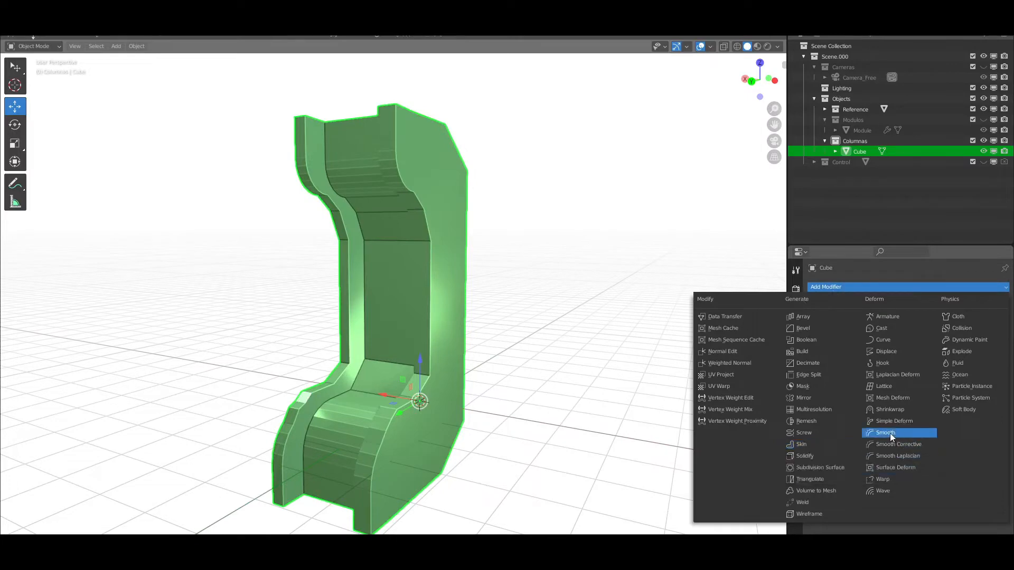
{"action": "left_click", "coordinate": [873, 430]}
Add two Decimate modifiers to the column, followed by Triangulate, Edge Split, Solidify and Bevel
{"action": "left_click", "coordinate": [827, 288]}
{"action": "left_click", "coordinate": [808, 363]}
{"action": "left_click", "coordinate": [847, 287]}
{"action": "left_click", "coordinate": [807, 363]}
{"action": "left_click", "coordinate": [828, 287]}
{"action": "left_click", "coordinate": [808, 375]}
{"action": "left_click", "coordinate": [838, 286]}
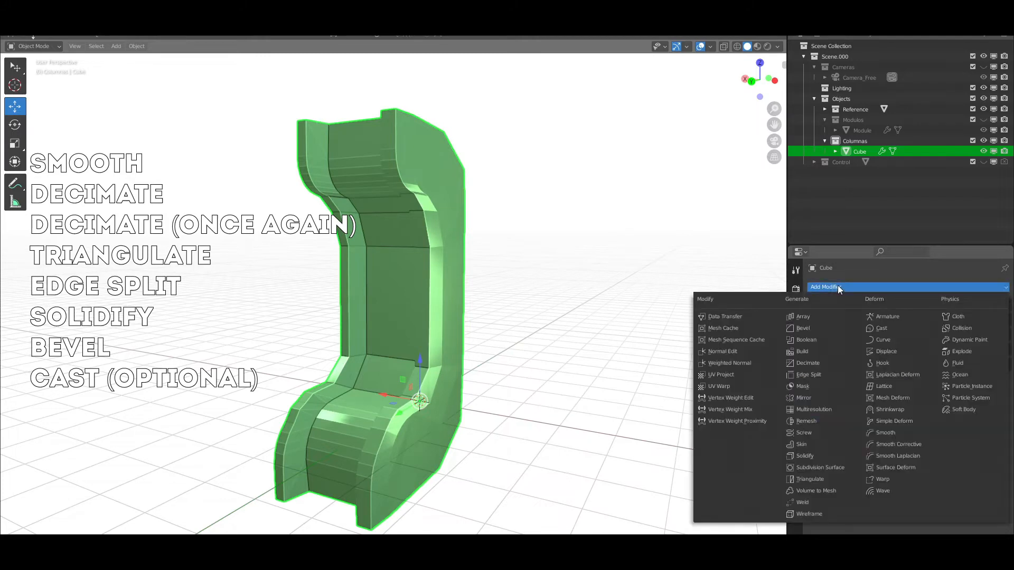
{"action": "left_click", "coordinate": [805, 456]}
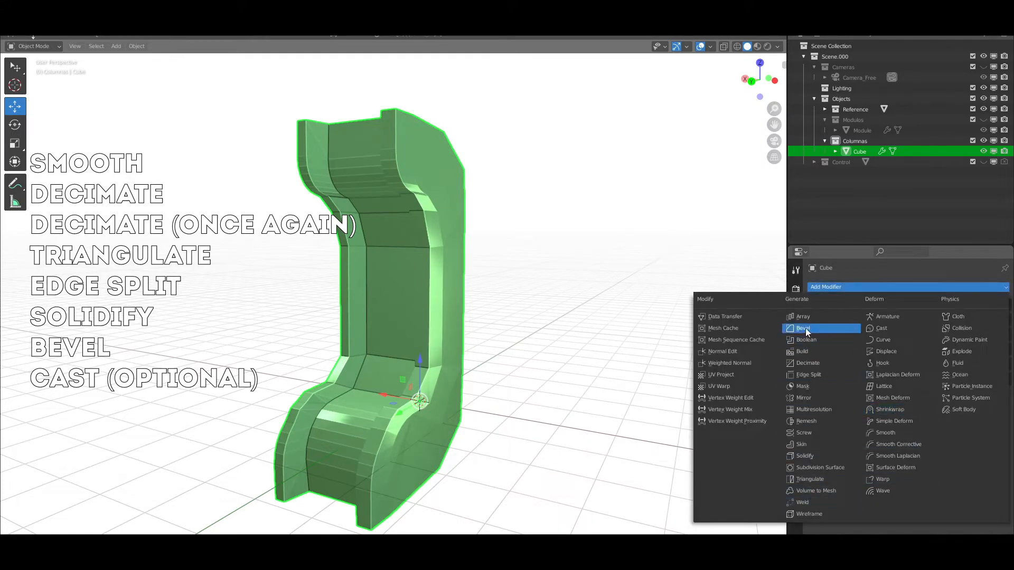
{"action": "left_click", "coordinate": [806, 330]}
Add a Cast modifier to the column, turn off its X and Y axes and collapse its settings
{"action": "left_click", "coordinate": [850, 286]}
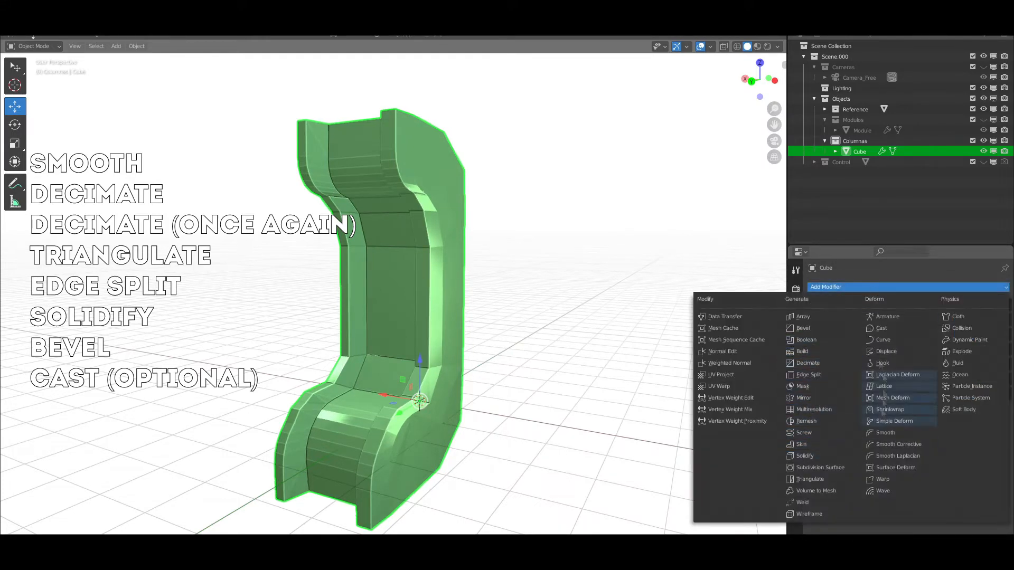
{"action": "left_click", "coordinate": [881, 328]}
{"action": "left_click", "coordinate": [899, 437]}
{"action": "left_click", "coordinate": [937, 437]}
{"action": "left_click", "coordinate": [811, 408]}
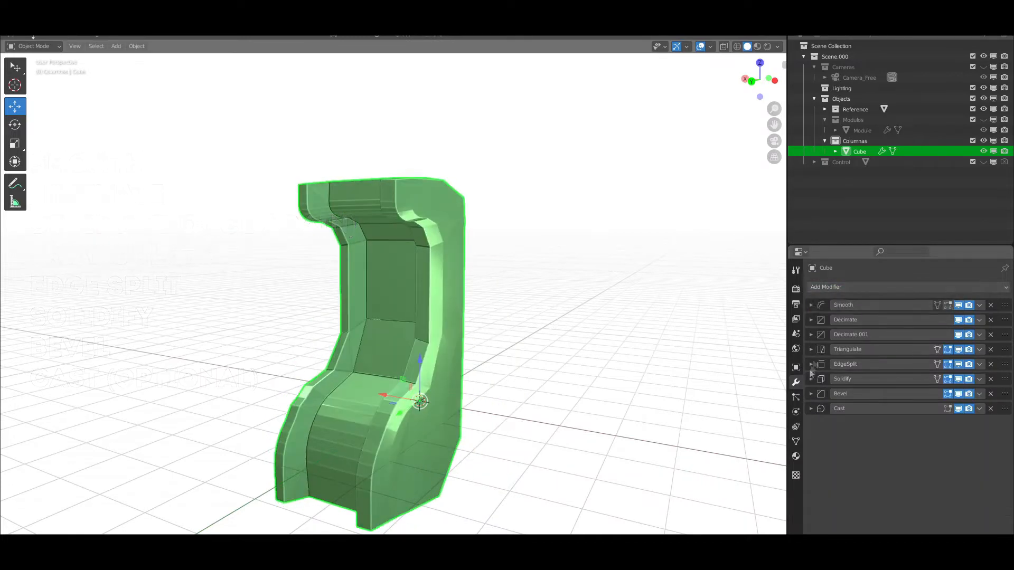
Adjust the Factor of the column's Smooth modifier to shape the overlapping panels
{"action": "left_click", "coordinate": [811, 305]}
{"action": "left_click_drag", "start_coordinate": [939, 334], "coordinate": [961, 337]}
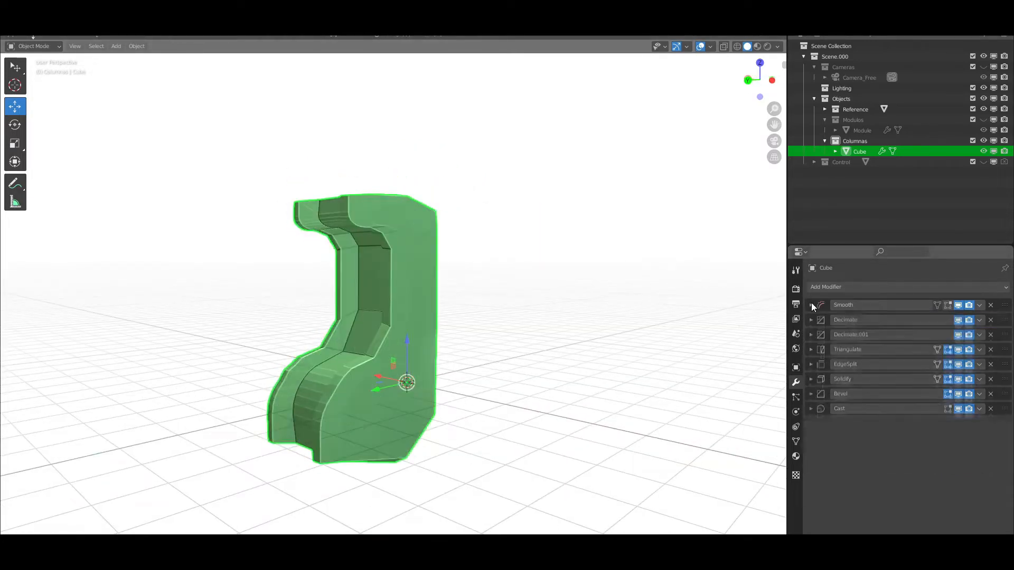
{"action": "left_click", "coordinate": [897, 378]}
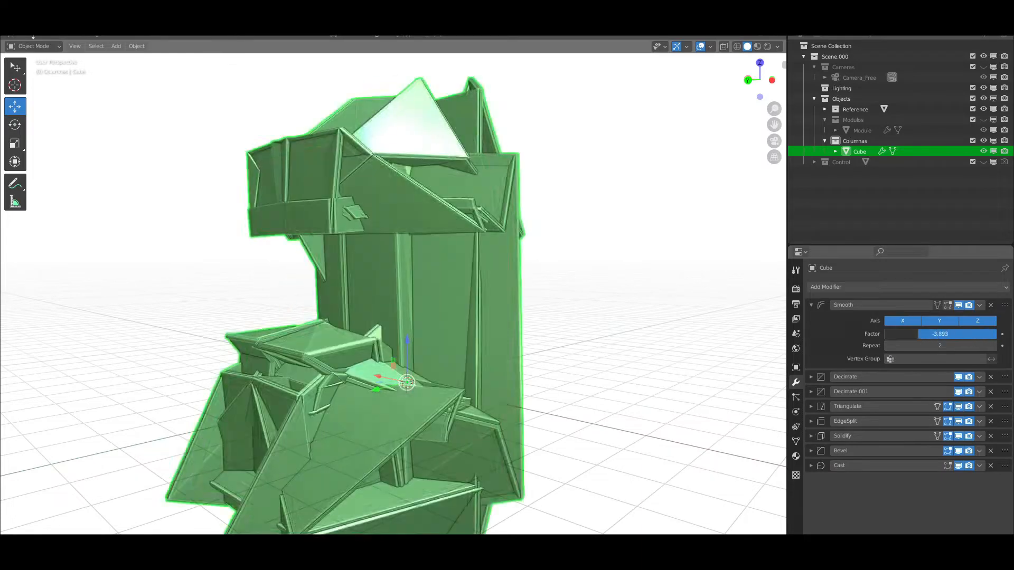
{"action": "left_click_drag", "start_coordinate": [966, 334], "coordinate": [930, 322]}
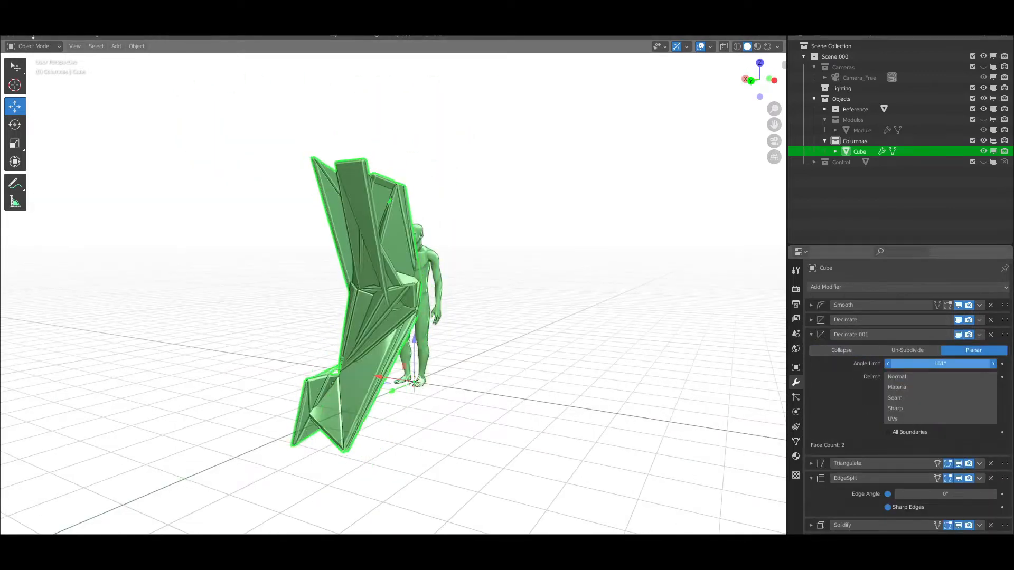
Close the second Decimate modifier's settings and tune the Edge Angle of the column's Edge Split modifier
{"action": "left_click", "coordinate": [811, 336]}
{"action": "left_click_drag", "start_coordinate": [935, 380], "coordinate": [951, 380]}
{"action": "mouse_move", "coordinate": [380, 412]}
{"action": "middle_mouse_down"}
{"action": "mouse_move", "coordinate": [281, 419]}
{"action": "mouse_move", "coordinate": [377, 406]}
{"action": "middle_mouse_up"}
{"action": "scroll", "coordinate": [378, 406], "scroll_direction": "up", "scroll_amount": 1}
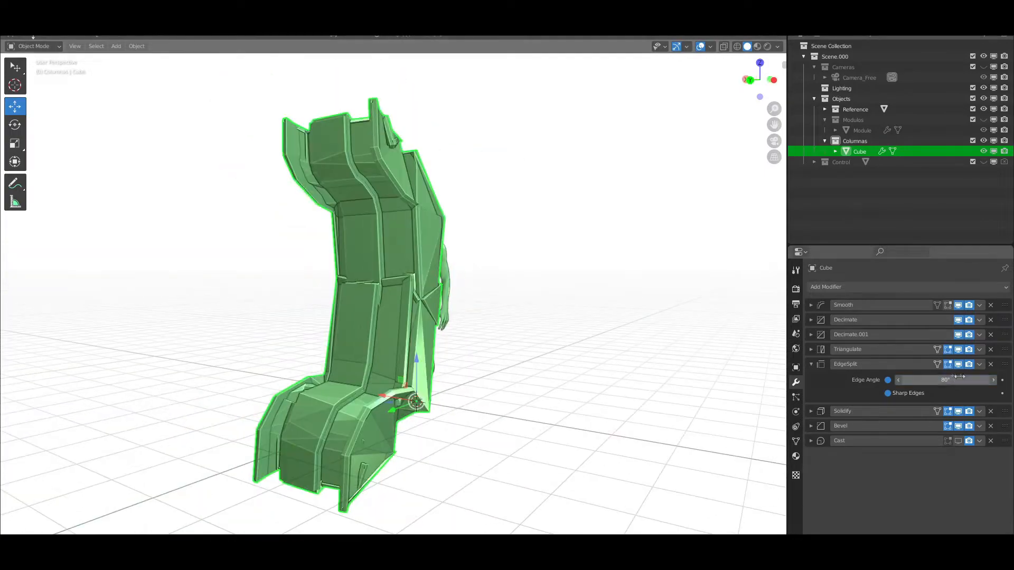
{"action": "scroll", "coordinate": [267, 352], "scroll_direction": "down", "scroll_amount": 2}
{"action": "middle_click_drag", "start_coordinate": [351, 364], "coordinate": [291, 354]}
{"action": "left_click_drag", "start_coordinate": [945, 381], "coordinate": [910, 380]}
{"action": "middle_click_drag", "start_coordinate": [327, 370], "coordinate": [388, 376]}
{"action": "left_click", "coordinate": [811, 364]}
Adjust the Thickness of the column's Solidify modifier to about 0.07 m
{"action": "left_click", "coordinate": [811, 380]}
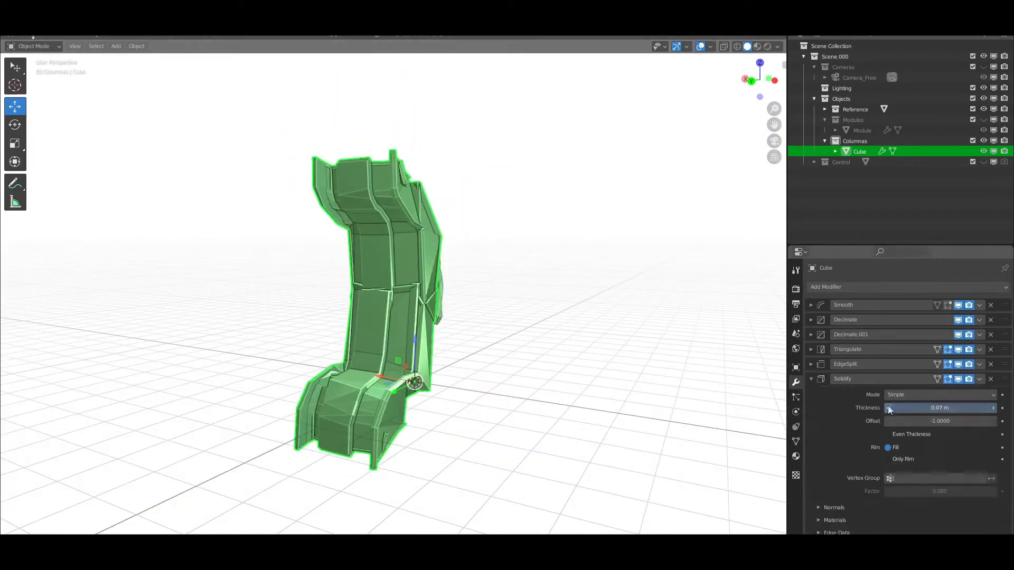
{"action": "mouse_move", "coordinate": [586, 362]}
{"action": "middle_mouse_down"}
{"action": "mouse_move", "coordinate": [691, 353]}
{"action": "mouse_move", "coordinate": [576, 370]}
{"action": "middle_mouse_up"}
{"action": "scroll", "coordinate": [575, 370], "scroll_direction": "up", "scroll_amount": 1}
{"action": "left_click", "coordinate": [811, 379]}
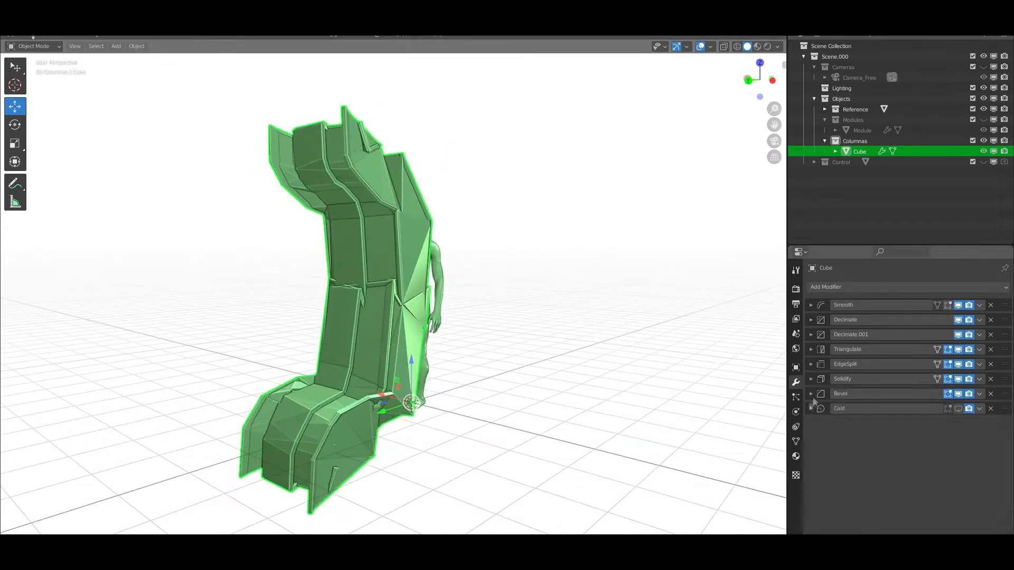
Enable the X, Y and Z axes of the column's Cast modifier and set its Shape to Cuboid
{"action": "left_click", "coordinate": [811, 409]}
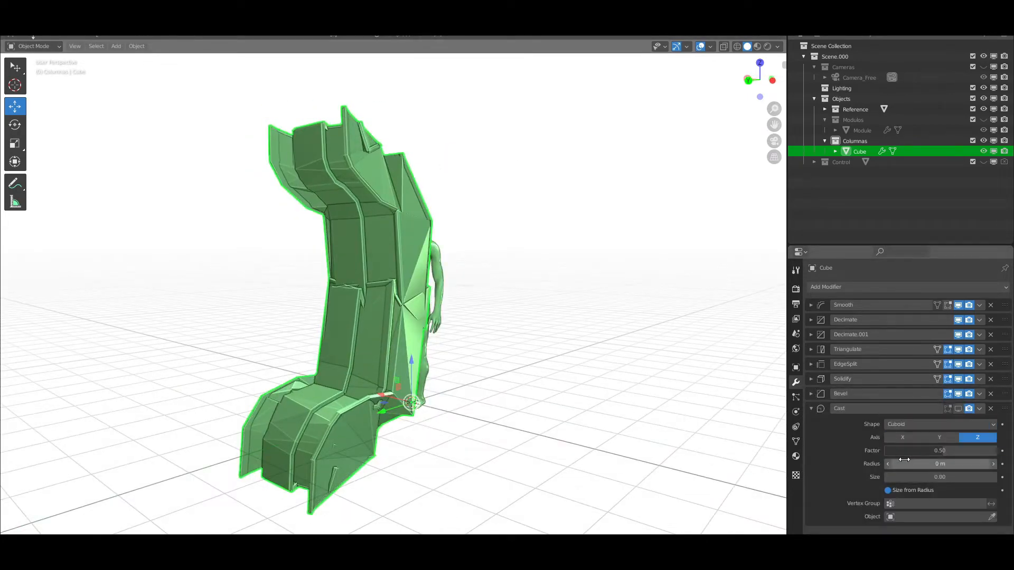
{"action": "left_click", "coordinate": [939, 439]}
{"action": "mouse_move", "coordinate": [941, 451]}
{"action": "left_mouse_down"}
{"action": "mouse_move", "coordinate": [964, 451]}
{"action": "mouse_move", "coordinate": [940, 451]}
{"action": "left_mouse_up"}
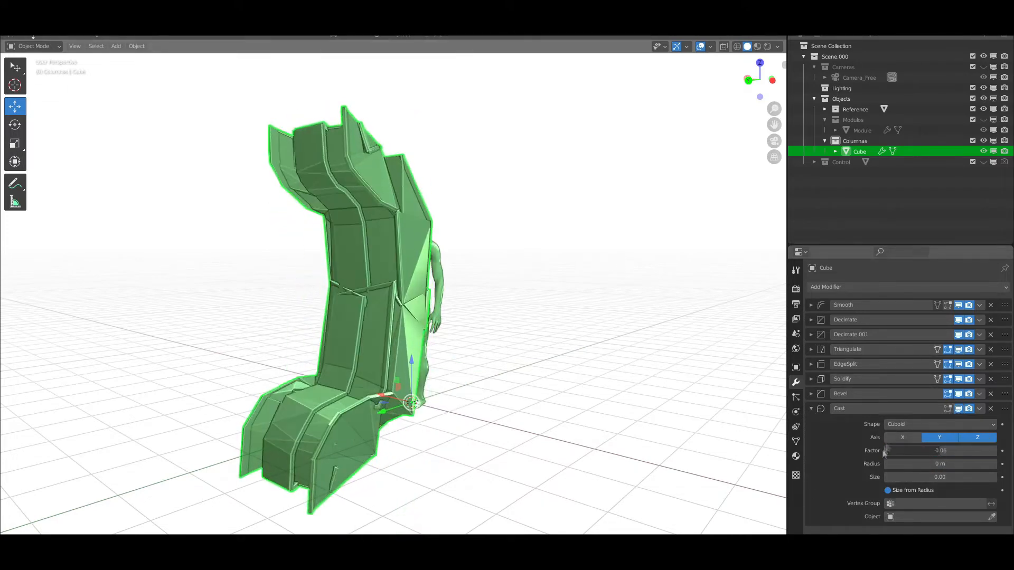
{"action": "left_click", "coordinate": [932, 425]}
{"action": "left_click", "coordinate": [902, 461]}
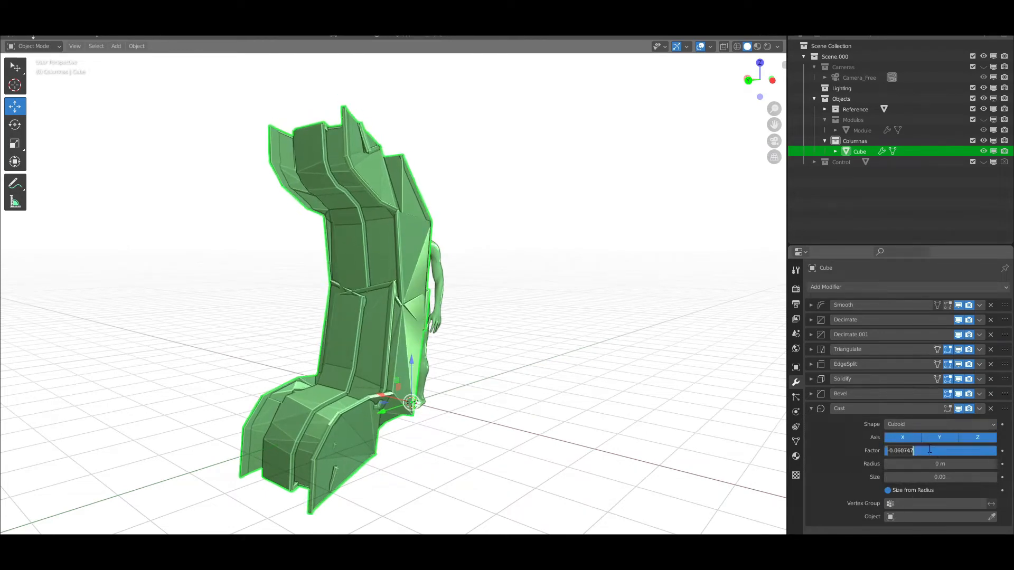
Try different Cast Radius and Factor values, then set the Radius to 0 m
{"action": "left_click_drag", "start_coordinate": [955, 465], "coordinate": [943, 465]}
{"action": "mouse_move", "coordinate": [942, 451]}
{"action": "left_mouse_down"}
{"action": "mouse_move", "coordinate": [953, 451]}
{"action": "mouse_move", "coordinate": [933, 457]}
{"action": "mouse_move", "coordinate": [949, 452]}
{"action": "left_mouse_up"}
{"action": "left_click", "coordinate": [941, 464]}
{"action": "type", "text": "0"}
{"action": "key", "text": "Return"}
Set the Cast modifier's Factor to 0.05 and compare the column with and without it
{"action": "scroll", "coordinate": [572, 339], "scroll_direction": "down", "scroll_amount": 3}
{"action": "middle_click_drag", "start_coordinate": [572, 340], "coordinate": [496, 338]}
{"action": "left_click", "coordinate": [942, 451]}
{"action": "type", "text": "0.05"}
{"action": "key", "text": "Return"}
{"action": "middle_click_drag", "start_coordinate": [380, 377], "coordinate": [449, 377]}
{"action": "left_click", "coordinate": [958, 409]}
{"action": "left_click", "coordinate": [958, 409]}
{"action": "scroll", "coordinate": [379, 335], "scroll_direction": "up", "scroll_amount": 2}
{"action": "left_click", "coordinate": [810, 409]}
Check the Bevel settings and vary the Planar Angle Limit of the second Decimate modifier
{"action": "left_click", "coordinate": [811, 394]}
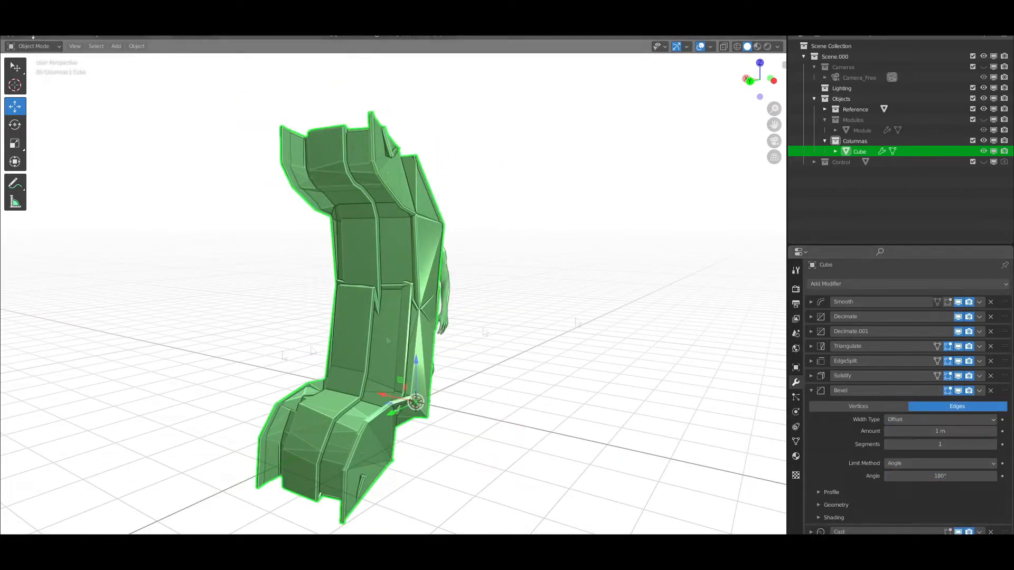
{"action": "left_click", "coordinate": [811, 394]}
{"action": "left_click", "coordinate": [811, 334]}
{"action": "left_click_drag", "start_coordinate": [932, 363], "coordinate": [971, 364]}
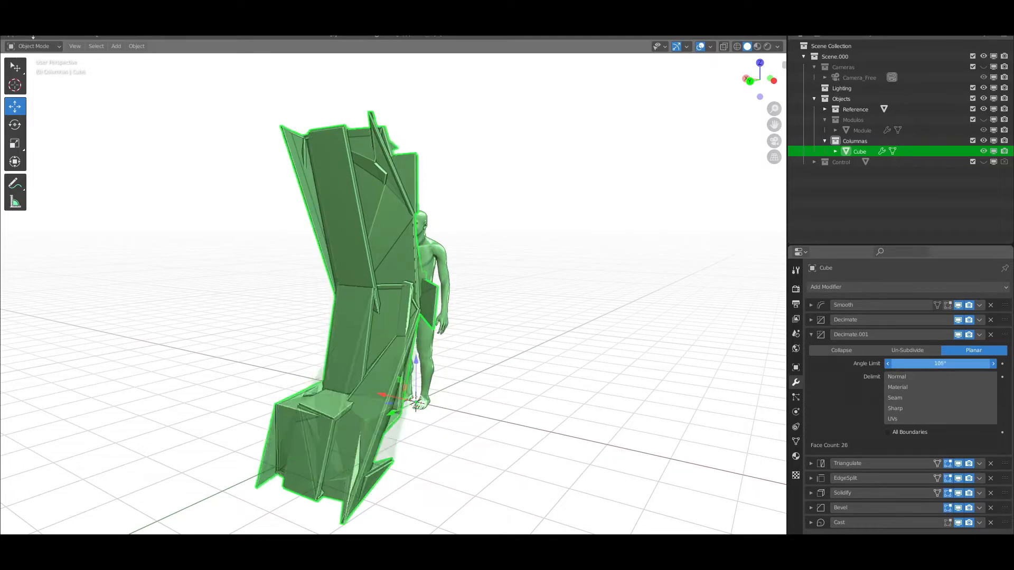
{"action": "mouse_move", "coordinate": [380, 338]}
{"action": "middle_mouse_down"}
{"action": "mouse_move", "coordinate": [465, 335]}
{"action": "mouse_move", "coordinate": [390, 338]}
{"action": "middle_mouse_up"}
{"action": "left_click_drag", "start_coordinate": [898, 364], "coordinate": [879, 364]}
{"action": "mouse_move", "coordinate": [396, 333]}
{"action": "middle_mouse_down"}
{"action": "mouse_move", "coordinate": [441, 330]}
{"action": "mouse_move", "coordinate": [397, 332]}
{"action": "middle_mouse_up"}
{"action": "left_click", "coordinate": [811, 335]}
Try the Planar type on the first Decimate modifier, then return it to Collapse and adjust its Ratio
{"action": "left_click", "coordinate": [811, 320]}
{"action": "left_click_drag", "start_coordinate": [942, 349], "coordinate": [945, 349]}
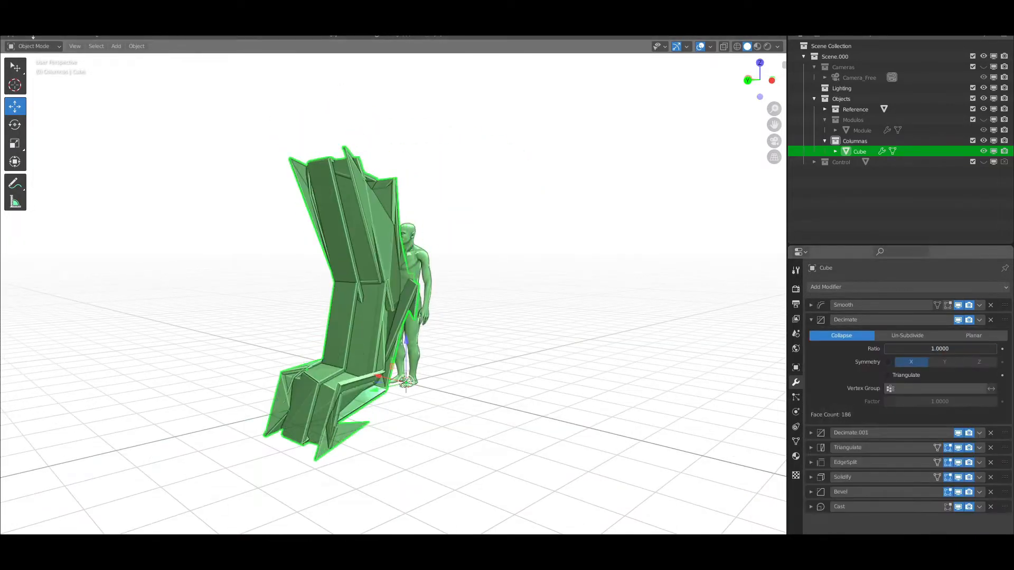
{"action": "middle_click_drag", "start_coordinate": [380, 338], "coordinate": [430, 337]}
{"action": "left_click", "coordinate": [980, 337]}
{"action": "left_click", "coordinate": [844, 337]}
{"action": "mouse_move", "coordinate": [994, 349]}
{"action": "left_mouse_down"}
{"action": "mouse_move", "coordinate": [979, 349]}
{"action": "mouse_move", "coordinate": [995, 349]}
{"action": "left_mouse_up"}
Lower the second Decimate modifier's Angle Limit and readjust the first one's Ratio
{"action": "left_click", "coordinate": [811, 433]}
{"action": "left_click_drag", "start_coordinate": [955, 462], "coordinate": [829, 462]}
{"action": "middle_click_drag", "start_coordinate": [362, 359], "coordinate": [340, 354]}
{"action": "left_click_drag", "start_coordinate": [985, 356], "coordinate": [998, 354]}
{"action": "left_click", "coordinate": [811, 320]}
{"action": "left_click", "coordinate": [811, 335]}
Compare the column with and without Triangulate, then readjust the Edge Split modifier's Edge Angle
{"action": "left_click", "coordinate": [959, 349]}
{"action": "left_click", "coordinate": [959, 349]}
{"action": "left_click", "coordinate": [958, 350]}
{"action": "left_click", "coordinate": [959, 349]}
{"action": "left_click", "coordinate": [811, 365]}
{"action": "mouse_move", "coordinate": [934, 380]}
{"action": "left_mouse_down"}
{"action": "mouse_move", "coordinate": [950, 380]}
{"action": "mouse_move", "coordinate": [924, 380]}
{"action": "mouse_move", "coordinate": [945, 380]}
{"action": "left_mouse_up"}
{"action": "left_click", "coordinate": [811, 364]}
Set the Solidify modifier's Thickness to 0.02 m and its Offset to about 0.46
{"action": "left_click", "coordinate": [811, 379]}
{"action": "left_click_drag", "start_coordinate": [895, 421], "coordinate": [913, 407]}
{"action": "middle_click_drag", "start_coordinate": [370, 296], "coordinate": [391, 297]}
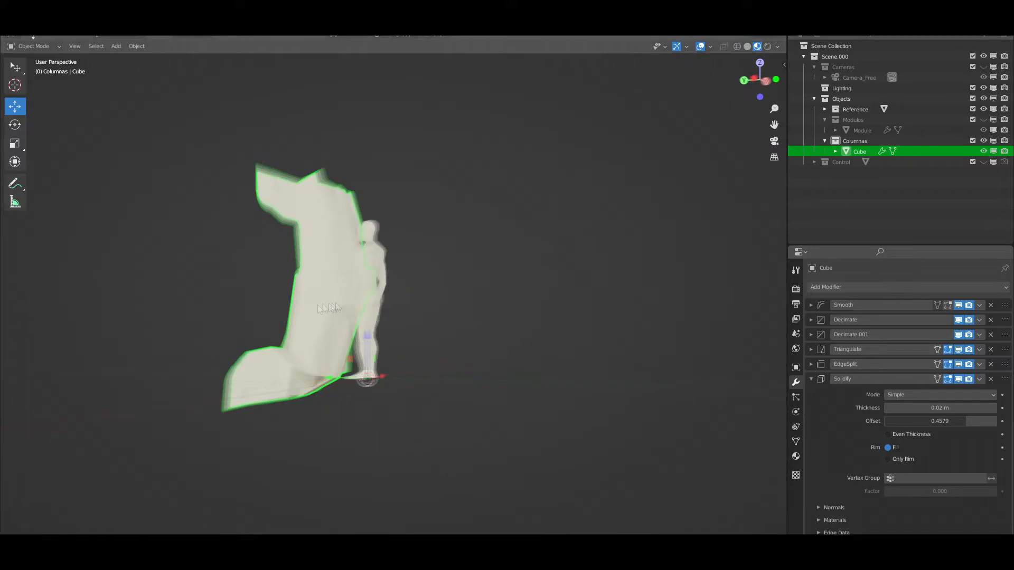
{"action": "middle_click_drag", "start_coordinate": [370, 295], "coordinate": [433, 295]}
{"action": "left_click", "coordinate": [811, 379]}
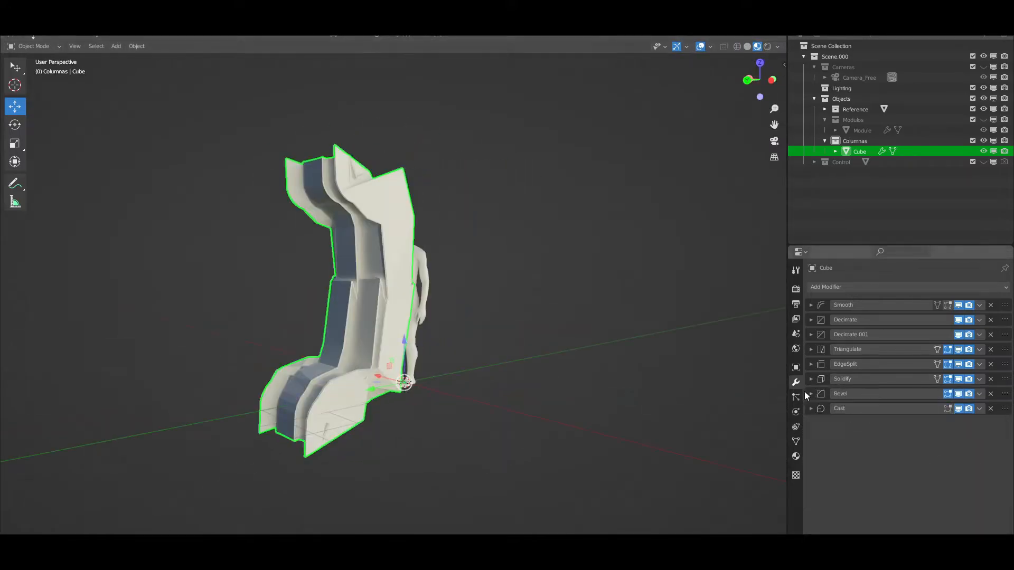
Reduce the column's Bevel Amount slightly, with the Limit Method's Angle at 115° and one segment
{"action": "left_click", "coordinate": [811, 393]}
{"action": "scroll", "coordinate": [470, 325], "scroll_direction": "up", "scroll_amount": 4}
{"action": "middle_click_drag", "start_coordinate": [470, 325], "coordinate": [453, 396]}
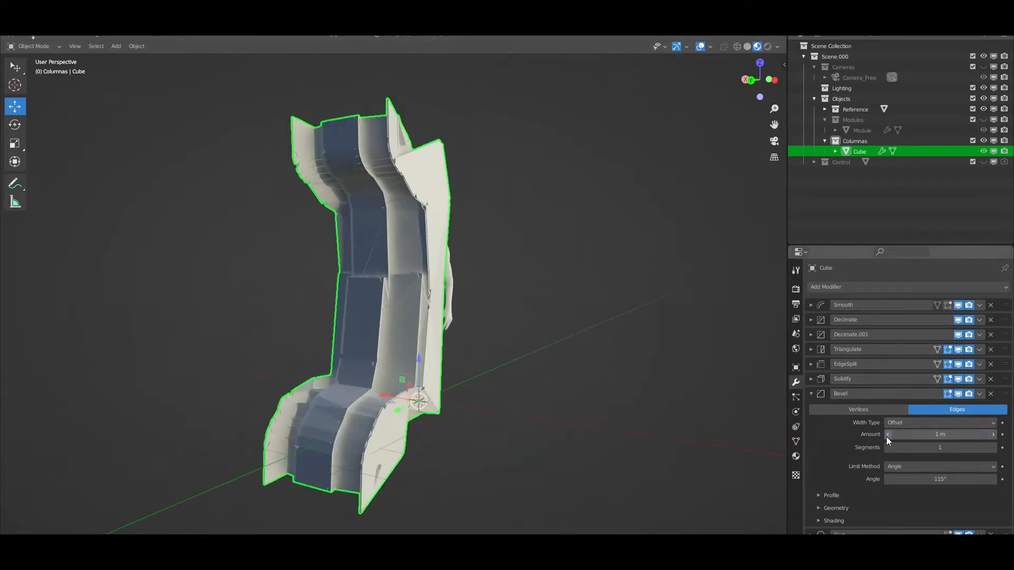
{"action": "left_click", "coordinate": [993, 448]}
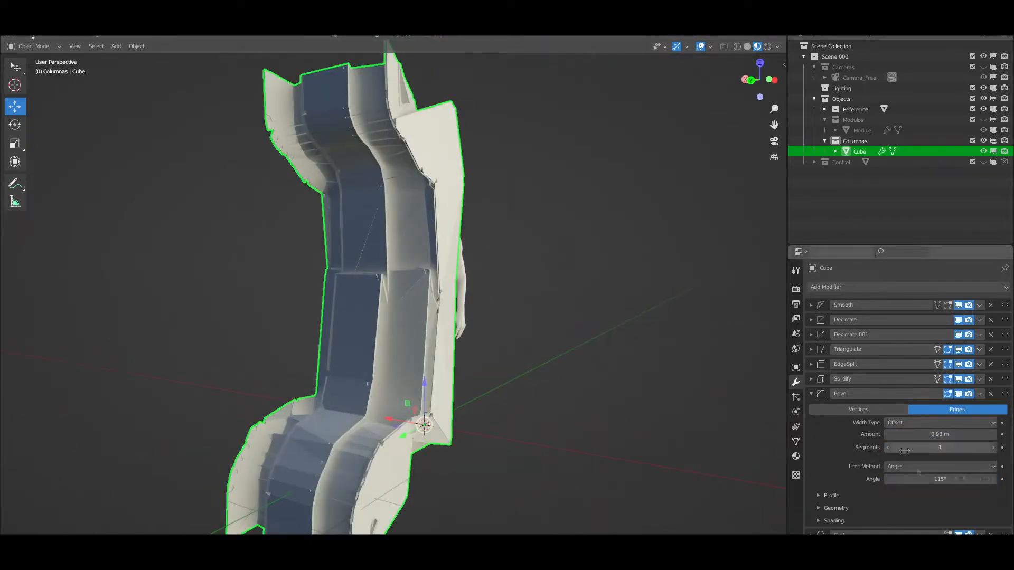
{"action": "left_click", "coordinate": [811, 394]}
Hide the Cast modifier in the viewport and use Solid shading with the World cavity type
{"action": "left_click", "coordinate": [958, 409]}
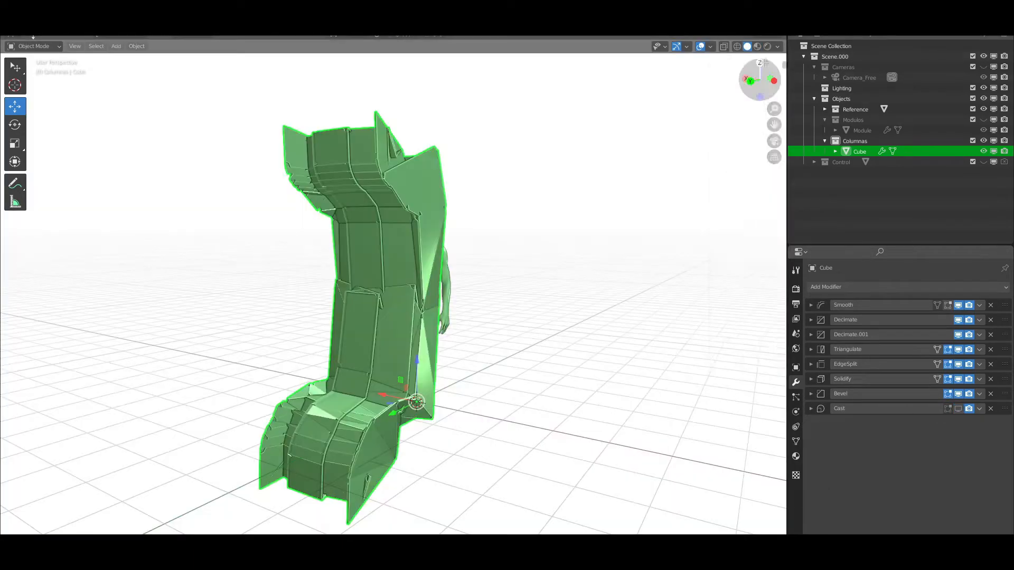
{"action": "left_click", "coordinate": [777, 46]}
{"action": "left_click", "coordinate": [813, 295]}
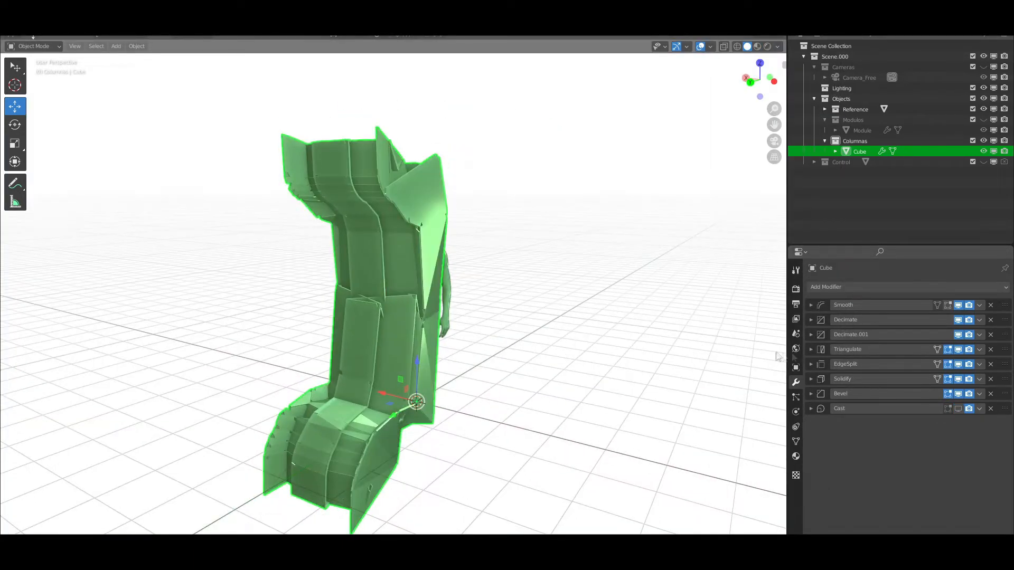
Tune the second Decimate modifier's Angle Limit to about 3.5° and check the first Decimate modifier's reduction
{"action": "left_click", "coordinate": [811, 334]}
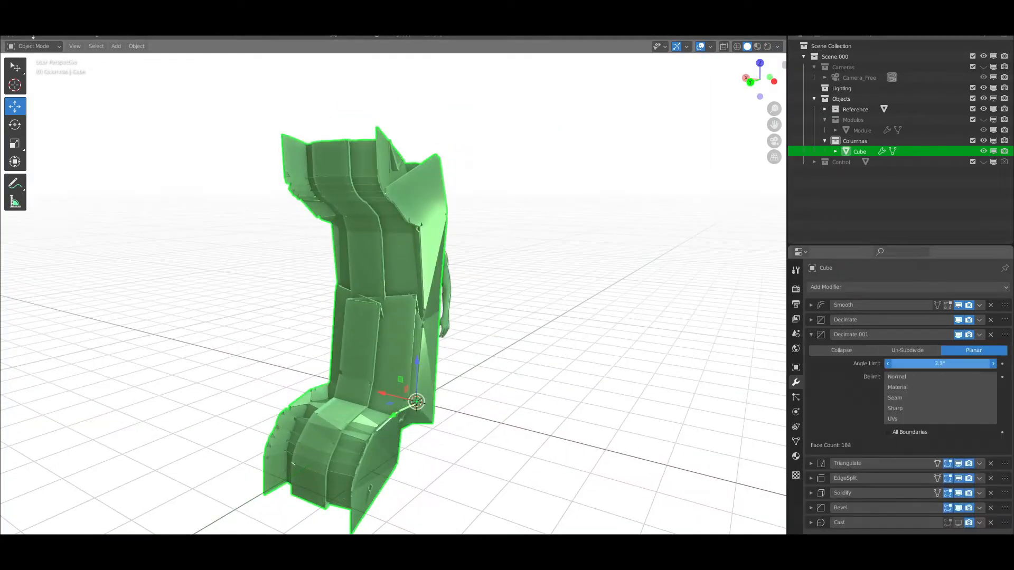
{"action": "left_click", "coordinate": [811, 334]}
{"action": "left_click", "coordinate": [811, 319]}
{"action": "left_click_drag", "start_coordinate": [939, 363], "coordinate": [922, 334]}
{"action": "left_click", "coordinate": [811, 319]}
Set the Smooth modifier's Factor to 6 and show the Cast modifier in the viewport again
{"action": "left_click", "coordinate": [811, 305]}
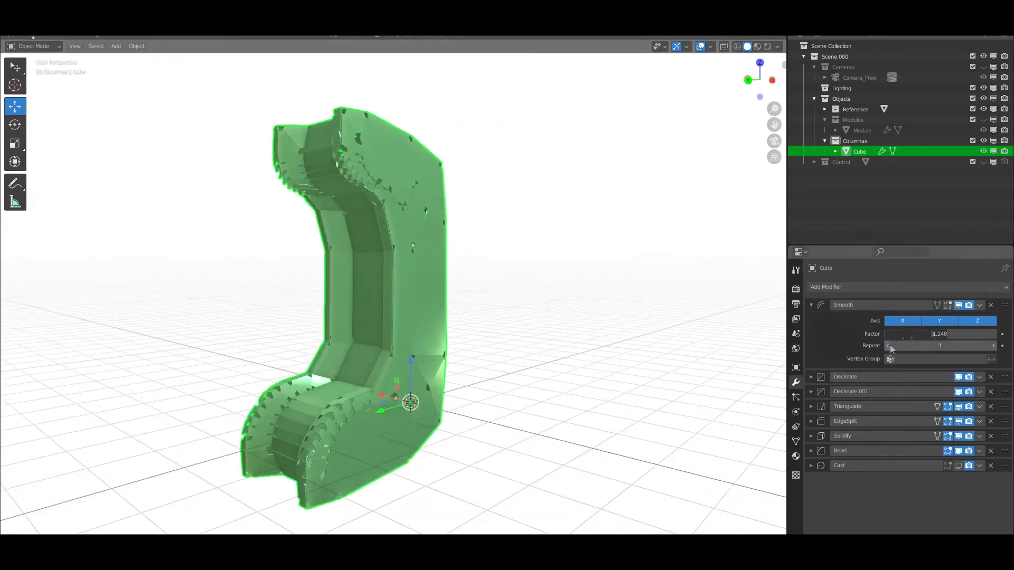
{"action": "middle_click_drag", "start_coordinate": [607, 311], "coordinate": [645, 319]}
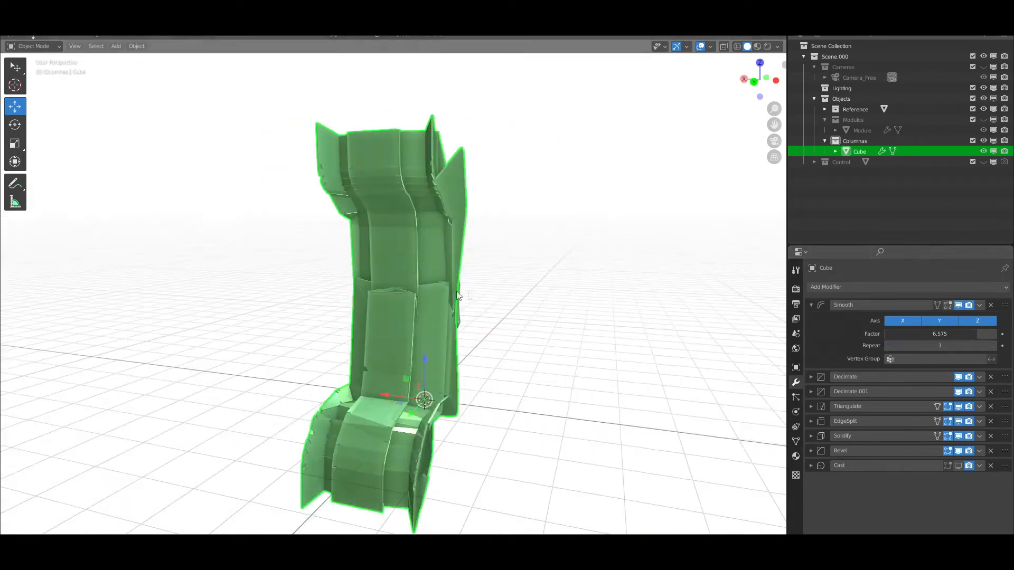
{"action": "left_click_drag", "start_coordinate": [939, 334], "coordinate": [942, 334]}
{"action": "mouse_move", "coordinate": [534, 325]}
{"action": "middle_mouse_down"}
{"action": "mouse_move", "coordinate": [496, 331]}
{"action": "mouse_move", "coordinate": [539, 329]}
{"action": "middle_mouse_up"}
{"action": "left_click", "coordinate": [811, 305]}
{"action": "left_click", "coordinate": [957, 409]}
{"action": "middle_click_drag", "start_coordinate": [464, 320], "coordinate": [412, 319]}
Try the Smooth modifier with its Y axis turned off and inspect the column
{"action": "left_click", "coordinate": [811, 305]}
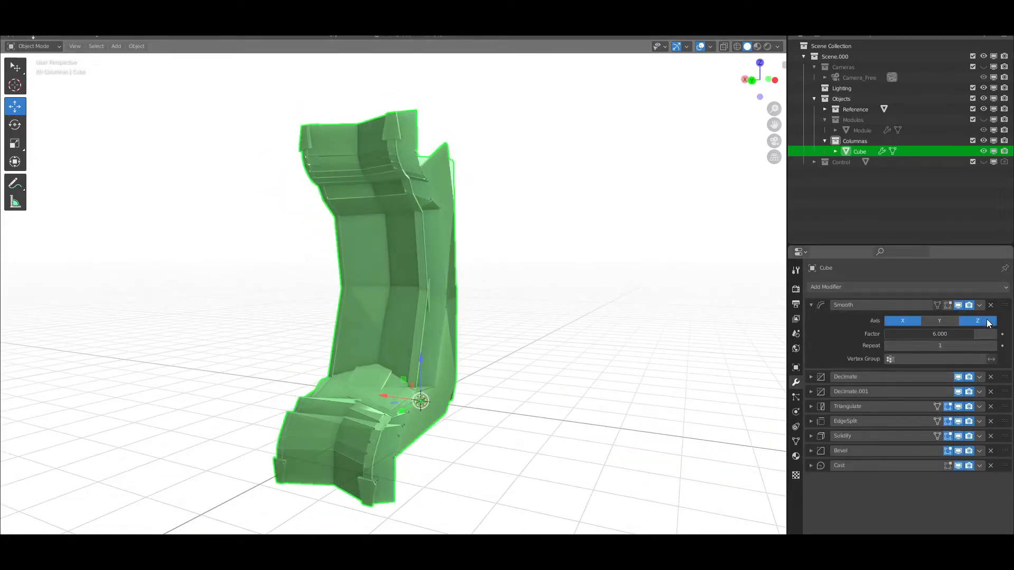
{"action": "scroll", "coordinate": [450, 347], "scroll_direction": "down", "scroll_amount": 2}
{"action": "middle_click_drag", "start_coordinate": [450, 347], "coordinate": [403, 350]}
{"action": "scroll", "coordinate": [403, 351], "scroll_direction": "up", "scroll_amount": 2}
{"action": "left_click", "coordinate": [811, 305]}
Add a second Solidify modifier to the column with a Thickness of about 0.08 m and an Offset of 1
{"action": "left_click", "coordinate": [898, 287]}
{"action": "left_click", "coordinate": [821, 480]}
{"action": "left_click", "coordinate": [811, 423]}
{"action": "left_click", "coordinate": [811, 423]}
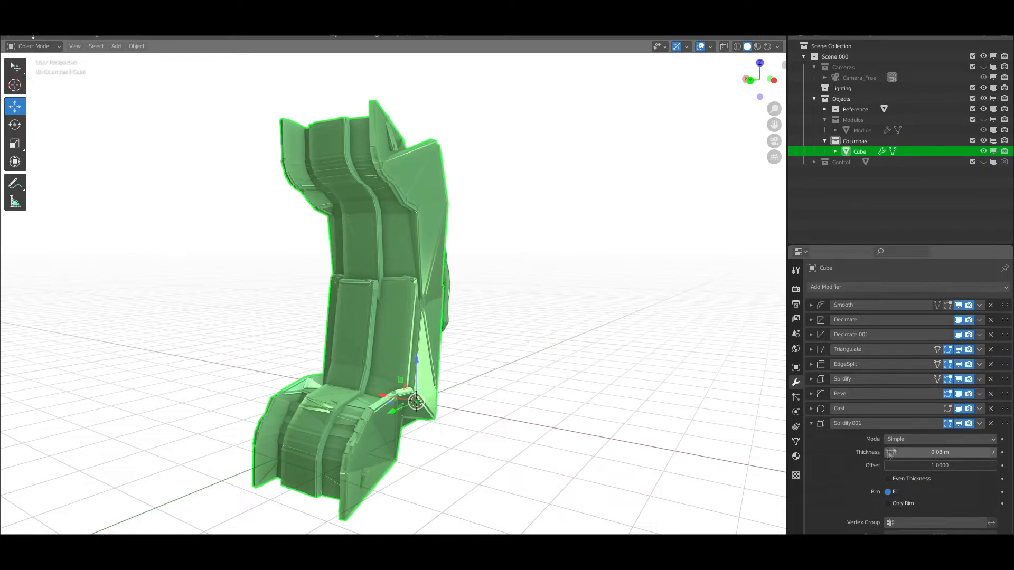
{"action": "left_click", "coordinate": [992, 455]}
{"action": "mouse_move", "coordinate": [475, 341]}
{"action": "middle_mouse_down"}
{"action": "mouse_move", "coordinate": [565, 339]}
{"action": "mouse_move", "coordinate": [474, 340]}
{"action": "middle_mouse_up"}
Move the second Solidify modifier above Cast in the column's modifier stack
{"action": "left_click", "coordinate": [811, 424]}
{"action": "mouse_move", "coordinate": [1007, 425]}
{"action": "left_mouse_down"}
{"action": "mouse_move", "coordinate": [1009, 328]}
{"action": "mouse_move", "coordinate": [1007, 412]}
{"action": "left_mouse_up"}
{"action": "scroll", "coordinate": [528, 341], "scroll_direction": "up", "scroll_amount": 3}
{"action": "mouse_move", "coordinate": [475, 341]}
{"action": "middle_mouse_down"}
{"action": "mouse_move", "coordinate": [528, 340]}
{"action": "mouse_move", "coordinate": [475, 340]}
{"action": "middle_mouse_up"}
{"action": "scroll", "coordinate": [528, 340], "scroll_direction": "down", "scroll_amount": 3}
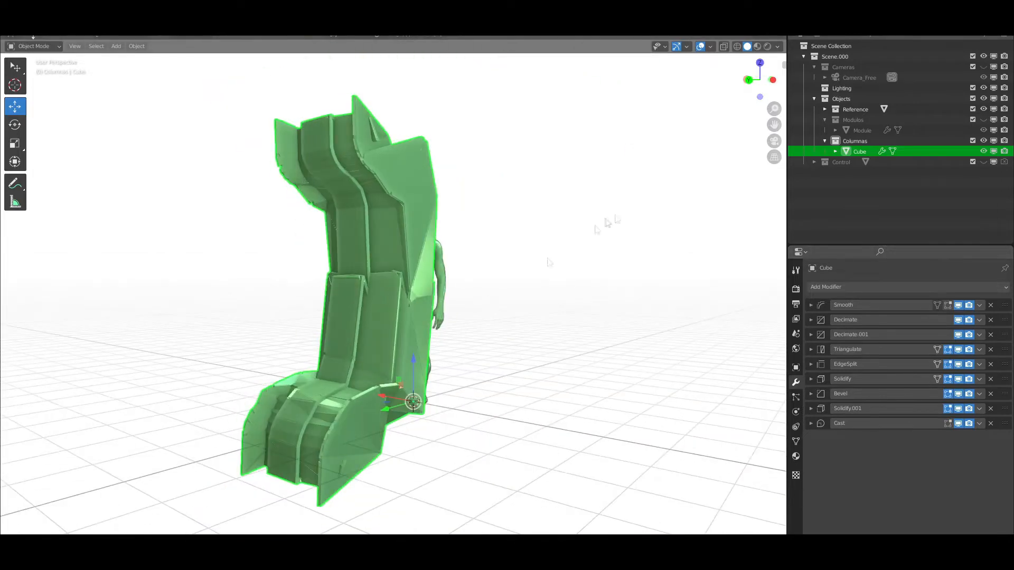
Inspect the column in Rendered and Material Preview shading
{"action": "left_click", "coordinate": [767, 46]}
{"action": "middle_click_drag", "start_coordinate": [520, 451], "coordinate": [544, 451]}
{"action": "left_click", "coordinate": [757, 46]}
{"action": "mouse_move", "coordinate": [552, 306]}
{"action": "middle_mouse_down"}
{"action": "mouse_move", "coordinate": [604, 304]}
{"action": "mouse_move", "coordinate": [544, 308]}
{"action": "middle_mouse_up"}
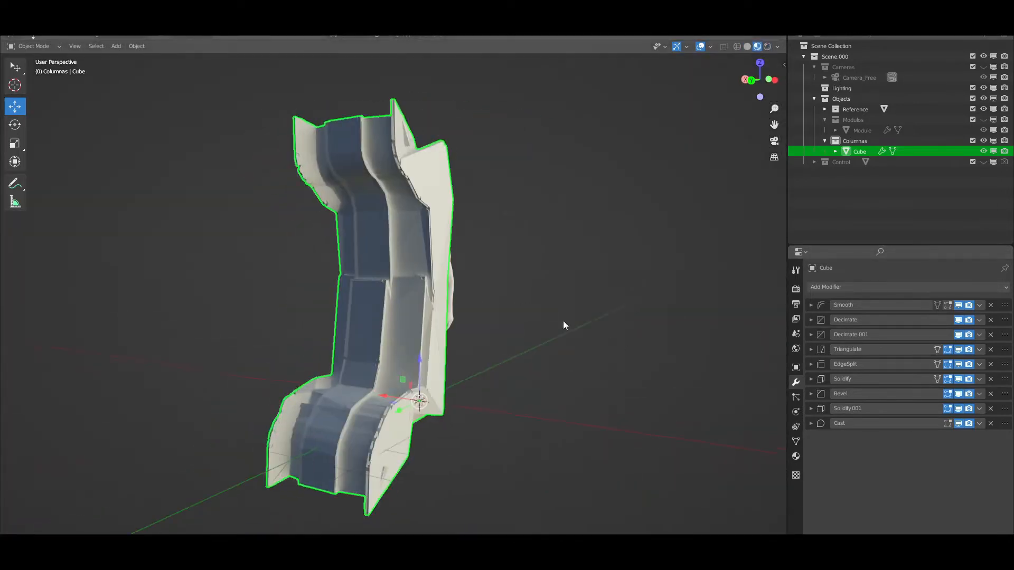
Fine-tune the Edge Split modifier's Edge Angle on the column in Material Preview
{"action": "left_click", "coordinate": [811, 364]}
{"action": "left_click_drag", "start_coordinate": [945, 380], "coordinate": [938, 380]}
{"action": "left_click", "coordinate": [811, 364]}
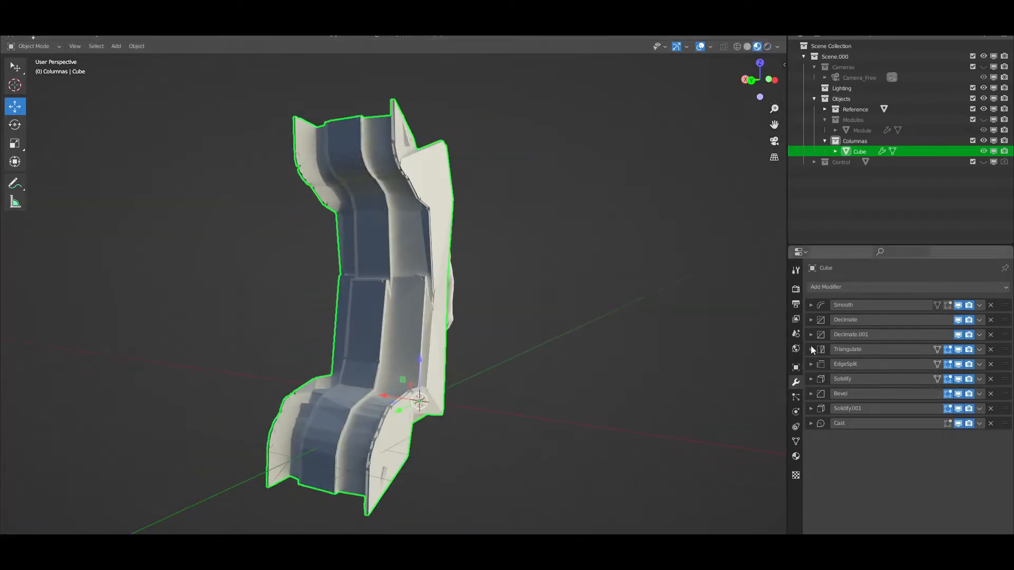
Vary the second Decimate modifier's Angle Limit and the first Decimate modifier's Ratio to clean up the panels
{"action": "left_click", "coordinate": [811, 334]}
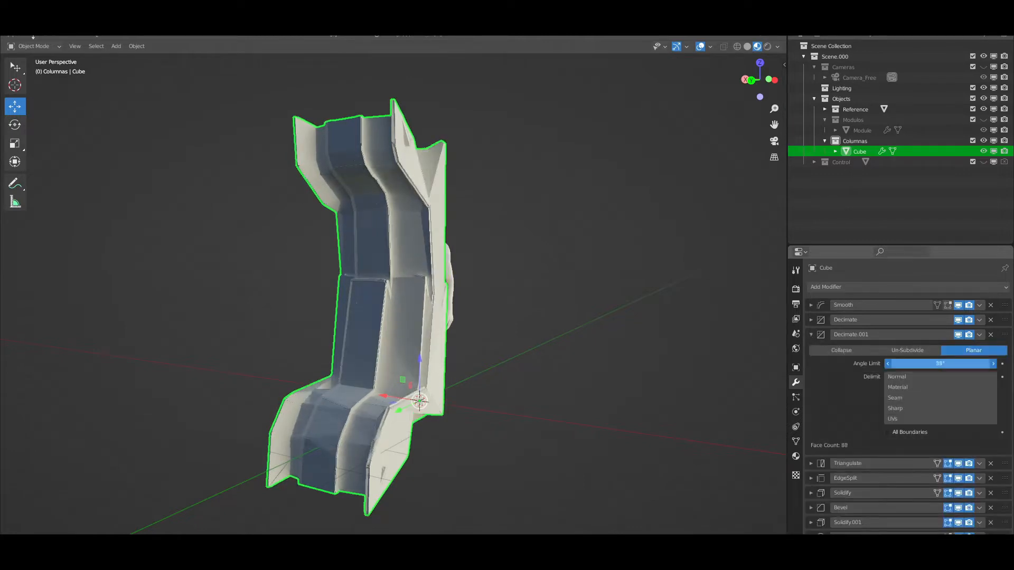
{"action": "left_click", "coordinate": [811, 320], "text": "ctrl"}
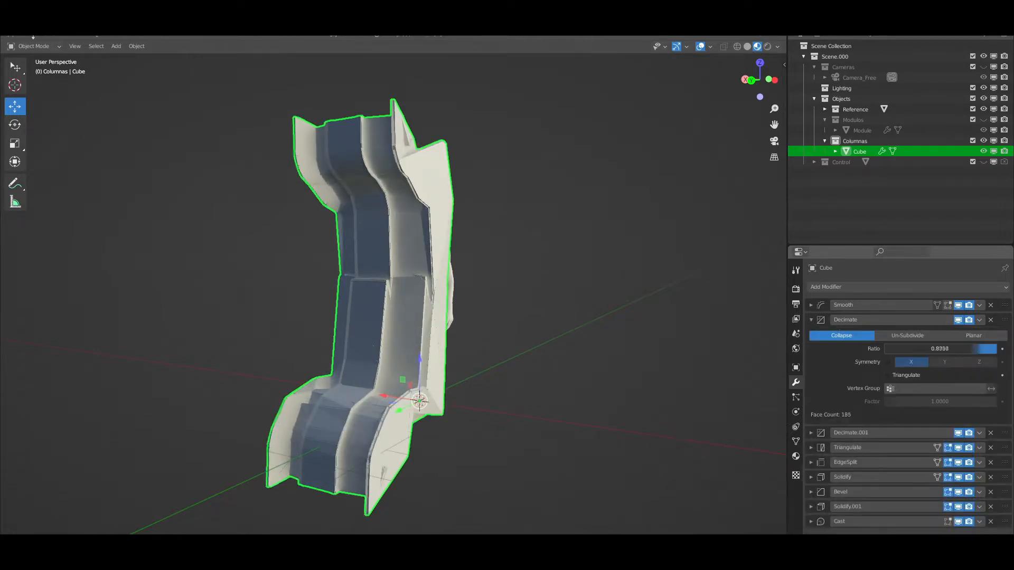
{"action": "middle_click_drag", "start_coordinate": [447, 342], "coordinate": [459, 338]}
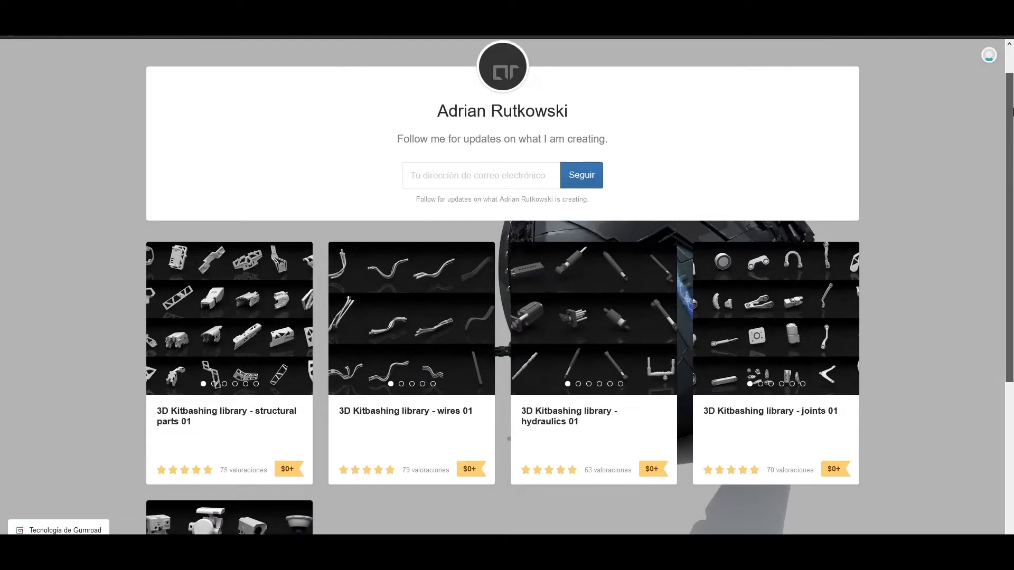
Switch to the Gumroad store page and browse the 3D kitbashing libraries
{"action": "left_click_drag", "start_coordinate": [1013, 112], "coordinate": [1013, 184]}
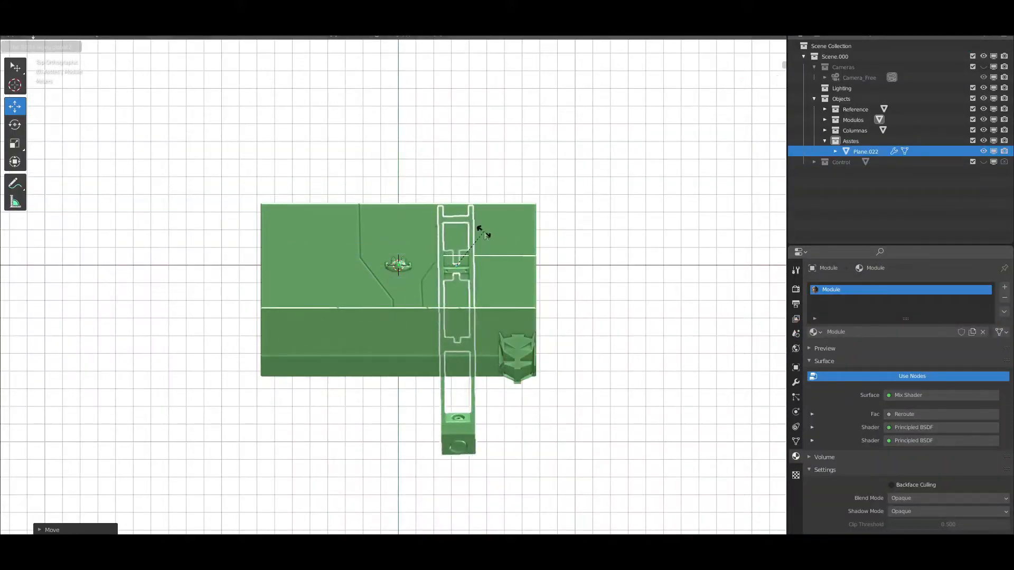
Switch back to Blender and move the imported kitbash frame about 3.06 m along Y to the corridor module's column end
{"action": "left_click", "coordinate": [482, 230]}
{"action": "left_click", "coordinate": [52, 529]}
{"action": "left_click", "coordinate": [124, 490]}
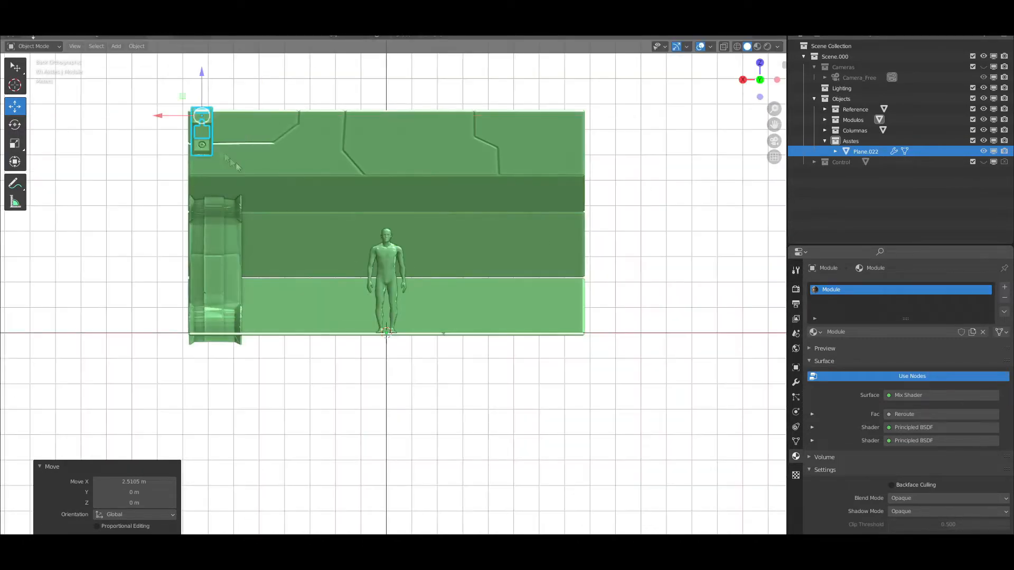
{"action": "key", "text": "g"}
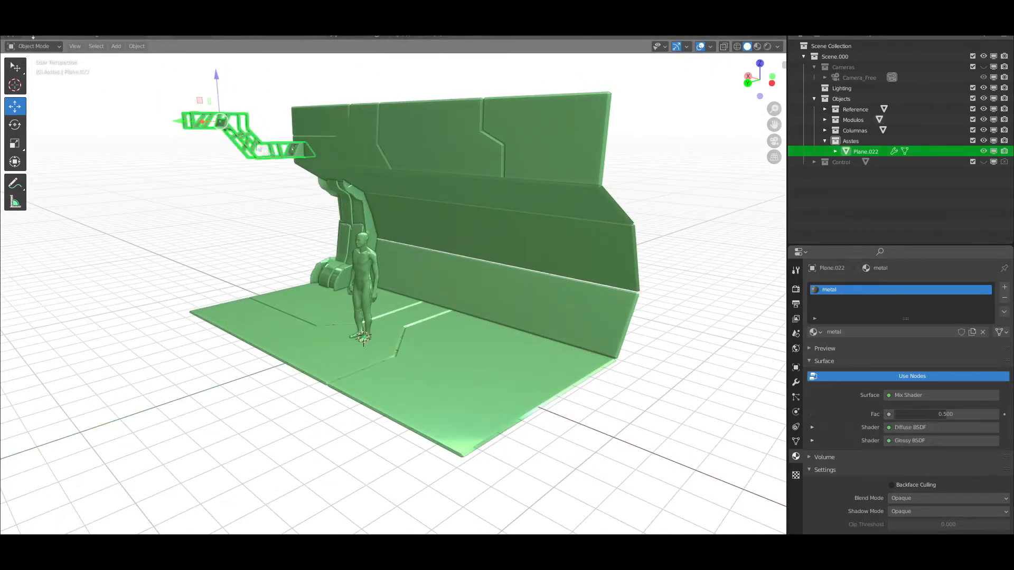
Remove the metal material slot from the imported kitbash frame
{"action": "left_click", "coordinate": [1005, 298]}
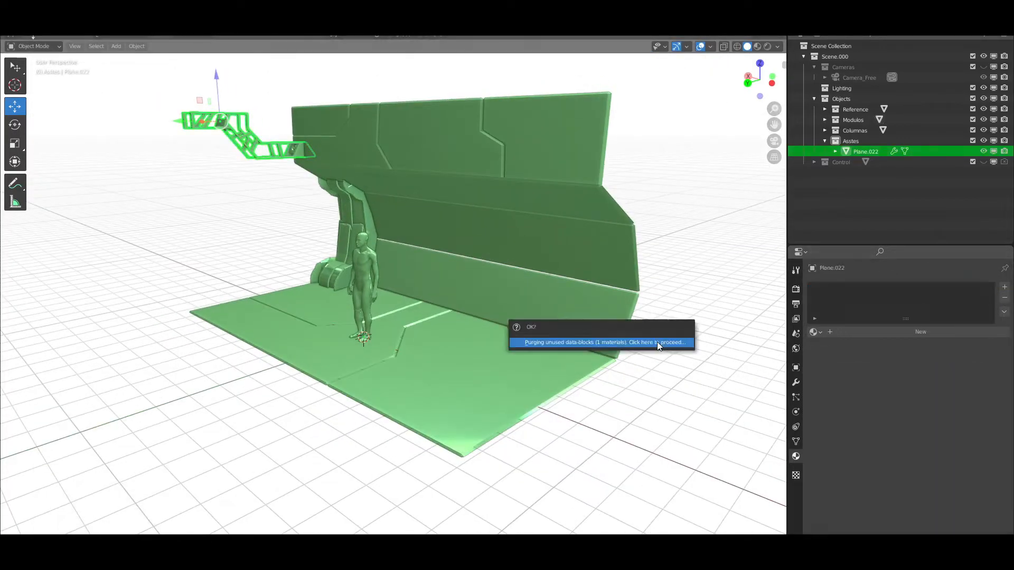
{"action": "left_click", "coordinate": [657, 342]}
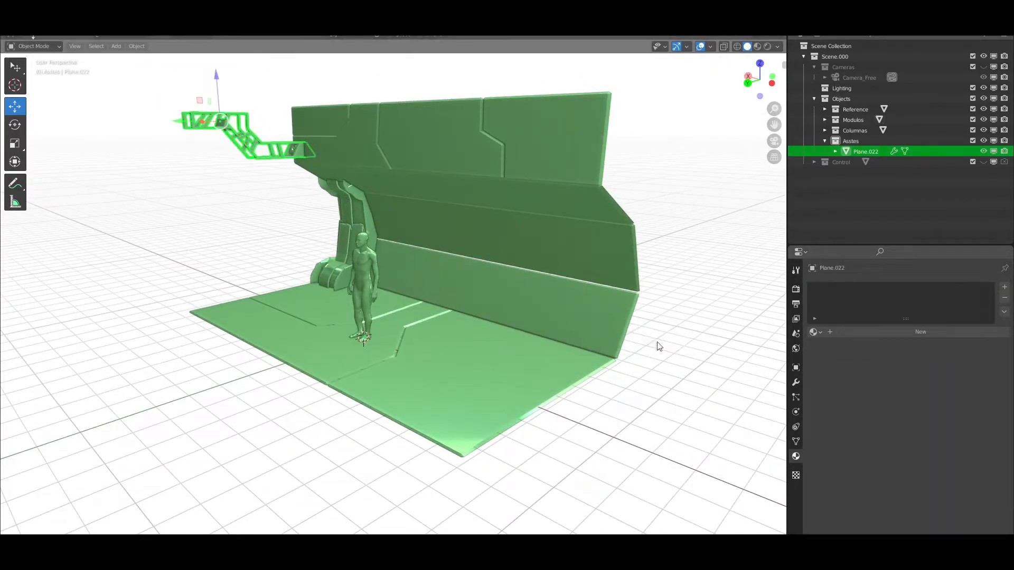
Array the kitbash frame along the corridor module with a count of 5 and a relative offset of 0, 0, 4.2
{"action": "left_click", "coordinate": [796, 381]}
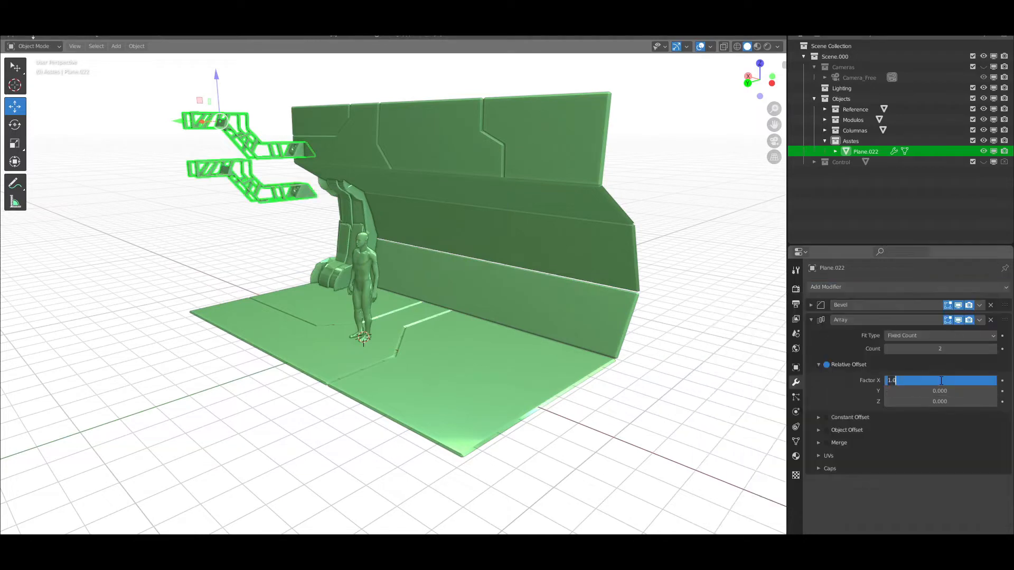
{"action": "type", "text": "0"}
{"action": "key", "text": "Return"}
{"action": "double_click", "coordinate": [948, 392]}
{"action": "type", "text": "1"}
{"action": "key", "text": "Return"}
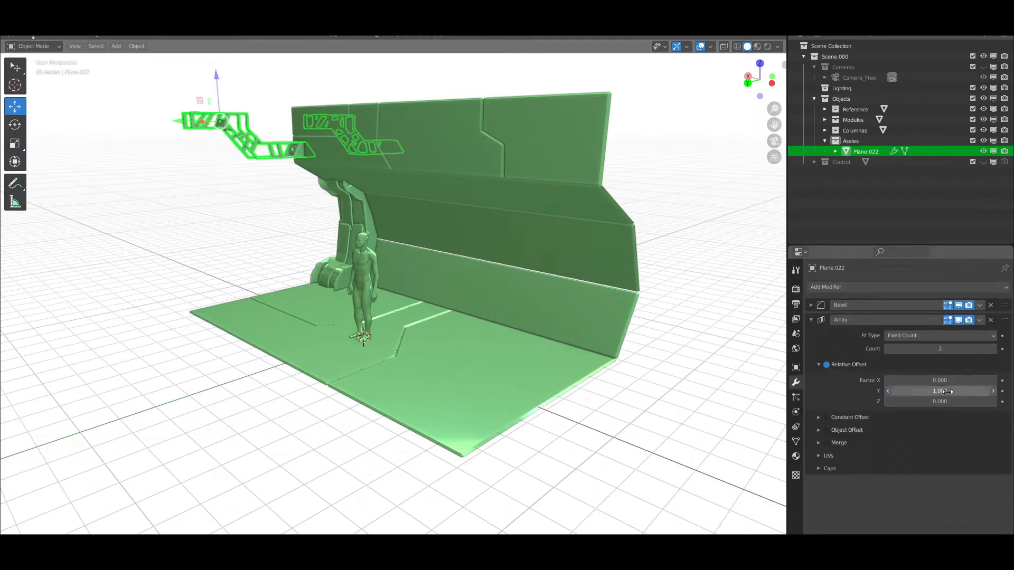
{"action": "type", "text": "3.7"}
{"action": "key", "text": "Return"}
{"action": "key", "text": "ctrl+KP_1"}
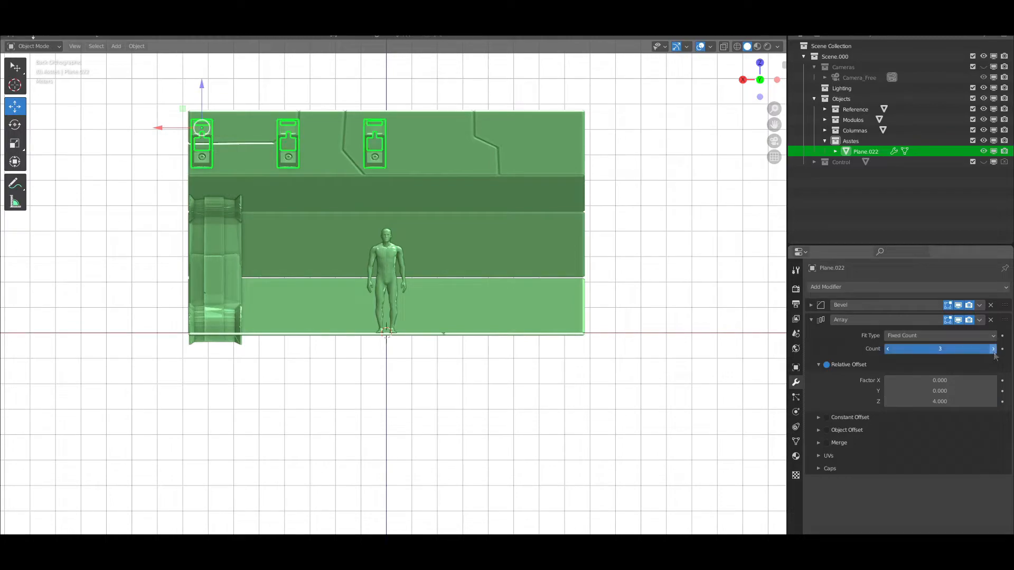
{"action": "left_click", "coordinate": [993, 403]}
{"action": "left_click", "coordinate": [993, 402]}
{"action": "left_click", "coordinate": [993, 403]}
{"action": "left_click", "coordinate": [888, 402]}
{"action": "middle_click_drag", "start_coordinate": [633, 211], "coordinate": [495, 204]}
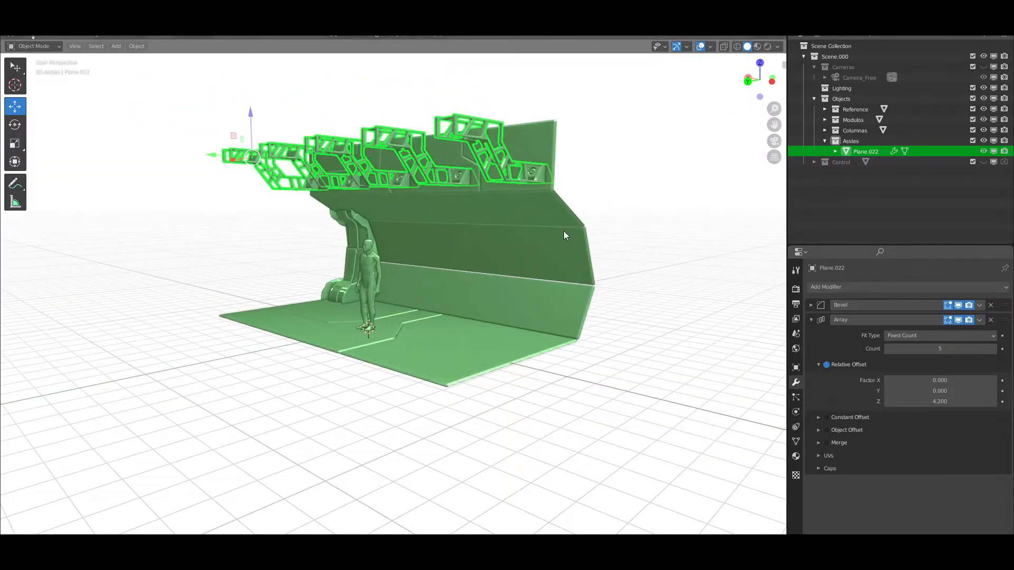
Switch to the material editing workspace and assign the existing _PBR material to the arrayed kitbash frame
{"action": "middle_click_drag", "start_coordinate": [477, 269], "coordinate": [440, 240]}
{"action": "scroll", "coordinate": [441, 240], "scroll_direction": "up", "scroll_amount": 1}
{"action": "left_click", "coordinate": [489, 20]}
{"action": "mouse_move", "coordinate": [634, 211]}
{"action": "middle_mouse_down"}
{"action": "mouse_move", "coordinate": [854, 128]}
{"action": "mouse_move", "coordinate": [807, 194]}
{"action": "middle_mouse_up"}
{"action": "scroll", "coordinate": [808, 193], "scroll_direction": "up", "scroll_amount": 3}
{"action": "scroll", "coordinate": [808, 193], "scroll_direction": "up", "scroll_amount": 2}
{"action": "left_click", "coordinate": [867, 410]}
{"action": "left_click", "coordinate": [883, 454]}
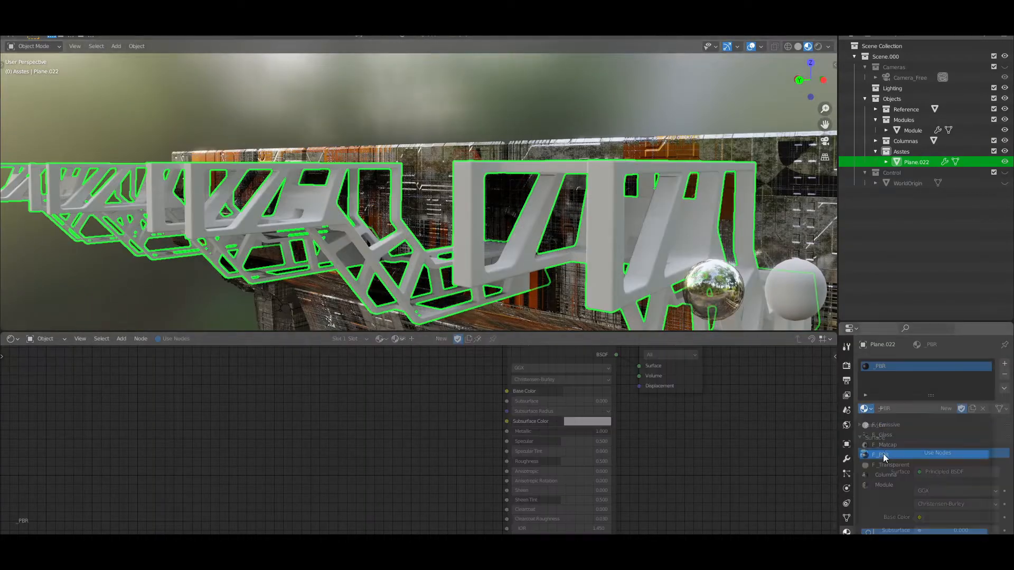
Temporarily assign the Columna material to the frame and copy its Musgrave Texture, Mapping and ColorRamp node chain
{"action": "scroll", "coordinate": [688, 423], "scroll_direction": "down", "scroll_amount": 5}
{"action": "left_click", "coordinate": [867, 409]}
{"action": "left_click", "coordinate": [897, 475]}
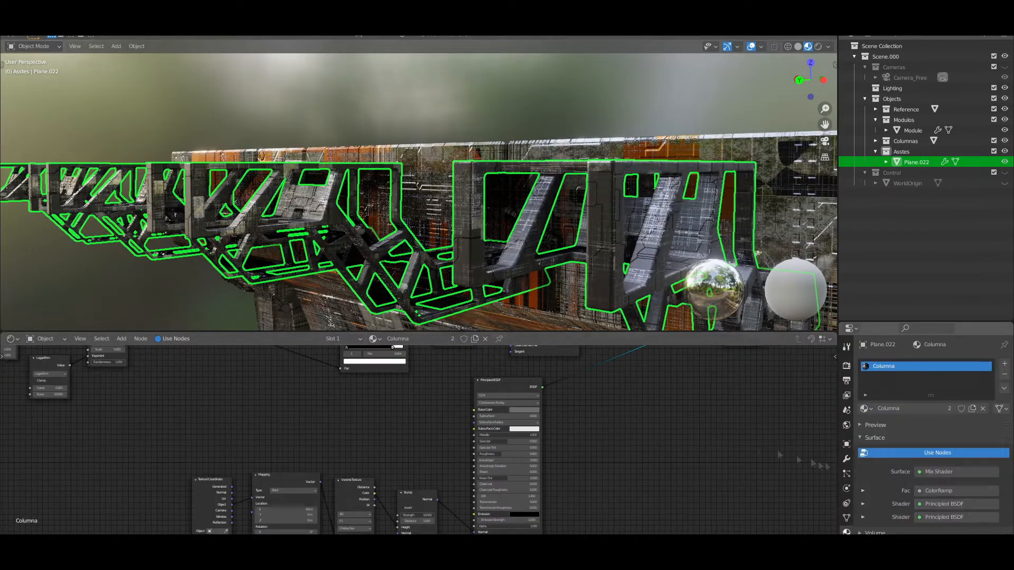
{"action": "left_click_drag", "start_coordinate": [423, 497], "coordinate": [424, 498]}
{"action": "left_click", "coordinate": [868, 410]}
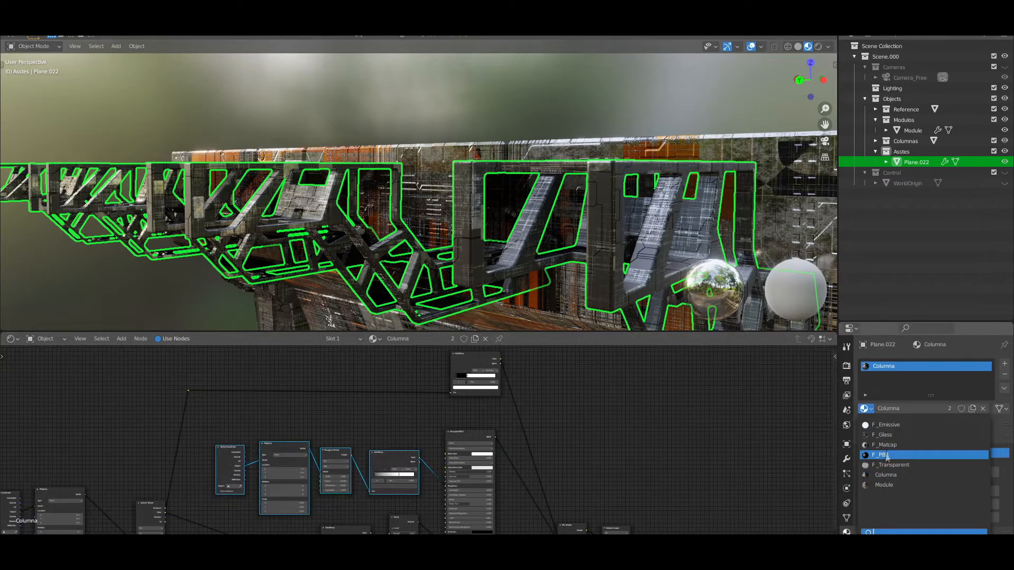
Reassign _PBR to the frame, paste the copied texture nodes and connect the ColorRamp Color to the Principled BSDF's Roughness
{"action": "left_click", "coordinate": [883, 453]}
{"action": "scroll", "coordinate": [301, 420], "scroll_direction": "down", "scroll_amount": 8}
{"action": "key", "text": "ctrl+v"}
{"action": "key", "text": "g"}
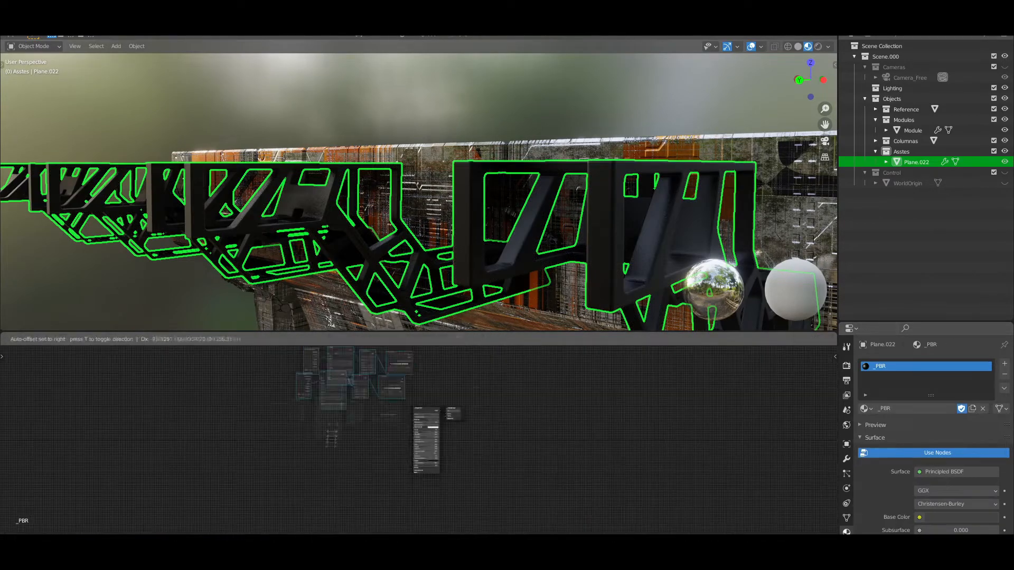
{"action": "left_click", "coordinate": [385, 431]}
{"action": "scroll", "coordinate": [396, 427], "scroll_direction": "up", "scroll_amount": 10}
{"action": "left_click_drag", "start_coordinate": [376, 396], "coordinate": [455, 444]}
Set the Base Color of the frame's _PBR material to grey
{"action": "left_click", "coordinate": [579, 368]}
{"action": "left_click_drag", "start_coordinate": [641, 282], "coordinate": [641, 262]}
{"action": "scroll", "coordinate": [508, 236], "scroll_direction": "down", "scroll_amount": 5}
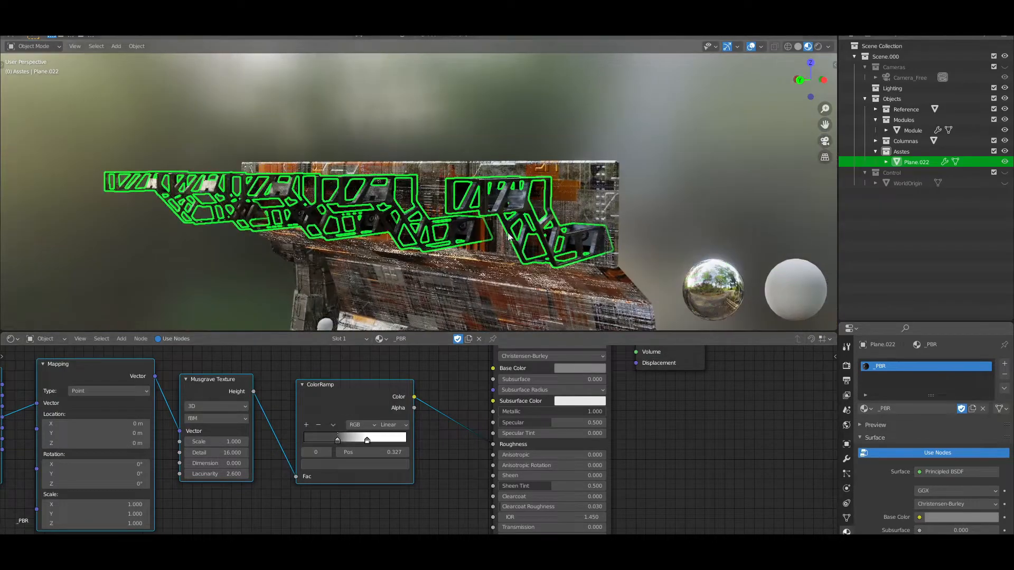
{"action": "middle_click_drag", "start_coordinate": [467, 230], "coordinate": [560, 214]}
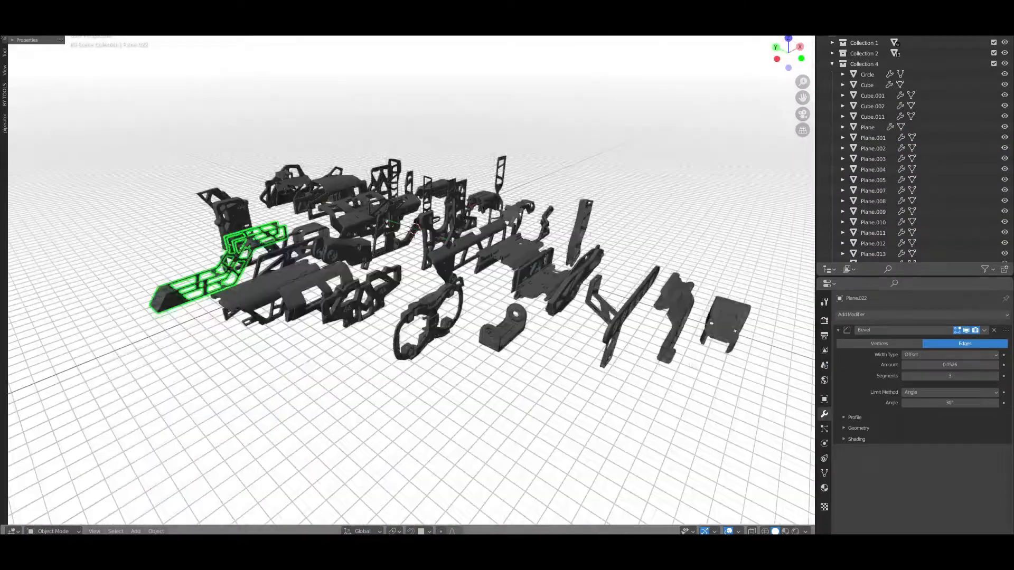
Copy the wide roof-like kitbash part from the library scene into the corridor scene, scale it by 1.87 and place it above the frames
{"action": "left_click", "coordinate": [611, 271]}
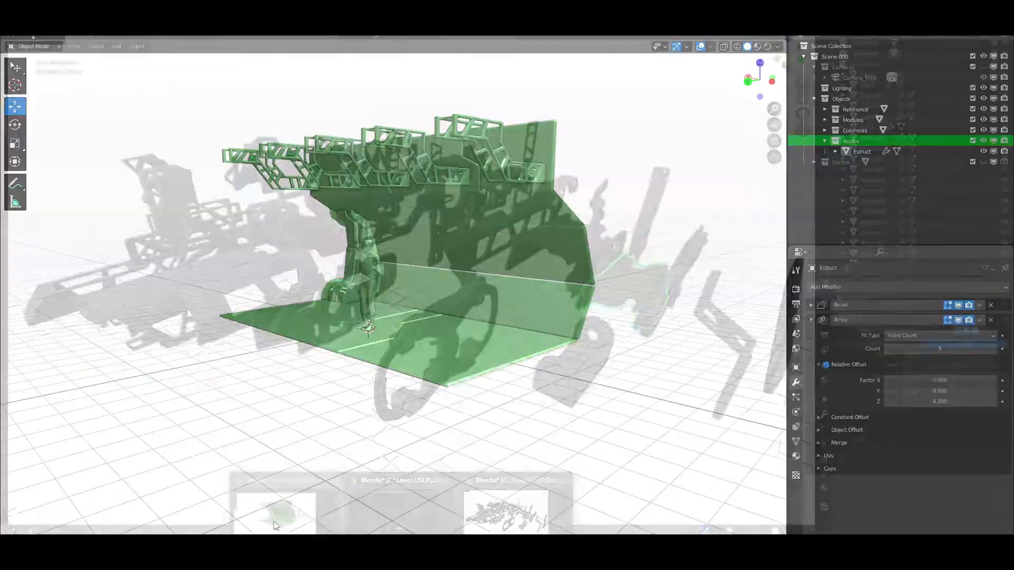
{"action": "key", "text": "ctrl+v"}
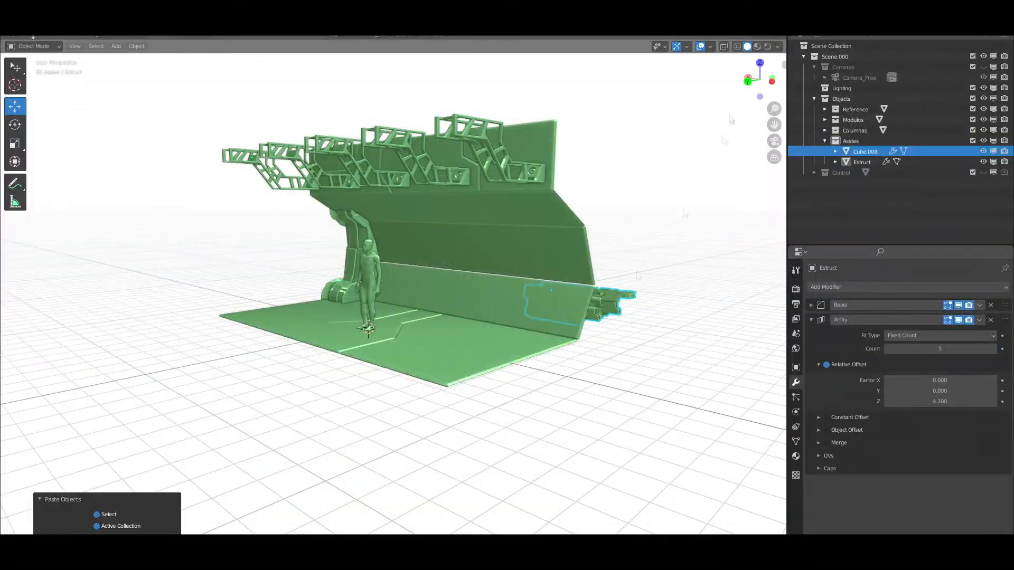
{"action": "key", "text": "ctrl+KP_1"}
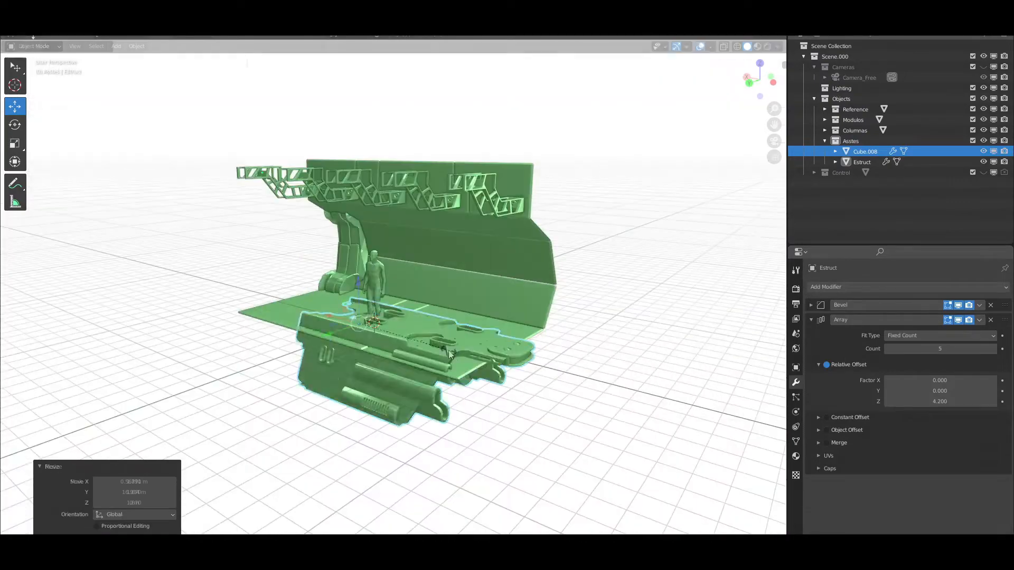
{"action": "key", "text": "ctrl+KP_1"}
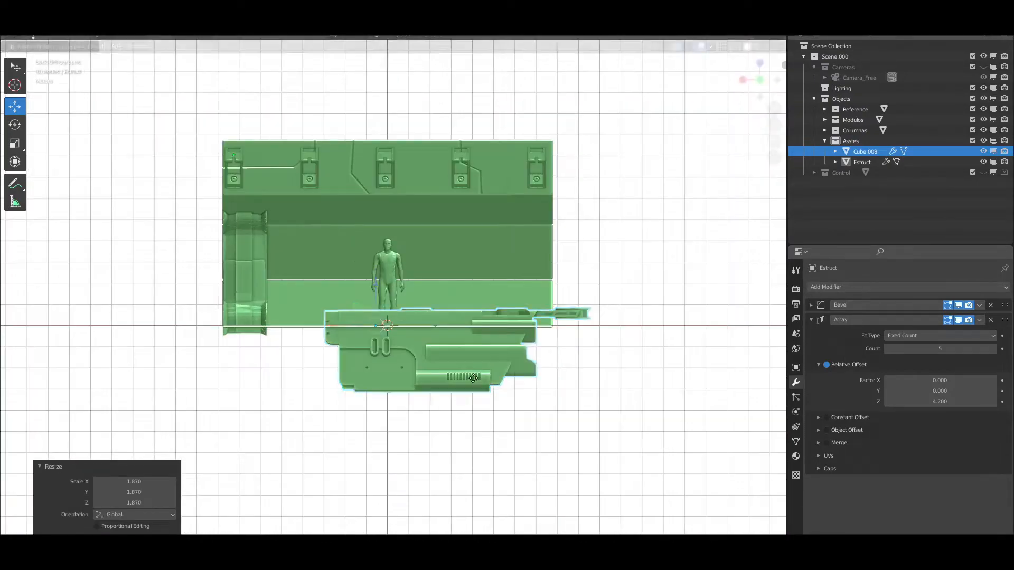
{"action": "key", "text": "g"}
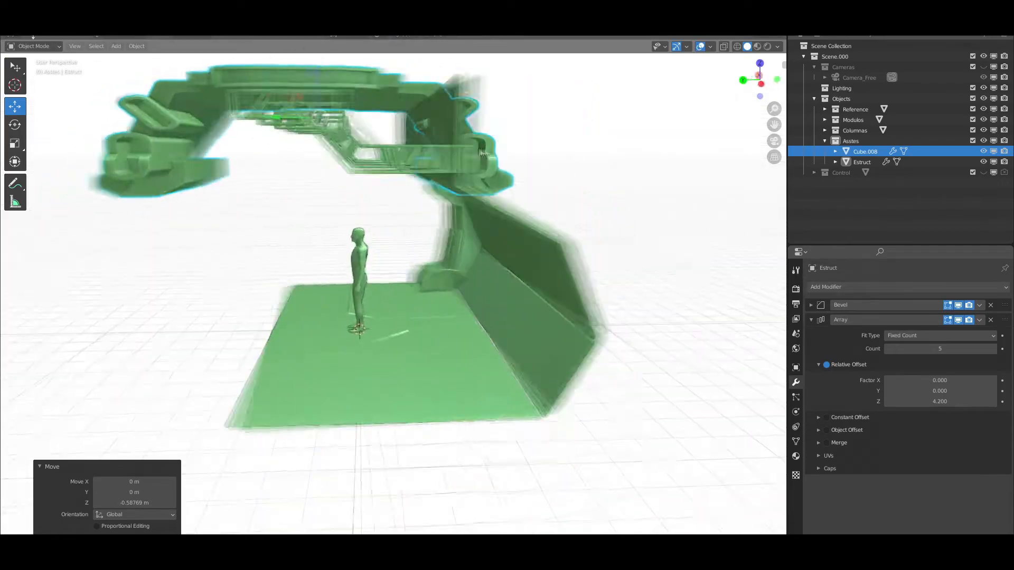
{"action": "key", "text": "s"}
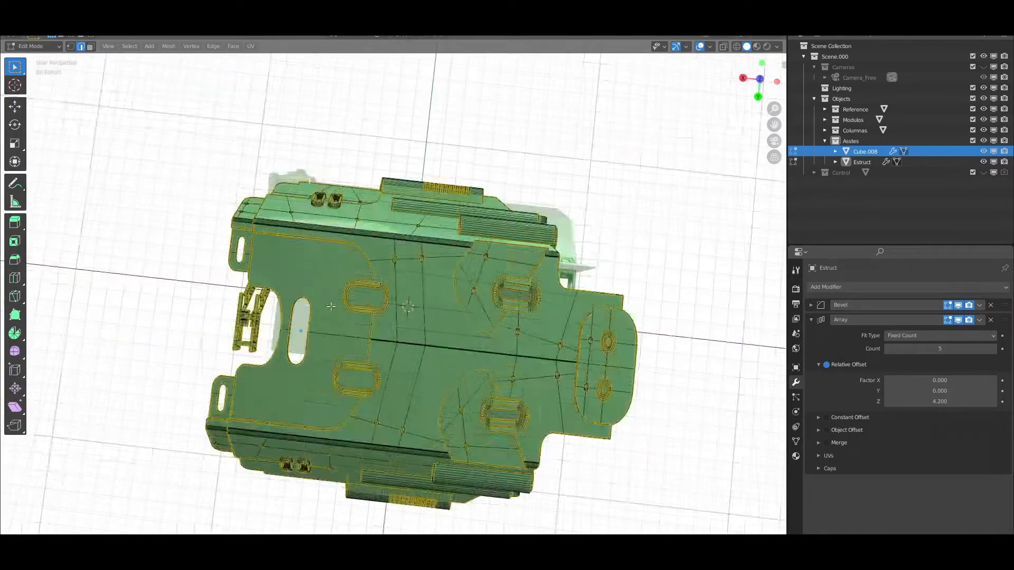
Cut the roof part down to one half of its mesh in Edit Mode and move its inner edge along Y
{"action": "key", "text": "KP_7"}
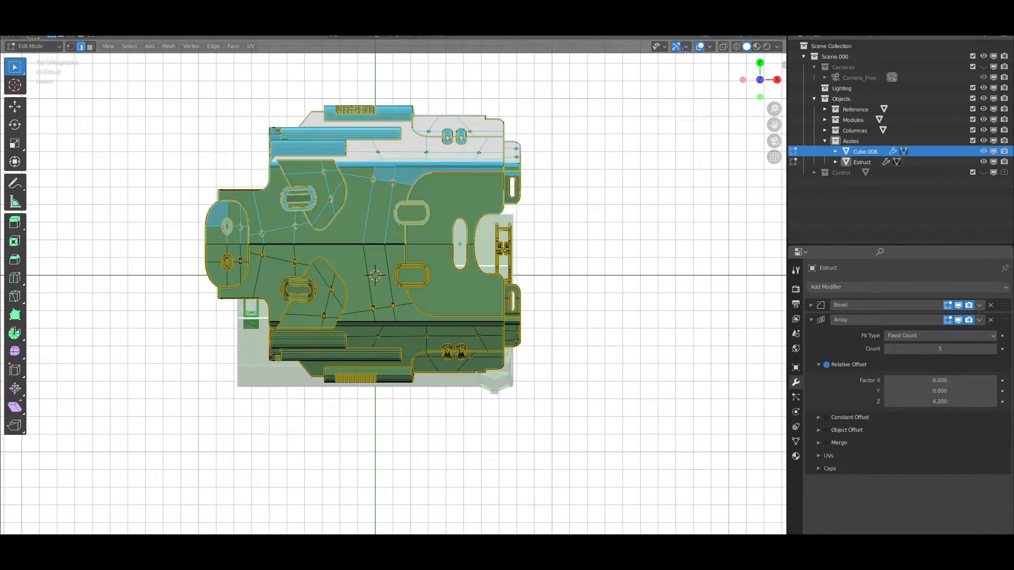
{"action": "left_click", "coordinate": [724, 46]}
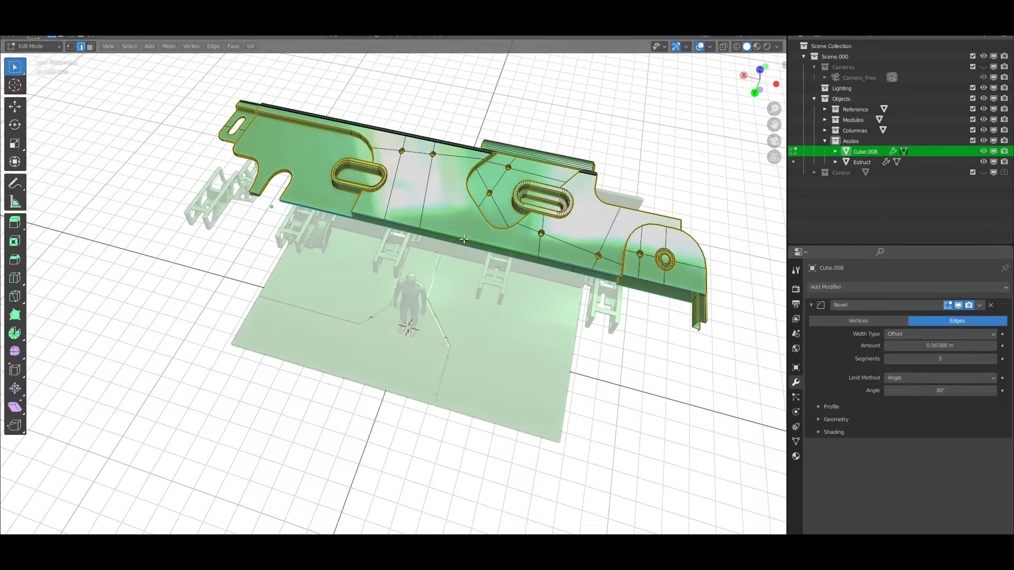
{"action": "key", "text": "g"}
{"action": "key", "text": "y"}
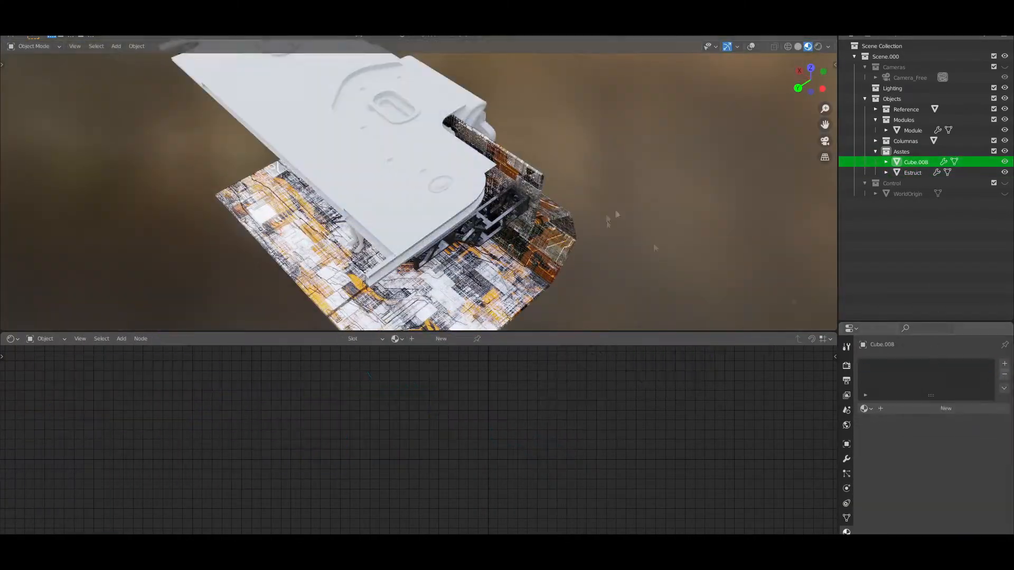
Replace the roof part's metal material with a copy of the Module material named Roof
{"action": "left_click", "coordinate": [866, 408]}
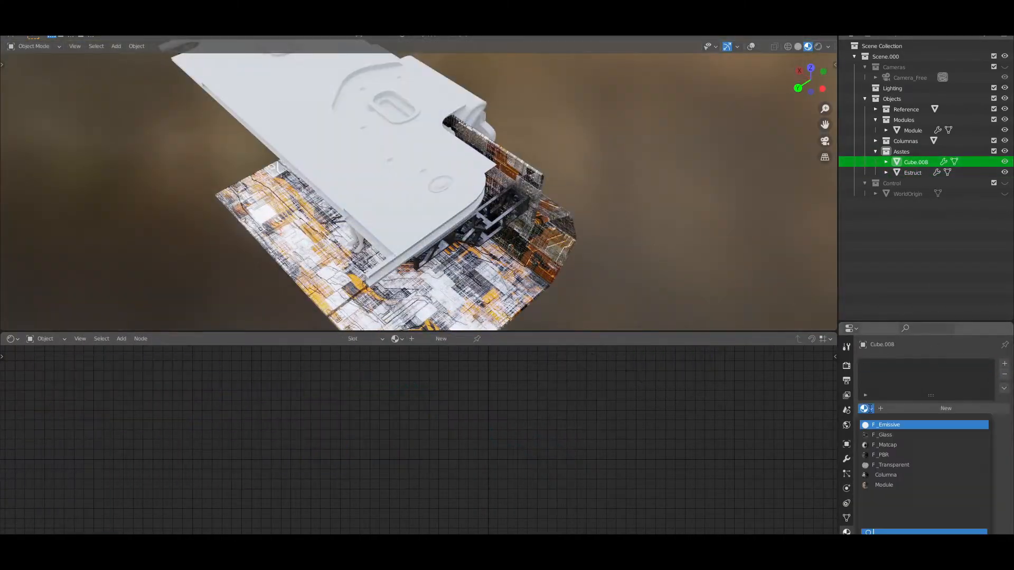
{"action": "left_click", "coordinate": [881, 486]}
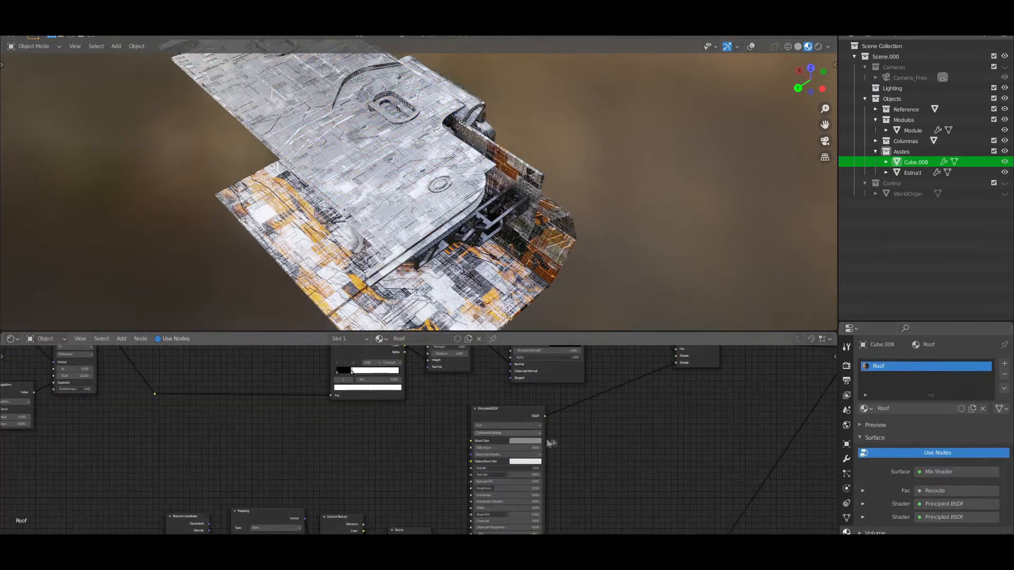
{"action": "left_click", "coordinate": [525, 440]}
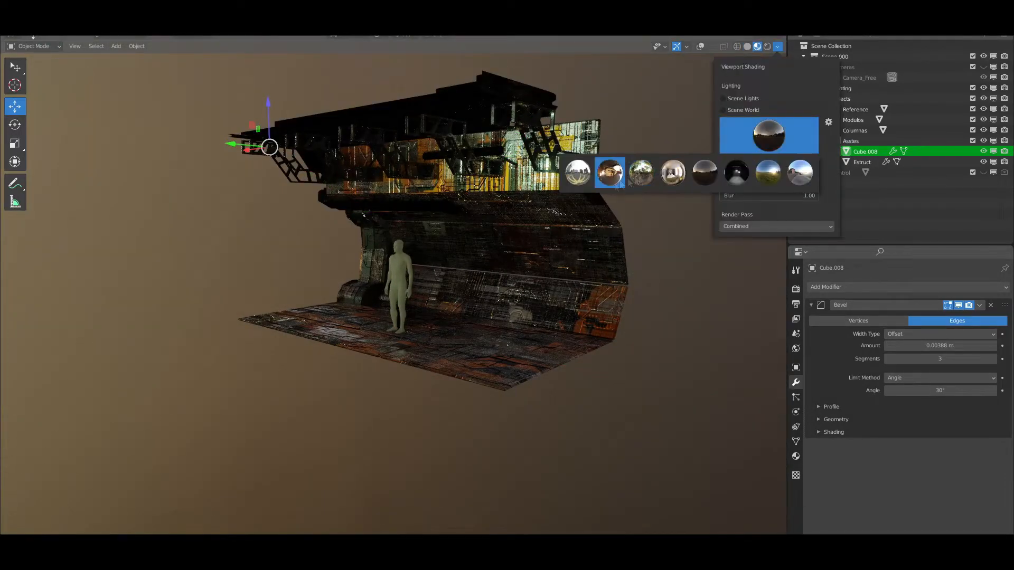
{"action": "left_click", "coordinate": [620, 181]}
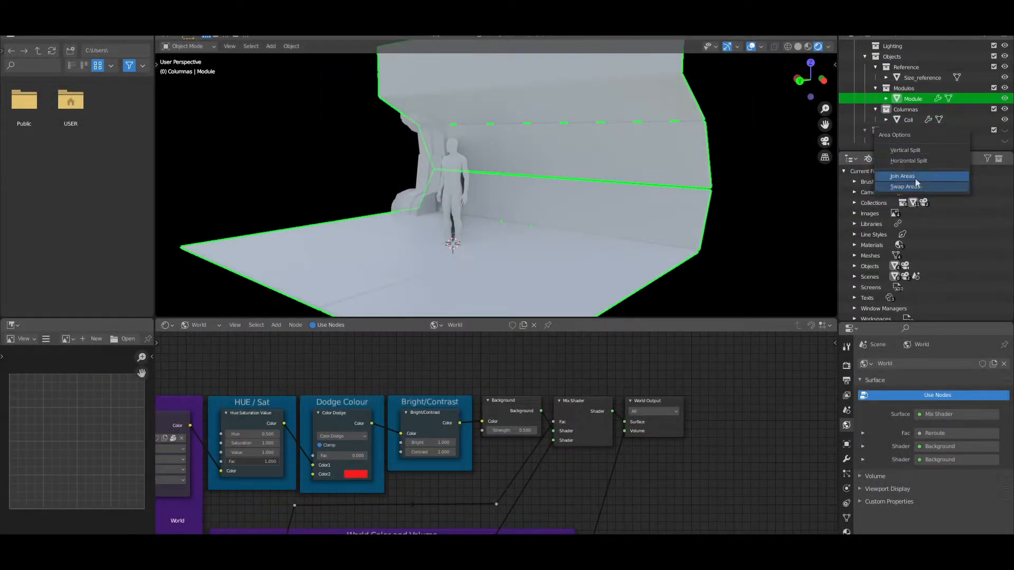
Isolate the corridor module, switch the shader editor from World to Object, and create a new material named Module
{"action": "left_click", "coordinate": [915, 178]}
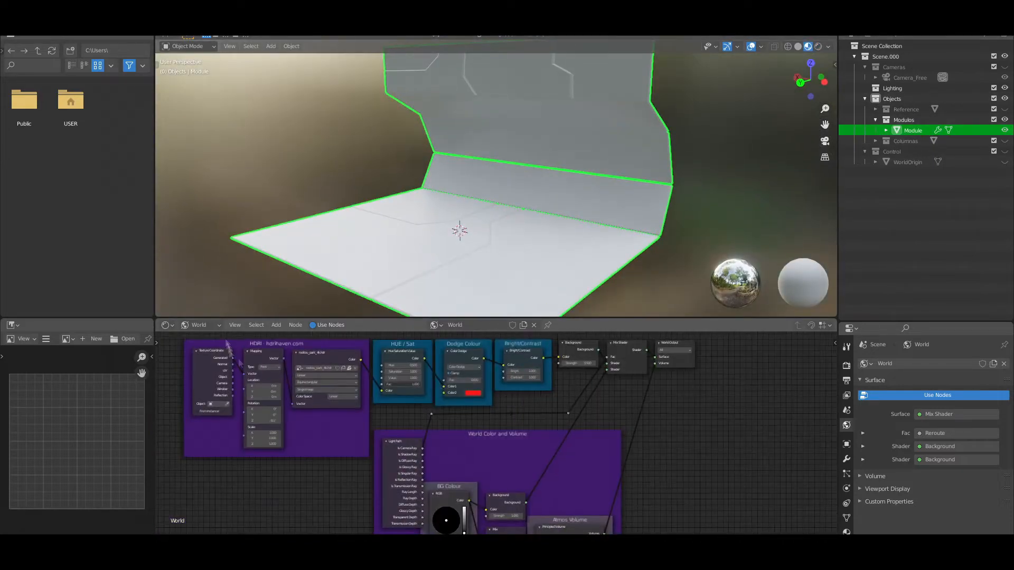
{"action": "left_click", "coordinate": [200, 324]}
{"action": "left_click", "coordinate": [203, 344]}
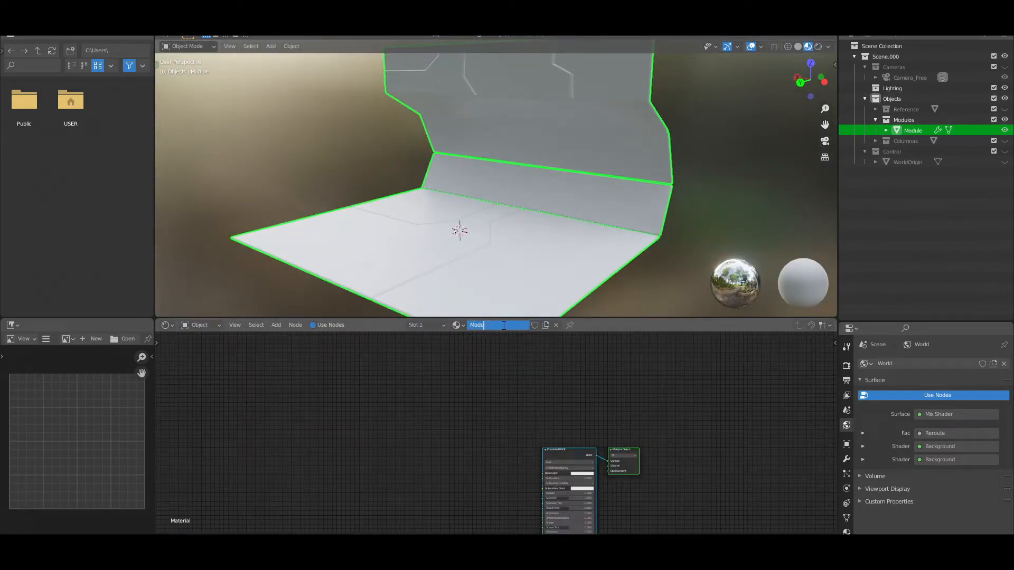
{"action": "scroll", "coordinate": [550, 450], "scroll_direction": "up", "scroll_amount": 4}
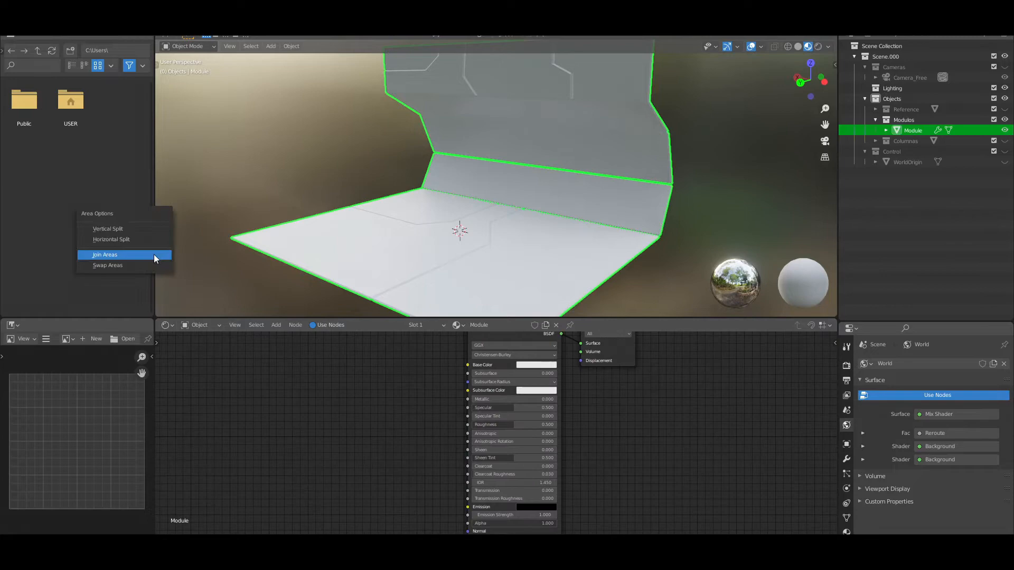
Join the file browser and image editor areas into the viewport and shader editor to enlarge both
{"action": "left_click", "coordinate": [154, 259]}
{"action": "left_click", "coordinate": [130, 264]}
{"action": "right_click", "coordinate": [154, 376]}
{"action": "left_click", "coordinate": [155, 376]}
{"action": "left_click", "coordinate": [129, 383]}
{"action": "scroll", "coordinate": [531, 428], "scroll_direction": "down", "scroll_amount": 1}
{"action": "middle_click_drag", "start_coordinate": [422, 238], "coordinate": [425, 229]}
{"action": "scroll", "coordinate": [319, 415], "scroll_direction": "down", "scroll_amount": 2}
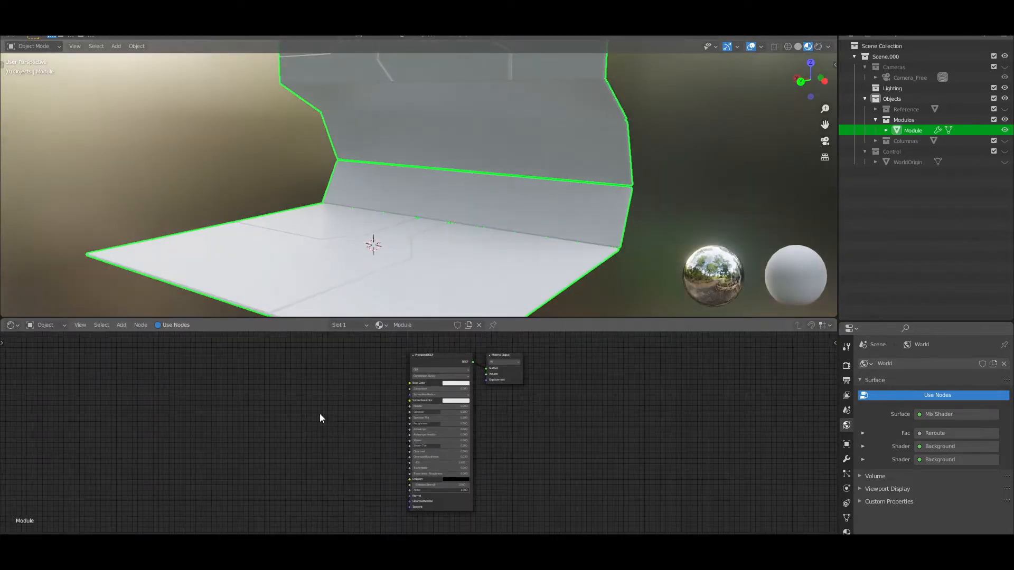
Add a Voronoi Texture node to the Module material and place it before the Principled BSDF
{"action": "key", "text": "shift+a"}
{"action": "left_click", "coordinate": [318, 414]}
{"action": "type", "text": "vor"}
{"action": "key", "text": "Return"}
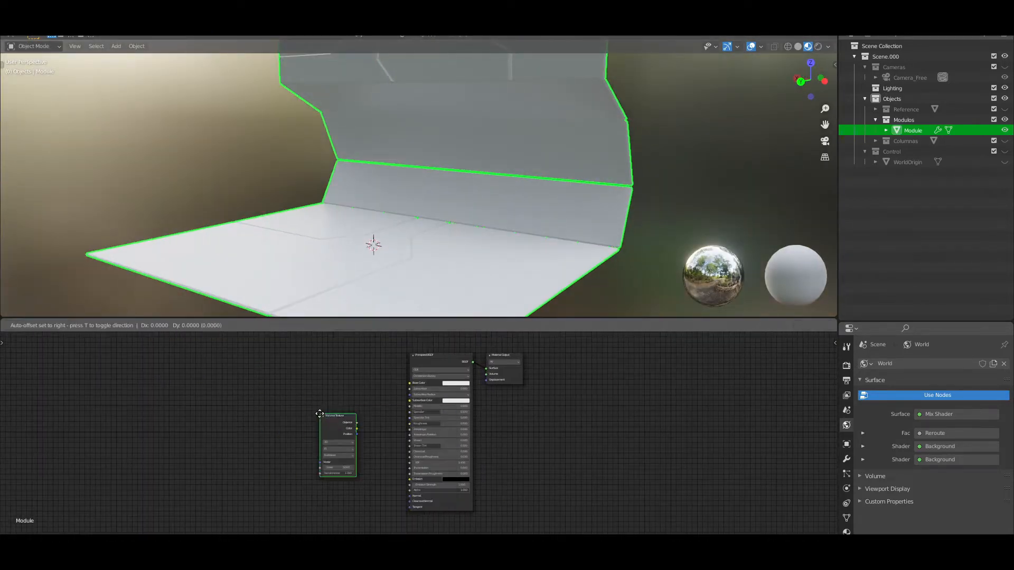
{"action": "left_click", "coordinate": [322, 405]}
{"action": "scroll", "coordinate": [388, 433], "scroll_direction": "up", "scroll_amount": 5}
{"action": "key", "text": "g"}
{"action": "left_click", "coordinate": [292, 402]}
Add a Bump node after the Voronoi Texture and attach Texture Coordinate and Mapping nodes to the Voronoi's Vector input
{"action": "key", "text": "shift+a"}
{"action": "left_click", "coordinate": [330, 430]}
{"action": "type", "text": "bum"}
{"action": "key", "text": "Return"}
{"action": "left_click", "coordinate": [319, 415]}
{"action": "left_click", "coordinate": [258, 402]}
{"action": "key", "text": "ctrl+t"}
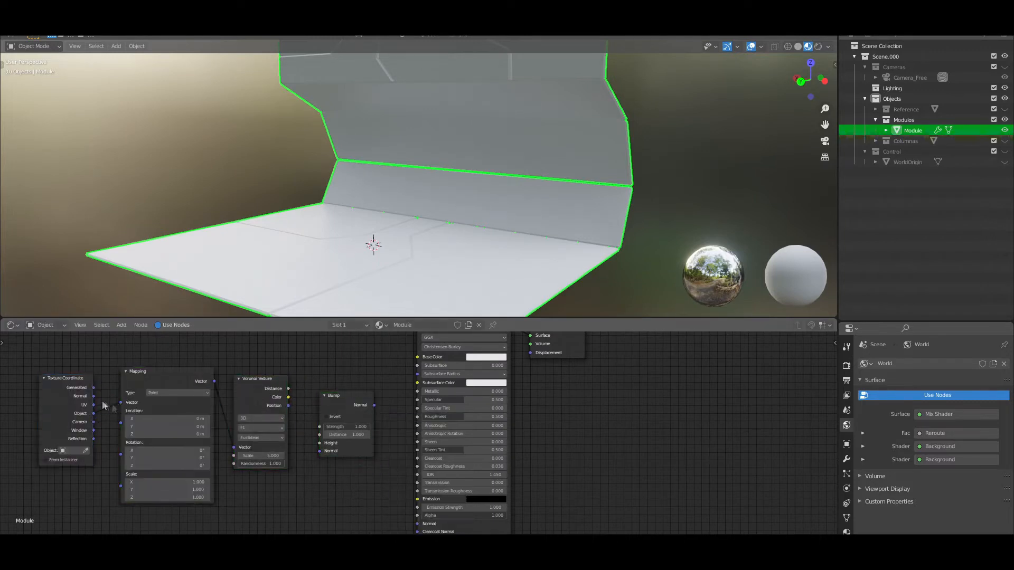
Use Object coordinates for the mapping and set the Voronoi Texture to 4D with the Chebychev distance metric
{"action": "left_click", "coordinate": [261, 418]}
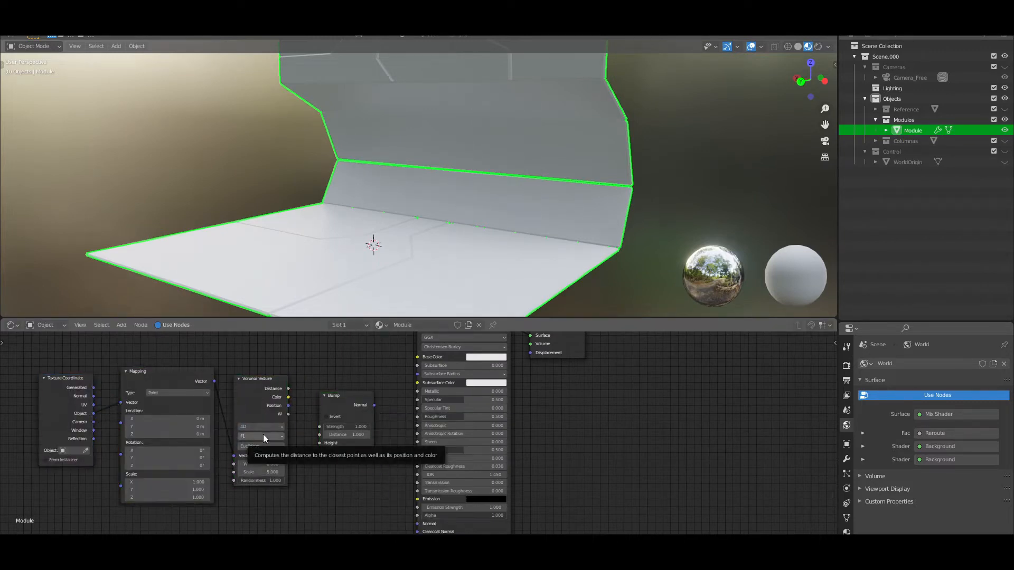
{"action": "left_click", "coordinate": [263, 434]}
{"action": "left_click", "coordinate": [270, 437]}
{"action": "left_click", "coordinate": [270, 437]}
{"action": "left_click", "coordinate": [271, 445]}
{"action": "left_click", "coordinate": [273, 470]}
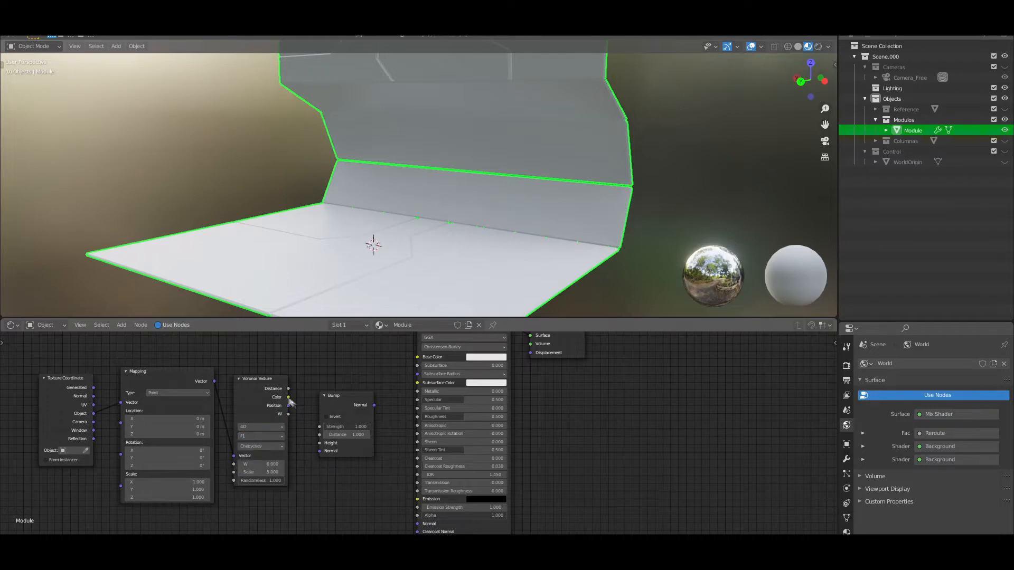
Connect the Voronoi Color to the Bump Height and the Bump Normal to the Principled BSDF's Normal input
{"action": "left_click_drag", "start_coordinate": [288, 397], "coordinate": [319, 443]}
{"action": "scroll", "coordinate": [182, 513], "scroll_direction": "down", "scroll_amount": 4}
{"action": "left_click_drag", "start_coordinate": [178, 511], "coordinate": [396, 428]}
{"action": "key", "text": "g"}
{"action": "left_click", "coordinate": [391, 482]}
{"action": "scroll", "coordinate": [391, 482], "scroll_direction": "up", "scroll_amount": 3}
{"action": "middle_click_drag", "start_coordinate": [391, 483], "coordinate": [376, 447]}
{"action": "left_click_drag", "start_coordinate": [363, 428], "coordinate": [407, 469]}
{"action": "scroll", "coordinate": [455, 210], "scroll_direction": "down", "scroll_amount": 1}
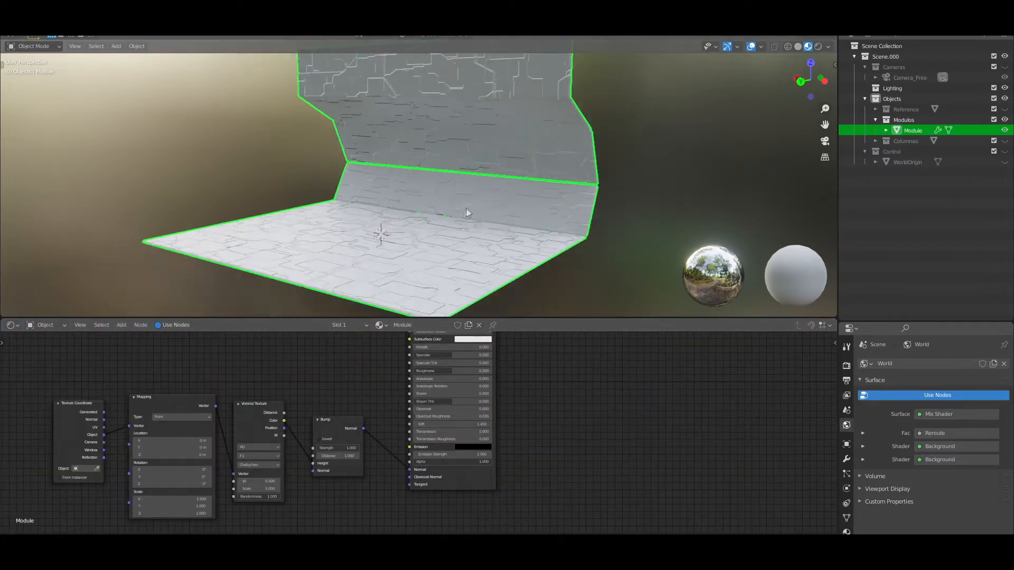
Set the Voronoi Texture's Scale to 1 to enlarge the panel pattern
{"action": "scroll", "coordinate": [349, 384], "scroll_direction": "up", "scroll_amount": 2}
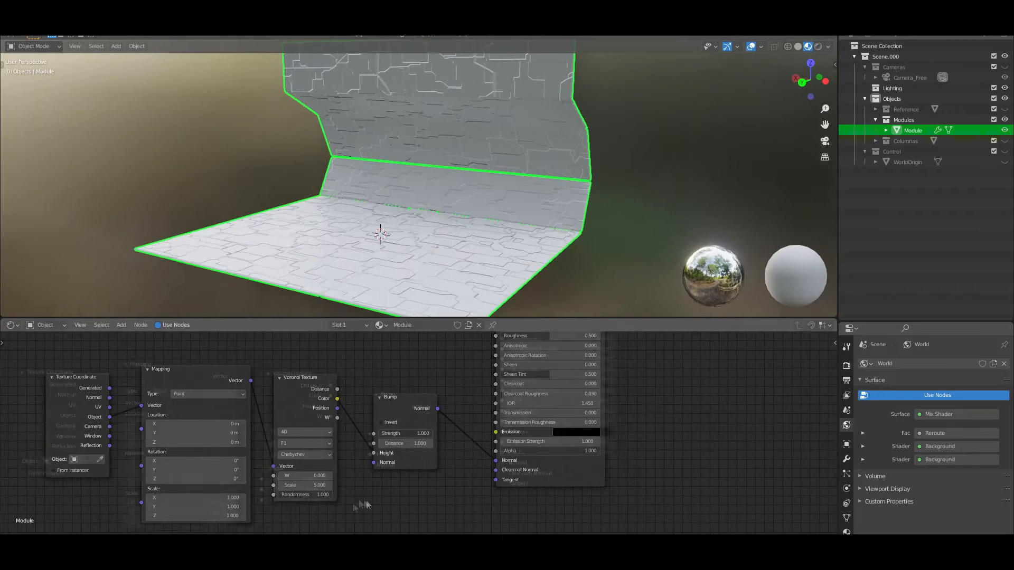
{"action": "scroll", "coordinate": [310, 439], "scroll_direction": "up", "scroll_amount": 2}
{"action": "left_click", "coordinate": [310, 440]}
{"action": "key", "text": "Return"}
{"action": "mouse_move", "coordinate": [428, 195]}
{"action": "middle_mouse_down"}
{"action": "mouse_move", "coordinate": [524, 188]}
{"action": "mouse_move", "coordinate": [431, 193]}
{"action": "middle_mouse_up"}
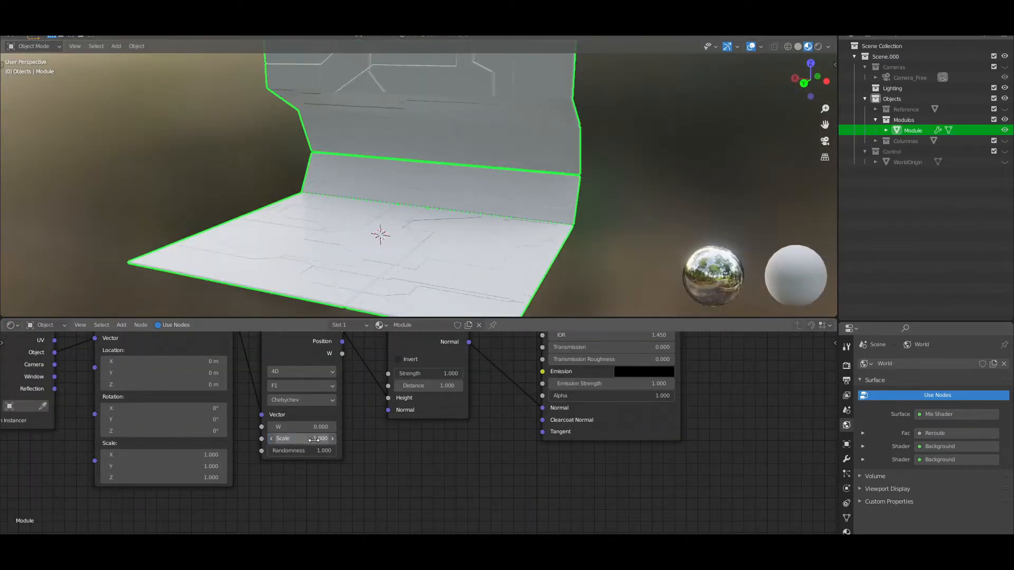
Try a Scale of 2 and a varied W value on the Voronoi Texture
{"action": "left_click", "coordinate": [311, 439]}
{"action": "type", "text": "1"}
{"action": "key", "text": "Return"}
{"action": "scroll", "coordinate": [473, 176], "scroll_direction": "down", "scroll_amount": 1}
{"action": "scroll", "coordinate": [473, 176], "scroll_direction": "up", "scroll_amount": 1}
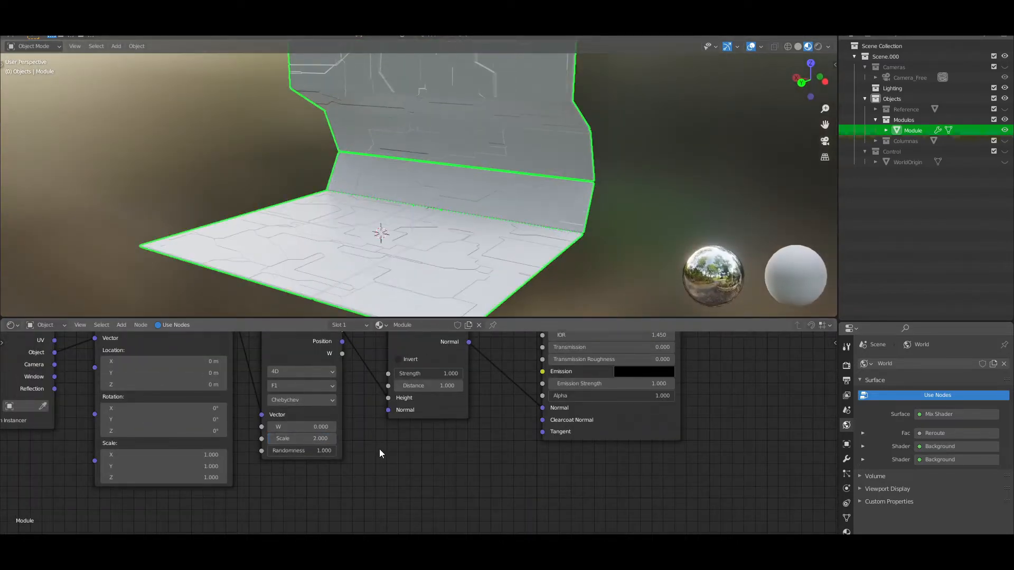
{"action": "left_click_drag", "start_coordinate": [312, 427], "coordinate": [325, 427]}
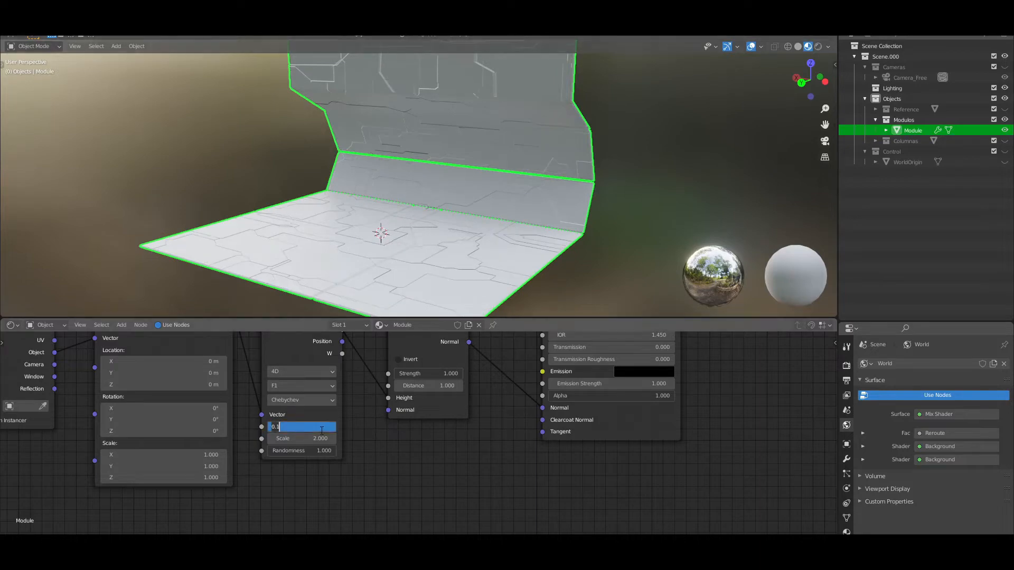
{"action": "key", "text": "ctrl+z"}
Enable Invert on the Bump node so the panel lines are recessed
{"action": "mouse_move", "coordinate": [483, 211]}
{"action": "middle_mouse_down"}
{"action": "mouse_move", "coordinate": [549, 209]}
{"action": "mouse_move", "coordinate": [461, 216]}
{"action": "mouse_move", "coordinate": [489, 212]}
{"action": "middle_mouse_up"}
{"action": "left_click", "coordinate": [401, 360]}
{"action": "mouse_move", "coordinate": [420, 203]}
{"action": "middle_mouse_down"}
{"action": "mouse_move", "coordinate": [414, 163]}
{"action": "mouse_move", "coordinate": [426, 212]}
{"action": "middle_mouse_up"}
{"action": "scroll", "coordinate": [425, 206], "scroll_direction": "down", "scroll_amount": 1}
Try several preview HDRI environments for the viewport lighting on the corridor module
{"action": "left_click", "coordinate": [828, 47]}
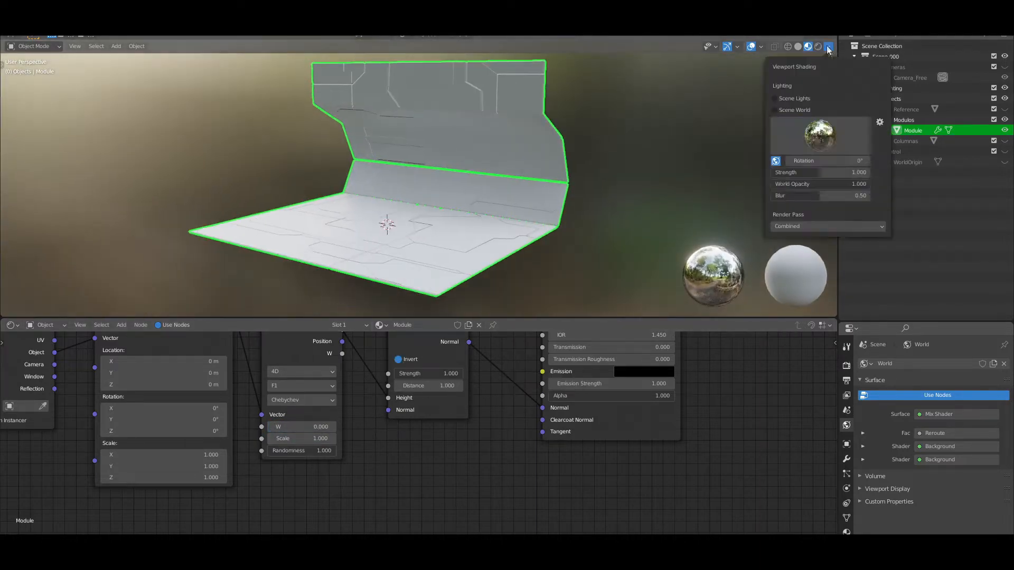
{"action": "left_click", "coordinate": [808, 135]}
{"action": "left_click", "coordinate": [725, 172]}
{"action": "left_click", "coordinate": [661, 172]}
{"action": "left_click", "coordinate": [805, 135]}
{"action": "left_click", "coordinate": [759, 175]}
{"action": "left_click", "coordinate": [806, 135]}
{"action": "left_click", "coordinate": [693, 172]}
{"action": "scroll", "coordinate": [582, 226], "scroll_direction": "up", "scroll_amount": 1}
{"action": "scroll", "coordinate": [581, 227], "scroll_direction": "down", "scroll_amount": 1}
Rotate the preview HDRI so its light falls more directly on the module's wall
{"action": "left_click", "coordinate": [828, 46]}
{"action": "left_click_drag", "start_coordinate": [827, 161], "coordinate": [866, 161]}
{"action": "scroll", "coordinate": [597, 227], "scroll_direction": "up", "scroll_amount": 1}
{"action": "scroll", "coordinate": [538, 237], "scroll_direction": "down", "scroll_amount": 1}
Duplicate the module material's Principled BSDF node and place the copy above the original
{"action": "scroll", "coordinate": [441, 454], "scroll_direction": "down", "scroll_amount": 3}
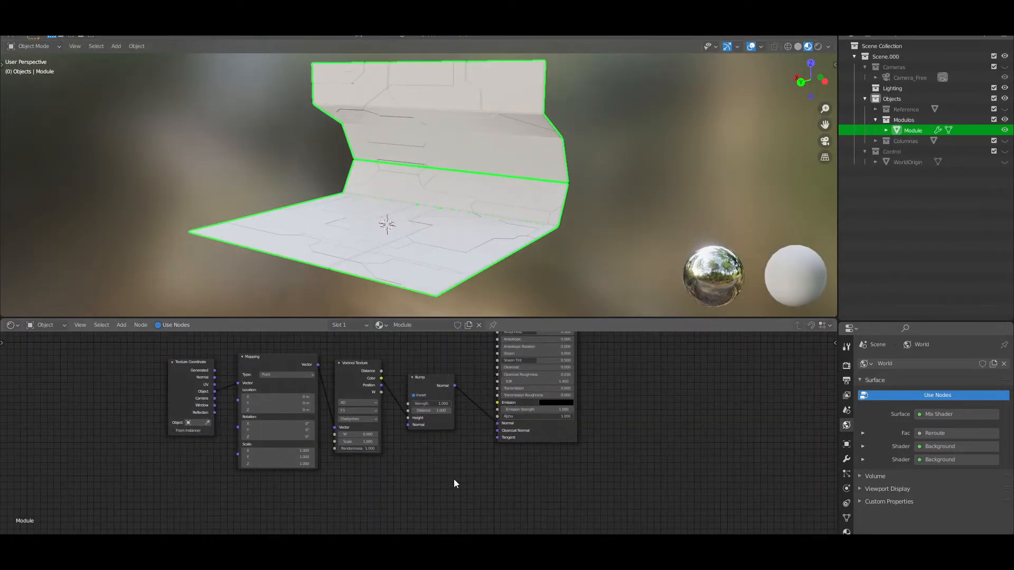
{"action": "scroll", "coordinate": [475, 481], "scroll_direction": "down", "scroll_amount": 4}
{"action": "middle_click_drag", "start_coordinate": [671, 415], "coordinate": [594, 499]}
{"action": "left_click_drag", "start_coordinate": [489, 419], "coordinate": [572, 427]}
{"action": "left_click", "coordinate": [429, 426]}
{"action": "scroll", "coordinate": [426, 430], "scroll_direction": "down", "scroll_amount": 3}
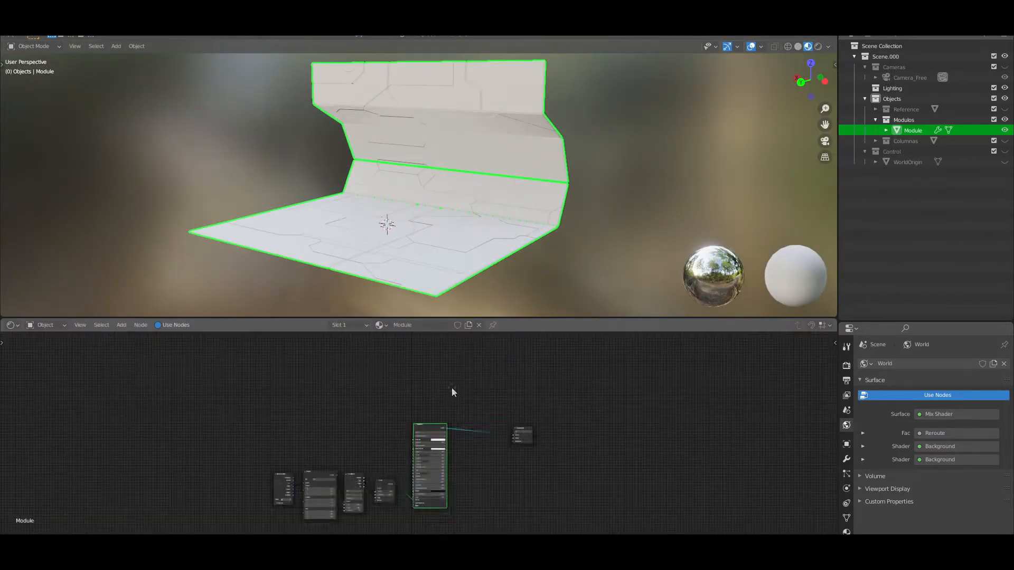
{"action": "middle_click_drag", "start_coordinate": [451, 387], "coordinate": [450, 400]}
{"action": "key", "text": "shift+d"}
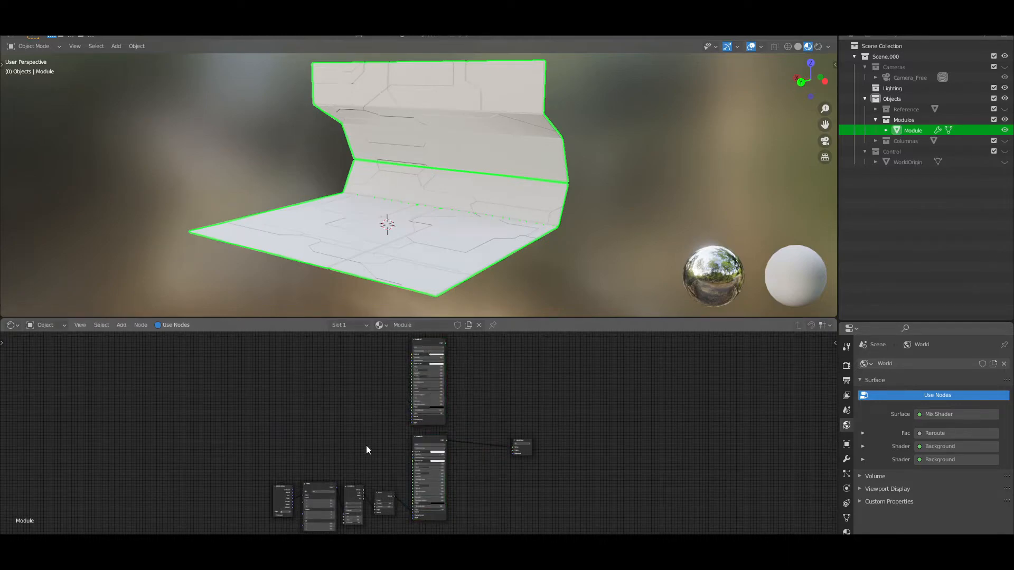
{"action": "middle_click_drag", "start_coordinate": [396, 227], "coordinate": [420, 226]}
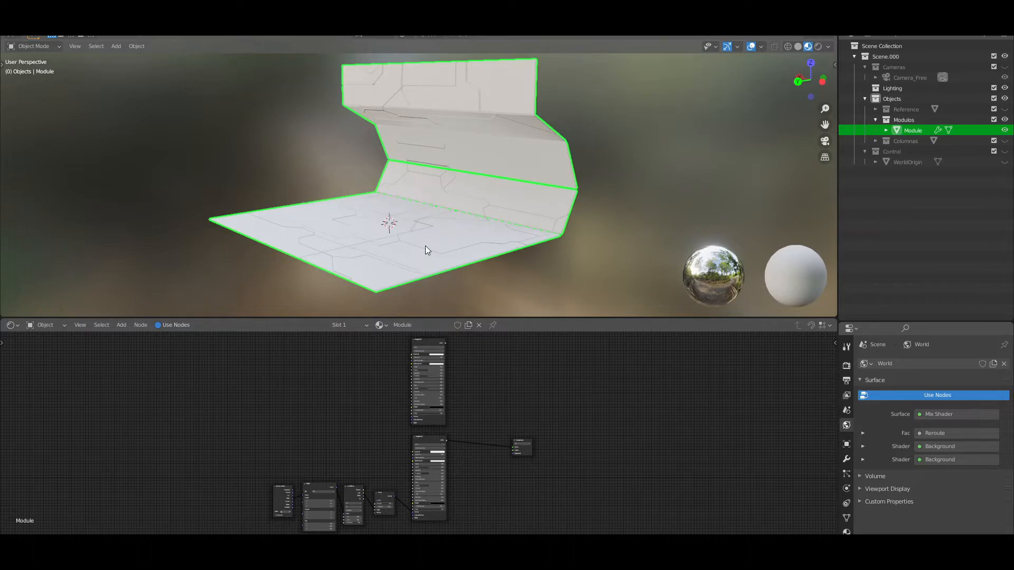
{"action": "scroll", "coordinate": [425, 204], "scroll_direction": "up", "scroll_amount": 1}
{"action": "key", "text": "shift+a"}
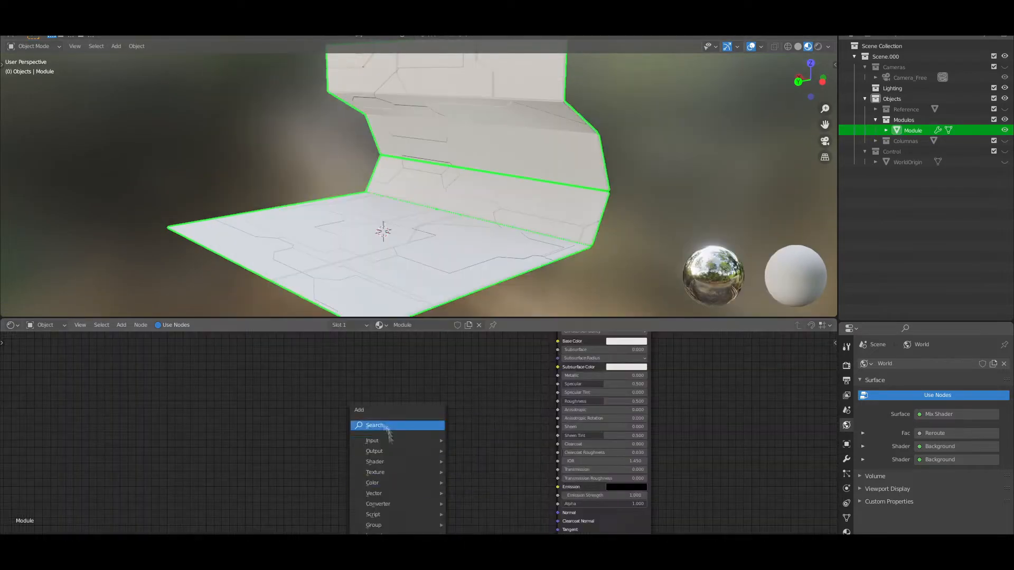
{"action": "left_click", "coordinate": [388, 428]}
{"action": "type", "text": "bu"}
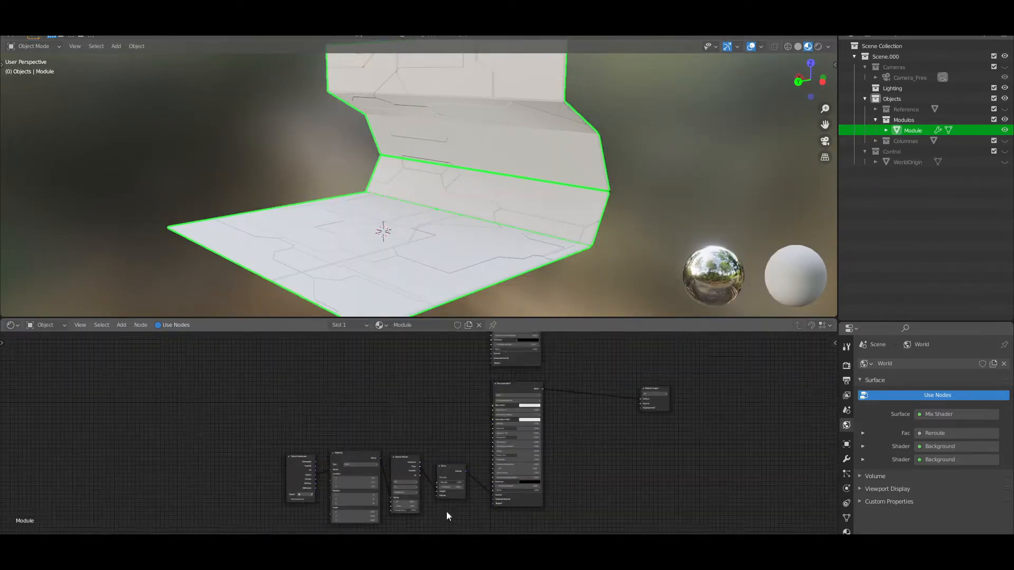
Duplicate the Texture Coordinate, Mapping, Voronoi Texture and Bump nodes beside the copied shader, using Minkowski distance on the Voronoi copy
{"action": "middle_click_drag", "start_coordinate": [448, 516], "coordinate": [448, 475]}
{"action": "left_click_drag", "start_coordinate": [281, 498], "coordinate": [455, 414]}
{"action": "key", "text": "shift+d"}
{"action": "left_click", "coordinate": [448, 471]}
{"action": "scroll", "coordinate": [446, 464], "scroll_direction": "down", "scroll_amount": 3}
{"action": "middle_click_drag", "start_coordinate": [436, 388], "coordinate": [399, 463]}
{"action": "scroll", "coordinate": [422, 422], "scroll_direction": "up", "scroll_amount": 2}
{"action": "scroll", "coordinate": [338, 429], "scroll_direction": "up", "scroll_amount": 4}
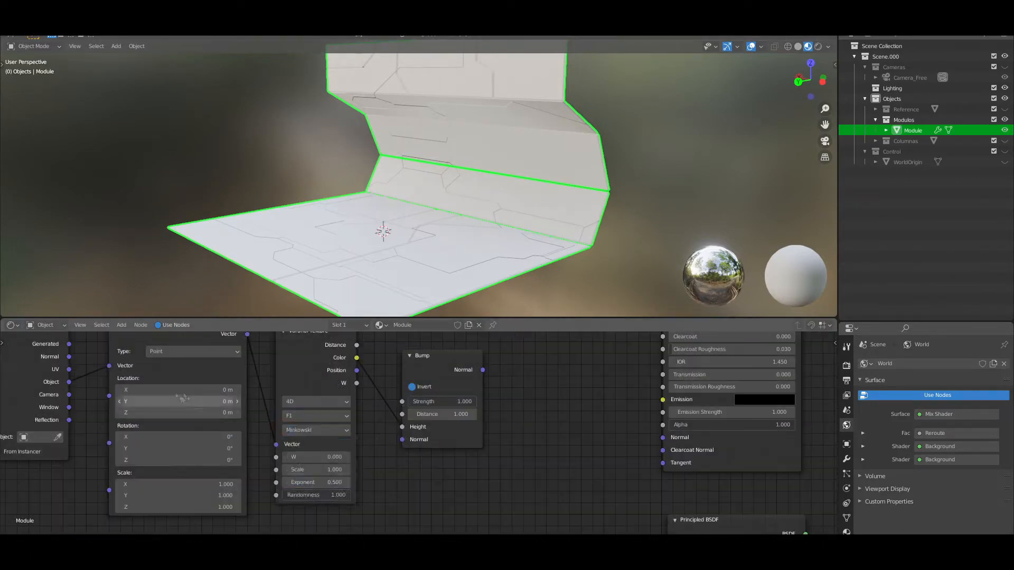
Add a Math node below the Minkowski Voronoi Texture
{"action": "scroll", "coordinate": [213, 427], "scroll_direction": "down", "scroll_amount": 2}
{"action": "key", "text": "shift+a"}
{"action": "left_click", "coordinate": [198, 428]}
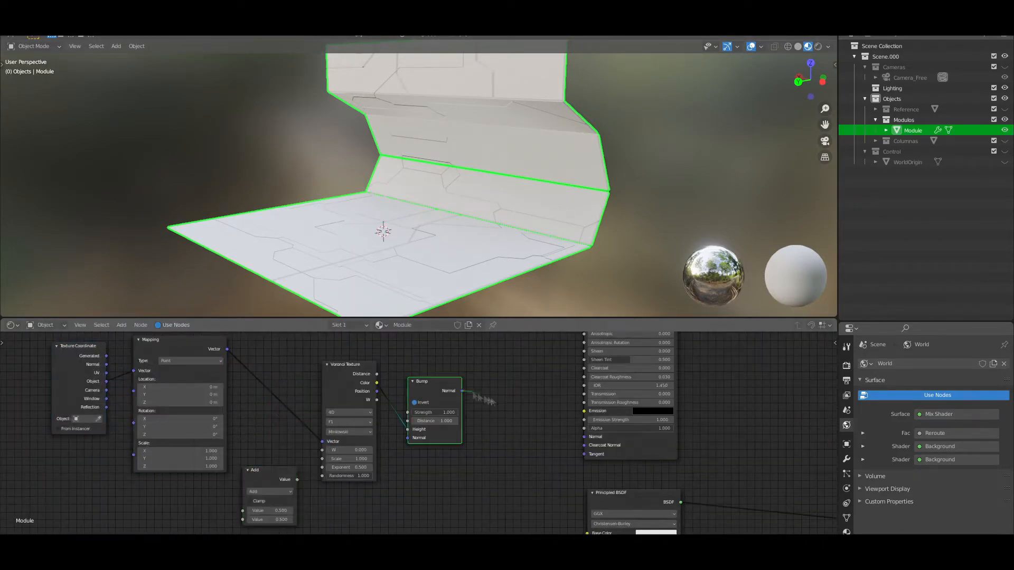
Add a Mix Shader node between the two Principled BSDF nodes and the Material Output
{"action": "scroll", "coordinate": [560, 444], "scroll_direction": "down", "scroll_amount": 7}
{"action": "key", "text": "shift+a"}
{"action": "left_click", "coordinate": [590, 419]}
{"action": "type", "text": "mix s"}
{"action": "key", "text": "Return"}
{"action": "left_click", "coordinate": [586, 419]}
{"action": "scroll", "coordinate": [561, 406], "scroll_direction": "up", "scroll_amount": 3}
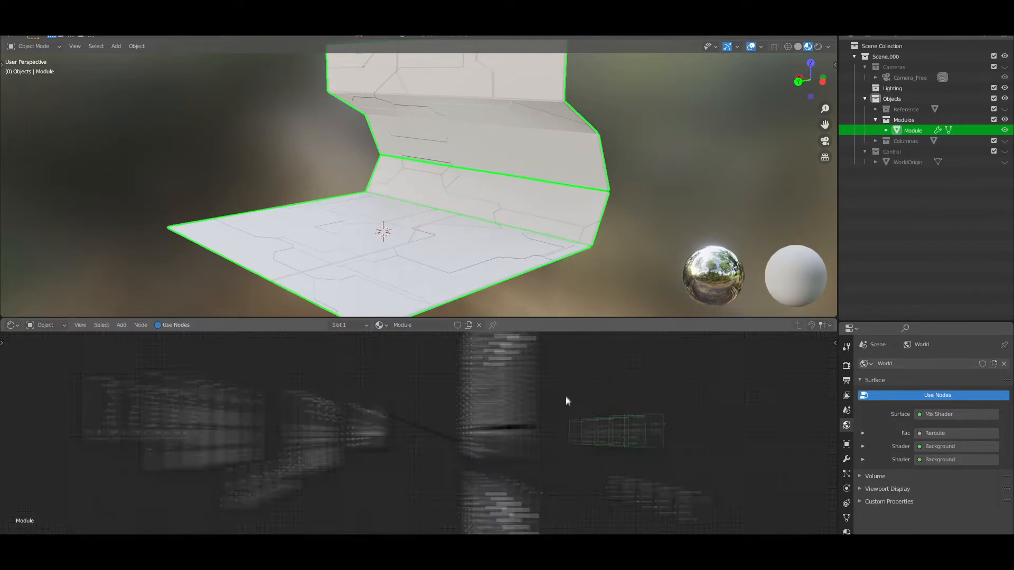
Connect both Principled BSDF nodes through the Mix Shader to the Material Output and adjust its factor to isolate one shader
{"action": "scroll", "coordinate": [528, 385], "scroll_direction": "down", "scroll_amount": 5}
{"action": "right_click_drag", "start_coordinate": [523, 479], "coordinate": [523, 475], "text": "ctrl"}
{"action": "left_click_drag", "start_coordinate": [483, 492], "coordinate": [538, 458]}
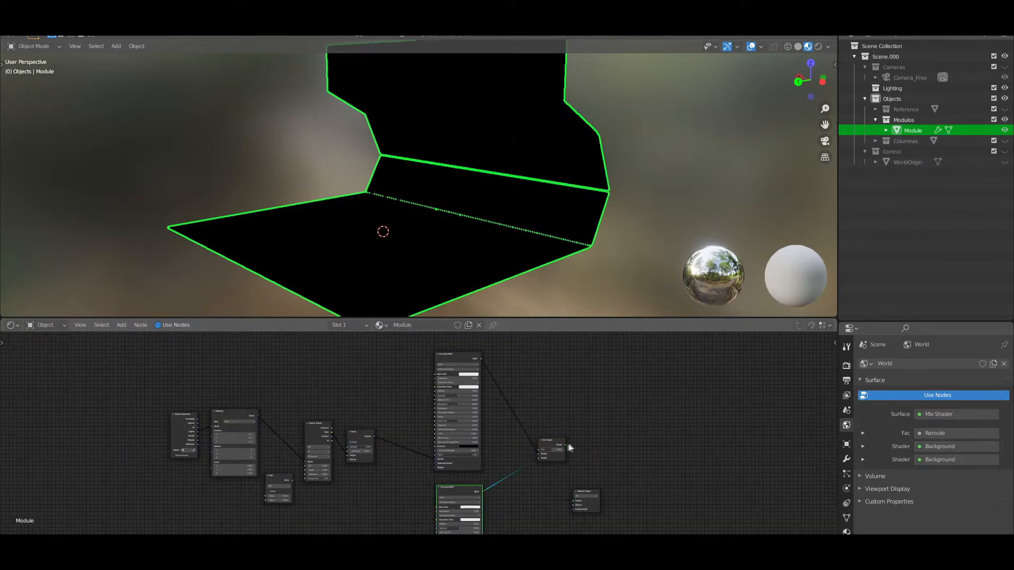
{"action": "left_click_drag", "start_coordinate": [571, 503], "coordinate": [574, 500]}
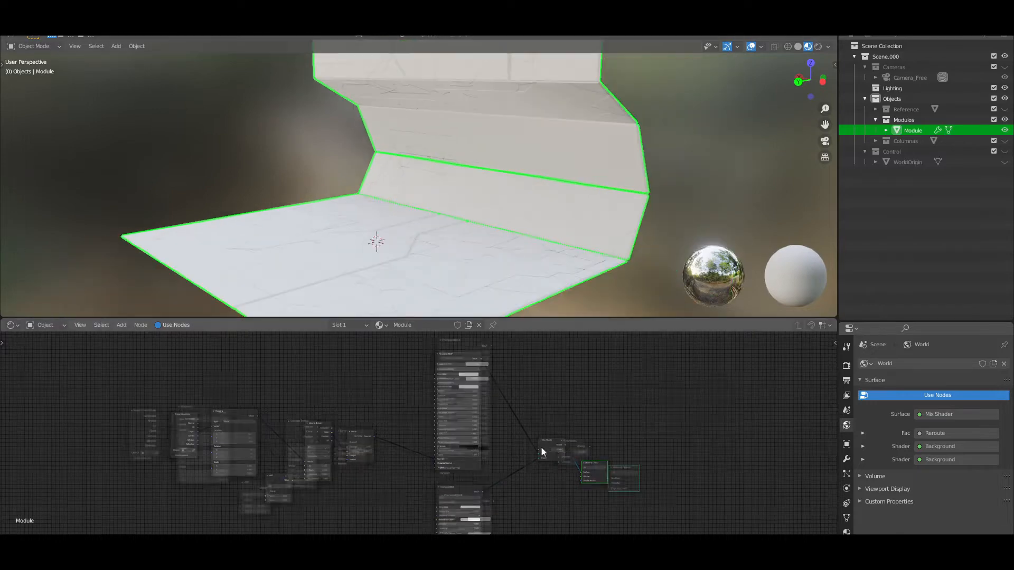
{"action": "scroll", "coordinate": [585, 491], "scroll_direction": "up", "scroll_amount": 3}
{"action": "middle_click_drag", "start_coordinate": [515, 247], "coordinate": [523, 247]}
{"action": "scroll", "coordinate": [523, 246], "scroll_direction": "down", "scroll_amount": 1}
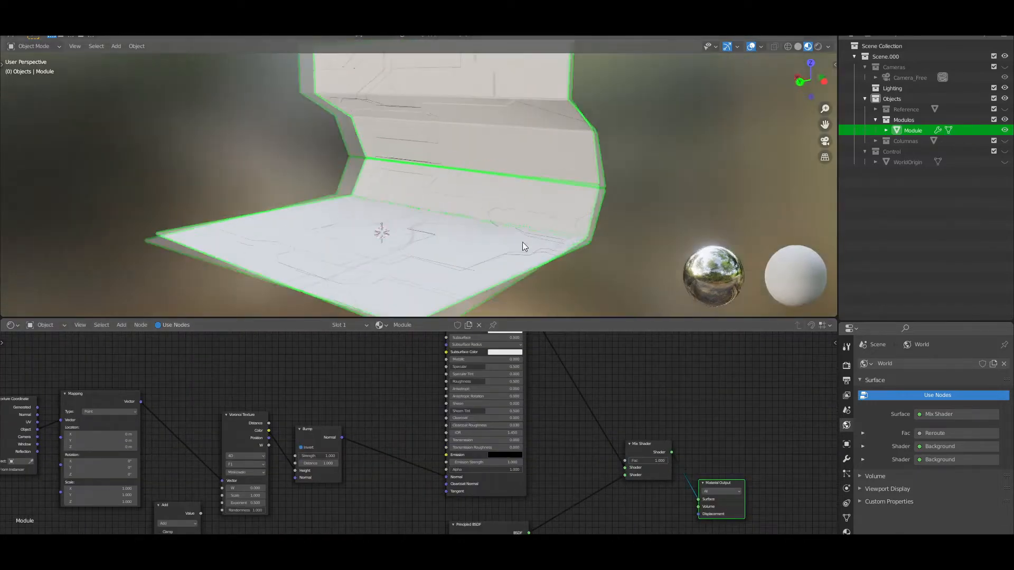
{"action": "scroll", "coordinate": [696, 459], "scroll_direction": "up", "scroll_amount": 3}
{"action": "left_click", "coordinate": [716, 467]}
{"action": "scroll", "coordinate": [327, 528], "scroll_direction": "up", "scroll_amount": 2}
Feed the Math node into the Minkowski Voronoi Texture's Exponent and change its operation to Logarithm
{"action": "middle_click_drag", "start_coordinate": [312, 530], "coordinate": [457, 487]}
{"action": "scroll", "coordinate": [449, 487], "scroll_direction": "up", "scroll_amount": 1}
{"action": "left_click_drag", "start_coordinate": [255, 489], "coordinate": [289, 472]}
{"action": "scroll", "coordinate": [383, 518], "scroll_direction": "down", "scroll_amount": 1}
{"action": "middle_click_drag", "start_coordinate": [383, 518], "coordinate": [446, 456]}
{"action": "scroll", "coordinate": [349, 458], "scroll_direction": "up", "scroll_amount": 3}
{"action": "left_click", "coordinate": [316, 418]}
{"action": "left_click", "coordinate": [258, 321]}
{"action": "scroll", "coordinate": [416, 444], "scroll_direction": "down", "scroll_amount": 4}
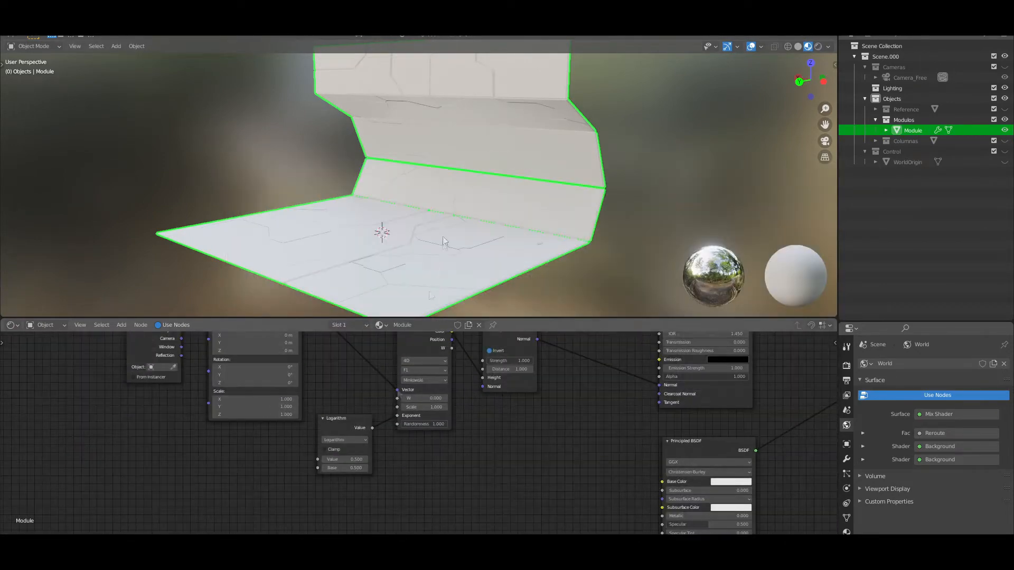
Set the Logarithm node's Value to 0.2 and its Base to 10
{"action": "double_click", "coordinate": [352, 470]}
{"action": "type", "text": "10"}
{"action": "key", "text": "Return"}
{"action": "scroll", "coordinate": [477, 407], "scroll_direction": "down", "scroll_amount": 1}
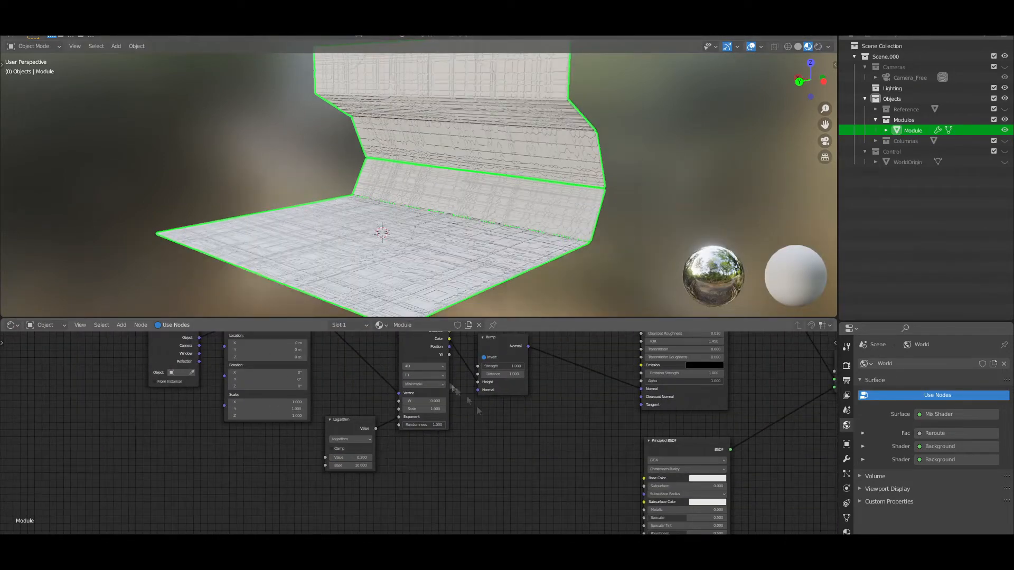
Try a Scale of 30 on the Minkowski Voronoi Texture
{"action": "double_click", "coordinate": [436, 409]}
{"action": "type", "text": "30"}
{"action": "key", "text": "Return"}
{"action": "scroll", "coordinate": [489, 164], "scroll_direction": "up", "scroll_amount": 5}
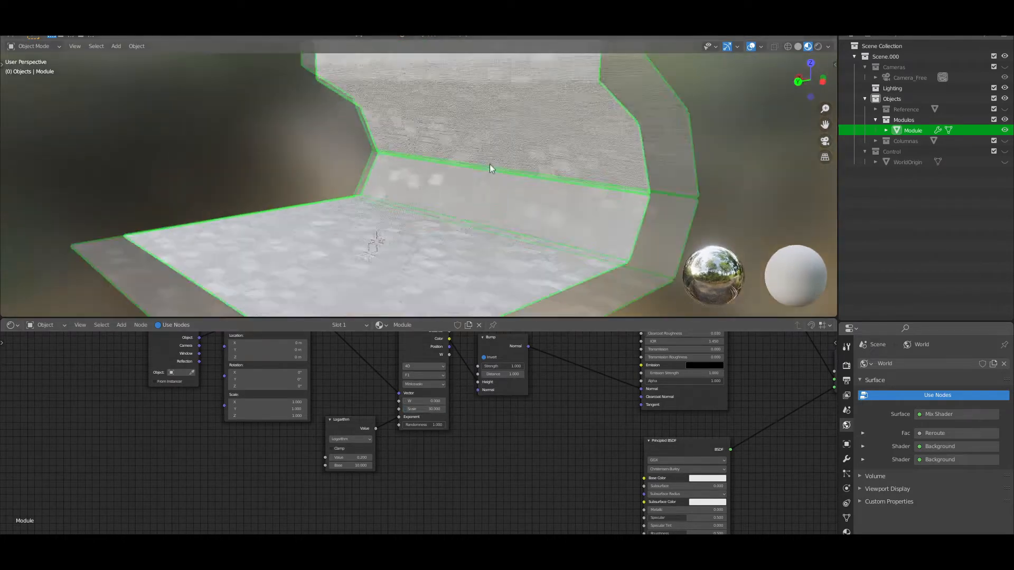
{"action": "scroll", "coordinate": [452, 433], "scroll_direction": "down", "scroll_amount": 2}
Insert a ColorRamp between the Minkowski Voronoi Texture and its Bump node
{"action": "key", "text": "shift+a"}
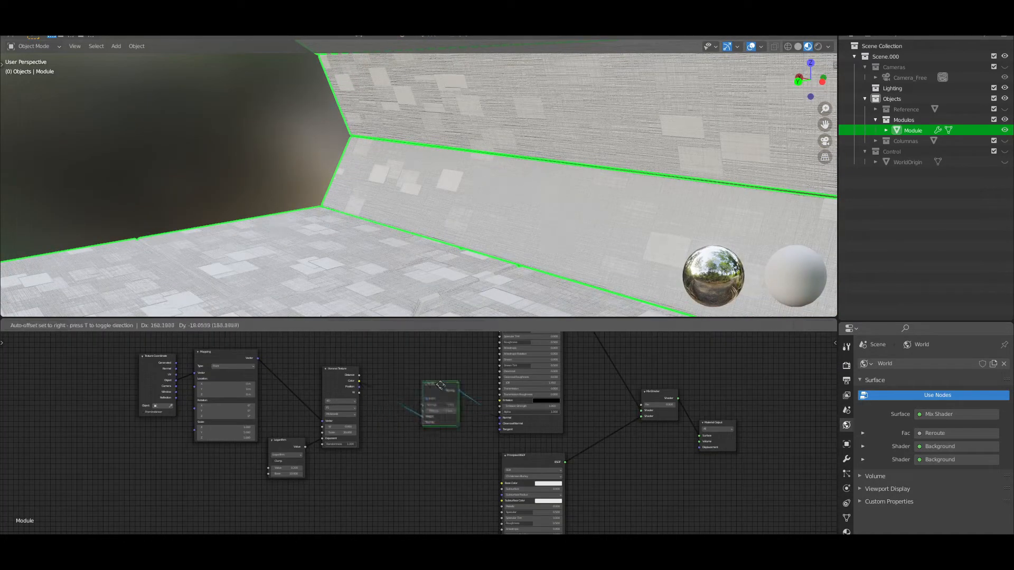
{"action": "type", "text": "ramp"}
{"action": "key", "text": "Return"}
{"action": "left_click", "coordinate": [381, 393]}
{"action": "middle_click_drag", "start_coordinate": [503, 208], "coordinate": [505, 198]}
{"action": "scroll", "coordinate": [504, 198], "scroll_direction": "down", "scroll_amount": 3}
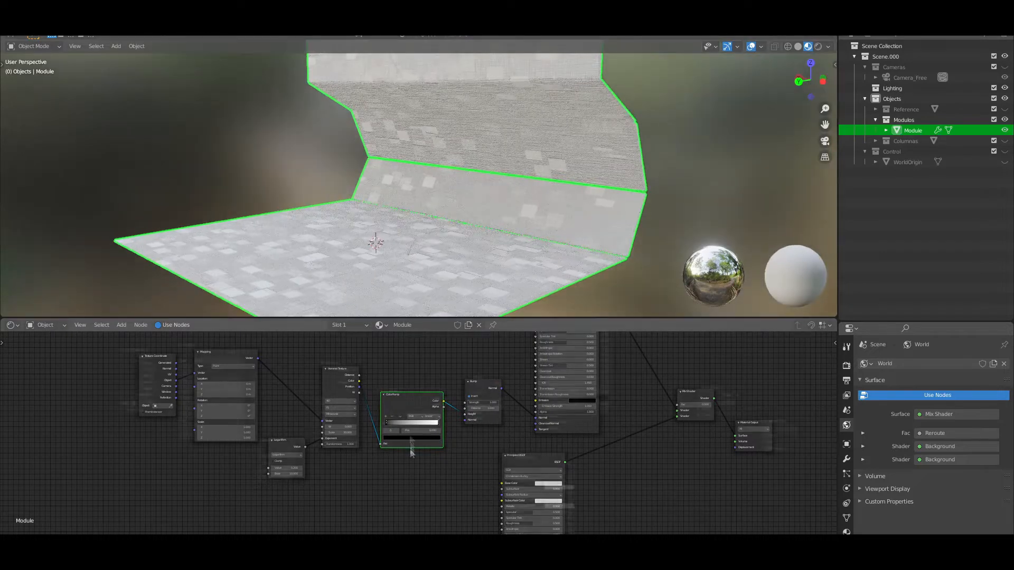
Reduce the Minkowski Voronoi Texture's Scale to 18.2
{"action": "scroll", "coordinate": [416, 439], "scroll_direction": "up", "scroll_amount": 5}
{"action": "left_click_drag", "start_coordinate": [359, 414], "coordinate": [403, 415]}
{"action": "left_click_drag", "start_coordinate": [261, 430], "coordinate": [158, 430]}
{"action": "left_click_drag", "start_coordinate": [262, 429], "coordinate": [280, 430]}
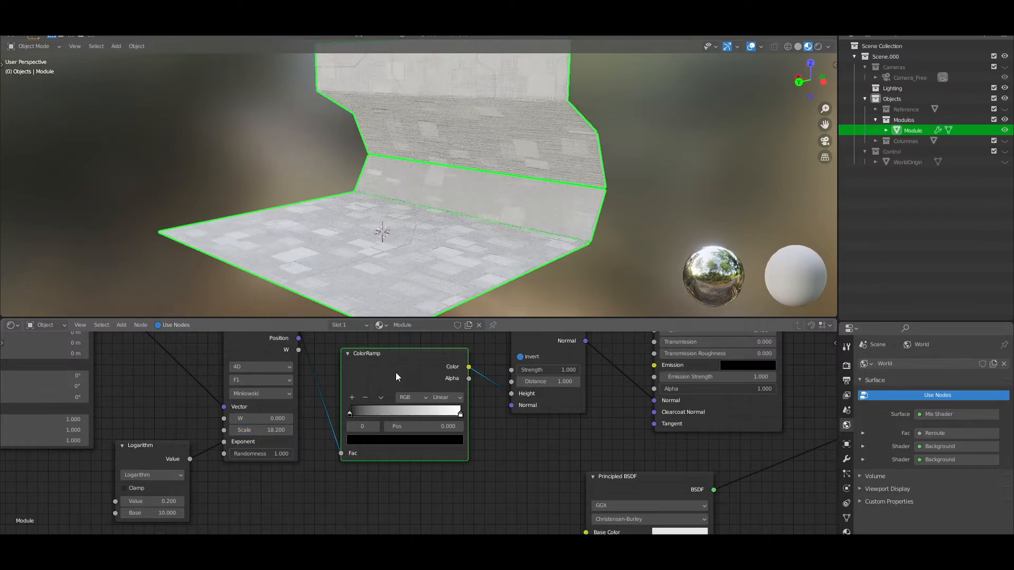
Preview the ColorRamp's output directly on the module
{"action": "scroll", "coordinate": [404, 362], "scroll_direction": "down", "scroll_amount": 4}
{"action": "middle_click_drag", "start_coordinate": [404, 362], "coordinate": [406, 401]}
{"action": "left_click", "coordinate": [413, 409], "text": "ctrl+shift"}
{"action": "scroll", "coordinate": [421, 425], "scroll_direction": "up", "scroll_amount": 3}
{"action": "mouse_move", "coordinate": [449, 243]}
{"action": "middle_mouse_down"}
{"action": "mouse_move", "coordinate": [507, 250]}
{"action": "mouse_move", "coordinate": [455, 244]}
{"action": "middle_mouse_up"}
{"action": "scroll", "coordinate": [261, 438], "scroll_direction": "up", "scroll_amount": 5}
Set the Minkowski Voronoi Texture's Scale to 16.2 and move the ColorRamp's white stop to about the middle
{"action": "left_click_drag", "start_coordinate": [287, 469], "coordinate": [279, 469]}
{"action": "left_click_drag", "start_coordinate": [405, 444], "coordinate": [470, 443]}
{"action": "left_click_drag", "start_coordinate": [558, 445], "coordinate": [492, 445]}
{"action": "left_click_drag", "start_coordinate": [470, 443], "coordinate": [409, 442]}
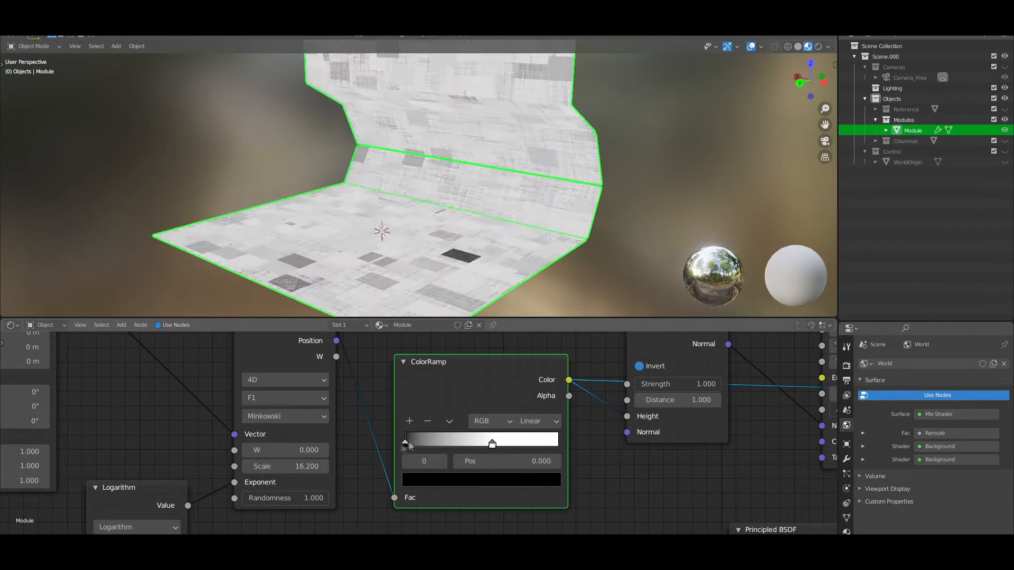
Set the ColorRamp's interpolation to Constant and move its white stop to position 0.205
{"action": "left_click", "coordinate": [539, 421]}
{"action": "left_click", "coordinate": [554, 521]}
{"action": "scroll", "coordinate": [392, 430], "scroll_direction": "up", "scroll_amount": 1}
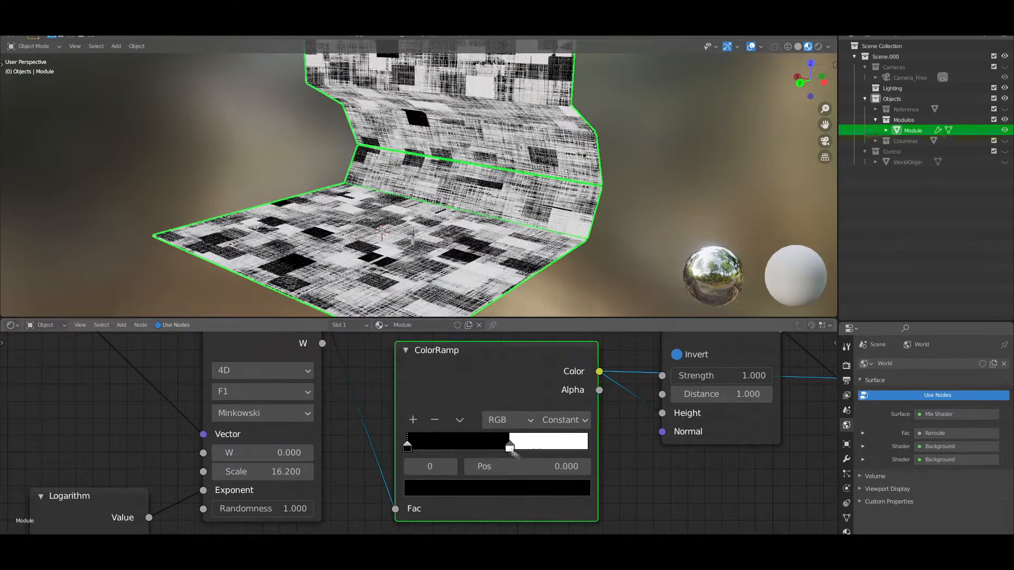
{"action": "left_click_drag", "start_coordinate": [509, 446], "coordinate": [462, 446]}
Restore the Mix Shader as the displayed output and move the ColorRamp's white stop to position 0.227
{"action": "scroll", "coordinate": [554, 186], "scroll_direction": "down", "scroll_amount": 1}
{"action": "scroll", "coordinate": [607, 391], "scroll_direction": "down", "scroll_amount": 8}
{"action": "left_click", "coordinate": [661, 418], "text": "ctrl+shift"}
{"action": "scroll", "coordinate": [560, 388], "scroll_direction": "up", "scroll_amount": 5}
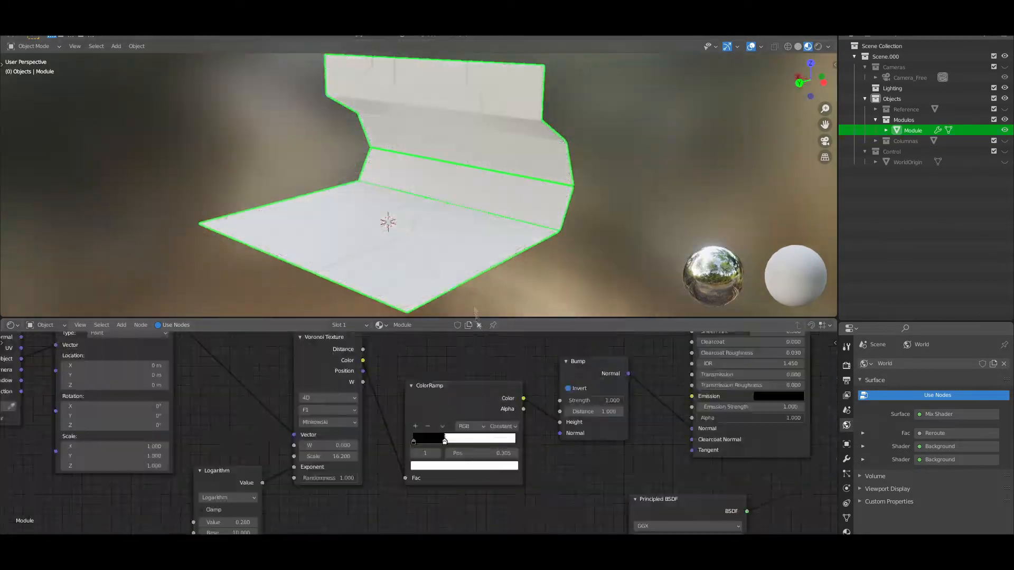
{"action": "scroll", "coordinate": [493, 264], "scroll_direction": "up", "scroll_amount": 2}
{"action": "scroll", "coordinate": [425, 436], "scroll_direction": "up", "scroll_amount": 2}
{"action": "mouse_move", "coordinate": [453, 444]}
{"action": "left_mouse_down"}
{"action": "mouse_move", "coordinate": [554, 447]}
{"action": "mouse_move", "coordinate": [437, 444]}
{"action": "left_mouse_up"}
{"action": "scroll", "coordinate": [470, 248], "scroll_direction": "down", "scroll_amount": 2}
{"action": "scroll", "coordinate": [482, 217], "scroll_direction": "up", "scroll_amount": 2}
Compare several preview HDRI environments on the module and lower the strength of the viewport lighting
{"action": "left_click", "coordinate": [828, 46]}
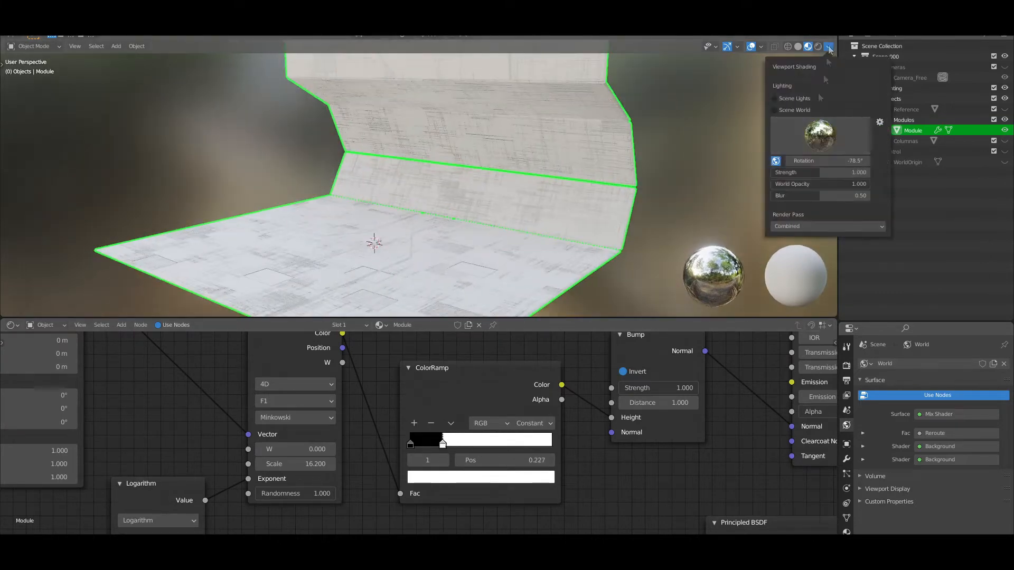
{"action": "left_click", "coordinate": [818, 137]}
{"action": "left_click", "coordinate": [791, 175]}
{"action": "left_click", "coordinate": [811, 141]}
{"action": "left_click", "coordinate": [819, 173]}
{"action": "left_click", "coordinate": [819, 148]}
{"action": "left_click", "coordinate": [724, 173]}
{"action": "left_click", "coordinate": [811, 142]}
{"action": "left_click", "coordinate": [692, 173]}
{"action": "left_click_drag", "start_coordinate": [789, 173], "coordinate": [760, 172]}
{"action": "left_click", "coordinate": [791, 173]}
{"action": "mouse_move", "coordinate": [532, 183]}
{"action": "middle_mouse_down"}
{"action": "mouse_move", "coordinate": [602, 203]}
{"action": "mouse_move", "coordinate": [499, 204]}
{"action": "middle_mouse_up"}
Set the Mix Shader's factor to 0.5 to blend the large panel lines with the fine Voronoi detail
{"action": "scroll", "coordinate": [499, 204], "scroll_direction": "down", "scroll_amount": 1}
{"action": "scroll", "coordinate": [600, 460], "scroll_direction": "down", "scroll_amount": 7}
{"action": "middle_click_drag", "start_coordinate": [600, 460], "coordinate": [512, 474]}
{"action": "scroll", "coordinate": [512, 474], "scroll_direction": "up", "scroll_amount": 4}
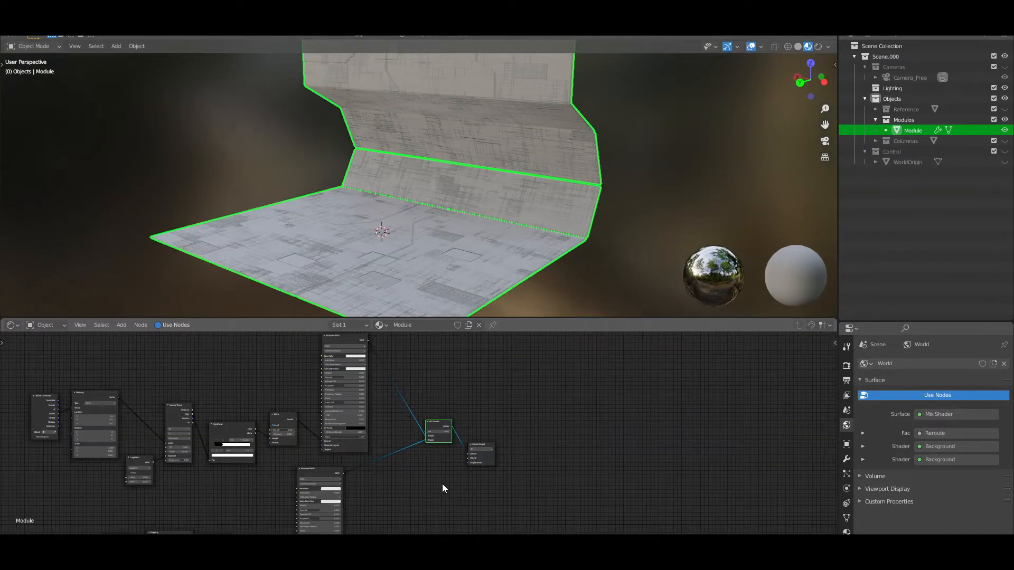
{"action": "scroll", "coordinate": [442, 483], "scroll_direction": "up", "scroll_amount": 4}
{"action": "scroll", "coordinate": [434, 212], "scroll_direction": "up", "scroll_amount": 2}
{"action": "middle_click_drag", "start_coordinate": [435, 212], "coordinate": [418, 209]}
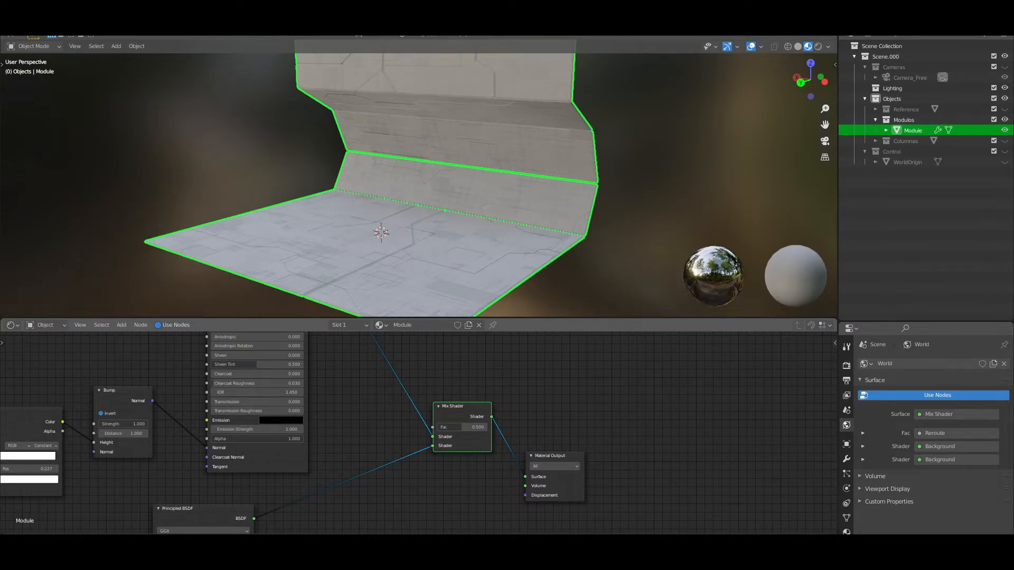
Drive the Mix Shader's factor with a ColorRamp and lower the Roughness of the metallic panel-line shader
{"action": "scroll", "coordinate": [499, 476], "scroll_direction": "down", "scroll_amount": 6}
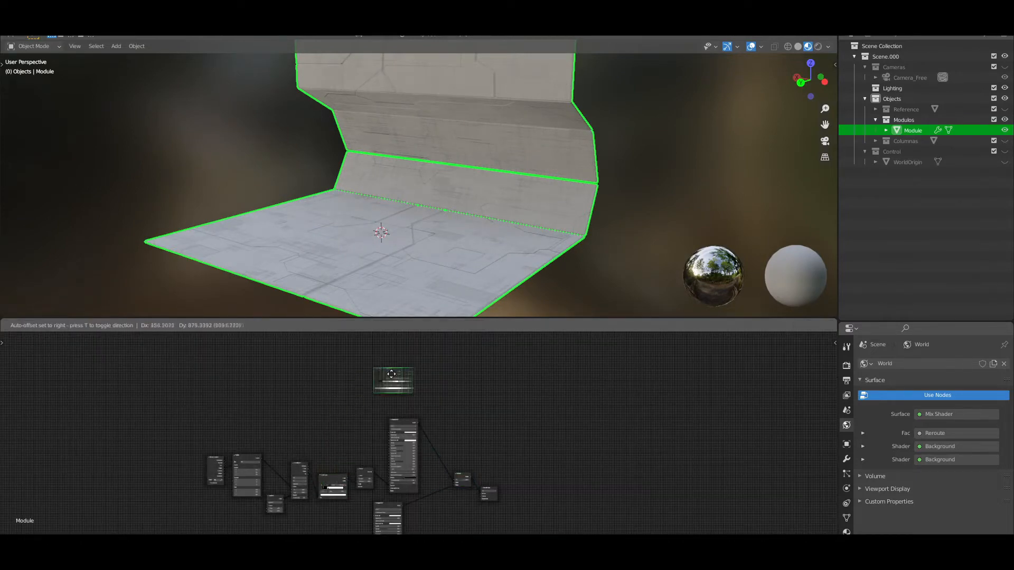
{"action": "scroll", "coordinate": [256, 501], "scroll_direction": "up", "scroll_amount": 2}
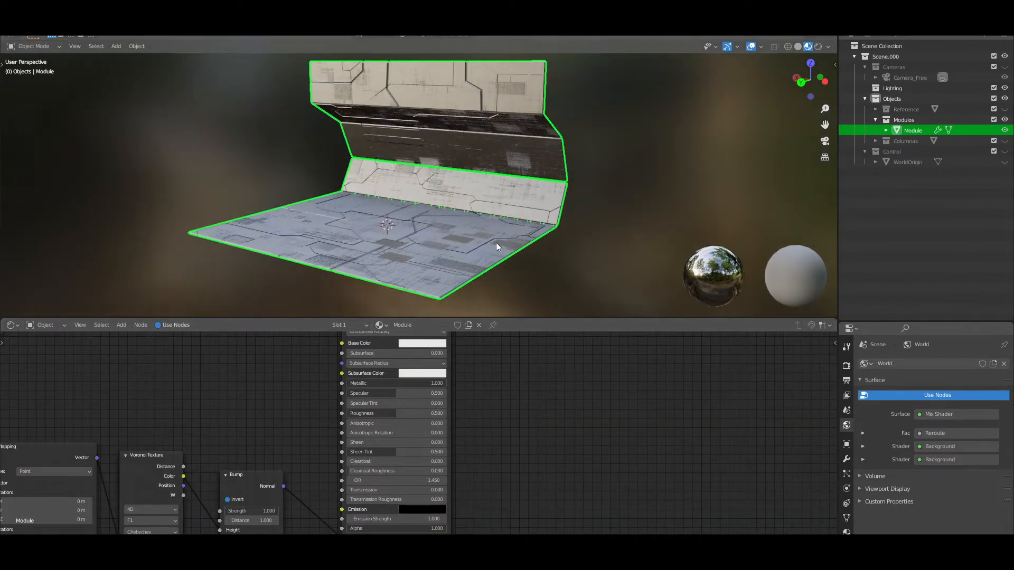
{"action": "left_click_drag", "start_coordinate": [412, 413], "coordinate": [402, 413]}
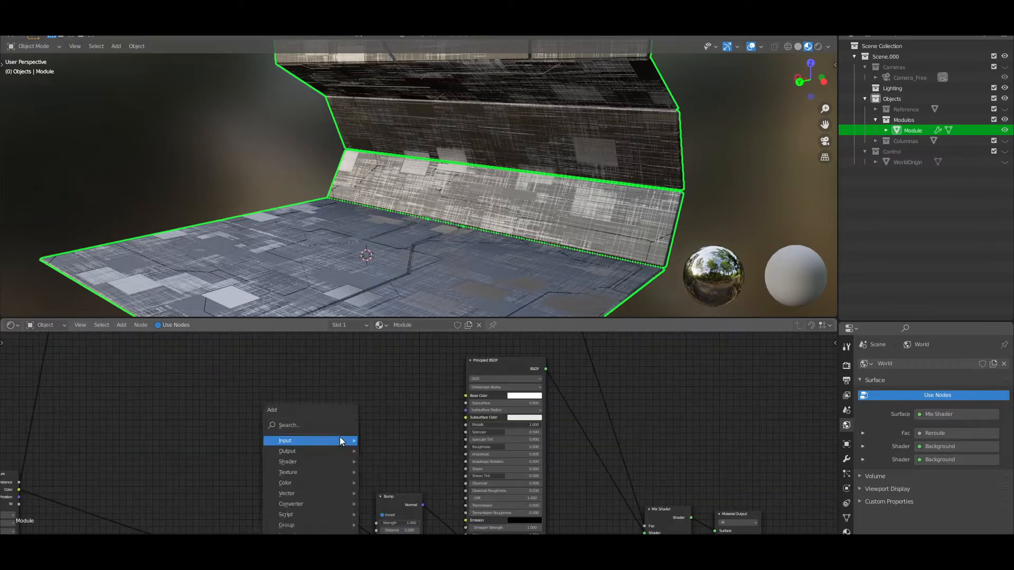
Add a Musgrave Texture and a ColorRamp and connect them to the Roughness of the fine-detail Principled BSDF
{"action": "type", "text": "musg"}
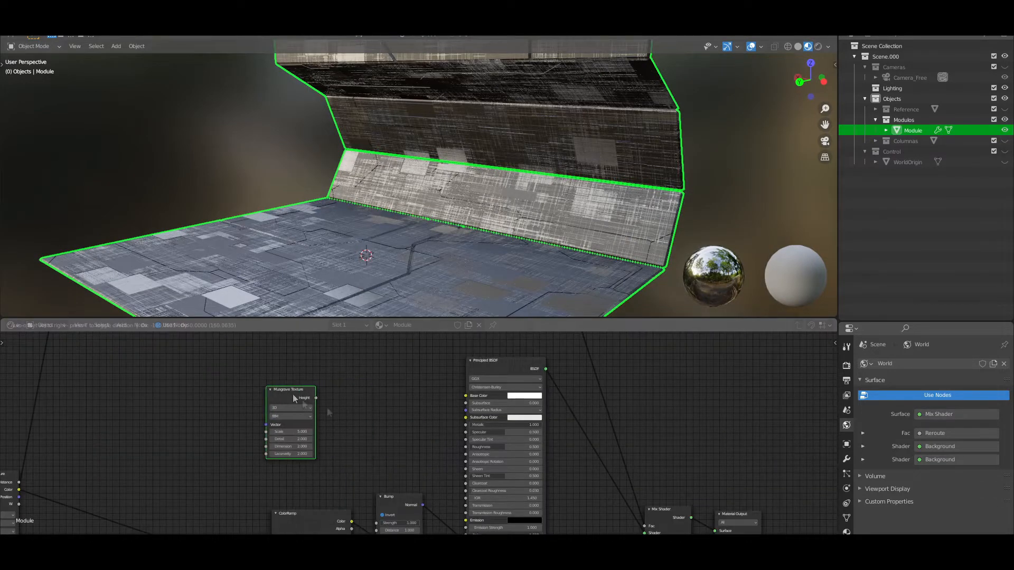
{"action": "key", "text": "shift+a"}
{"action": "left_click", "coordinate": [363, 413]}
{"action": "type", "text": "color"}
{"action": "key", "text": "Return"}
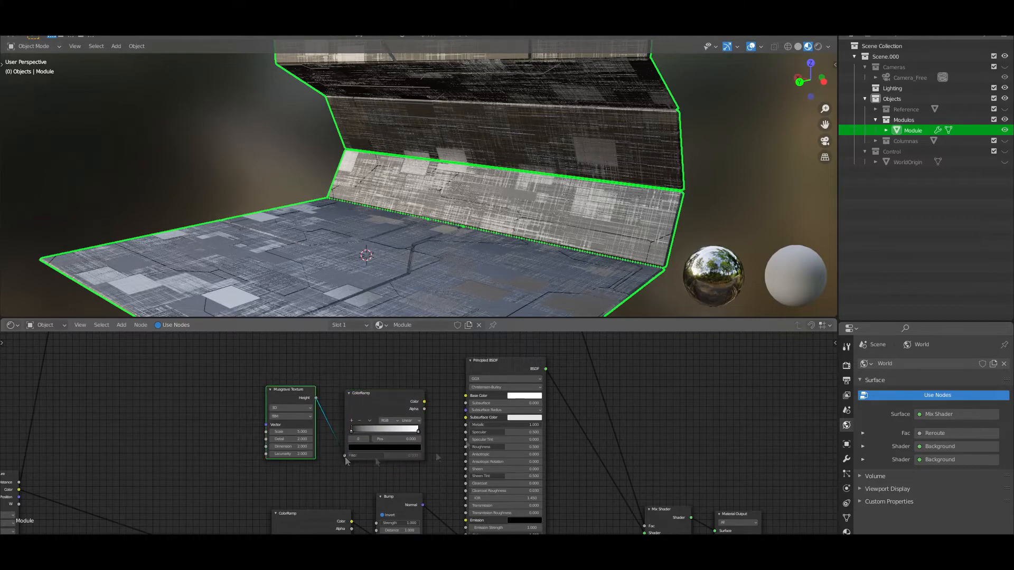
{"action": "left_click_drag", "start_coordinate": [448, 470], "coordinate": [466, 447]}
Add Texture Coordinate and Mapping nodes to the Musgrave Texture, using Object coordinates
{"action": "left_click", "coordinate": [292, 392]}
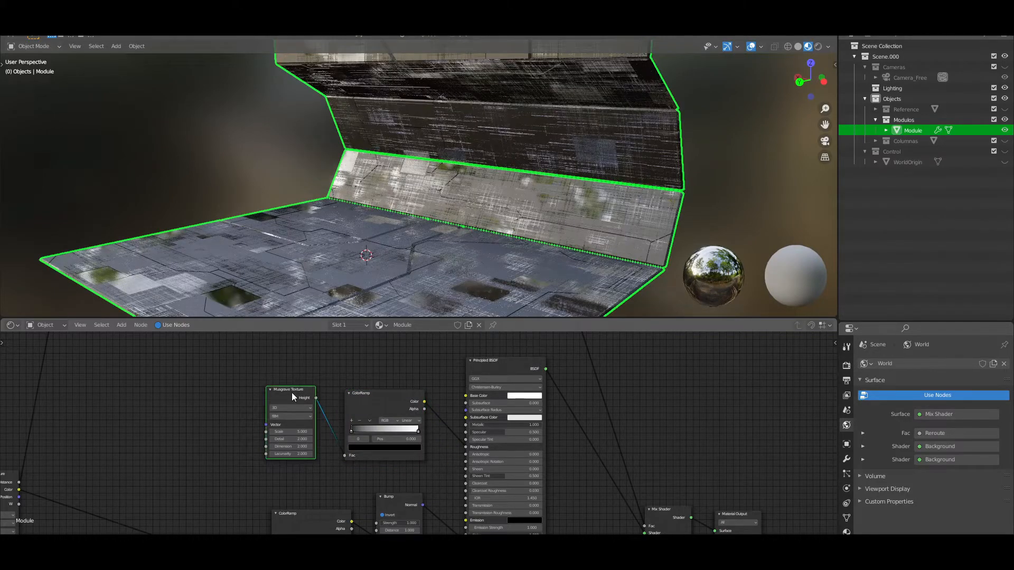
{"action": "key", "text": "ctrl+t"}
{"action": "scroll", "coordinate": [292, 392], "scroll_direction": "up", "scroll_amount": 1}
{"action": "left_click_drag", "start_coordinate": [100, 412], "coordinate": [128, 400]}
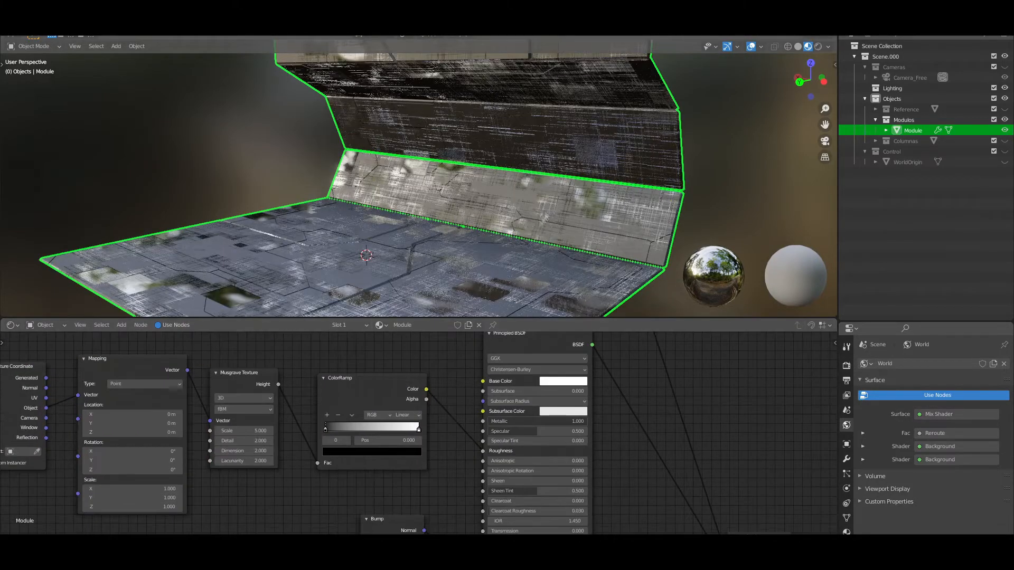
Preview the Musgrave roughness mask on the module and tune the Musgrave Texture's Scale and detail settings
{"action": "left_click", "coordinate": [379, 378], "text": "ctrl+shift"}
{"action": "scroll", "coordinate": [364, 469], "scroll_direction": "up", "scroll_amount": 1}
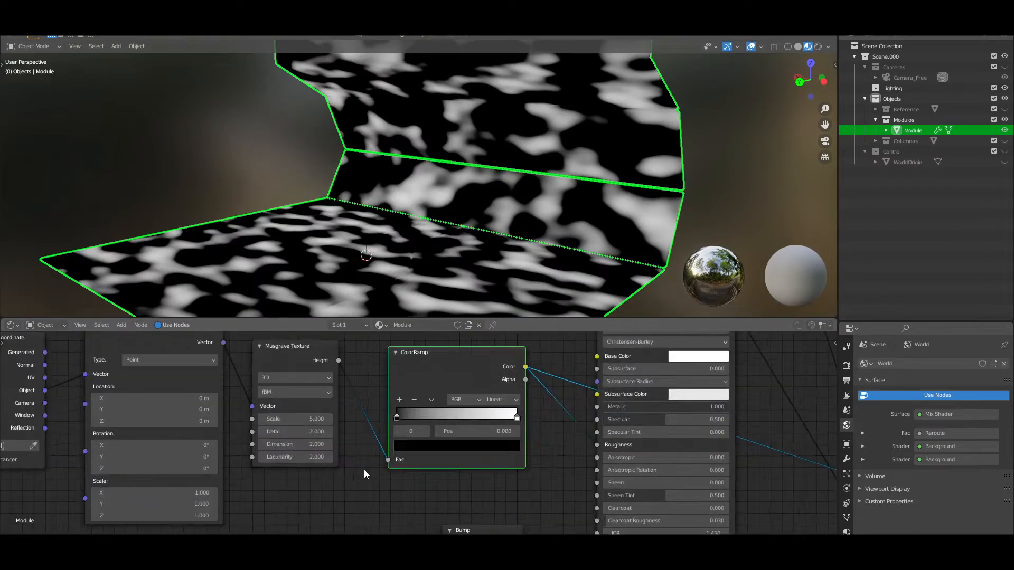
{"action": "mouse_move", "coordinate": [311, 445]}
{"action": "left_mouse_down"}
{"action": "mouse_move", "coordinate": [259, 444]}
{"action": "mouse_move", "coordinate": [380, 432]}
{"action": "mouse_move", "coordinate": [301, 458]}
{"action": "left_mouse_up"}
{"action": "left_click_drag", "start_coordinate": [296, 418], "coordinate": [262, 419]}
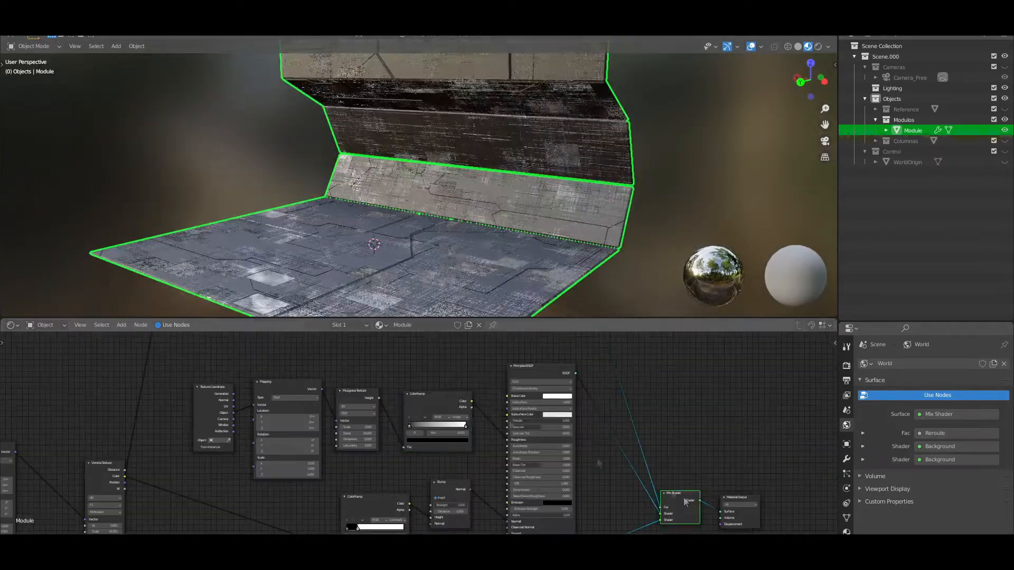
Enlarge the 3D viewport and examine the module's material under other, darker preview HDRI environments
{"action": "left_click_drag", "start_coordinate": [511, 319], "coordinate": [510, 366]}
{"action": "scroll", "coordinate": [504, 323], "scroll_direction": "up", "scroll_amount": 4}
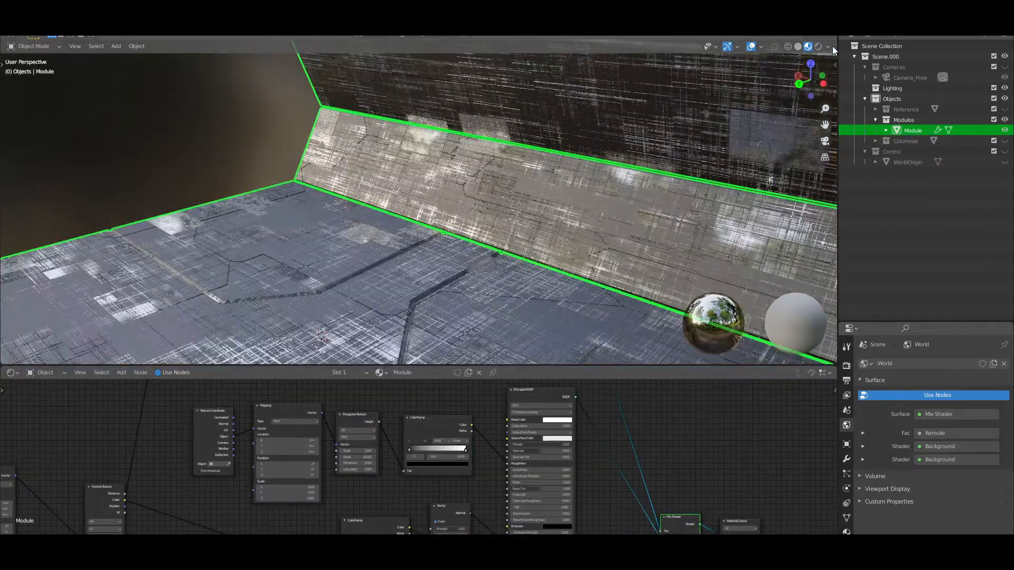
{"action": "left_click", "coordinate": [809, 149]}
{"action": "left_click", "coordinate": [762, 173]}
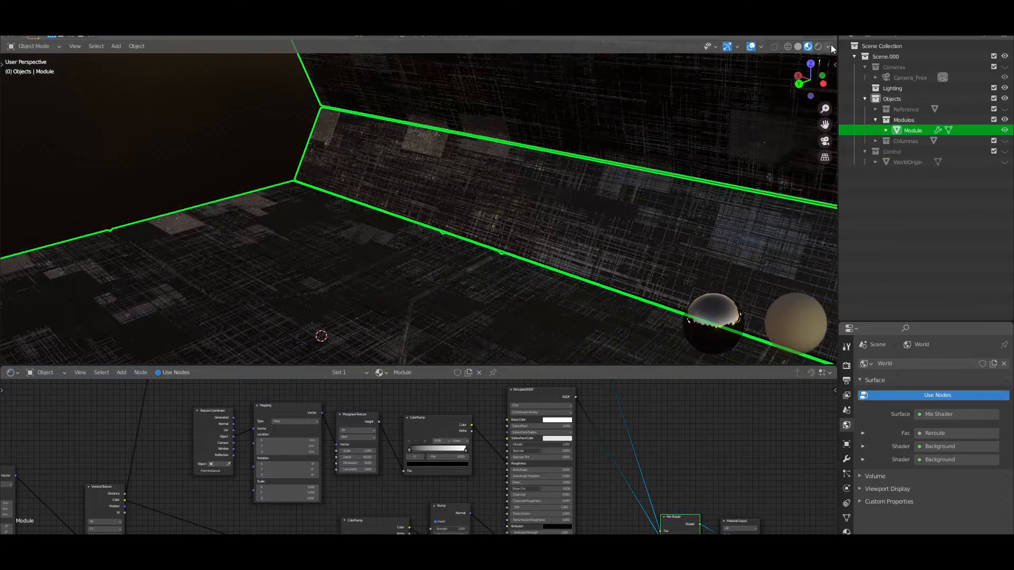
{"action": "left_click", "coordinate": [829, 47]}
{"action": "left_click", "coordinate": [815, 140]}
{"action": "left_click", "coordinate": [790, 173]}
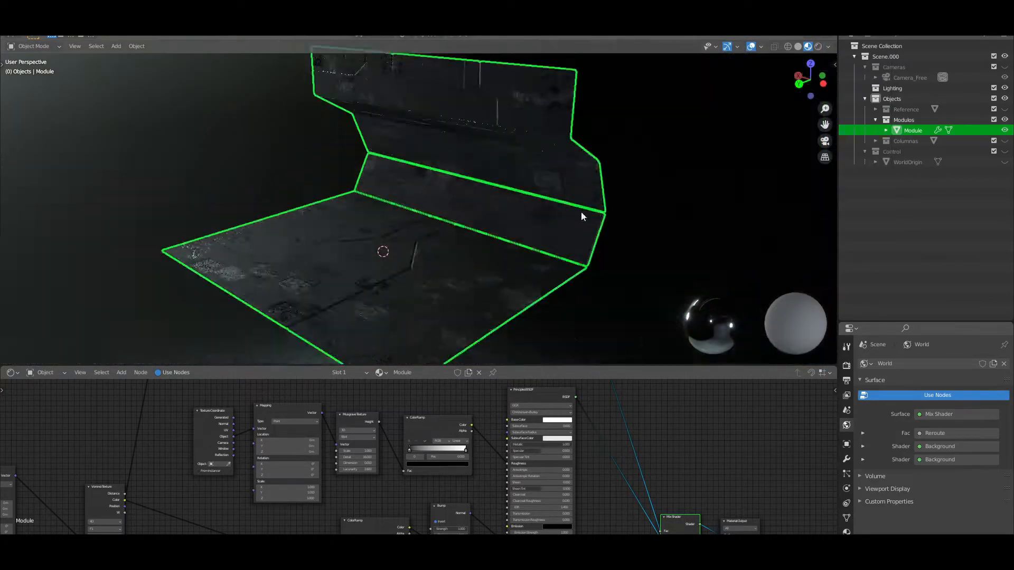
Rotate the preview HDRI and examine the module's roughness under the changed lighting
{"action": "left_click", "coordinate": [829, 47]}
{"action": "left_click_drag", "start_coordinate": [826, 160], "coordinate": [803, 160]}
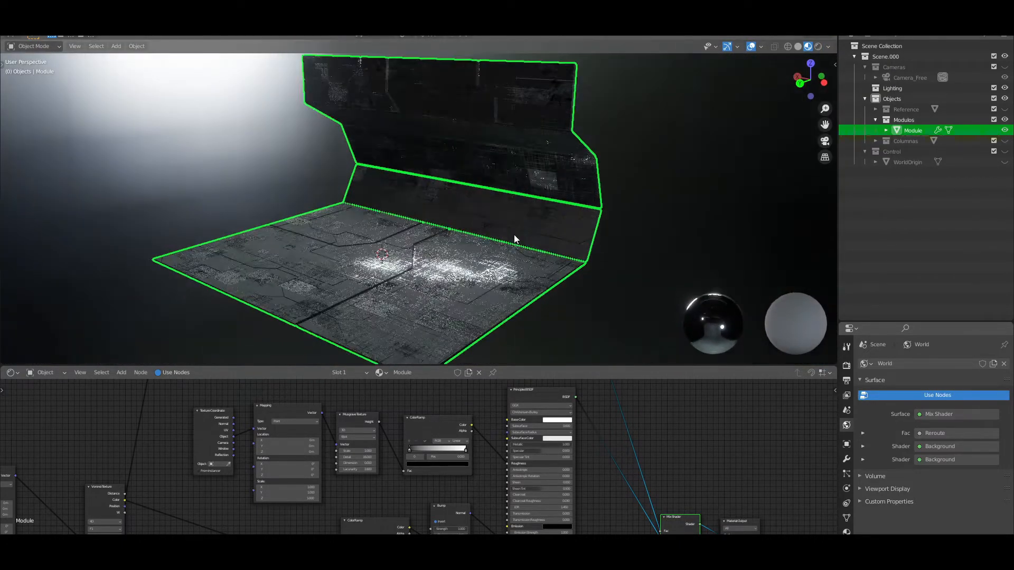
{"action": "left_click", "coordinate": [829, 46]}
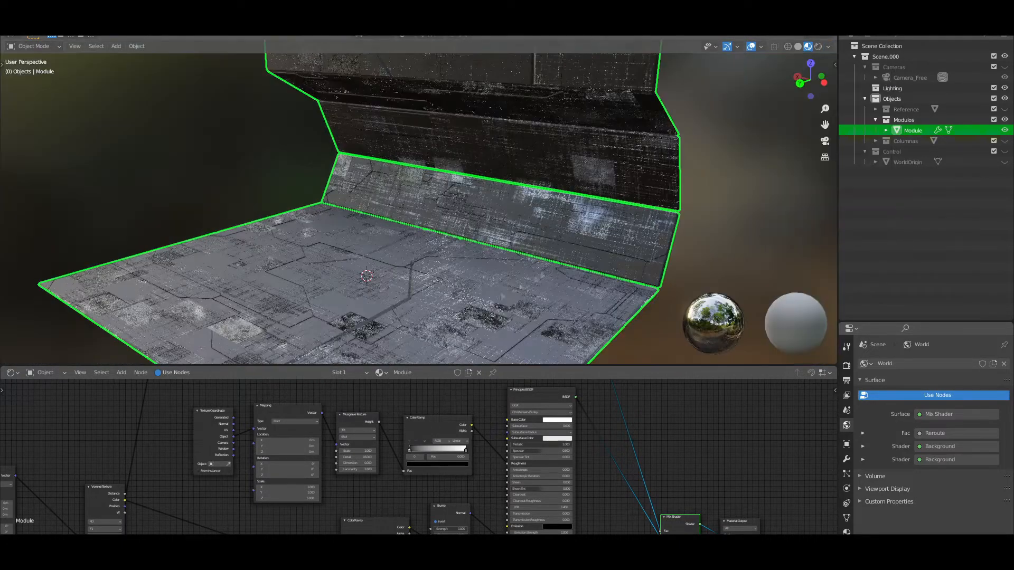
{"action": "middle_click_drag", "start_coordinate": [560, 274], "coordinate": [523, 278]}
{"action": "scroll", "coordinate": [523, 277], "scroll_direction": "up", "scroll_amount": 4}
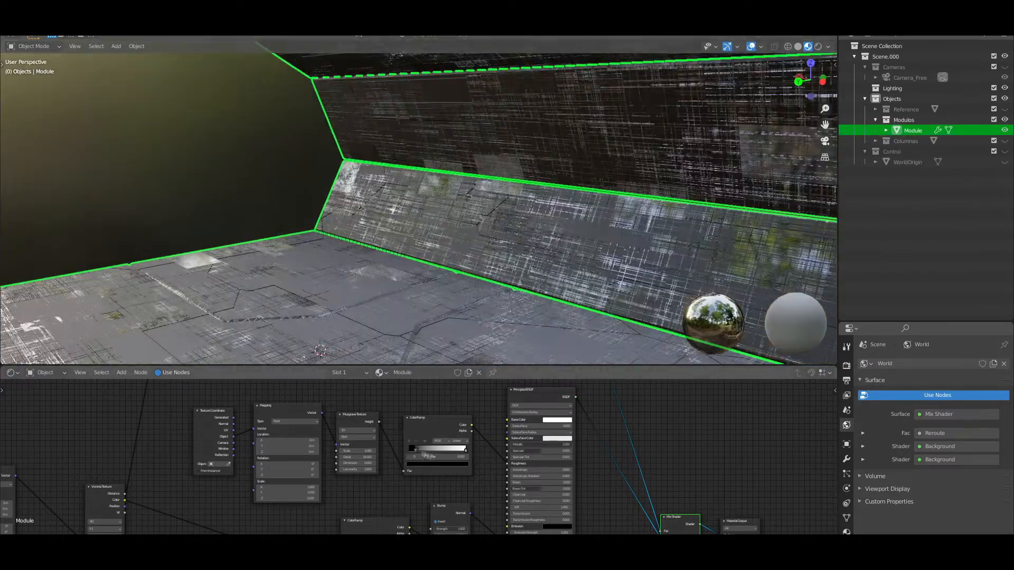
Preview the Musgrave roughness mask and move the ColorRamp's dark and light stops closer together for more contrast
{"action": "left_click", "coordinate": [407, 451], "text": "ctrl+shift"}
{"action": "left_click_drag", "start_coordinate": [408, 451], "coordinate": [421, 451]}
{"action": "left_click", "coordinate": [437, 465]}
{"action": "left_click_drag", "start_coordinate": [458, 422], "coordinate": [458, 413]}
{"action": "scroll", "coordinate": [419, 459], "scroll_direction": "up", "scroll_amount": 4}
{"action": "left_click_drag", "start_coordinate": [483, 447], "coordinate": [453, 447]}
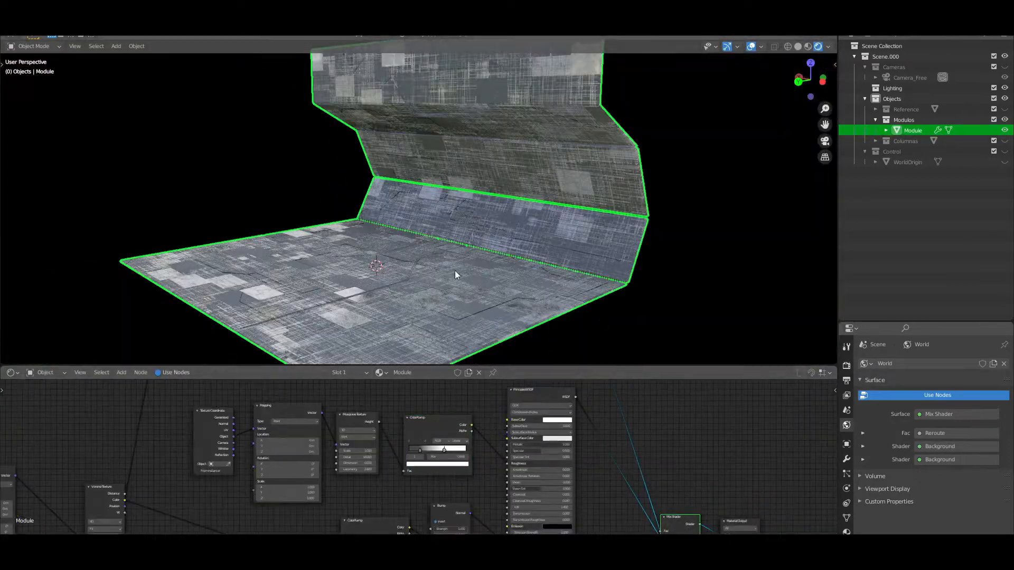
Examine the module's surface in rendered shading and in Material Preview
{"action": "scroll", "coordinate": [455, 274], "scroll_direction": "up", "scroll_amount": 5}
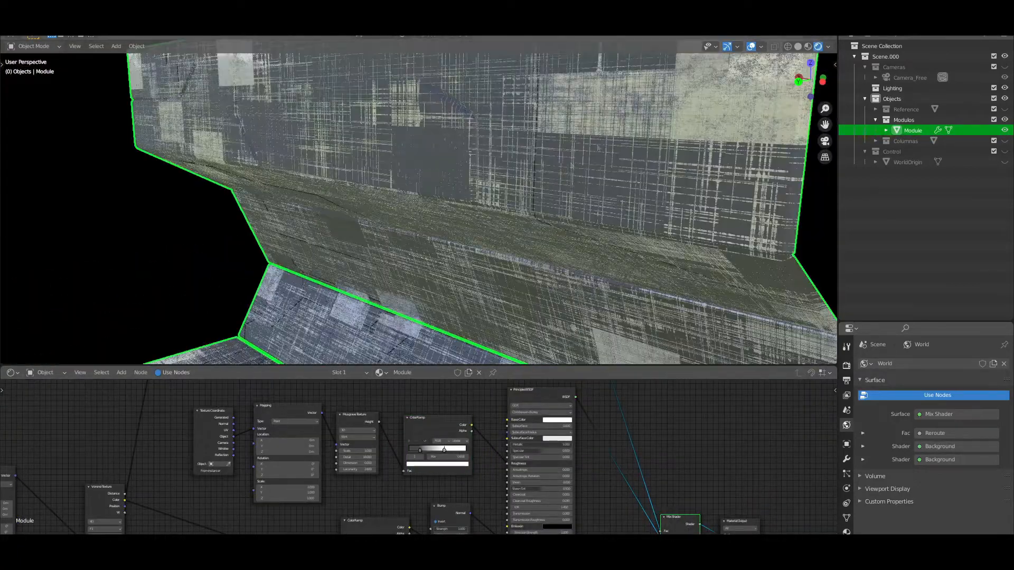
{"action": "scroll", "coordinate": [598, 148], "scroll_direction": "down", "scroll_amount": 5}
{"action": "left_click", "coordinate": [808, 47]}
{"action": "scroll", "coordinate": [380, 317], "scroll_direction": "up", "scroll_amount": 2}
{"action": "middle_click_drag", "start_coordinate": [367, 346], "coordinate": [419, 295], "text": "shift"}
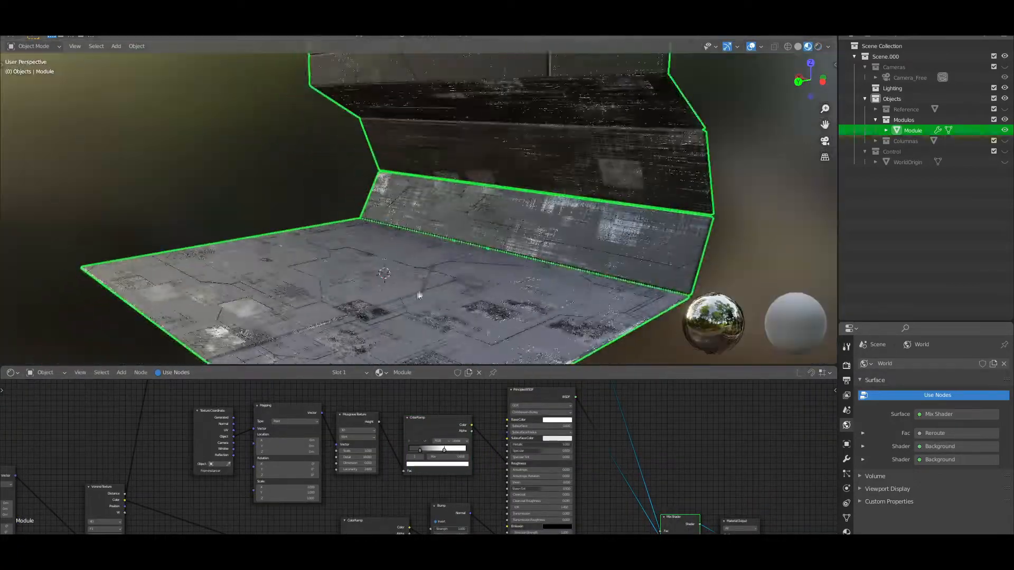
{"action": "scroll", "coordinate": [419, 294], "scroll_direction": "down", "scroll_amount": 2}
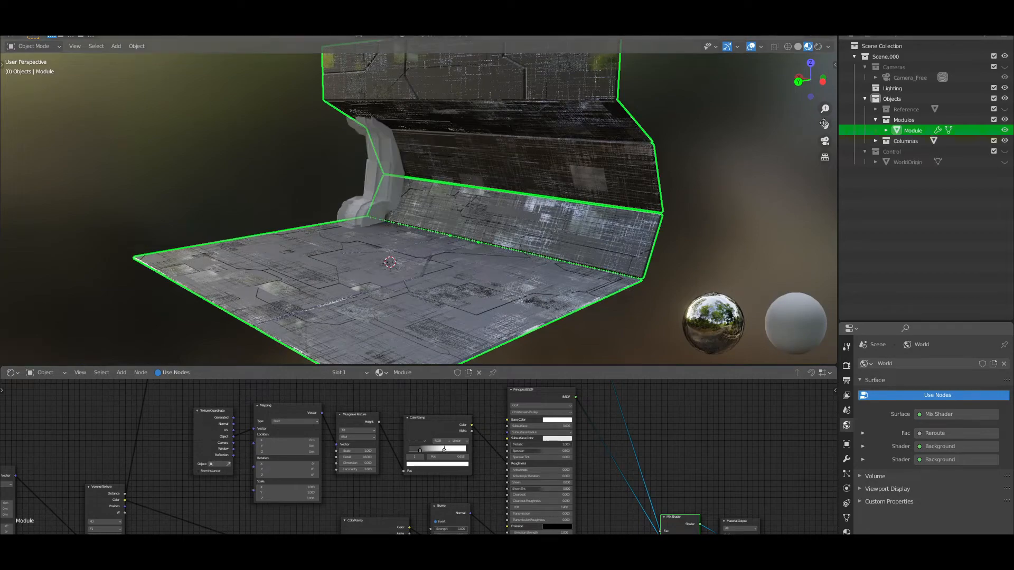
Select the column and assign the Columna material to it
{"action": "middle_click_drag", "start_coordinate": [391, 183], "coordinate": [458, 204], "text": "shift"}
{"action": "scroll", "coordinate": [459, 204], "scroll_direction": "up", "scroll_amount": 3}
{"action": "left_click", "coordinate": [464, 192]}
{"action": "left_click", "coordinate": [847, 531]}
{"action": "left_click", "coordinate": [865, 409]}
{"action": "left_click", "coordinate": [892, 445]}
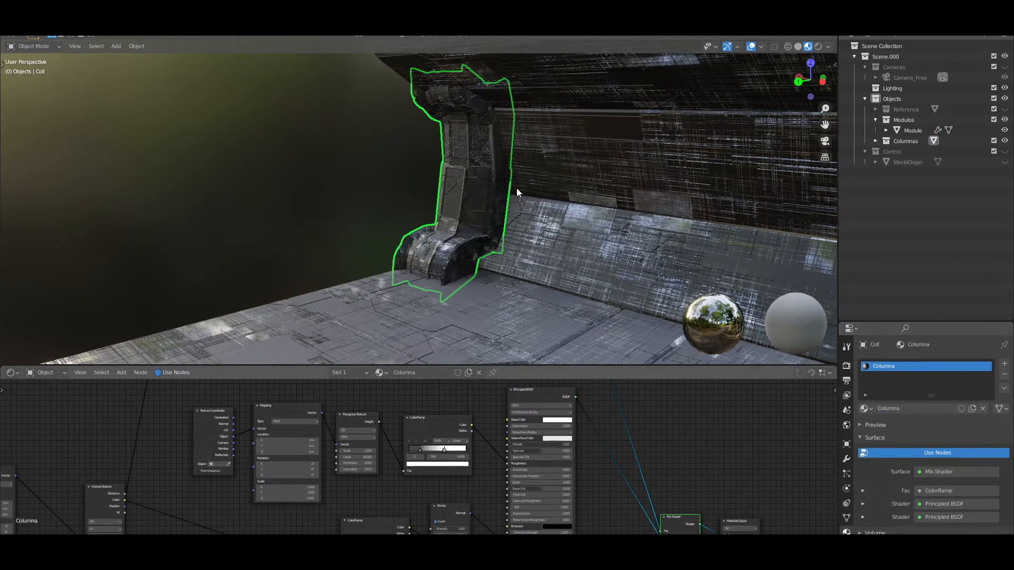
Hide the Modulos collection so that only the column is shown for texturing
{"action": "scroll", "coordinate": [491, 224], "scroll_direction": "up", "scroll_amount": 2}
{"action": "left_click", "coordinate": [1005, 121]}
{"action": "middle_click_drag", "start_coordinate": [545, 144], "coordinate": [539, 169], "text": "shift"}
{"action": "scroll", "coordinate": [539, 169], "scroll_direction": "up", "scroll_amount": 1}
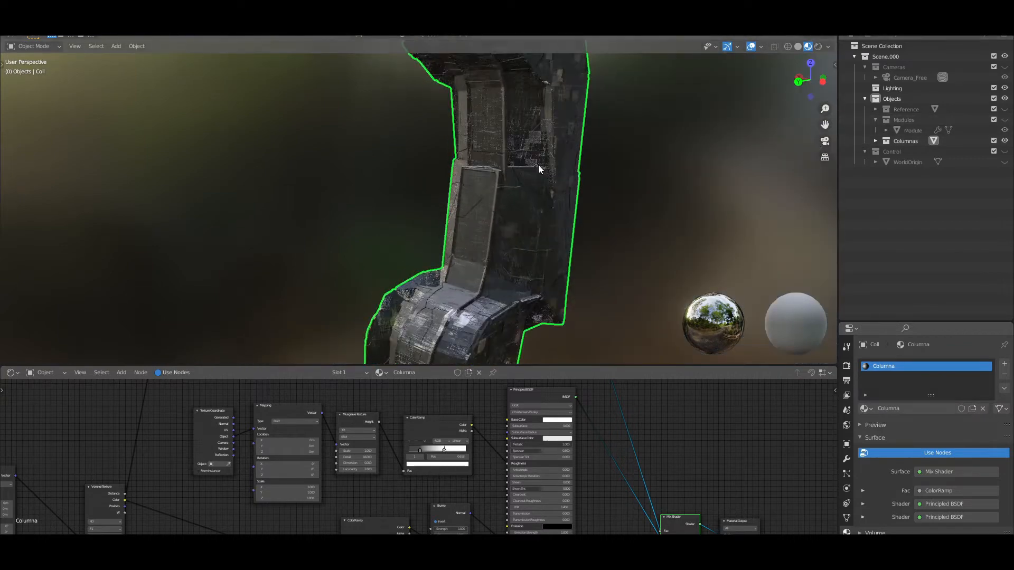
{"action": "scroll", "coordinate": [467, 476], "scroll_direction": "down", "scroll_amount": 1}
Change the Scale of the Chebychev Voronoi Texture that drives the Bump node in the Columna material
{"action": "middle_click_drag", "start_coordinate": [544, 478], "coordinate": [506, 391]}
{"action": "scroll", "coordinate": [489, 443], "scroll_direction": "up", "scroll_amount": 3}
{"action": "left_click", "coordinate": [483, 437]}
{"action": "mouse_move", "coordinate": [513, 370]}
{"action": "left_mouse_down"}
{"action": "mouse_move", "coordinate": [514, 394]}
{"action": "mouse_move", "coordinate": [514, 377]}
{"action": "left_mouse_up"}
{"action": "scroll", "coordinate": [555, 491], "scroll_direction": "down", "scroll_amount": 1}
{"action": "scroll", "coordinate": [554, 491], "scroll_direction": "down", "scroll_amount": 4}
{"action": "middle_click_drag", "start_coordinate": [374, 448], "coordinate": [398, 521]}
{"action": "middle_click_drag", "start_coordinate": [577, 282], "coordinate": [593, 285]}
{"action": "middle_click_drag", "start_coordinate": [388, 528], "coordinate": [401, 402]}
{"action": "scroll", "coordinate": [421, 449], "scroll_direction": "up", "scroll_amount": 5}
{"action": "scroll", "coordinate": [433, 527], "scroll_direction": "up", "scroll_amount": 2}
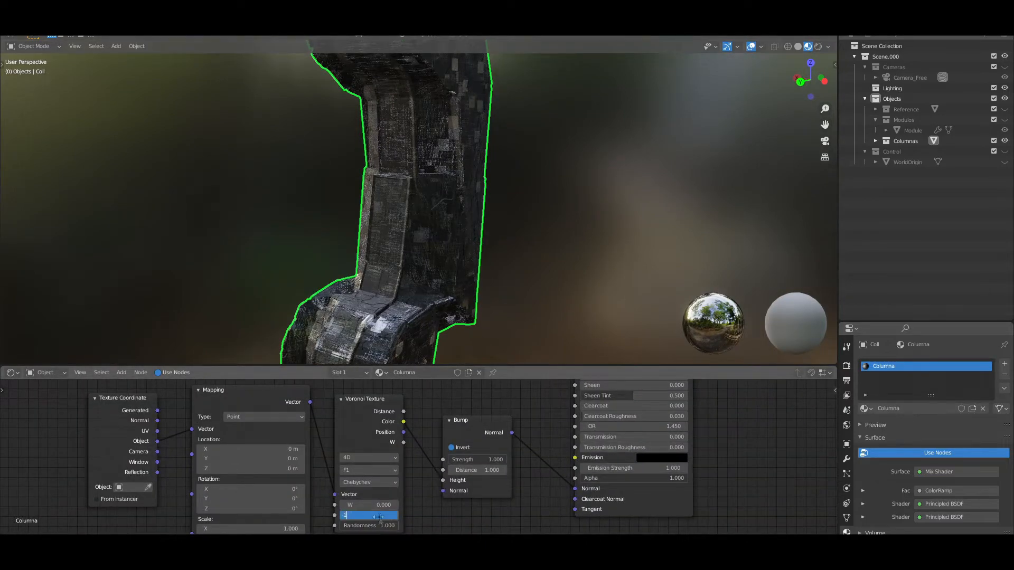
{"action": "key", "text": "Return"}
Set the Scale of the column material's Minkowski Voronoi Texture to 5, checking the pattern on the column
{"action": "scroll", "coordinate": [293, 452], "scroll_direction": "down", "scroll_amount": 1}
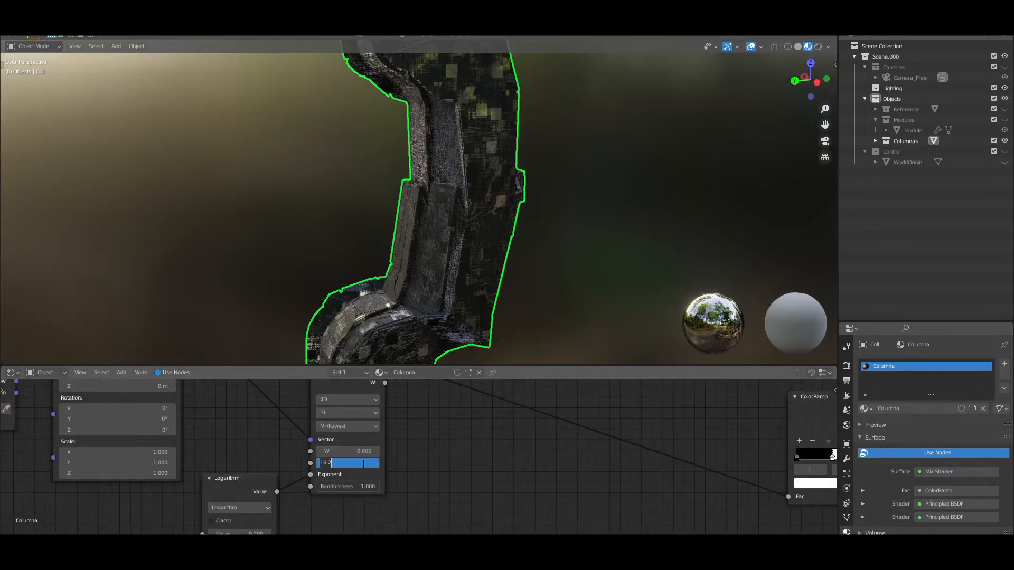
{"action": "middle_click_drag", "start_coordinate": [484, 217], "coordinate": [504, 218]}
{"action": "middle_click_drag", "start_coordinate": [451, 246], "coordinate": [607, 238], "text": "shift"}
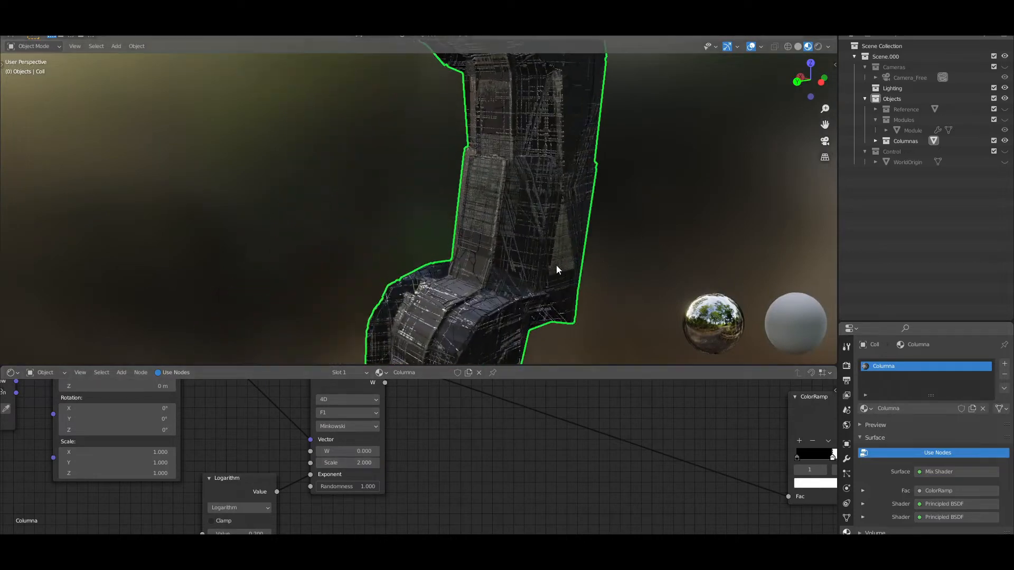
{"action": "scroll", "coordinate": [506, 477], "scroll_direction": "down", "scroll_amount": 1}
{"action": "key", "text": "Return"}
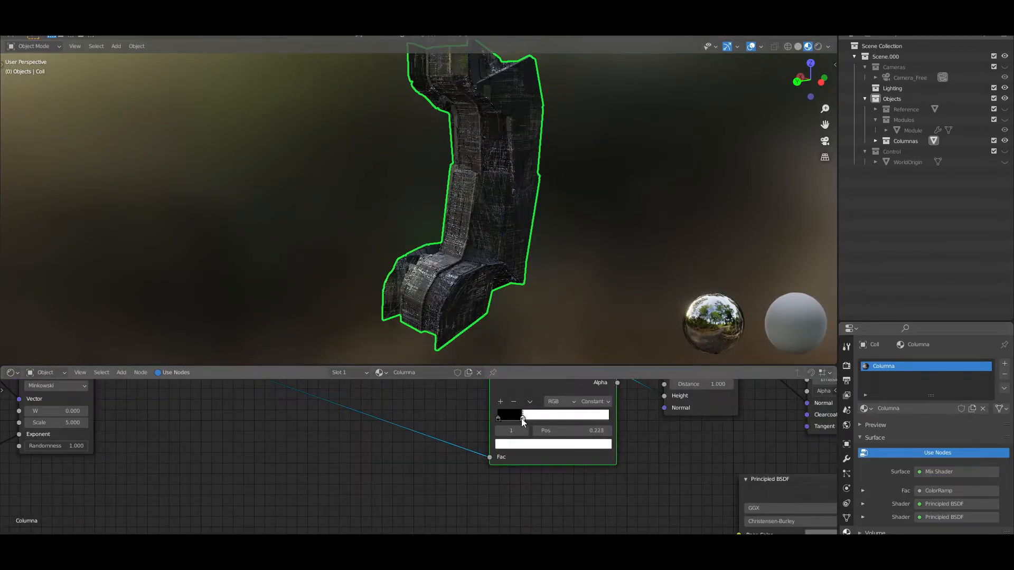
Move the white stop of the column material's Constant ColorRamp to position 0.177
{"action": "left_click_drag", "start_coordinate": [522, 419], "coordinate": [527, 418]}
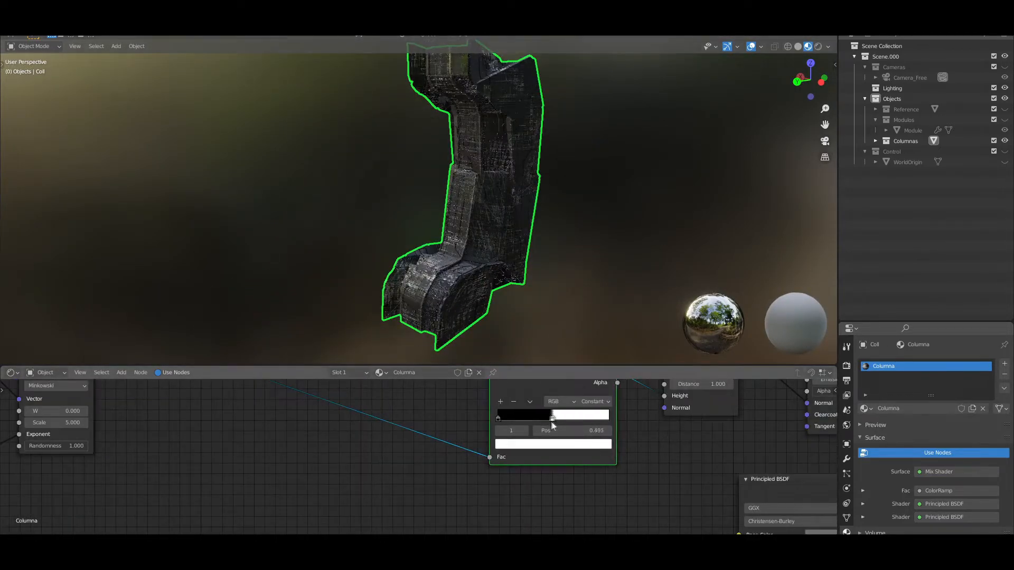
{"action": "scroll", "coordinate": [502, 306], "scroll_direction": "up", "scroll_amount": 3}
{"action": "scroll", "coordinate": [503, 306], "scroll_direction": "down", "scroll_amount": 3}
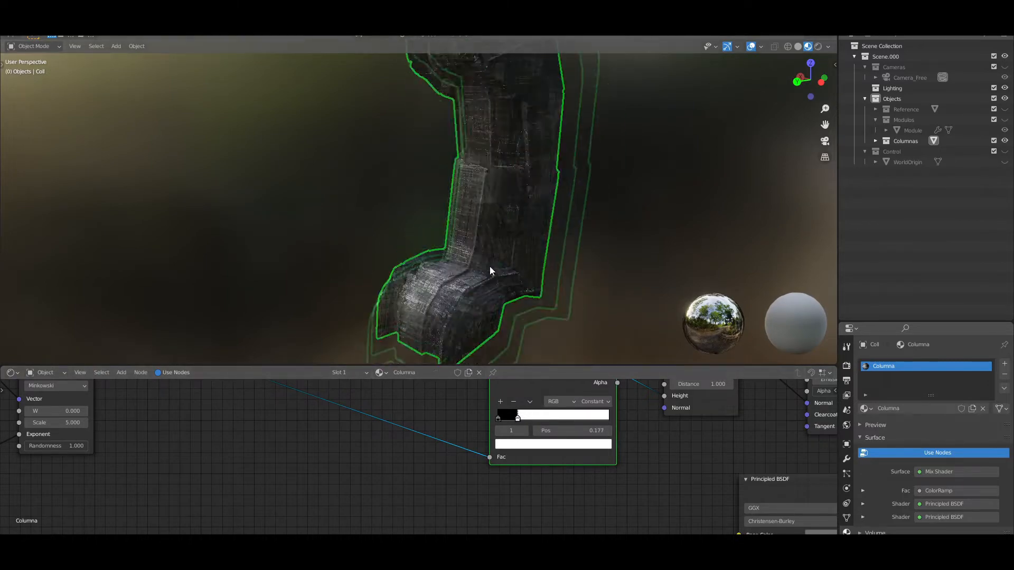
Lock the 3D view to the column object and bring its base into close view
{"action": "scroll", "coordinate": [490, 266], "scroll_direction": "up", "scroll_amount": 3}
{"action": "key", "text": "n"}
{"action": "left_click", "coordinate": [819, 167]}
{"action": "left_click", "coordinate": [547, 202]}
{"action": "scroll", "coordinate": [408, 227], "scroll_direction": "down", "scroll_amount": 4}
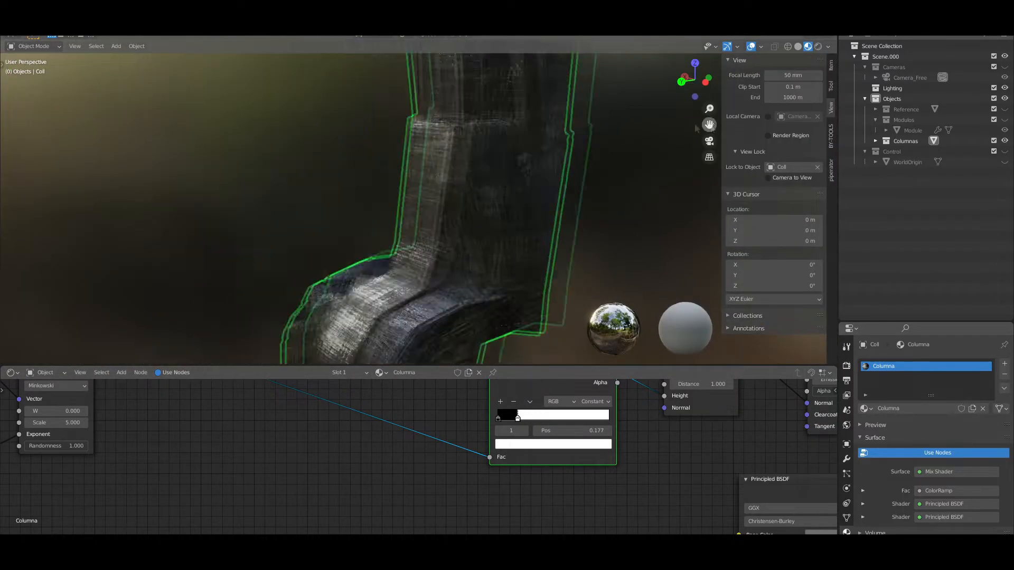
{"action": "scroll", "coordinate": [408, 227], "scroll_direction": "up", "scroll_amount": 2}
{"action": "scroll", "coordinate": [414, 492], "scroll_direction": "down", "scroll_amount": 4}
Preview the bump's Principled BSDF alone and tune the Chebychev Voronoi's Scale and its Mapping X location
{"action": "middle_click_drag", "start_coordinate": [414, 492], "coordinate": [354, 451]}
{"action": "key", "text": "Home"}
{"action": "left_click", "coordinate": [404, 428], "text": "ctrl+shift"}
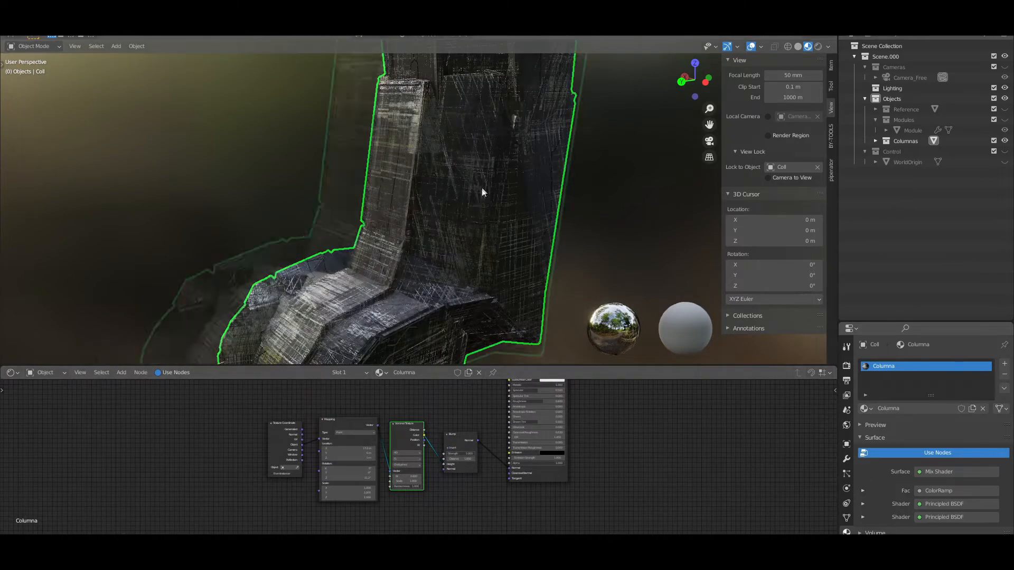
{"action": "left_click", "coordinate": [541, 478], "text": "ctrl+shift"}
{"action": "scroll", "coordinate": [394, 486], "scroll_direction": "up", "scroll_amount": 4}
{"action": "left_click", "coordinate": [419, 473]}
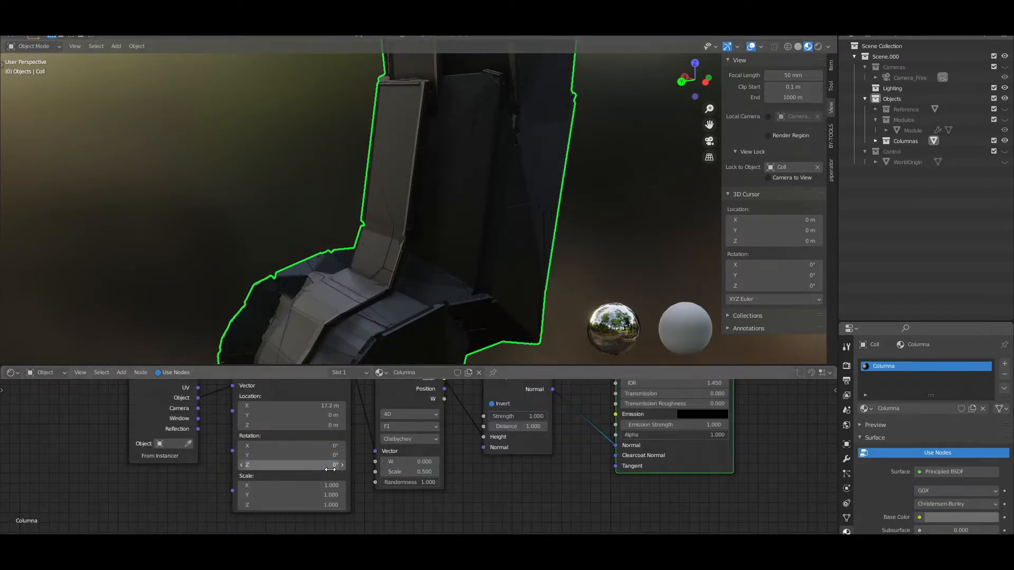
{"action": "scroll", "coordinate": [328, 438], "scroll_direction": "down", "scroll_amount": 1}
{"action": "left_click", "coordinate": [326, 409]}
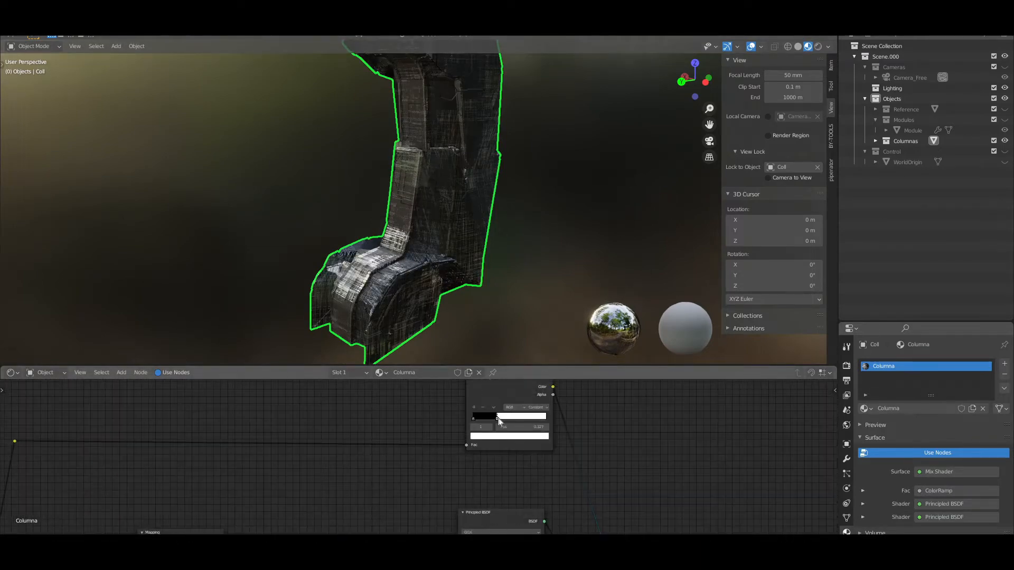
Review and fine-tune the Principled BSDF layers of the Columna material while checking the column
{"action": "mouse_move", "coordinate": [506, 430]}
{"action": "left_mouse_down"}
{"action": "mouse_move", "coordinate": [515, 430]}
{"action": "mouse_move", "coordinate": [506, 430]}
{"action": "left_mouse_up"}
{"action": "middle_click_drag", "start_coordinate": [510, 430], "coordinate": [449, 401]}
{"action": "scroll", "coordinate": [518, 486], "scroll_direction": "up", "scroll_amount": 2}
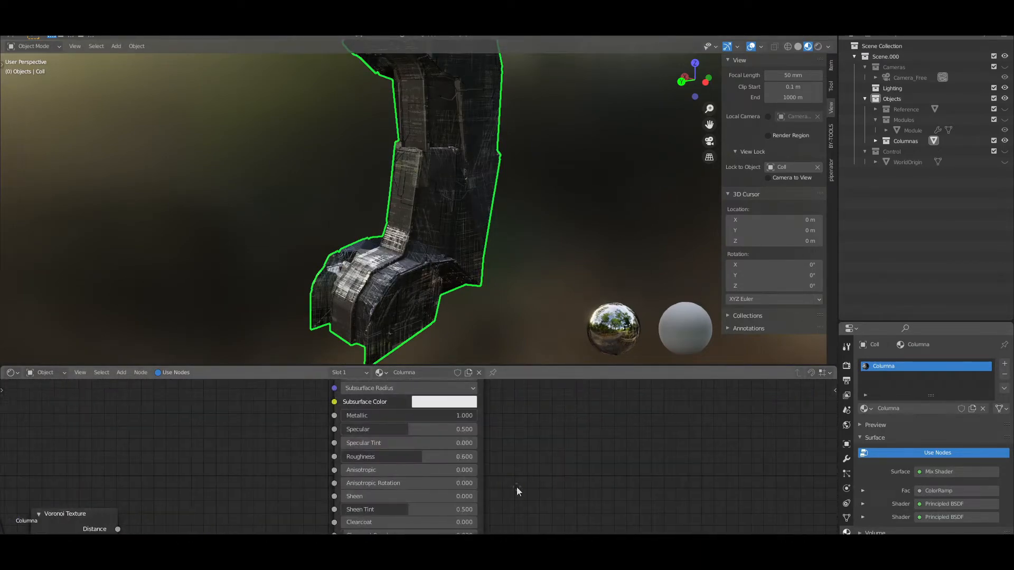
{"action": "mouse_move", "coordinate": [516, 454]}
{"action": "middle_mouse_down"}
{"action": "mouse_move", "coordinate": [527, 438]}
{"action": "mouse_move", "coordinate": [499, 440]}
{"action": "middle_mouse_up"}
{"action": "scroll", "coordinate": [498, 439], "scroll_direction": "down", "scroll_amount": 3}
{"action": "scroll", "coordinate": [498, 439], "scroll_direction": "up", "scroll_amount": 3}
{"action": "mouse_move", "coordinate": [389, 425]}
{"action": "left_mouse_down"}
{"action": "mouse_move", "coordinate": [337, 425]}
{"action": "mouse_move", "coordinate": [400, 425]}
{"action": "left_mouse_up"}
{"action": "left_click", "coordinate": [399, 425]}
{"action": "middle_click_drag", "start_coordinate": [466, 279], "coordinate": [472, 238]}
Set the Strength of the Chebychev Voronoi's Bump node to 10 and turn off its Invert option
{"action": "scroll", "coordinate": [506, 470], "scroll_direction": "down", "scroll_amount": 2}
{"action": "middle_click_drag", "start_coordinate": [420, 514], "coordinate": [471, 452]}
{"action": "scroll", "coordinate": [408, 459], "scroll_direction": "up", "scroll_amount": 5}
{"action": "double_click", "coordinate": [360, 447]}
{"action": "type", "text": "10"}
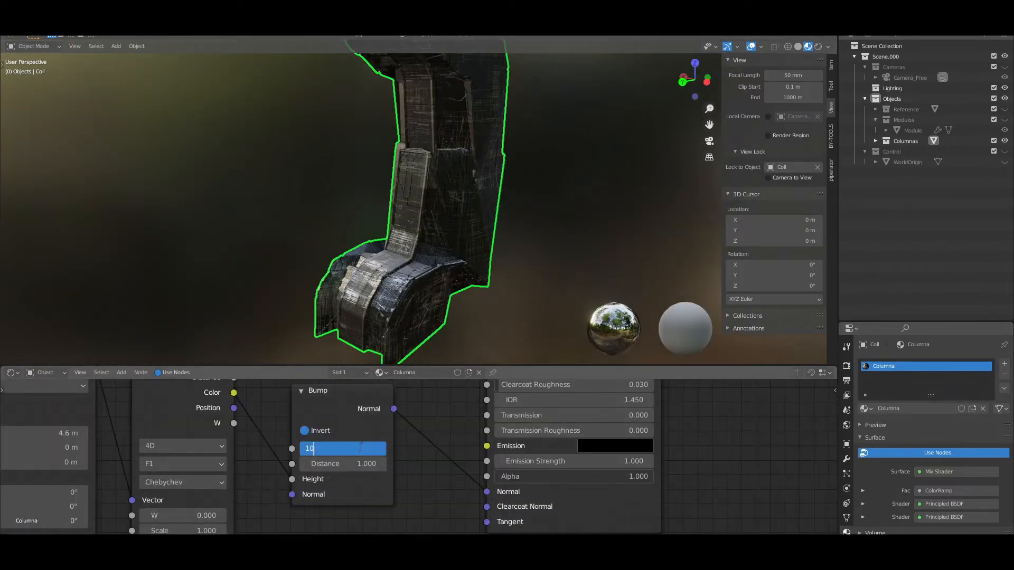
{"action": "left_click", "coordinate": [321, 433]}
{"action": "scroll", "coordinate": [467, 199], "scroll_direction": "up", "scroll_amount": 5}
{"action": "scroll", "coordinate": [467, 199], "scroll_direction": "down", "scroll_amount": 6}
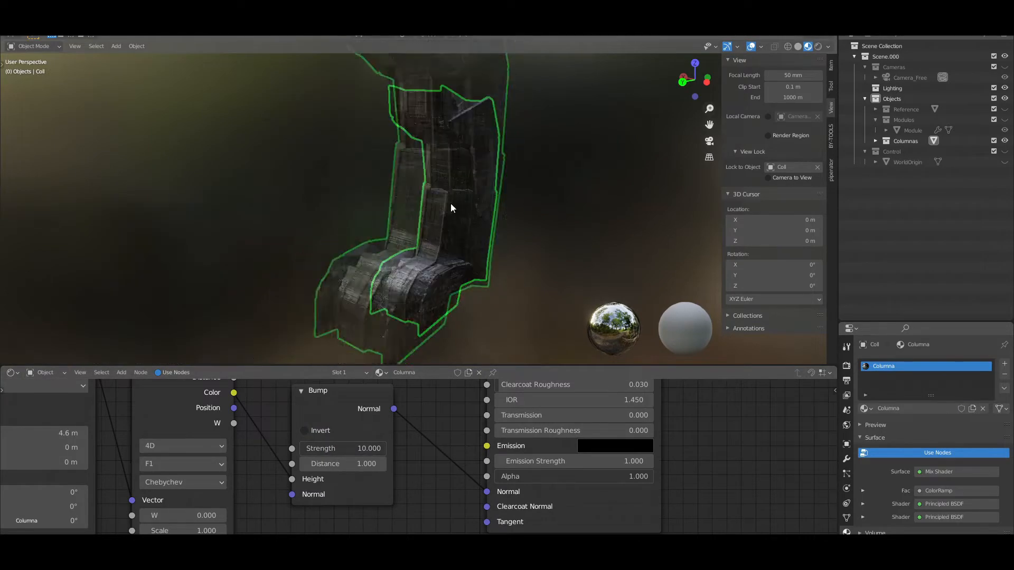
Clear the view lock on the column and show the Modulos collection again
{"action": "left_click", "coordinate": [817, 167]}
{"action": "left_click", "coordinate": [1005, 120]}
{"action": "scroll", "coordinate": [565, 203], "scroll_direction": "down", "scroll_amount": 2}
{"action": "mouse_move", "coordinate": [709, 127]}
{"action": "middle_mouse_down", "text": "shift"}
{"action": "mouse_move", "coordinate": [605, 275]}
{"action": "mouse_move", "coordinate": [623, 294]}
{"action": "middle_mouse_up", "text": "shift"}
{"action": "key", "text": "n"}
Examine the module and column with the preview HDRI at 0° rotation and under a darker, rotated environment
{"action": "left_click", "coordinate": [828, 47]}
{"action": "mouse_move", "coordinate": [840, 160]}
{"action": "left_mouse_down"}
{"action": "mouse_move", "coordinate": [858, 160]}
{"action": "mouse_move", "coordinate": [846, 159]}
{"action": "left_mouse_up"}
{"action": "left_click", "coordinate": [846, 157]}
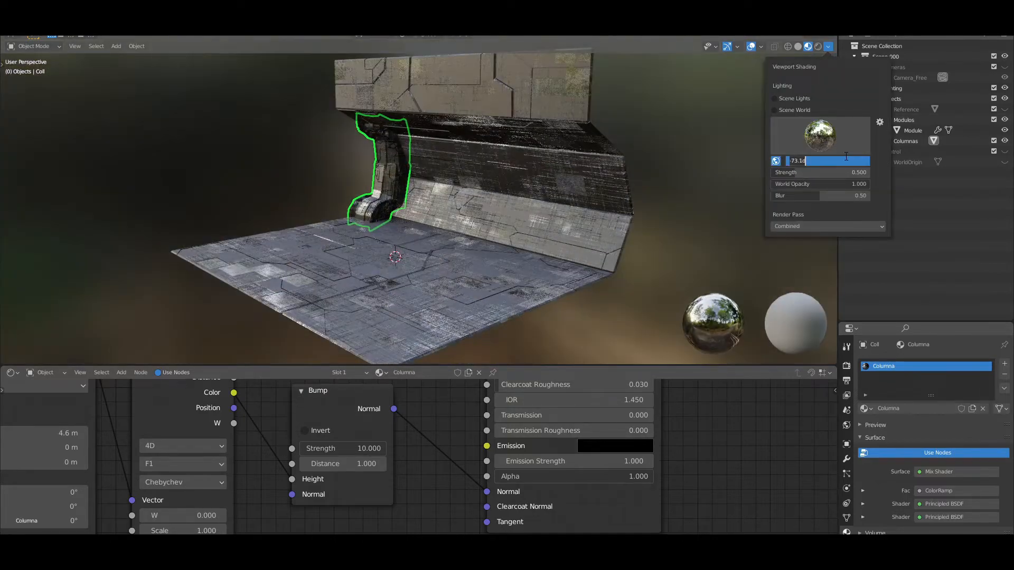
{"action": "type", "text": "0"}
{"action": "key", "text": "Return"}
{"action": "left_click", "coordinate": [822, 141]}
{"action": "left_click", "coordinate": [819, 172]}
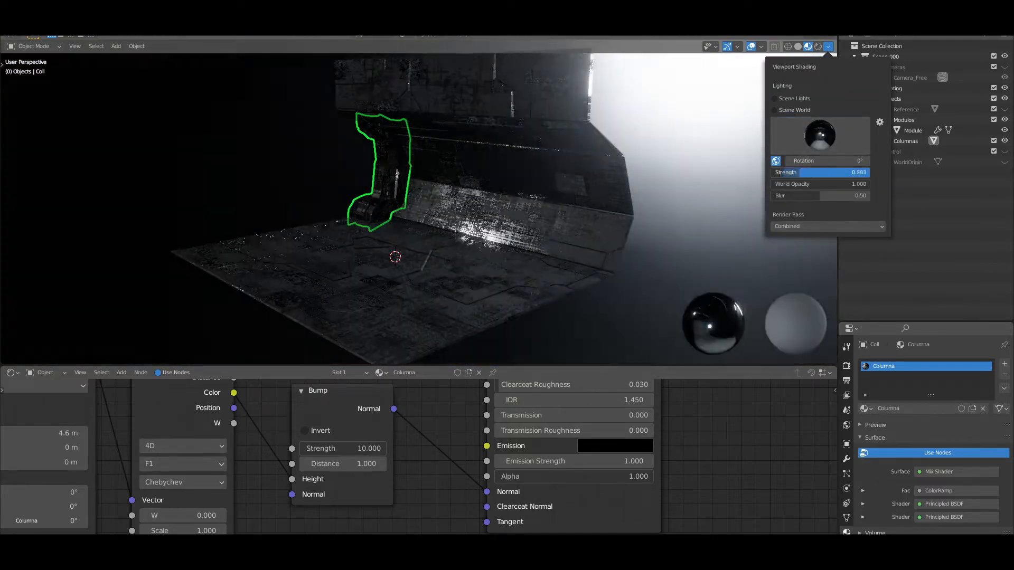
{"action": "mouse_move", "coordinate": [805, 161]}
{"action": "left_mouse_down"}
{"action": "mouse_move", "coordinate": [829, 160]}
{"action": "mouse_move", "coordinate": [760, 161]}
{"action": "left_mouse_up"}
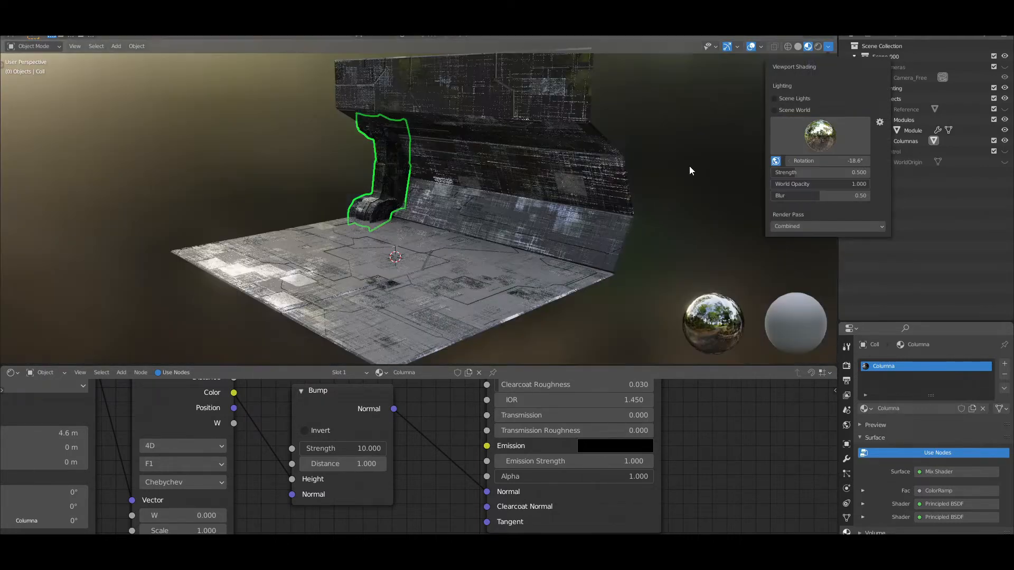
Compare the module and column under further preview HDRI environments, finishing on the forest one
{"action": "left_click", "coordinate": [863, 181]}
{"action": "mouse_move", "coordinate": [790, 175]}
{"action": "left_mouse_down"}
{"action": "mouse_move", "coordinate": [828, 174]}
{"action": "mouse_move", "coordinate": [803, 174]}
{"action": "left_mouse_up"}
{"action": "left_click", "coordinate": [814, 140]}
{"action": "left_click", "coordinate": [755, 173]}
{"action": "left_click", "coordinate": [818, 140]}
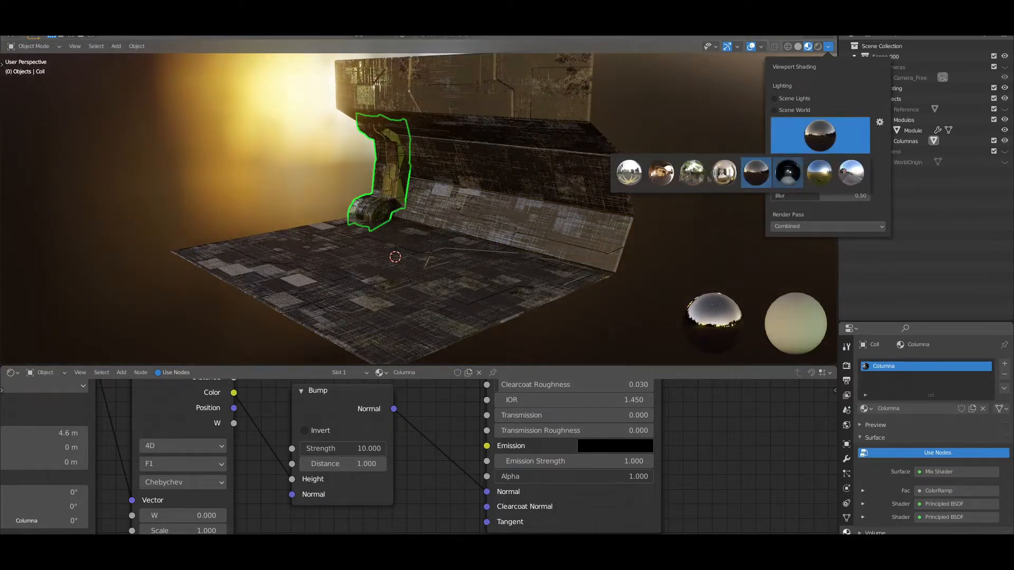
{"action": "left_click", "coordinate": [693, 173]}
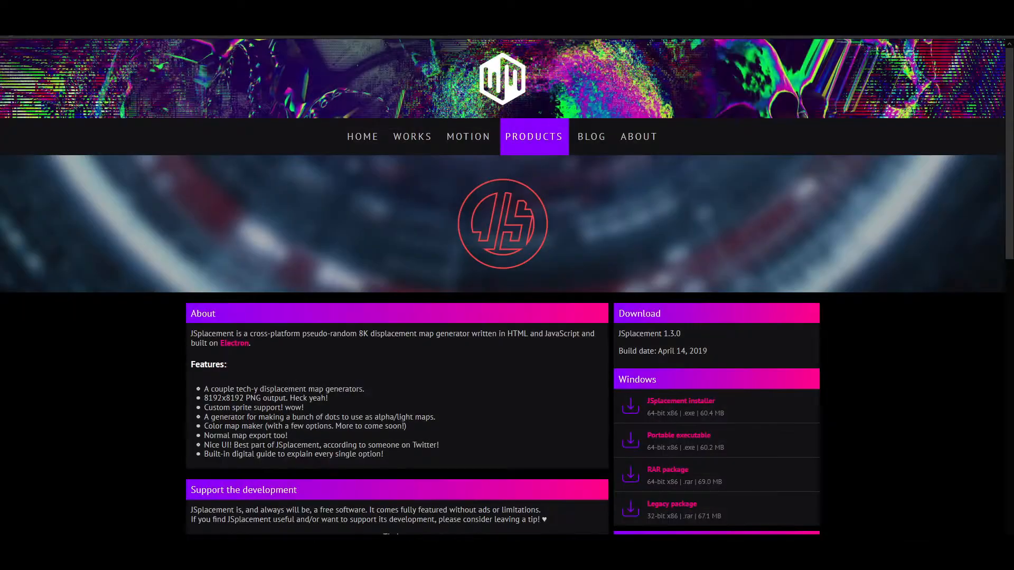
Switch to the JSplacement product page and look through its features and download options
{"action": "scroll", "coordinate": [502, 286], "scroll_direction": "down", "scroll_amount": 1}
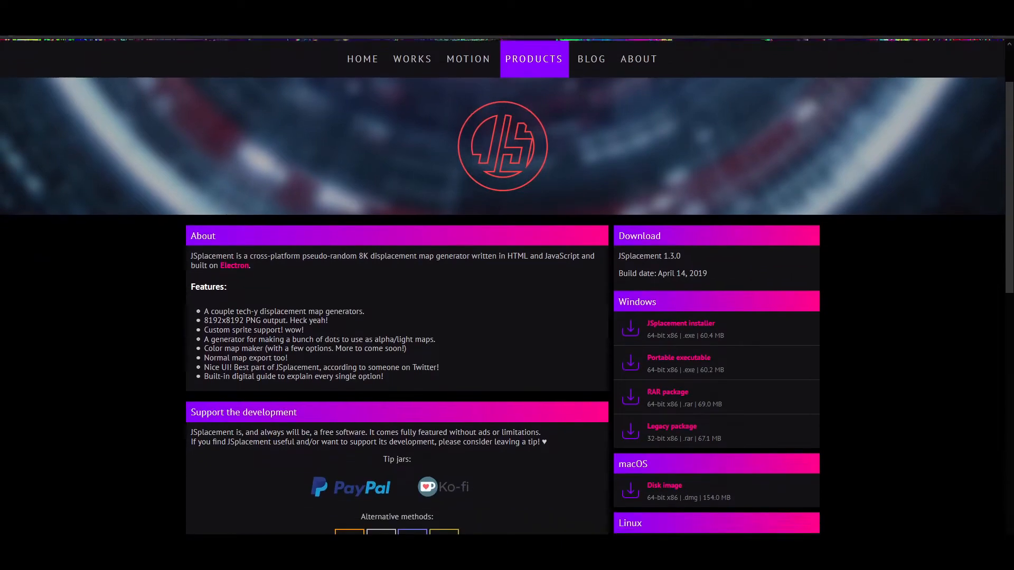
{"action": "scroll", "coordinate": [503, 286], "scroll_direction": "down", "scroll_amount": 3}
{"action": "scroll", "coordinate": [503, 286], "scroll_direction": "down", "scroll_amount": 3}
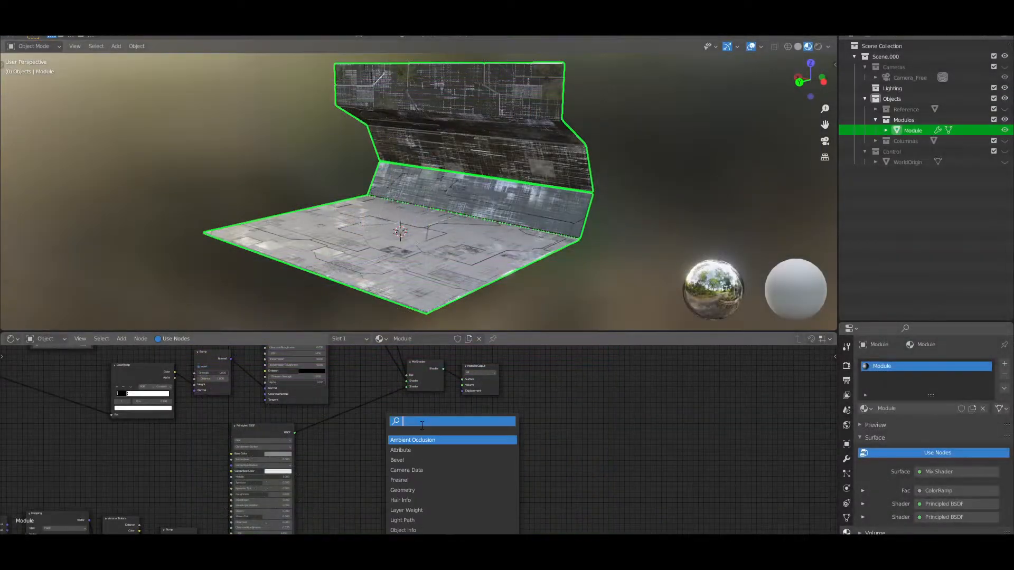
Add an Image Texture node to the Module material in Blender and load Height.png into it
{"action": "left_click", "coordinate": [411, 454]}
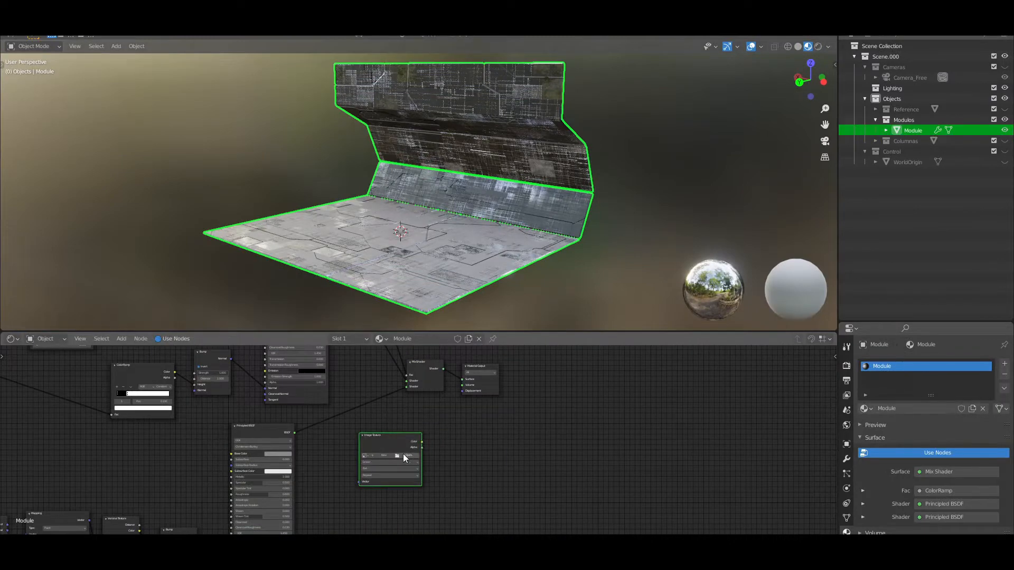
{"action": "left_click", "coordinate": [395, 190]}
{"action": "left_click", "coordinate": [681, 444]}
Connect the Height.png Color output to the Material Output's Displacement and check the module
{"action": "scroll", "coordinate": [473, 441], "scroll_direction": "up", "scroll_amount": 3}
{"action": "middle_click_drag", "start_coordinate": [473, 441], "coordinate": [448, 446]}
{"action": "left_click_drag", "start_coordinate": [397, 446], "coordinate": [448, 383]}
{"action": "middle_click_drag", "start_coordinate": [486, 241], "coordinate": [503, 227]}
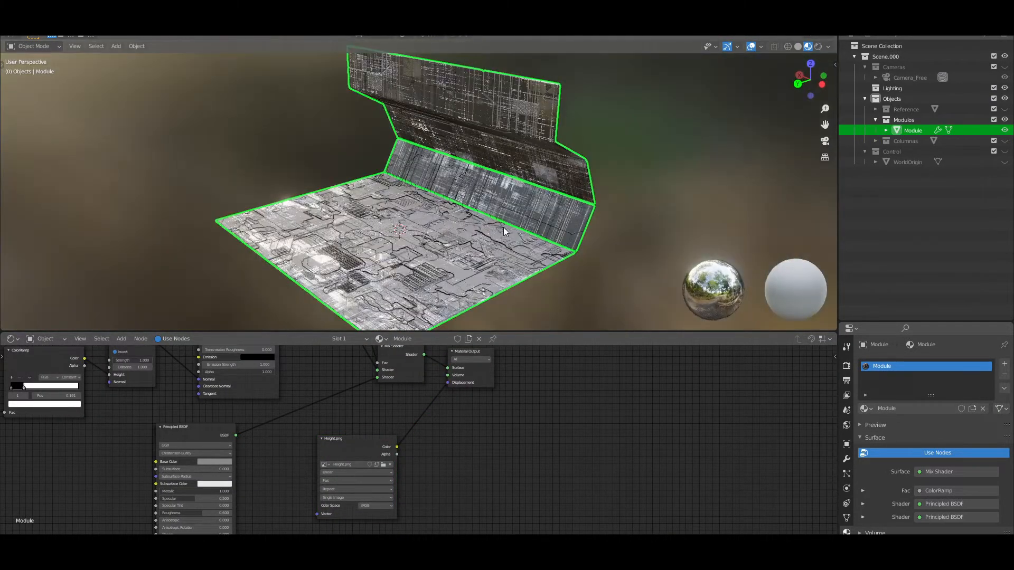
Insert a Displacement node before the Material Output and feed the Height.png Color into its Height input
{"action": "left_click", "coordinate": [391, 399]}
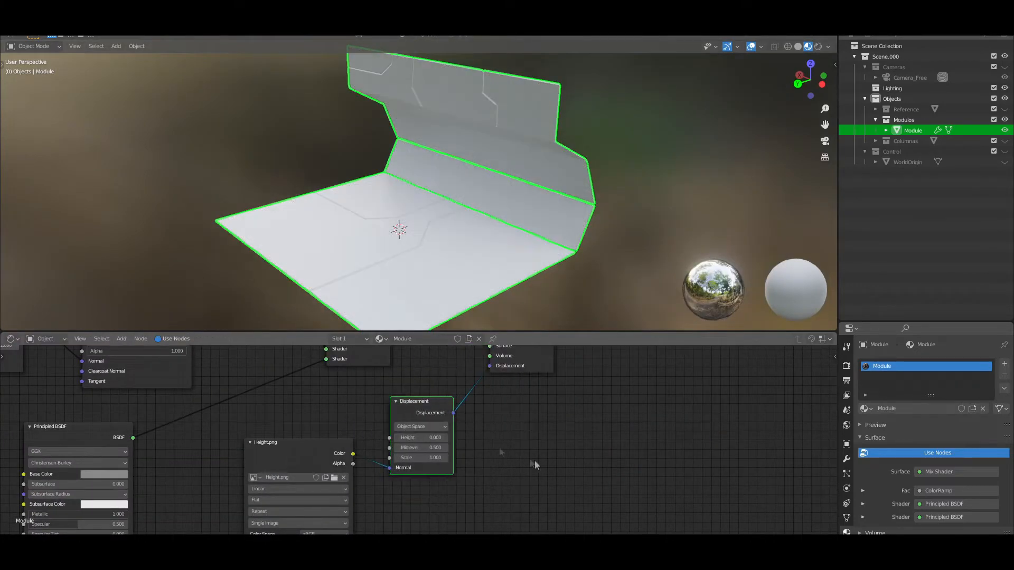
{"action": "left_click_drag", "start_coordinate": [301, 452], "coordinate": [299, 467]}
{"action": "scroll", "coordinate": [414, 439], "scroll_direction": "up", "scroll_amount": 4}
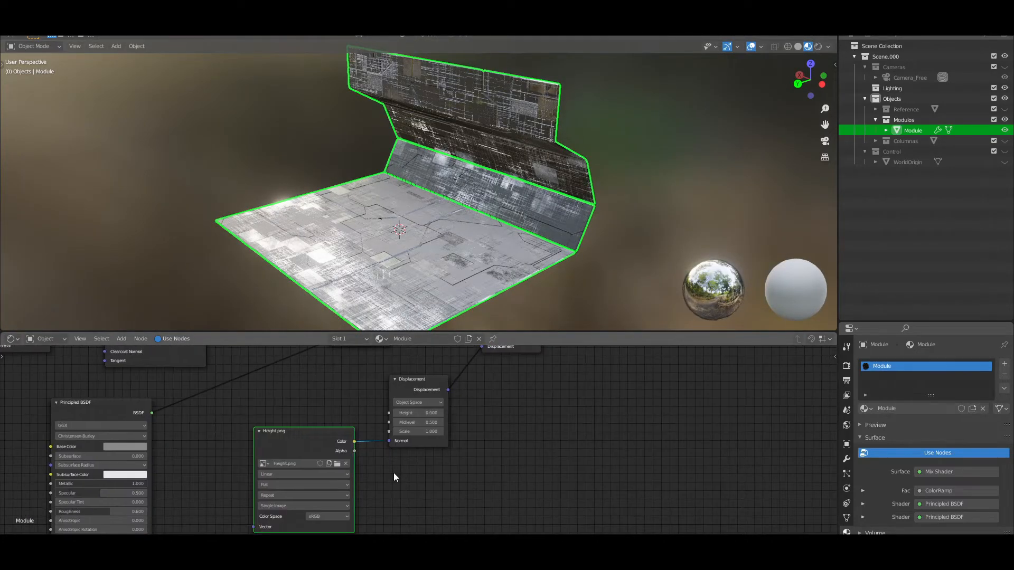
{"action": "left_click_drag", "start_coordinate": [390, 441], "coordinate": [390, 414]}
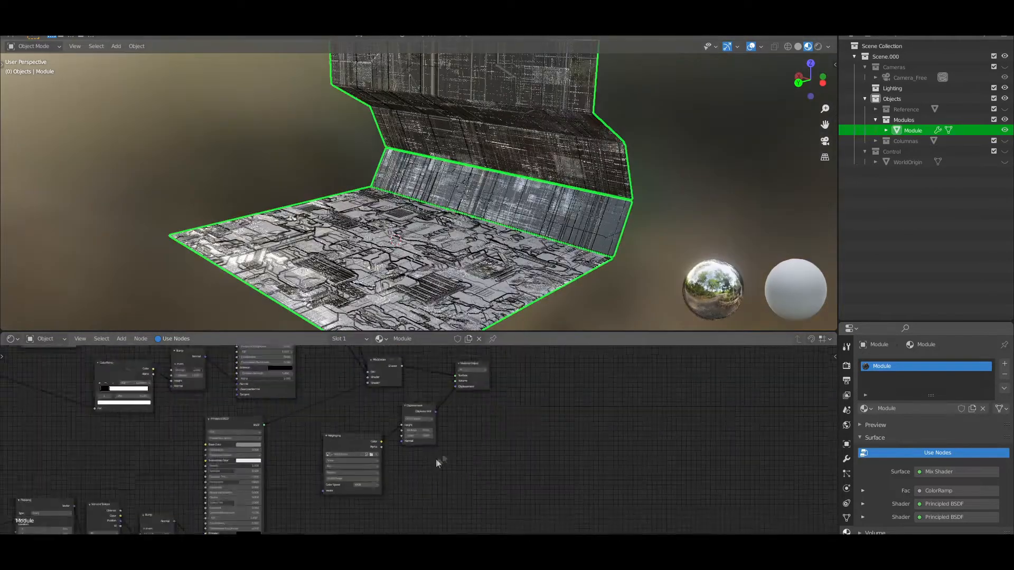
Move the Height.png and Displacement nodes below the other nodes and route their link through a reroute point
{"action": "scroll", "coordinate": [404, 365], "scroll_direction": "down", "scroll_amount": 3}
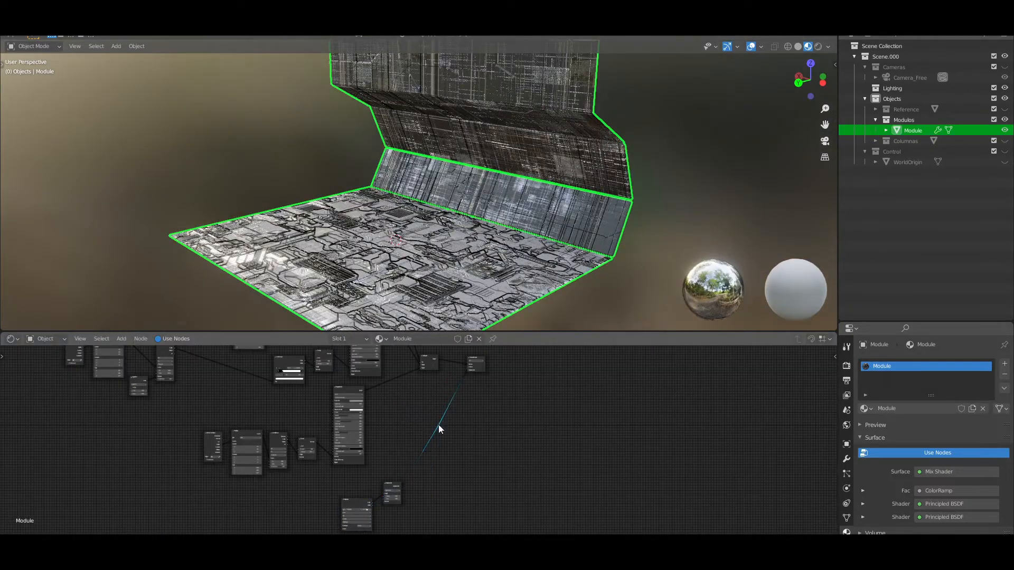
{"action": "middle_click_drag", "start_coordinate": [417, 516], "coordinate": [436, 461]}
{"action": "scroll", "coordinate": [436, 461], "scroll_direction": "up", "scroll_amount": 8}
{"action": "left_click_drag", "start_coordinate": [273, 428], "coordinate": [272, 419]}
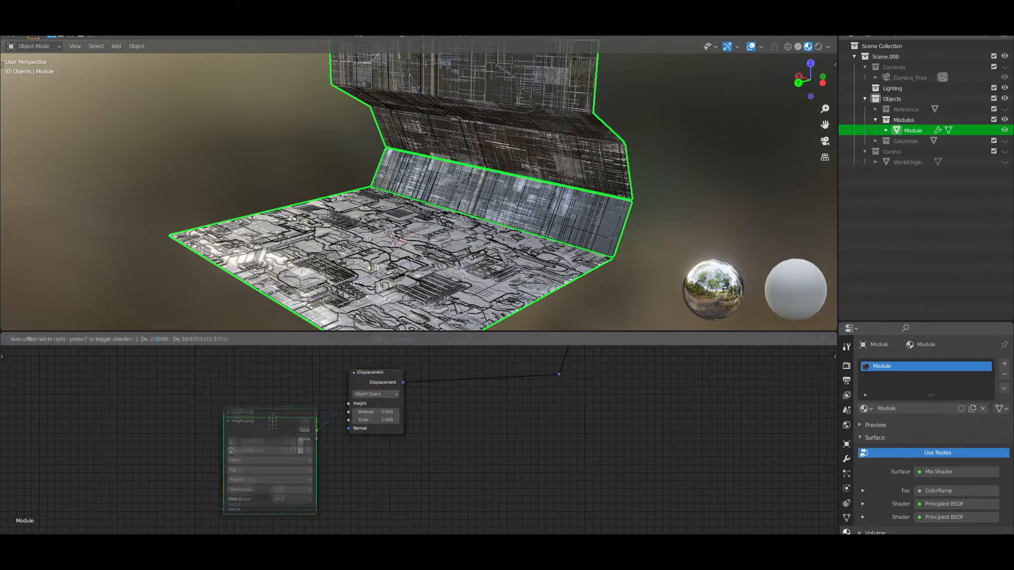
Place the Displacement branch below the shaders and add Texture Coordinate and Mapping nodes to the Height.png texture
{"action": "left_click", "coordinate": [558, 374], "text": "shift"}
{"action": "scroll", "coordinate": [422, 418], "scroll_direction": "down", "scroll_amount": 8}
{"action": "middle_click_drag", "start_coordinate": [395, 423], "coordinate": [386, 442]}
{"action": "left_click_drag", "start_coordinate": [386, 442], "coordinate": [326, 438]}
{"action": "scroll", "coordinate": [361, 434], "scroll_direction": "up", "scroll_amount": 4}
{"action": "left_click_drag", "start_coordinate": [417, 417], "coordinate": [421, 423]}
{"action": "scroll", "coordinate": [421, 424], "scroll_direction": "down", "scroll_amount": 6}
{"action": "middle_click_drag", "start_coordinate": [420, 424], "coordinate": [423, 493]}
{"action": "scroll", "coordinate": [424, 494], "scroll_direction": "up", "scroll_amount": 7}
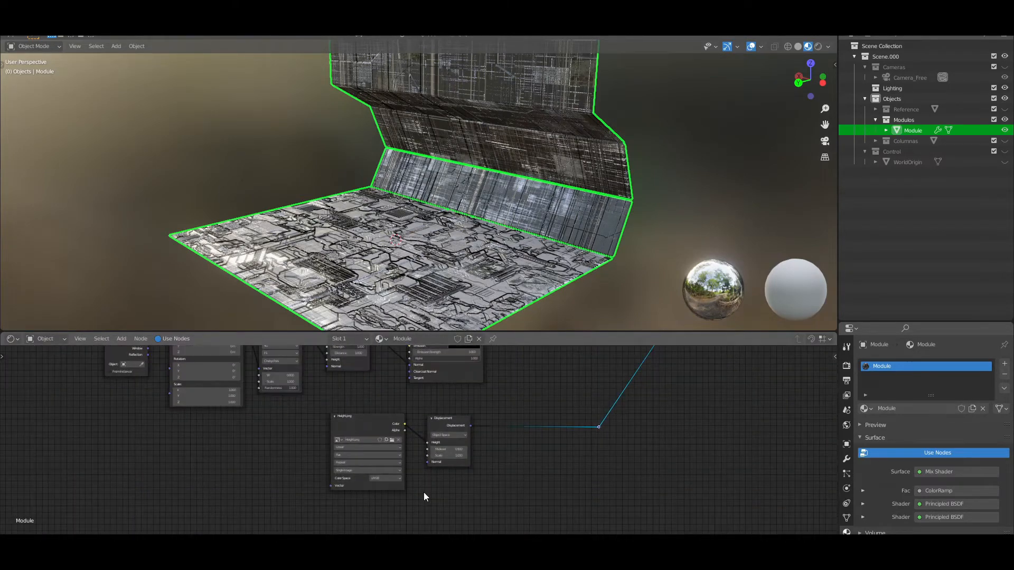
{"action": "key", "text": "ctrl+t"}
{"action": "scroll", "coordinate": [376, 525], "scroll_direction": "up", "scroll_amount": 1}
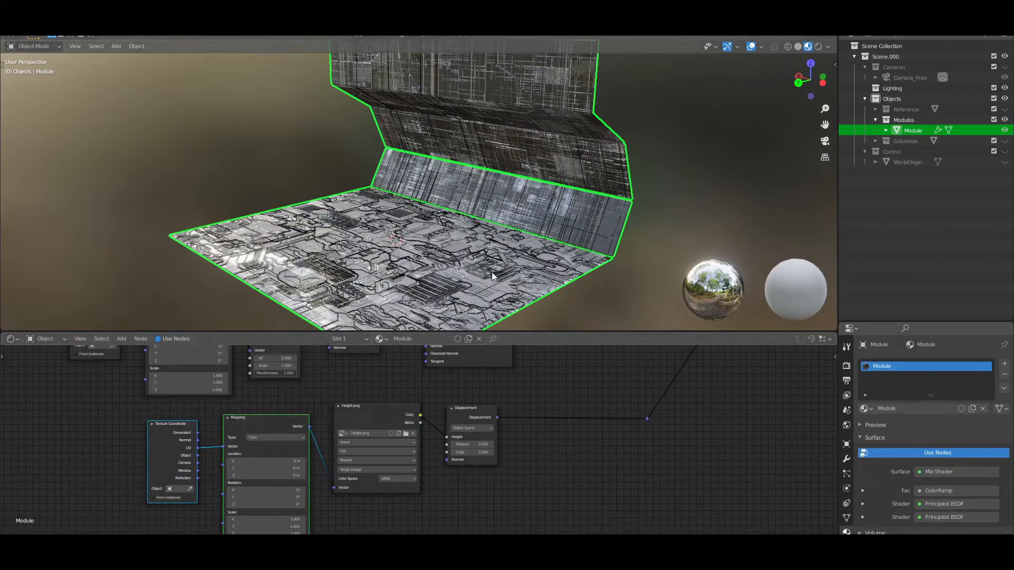
Shift the Mapping node's X location to 10.9 m
{"action": "scroll", "coordinate": [364, 496], "scroll_direction": "up", "scroll_amount": 4}
{"action": "middle_click_drag", "start_coordinate": [353, 520], "coordinate": [415, 475]}
{"action": "left_click_drag", "start_coordinate": [317, 406], "coordinate": [359, 406]}
{"action": "scroll", "coordinate": [607, 425], "scroll_direction": "down", "scroll_amount": 2}
{"action": "middle_click_drag", "start_coordinate": [607, 425], "coordinate": [457, 450]}
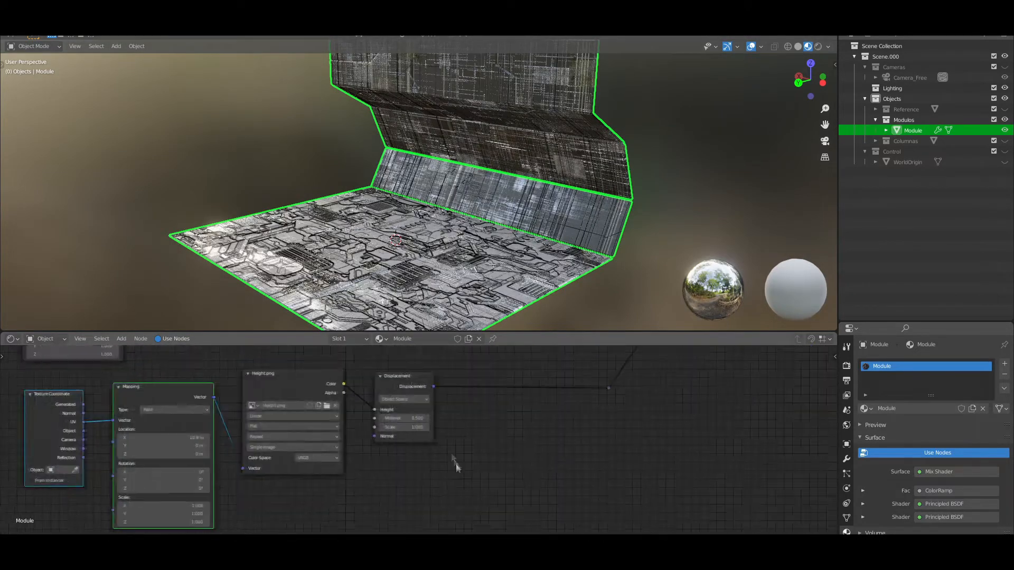
Set the Displacement node's Midlevel to 0 and Scale to 0.1
{"action": "scroll", "coordinate": [457, 450], "scroll_direction": "up", "scroll_amount": 1}
{"action": "left_click", "coordinate": [401, 412]}
{"action": "left_click_drag", "start_coordinate": [407, 424], "coordinate": [404, 424]}
{"action": "scroll", "coordinate": [538, 282], "scroll_direction": "down", "scroll_amount": 1}
{"action": "mouse_move", "coordinate": [538, 282]}
{"action": "middle_mouse_down"}
{"action": "mouse_move", "coordinate": [591, 277]}
{"action": "mouse_move", "coordinate": [539, 280]}
{"action": "middle_mouse_up"}
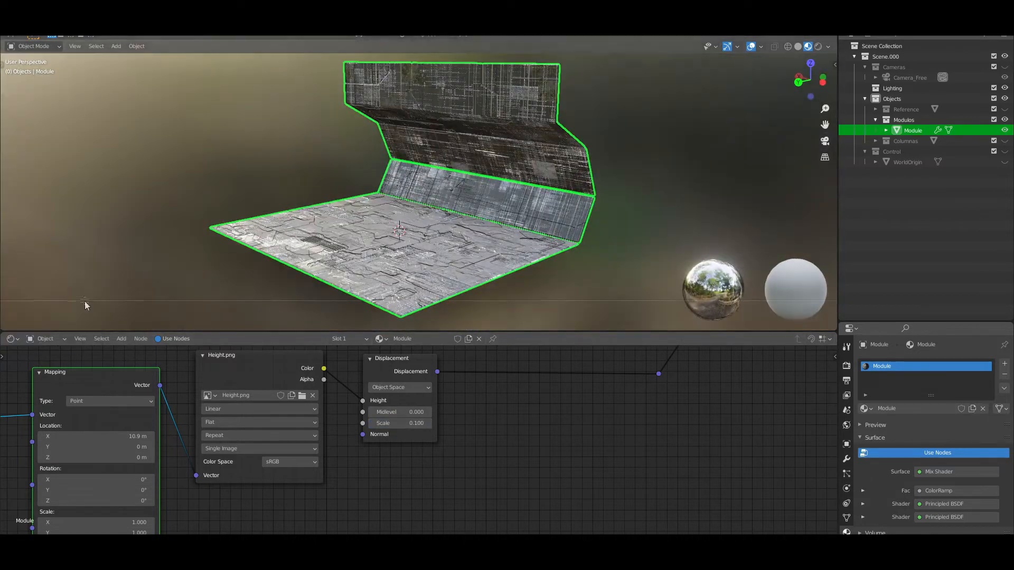
Split the 3D viewport vertically and turn the new area into a UV Editor
{"action": "left_click", "coordinate": [233, 233]}
{"action": "left_click", "coordinate": [37, 46]}
{"action": "left_click", "coordinate": [10, 37]}
{"action": "left_click", "coordinate": [26, 85]}
{"action": "left_click", "coordinate": [116, 60]}
Select the whole Module mesh in Edit Mode and unwrap it with Smart UV Project
{"action": "key", "text": "Tab"}
{"action": "key", "text": "a"}
{"action": "key", "text": "u"}
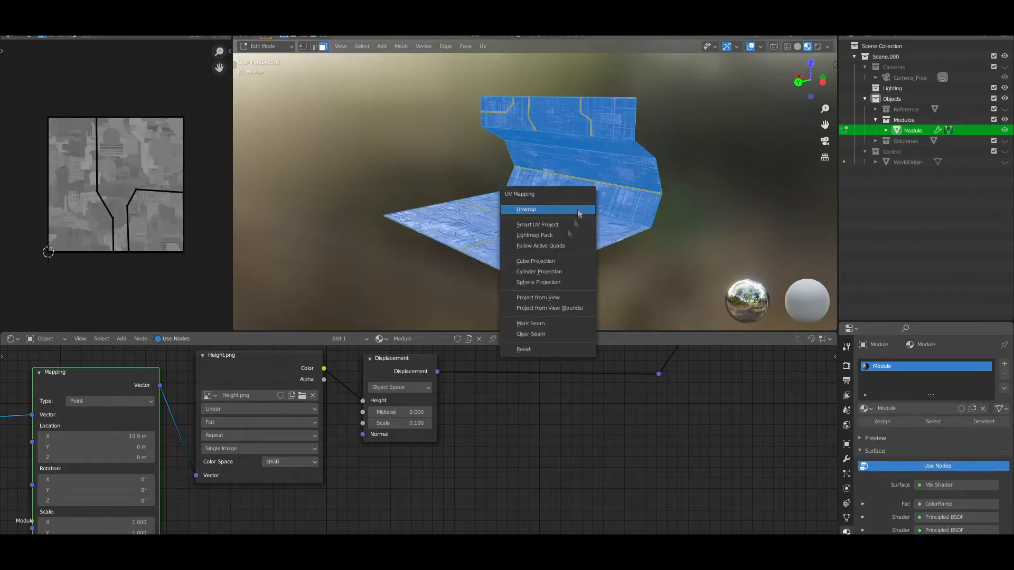
{"action": "left_click", "coordinate": [537, 225]}
{"action": "left_click", "coordinate": [571, 306]}
{"action": "scroll", "coordinate": [615, 226], "scroll_direction": "up", "scroll_amount": 3}
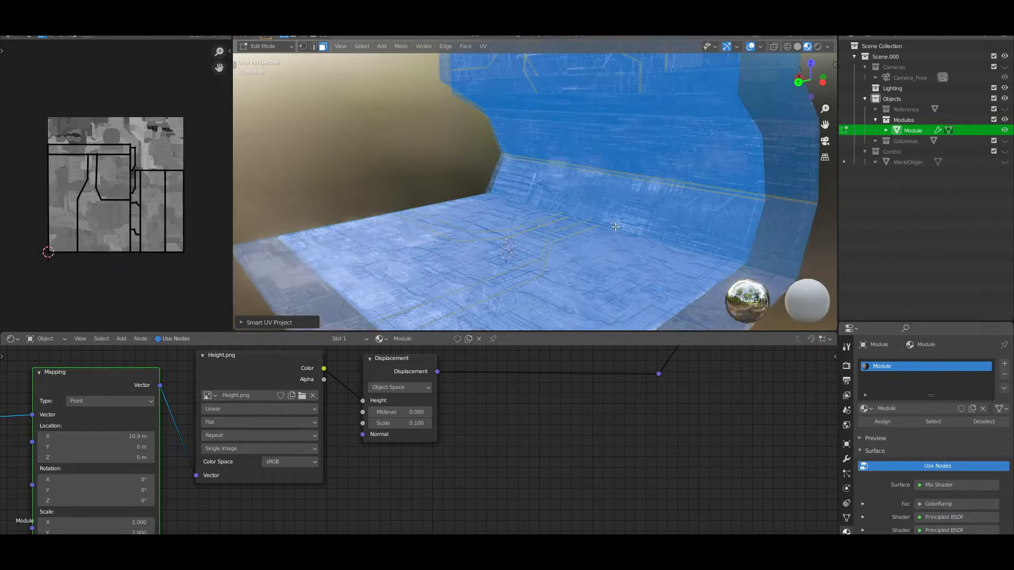
{"action": "scroll", "coordinate": [108, 193], "scroll_direction": "up", "scroll_amount": 3}
{"action": "scroll", "coordinate": [108, 193], "scroll_direction": "down", "scroll_amount": 2}
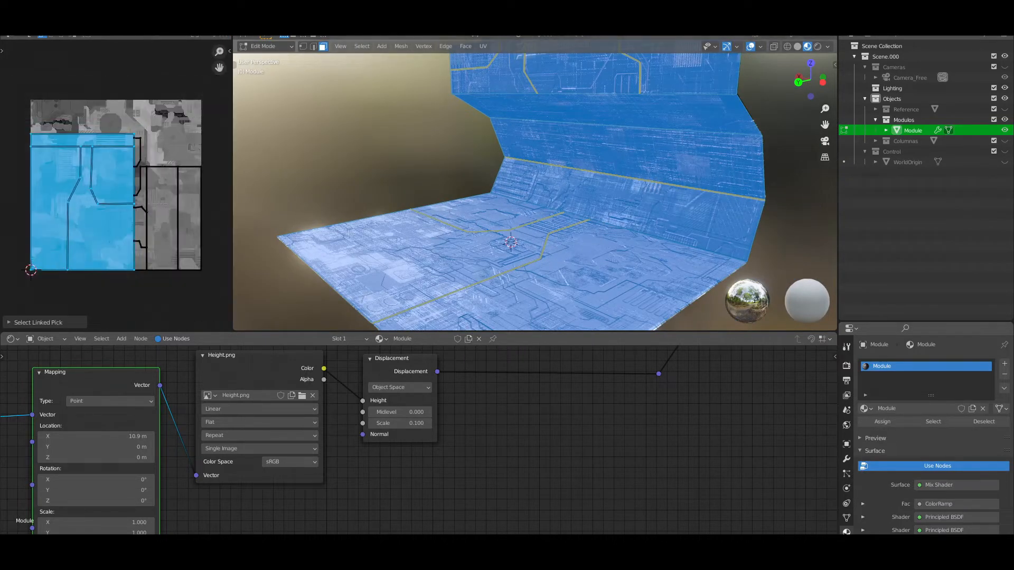
Try moving the largest linked UV island in the UV Editor
{"action": "left_click", "coordinate": [169, 232]}
{"action": "key", "text": "l"}
{"action": "key", "text": "g"}
{"action": "right_click", "coordinate": [188, 238]}
Return the Module to Object Mode and join the UV Editor area back into the 3D viewport
{"action": "key", "text": "Tab"}
{"action": "scroll", "coordinate": [571, 198], "scroll_direction": "down", "scroll_amount": 3}
{"action": "middle_click_drag", "start_coordinate": [576, 195], "coordinate": [597, 182]}
{"action": "scroll", "coordinate": [535, 201], "scroll_direction": "up", "scroll_amount": 2}
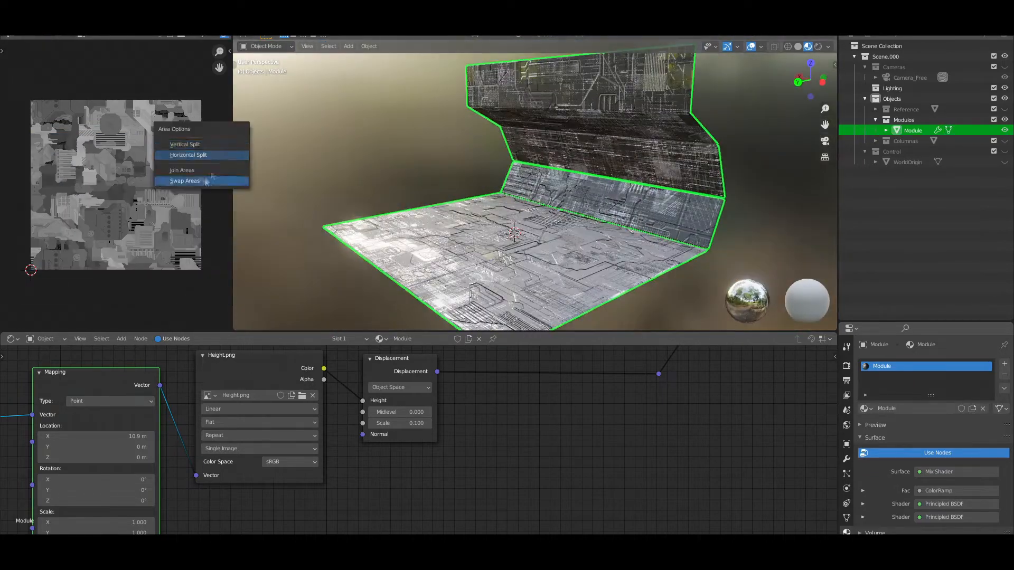
{"action": "left_click", "coordinate": [201, 171]}
{"action": "left_click", "coordinate": [194, 174]}
Reset the X location of the Height.png Mapping node to 0 m
{"action": "scroll", "coordinate": [491, 241], "scroll_direction": "down", "scroll_amount": 1}
{"action": "middle_click_drag", "start_coordinate": [495, 243], "coordinate": [502, 244]}
{"action": "middle_click_drag", "start_coordinate": [375, 500], "coordinate": [490, 484]}
{"action": "left_click_drag", "start_coordinate": [232, 421], "coordinate": [169, 421]}
{"action": "type", "text": "1"}
{"action": "key", "text": "Return"}
Adjust the Displacement node's Midlevel and set its Scale to 0.1
{"action": "left_click", "coordinate": [512, 422], "text": "ctrl+shift"}
{"action": "middle_click_drag", "start_coordinate": [586, 436], "coordinate": [533, 459]}
{"action": "double_click", "coordinate": [470, 430]}
{"action": "type", "text": "0.1"}
{"action": "key", "text": "Return"}
{"action": "scroll", "coordinate": [471, 411], "scroll_direction": "up", "scroll_amount": 1}
{"action": "left_click_drag", "start_coordinate": [472, 411], "coordinate": [504, 411]}
{"action": "scroll", "coordinate": [486, 430], "scroll_direction": "down", "scroll_amount": 3}
{"action": "key", "text": "Return"}
{"action": "mouse_move", "coordinate": [497, 212]}
{"action": "middle_mouse_down"}
{"action": "mouse_move", "coordinate": [573, 205]}
{"action": "mouse_move", "coordinate": [496, 211]}
{"action": "middle_mouse_up"}
Preview the Mix Shader on the module and set the Displacement node's Midlevel to 0.1
{"action": "scroll", "coordinate": [600, 433], "scroll_direction": "down", "scroll_amount": 5}
{"action": "middle_click_drag", "start_coordinate": [534, 369], "coordinate": [453, 410]}
{"action": "scroll", "coordinate": [452, 410], "scroll_direction": "up", "scroll_amount": 1}
{"action": "left_click", "coordinate": [359, 376], "text": "ctrl+shift"}
{"action": "scroll", "coordinate": [540, 249], "scroll_direction": "up", "scroll_amount": 1}
{"action": "scroll", "coordinate": [540, 249], "scroll_direction": "down", "scroll_amount": 1}
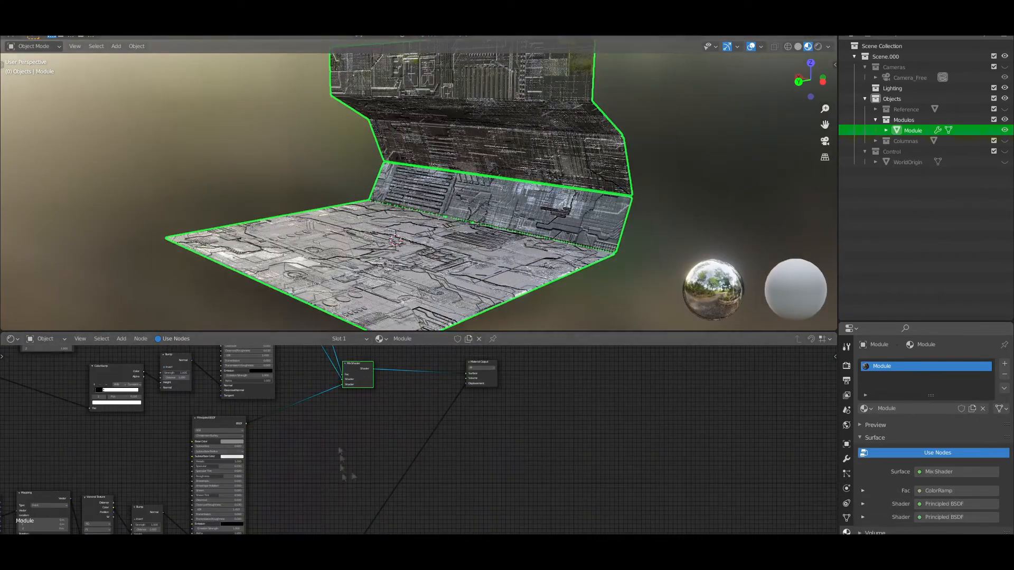
{"action": "middle_click_drag", "start_coordinate": [343, 468], "coordinate": [393, 359]}
{"action": "scroll", "coordinate": [370, 369], "scroll_direction": "up", "scroll_amount": 4}
{"action": "double_click", "coordinate": [324, 467]}
{"action": "type", "text": ".1"}
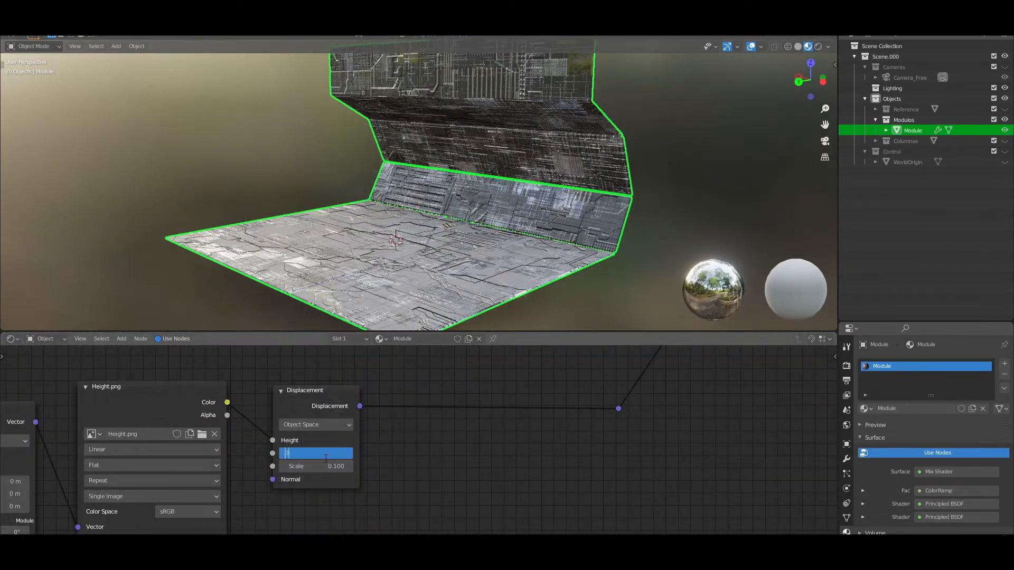
{"action": "key", "text": "Return"}
Preview the Displacement output, set its Midlevel to 0.5 and Scale to 0.15, and return to the Mix Shader preview
{"action": "scroll", "coordinate": [327, 457], "scroll_direction": "down", "scroll_amount": 6}
{"action": "left_click", "coordinate": [341, 414], "text": "ctrl+shift"}
{"action": "scroll", "coordinate": [344, 451], "scroll_direction": "up", "scroll_amount": 4}
{"action": "type", "text": ".5"}
{"action": "key", "text": "Return"}
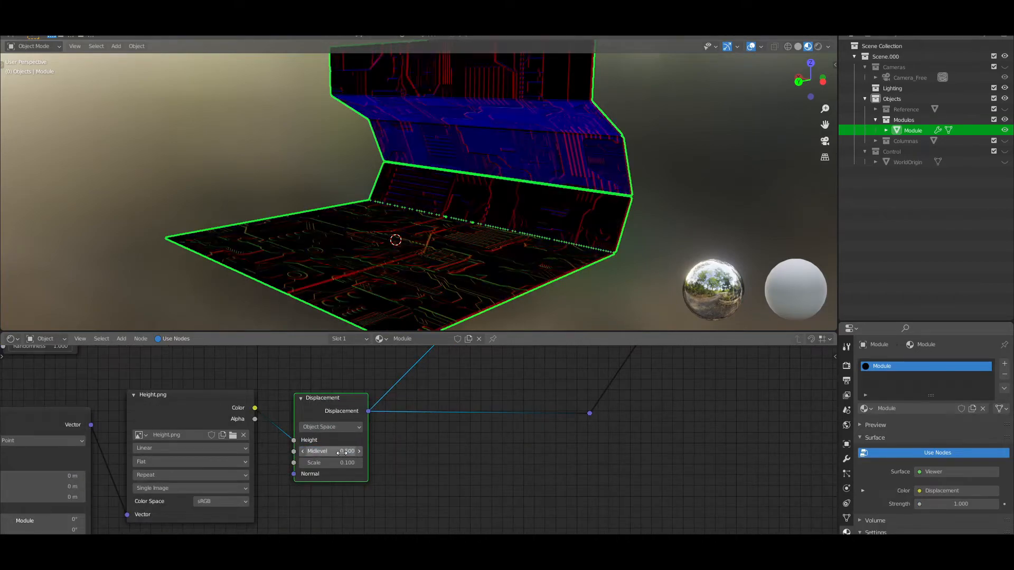
{"action": "type", "text": ".2"}
{"action": "key", "text": "Return"}
{"action": "scroll", "coordinate": [466, 445], "scroll_direction": "down", "scroll_amount": 8}
{"action": "left_click", "coordinate": [375, 416], "text": "ctrl+shift"}
{"action": "scroll", "coordinate": [464, 220], "scroll_direction": "down", "scroll_amount": 2}
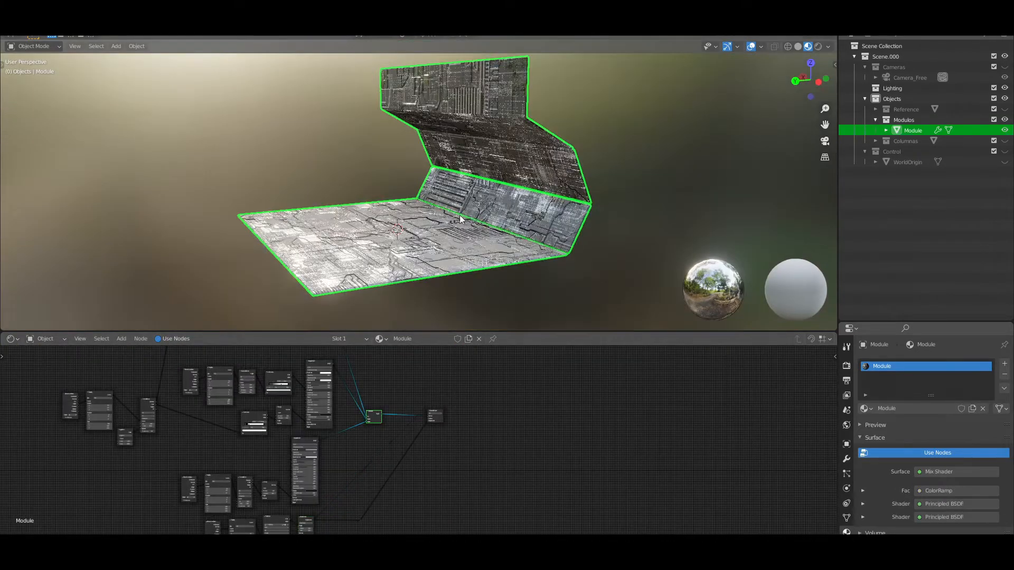
Preview the Height.png texture alone on the module to judge its placement
{"action": "scroll", "coordinate": [464, 219], "scroll_direction": "up", "scroll_amount": 3}
{"action": "scroll", "coordinate": [470, 429], "scroll_direction": "down", "scroll_amount": 2}
{"action": "scroll", "coordinate": [308, 502], "scroll_direction": "up", "scroll_amount": 4}
{"action": "middle_click_drag", "start_coordinate": [308, 500], "coordinate": [308, 442]}
{"action": "left_click", "coordinate": [308, 441], "text": "ctrl+shift"}
{"action": "scroll", "coordinate": [345, 443], "scroll_direction": "up", "scroll_amount": 3}
{"action": "middle_click_drag", "start_coordinate": [408, 509], "coordinate": [501, 438]}
Try an X location of 0.7 m and neighbouring offsets in the Height.png Mapping node
{"action": "double_click", "coordinate": [199, 398]}
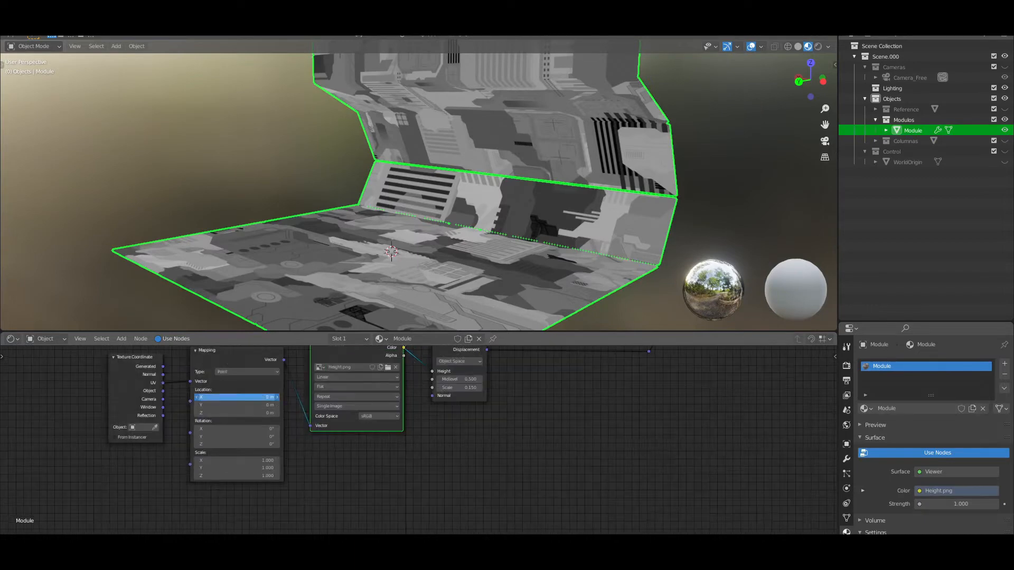
{"action": "type", "text": ".7"}
{"action": "key", "text": "Return"}
{"action": "left_click", "coordinate": [196, 398]}
{"action": "left_click", "coordinate": [196, 398]}
{"action": "left_click", "coordinate": [198, 398]}
{"action": "left_click", "coordinate": [277, 399]}
{"action": "left_click", "coordinate": [277, 398]}
Set the Mapping node's X location to 0 m and Y location to 0.1 m, and restore the Mix Shader preview
{"action": "double_click", "coordinate": [208, 398]}
{"action": "type", "text": "0"}
{"action": "key", "text": "Return"}
{"action": "left_click", "coordinate": [277, 406]}
{"action": "left_click", "coordinate": [277, 406]}
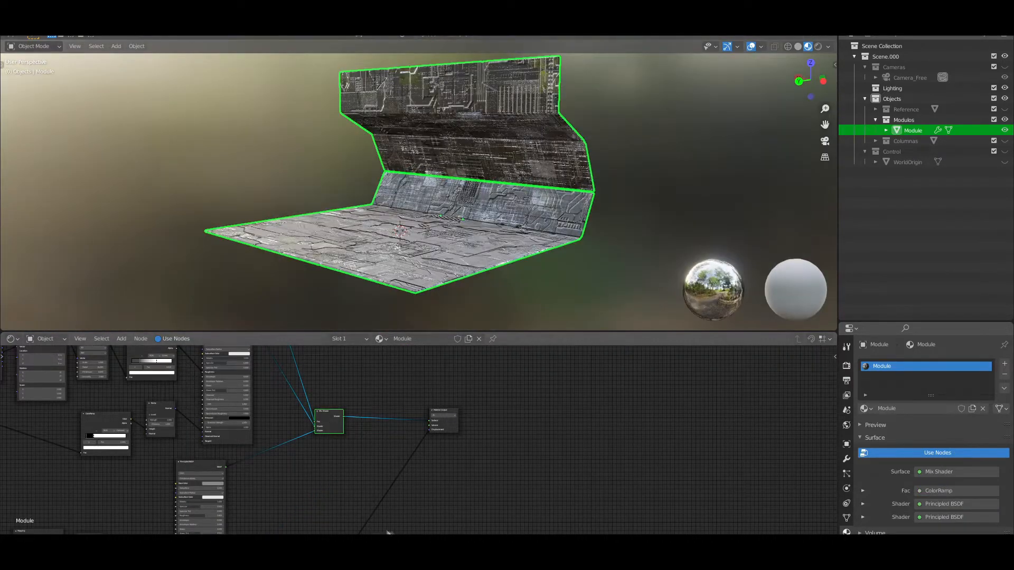
{"action": "middle_click_drag", "start_coordinate": [465, 454], "coordinate": [407, 475]}
Place a second image texture node below Height.png and load Normal.png into it
{"action": "scroll", "coordinate": [407, 475], "scroll_direction": "up", "scroll_amount": 5}
{"action": "scroll", "coordinate": [368, 483], "scroll_direction": "down", "scroll_amount": 10}
{"action": "key", "text": "shift+a"}
{"action": "left_click", "coordinate": [289, 421]}
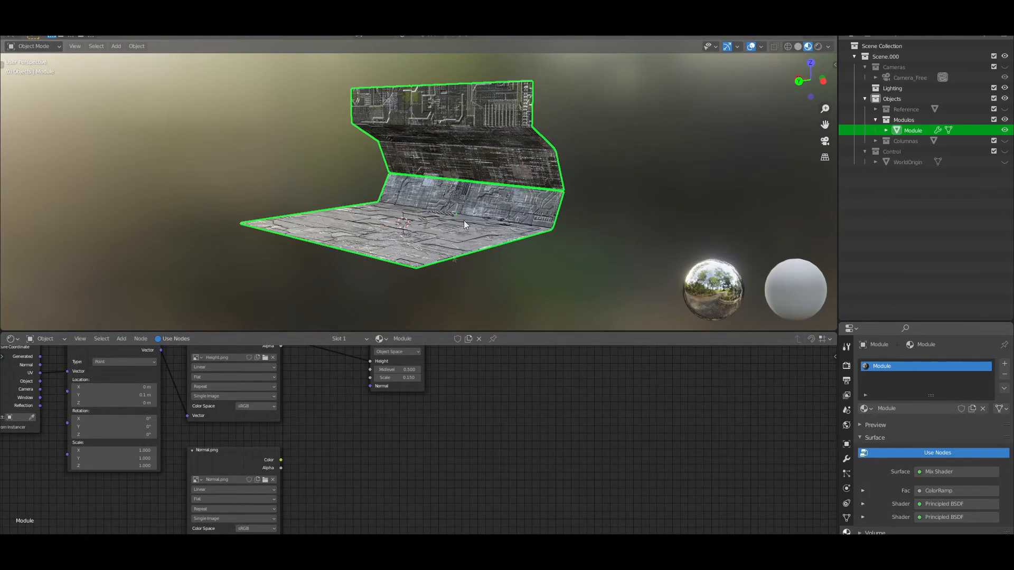
Add a Normal Map node, feed it the Normal.png Color and connect its Normal output to the Displacement node's Normal input
{"action": "key", "text": "shift+a"}
{"action": "left_click", "coordinate": [263, 423]}
{"action": "type", "text": "no"}
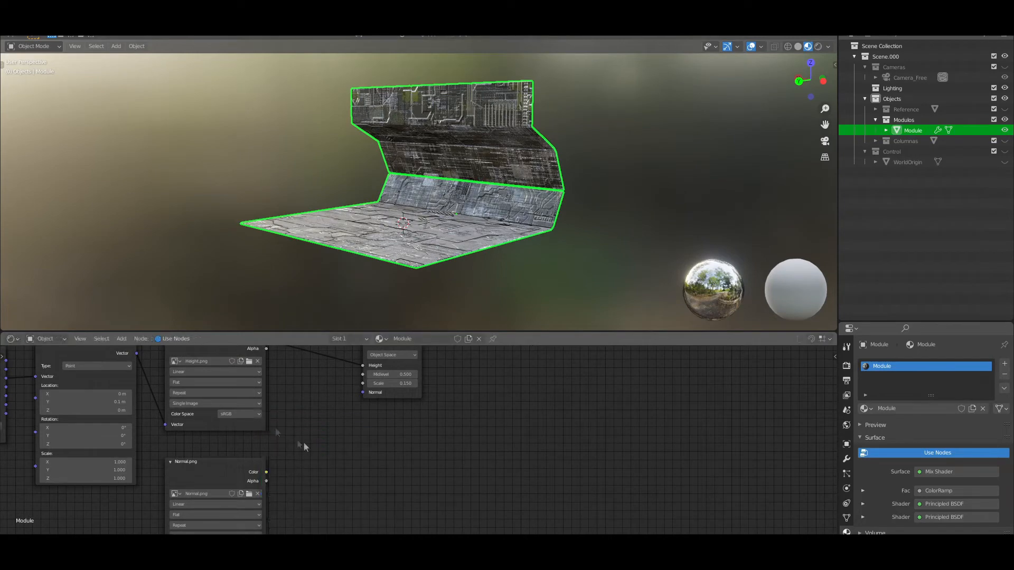
{"action": "key", "text": "shift+a"}
{"action": "left_click", "coordinate": [295, 427]}
{"action": "left_click", "coordinate": [326, 451]}
{"action": "left_click", "coordinate": [318, 436]}
{"action": "left_click_drag", "start_coordinate": [350, 428], "coordinate": [362, 392]}
{"action": "left_click_drag", "start_coordinate": [266, 472], "coordinate": [323, 463]}
Set the Normal Map's Strength to 0.1 and check the module
{"action": "scroll", "coordinate": [499, 211], "scroll_direction": "up", "scroll_amount": 3}
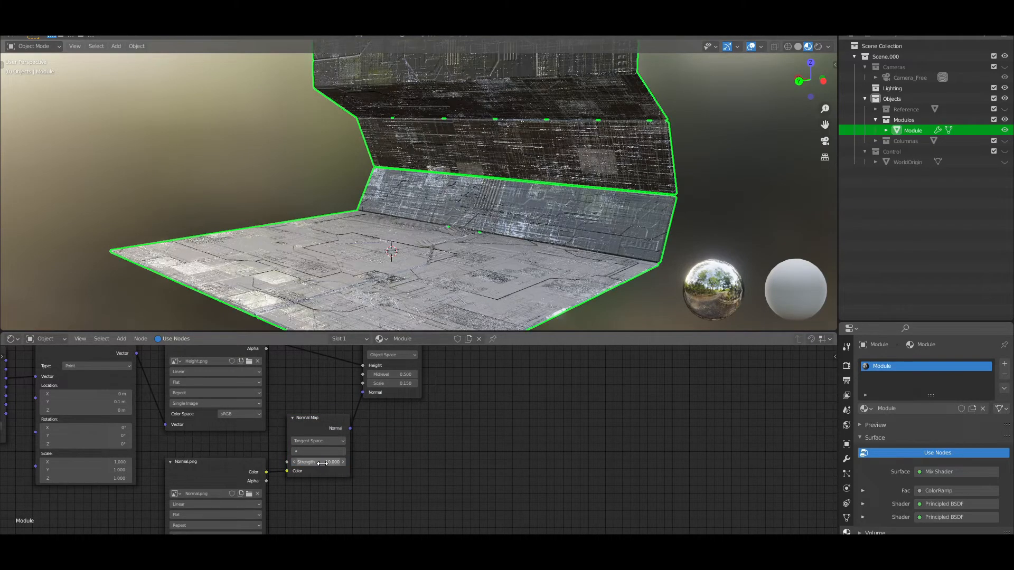
{"action": "type", "text": "1"}
{"action": "key", "text": "Return"}
{"action": "scroll", "coordinate": [401, 274], "scroll_direction": "down", "scroll_amount": 1}
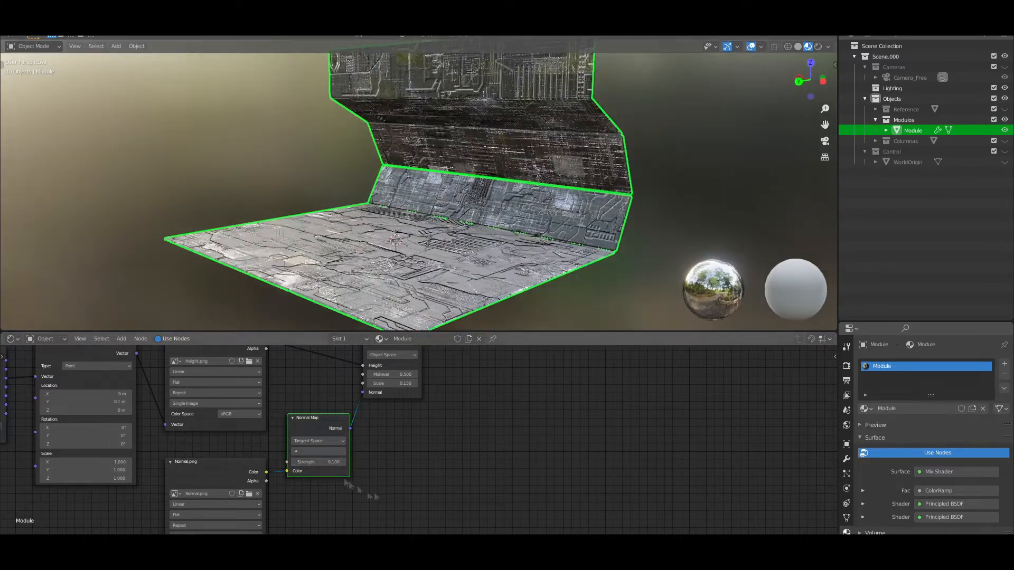
{"action": "scroll", "coordinate": [422, 457], "scroll_direction": "down", "scroll_amount": 7}
{"action": "scroll", "coordinate": [468, 296], "scroll_direction": "down", "scroll_amount": 1}
{"action": "scroll", "coordinate": [472, 407], "scroll_direction": "down", "scroll_amount": 4}
{"action": "scroll", "coordinate": [475, 414], "scroll_direction": "up", "scroll_amount": 6}
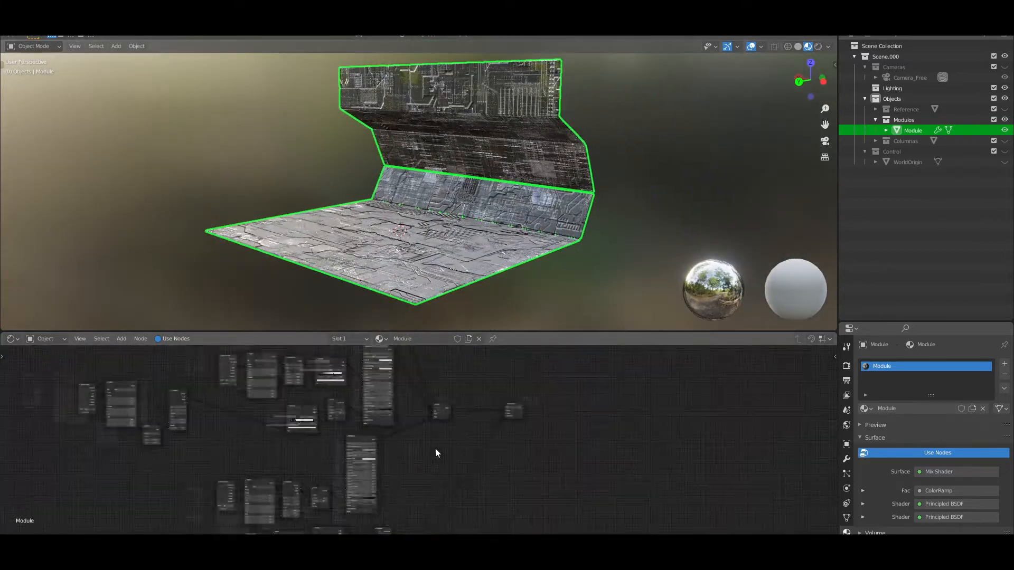
Move the mask ColorRamp above the other nodes and tidy the ColorRamp links with reroute points
{"action": "middle_click_drag", "start_coordinate": [506, 441], "coordinate": [514, 551]}
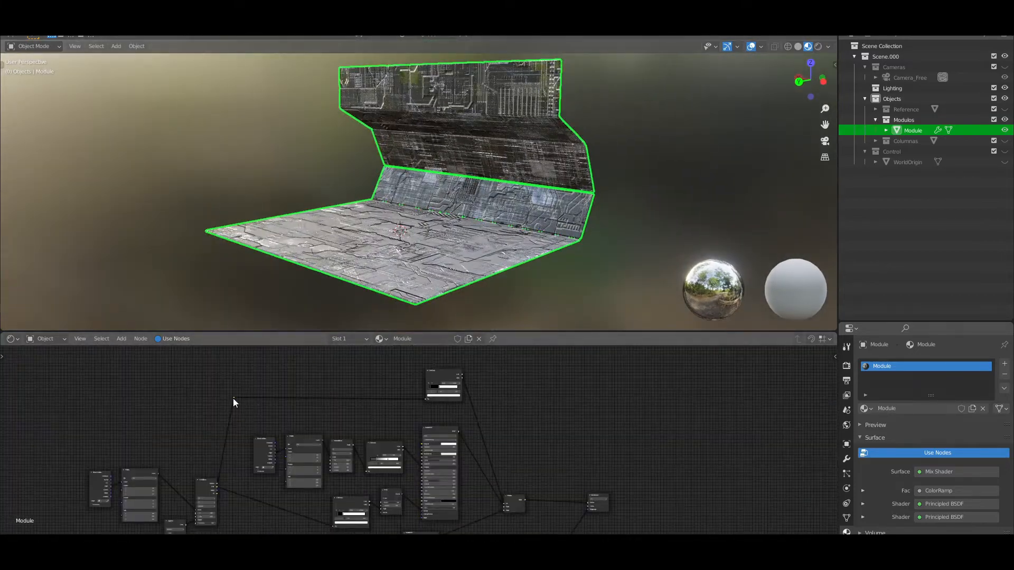
{"action": "left_click", "coordinate": [436, 522]}
{"action": "scroll", "coordinate": [354, 494], "scroll_direction": "down", "scroll_amount": 3}
{"action": "left_click", "coordinate": [292, 362]}
{"action": "scroll", "coordinate": [280, 449], "scroll_direction": "up", "scroll_amount": 3}
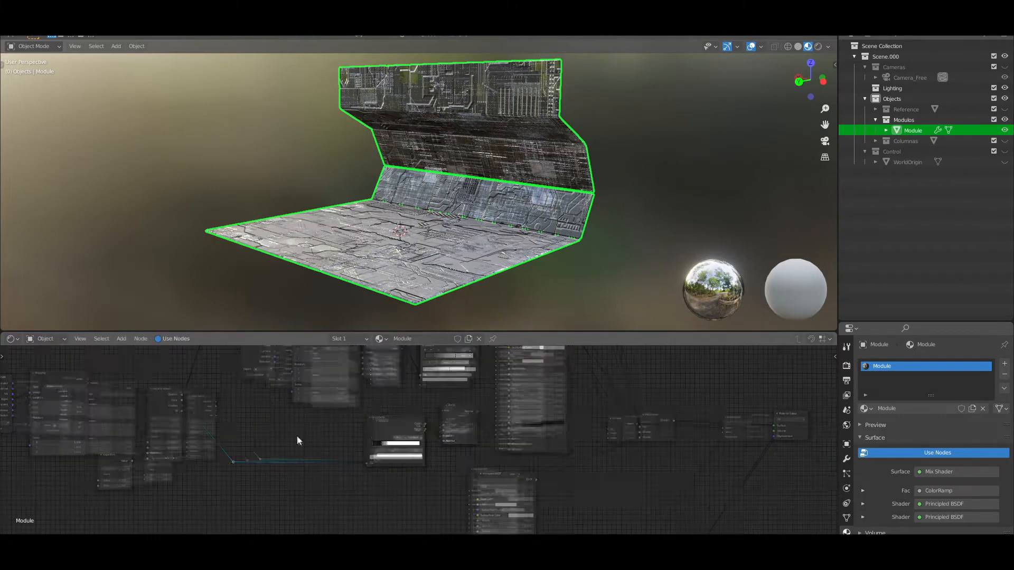
{"action": "scroll", "coordinate": [292, 447], "scroll_direction": "down", "scroll_amount": 5}
{"action": "scroll", "coordinate": [398, 437], "scroll_direction": "up", "scroll_amount": 6}
Preview the mask ColorRamp on the module, shift its white stop and return to the Mix Shader preview
{"action": "middle_click_drag", "start_coordinate": [398, 437], "coordinate": [454, 523]}
{"action": "scroll", "coordinate": [480, 416], "scroll_direction": "down", "scroll_amount": 3}
{"action": "left_click", "coordinate": [375, 374]}
{"action": "left_click", "coordinate": [375, 373], "text": "ctrl+shift"}
{"action": "scroll", "coordinate": [388, 454], "scroll_direction": "up", "scroll_amount": 2}
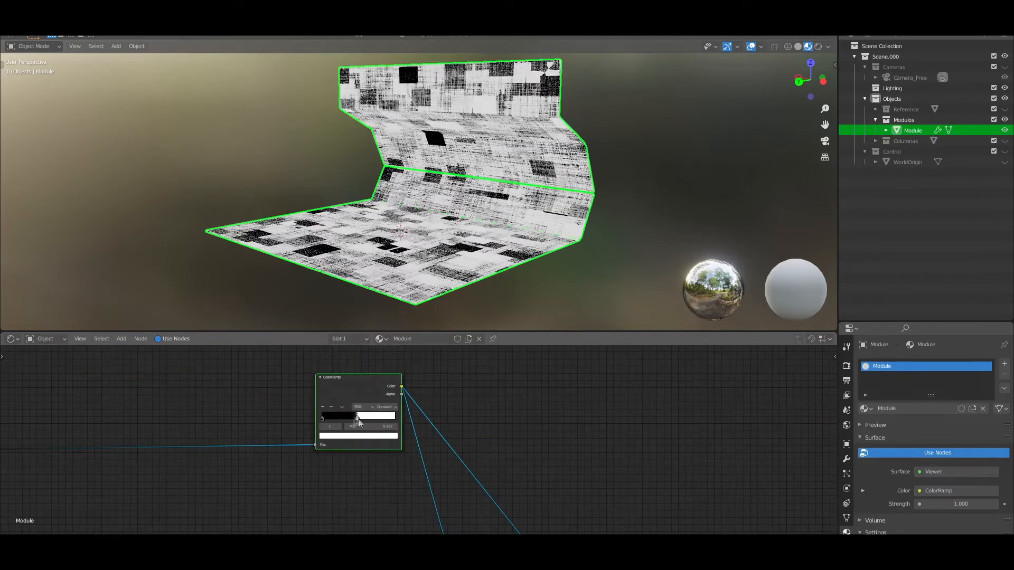
{"action": "scroll", "coordinate": [339, 421], "scroll_direction": "down", "scroll_amount": 4}
{"action": "middle_click_drag", "start_coordinate": [370, 507], "coordinate": [390, 418]}
{"action": "left_click", "coordinate": [419, 481], "text": "ctrl+shift"}
Add an Image Texture node and place it above the upper Principled BSDF's Musgrave and ColorRamp nodes
{"action": "scroll", "coordinate": [416, 449], "scroll_direction": "up", "scroll_amount": 1}
{"action": "scroll", "coordinate": [272, 389], "scroll_direction": "up", "scroll_amount": 2}
{"action": "middle_click_drag", "start_coordinate": [271, 389], "coordinate": [319, 445]}
{"action": "scroll", "coordinate": [317, 445], "scroll_direction": "down", "scroll_amount": 1}
{"action": "key", "text": "shift+a"}
{"action": "left_click", "coordinate": [302, 430]}
{"action": "type", "text": "image"}
{"action": "key", "text": "Return"}
{"action": "left_click", "coordinate": [310, 401]}
{"action": "scroll", "coordinate": [310, 400], "scroll_direction": "down", "scroll_amount": 1}
{"action": "middle_click_drag", "start_coordinate": [310, 400], "coordinate": [297, 361]}
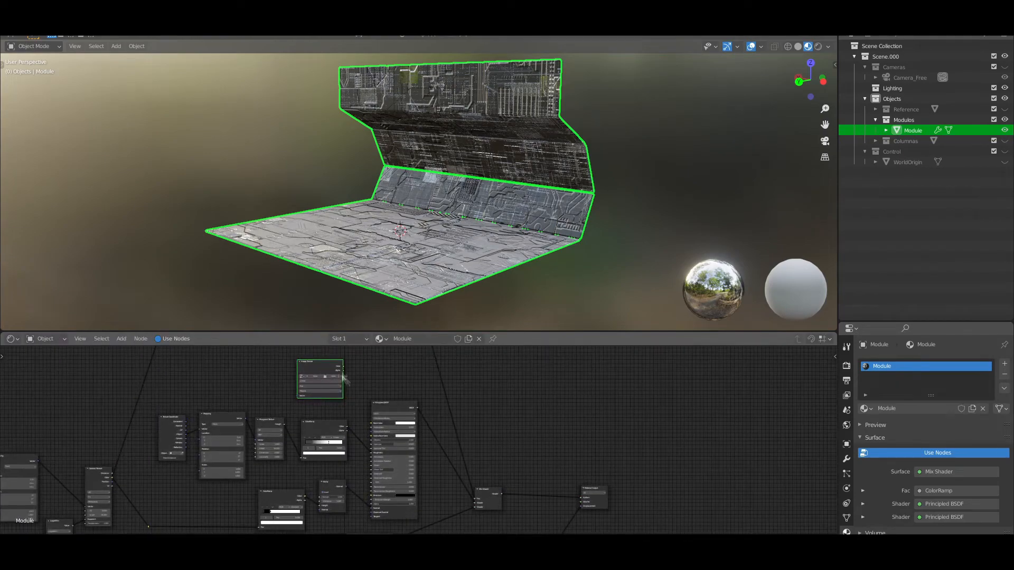
Connect the new image texture's Color to the upper Principled BSDF's Base Color and load Color.png into it
{"action": "left_click_drag", "start_coordinate": [369, 428], "coordinate": [371, 424]}
{"action": "scroll", "coordinate": [336, 370], "scroll_direction": "up", "scroll_amount": 6}
{"action": "left_click", "coordinate": [334, 384]}
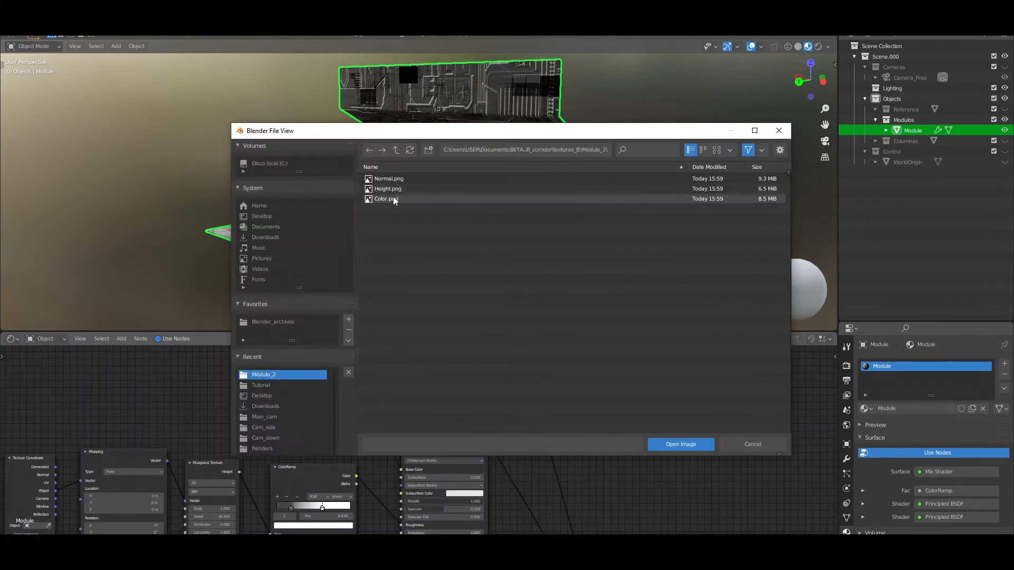
{"action": "double_click", "coordinate": [395, 200]}
{"action": "scroll", "coordinate": [502, 231], "scroll_direction": "up", "scroll_amount": 2}
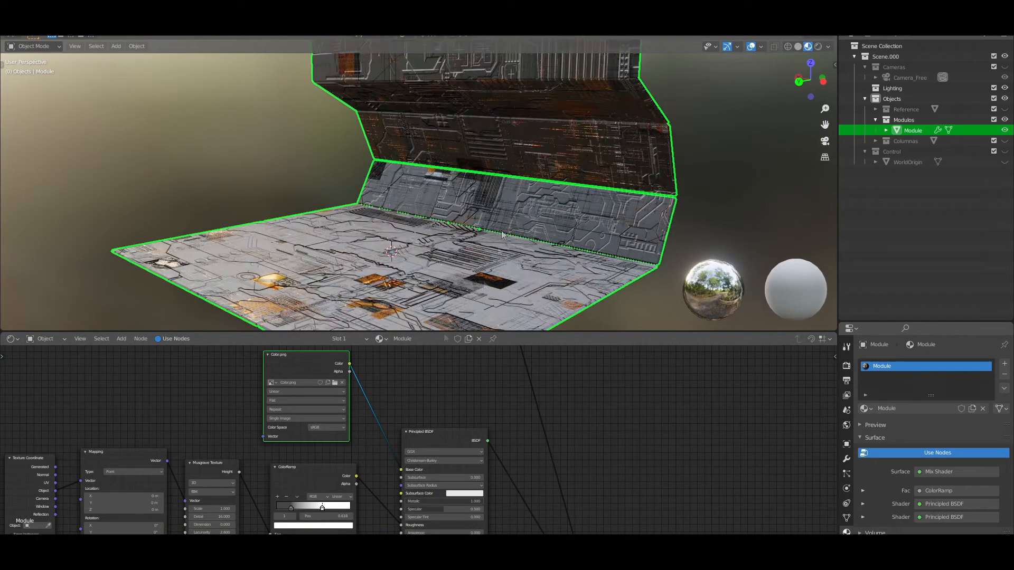
Try a different white stop position on the mask ColorRamp and compare the pattern on the module
{"action": "scroll", "coordinate": [397, 354], "scroll_direction": "down", "scroll_amount": 3}
{"action": "scroll", "coordinate": [511, 217], "scroll_direction": "down", "scroll_amount": 1}
{"action": "scroll", "coordinate": [424, 417], "scroll_direction": "up", "scroll_amount": 1}
{"action": "scroll", "coordinate": [343, 397], "scroll_direction": "down", "scroll_amount": 11}
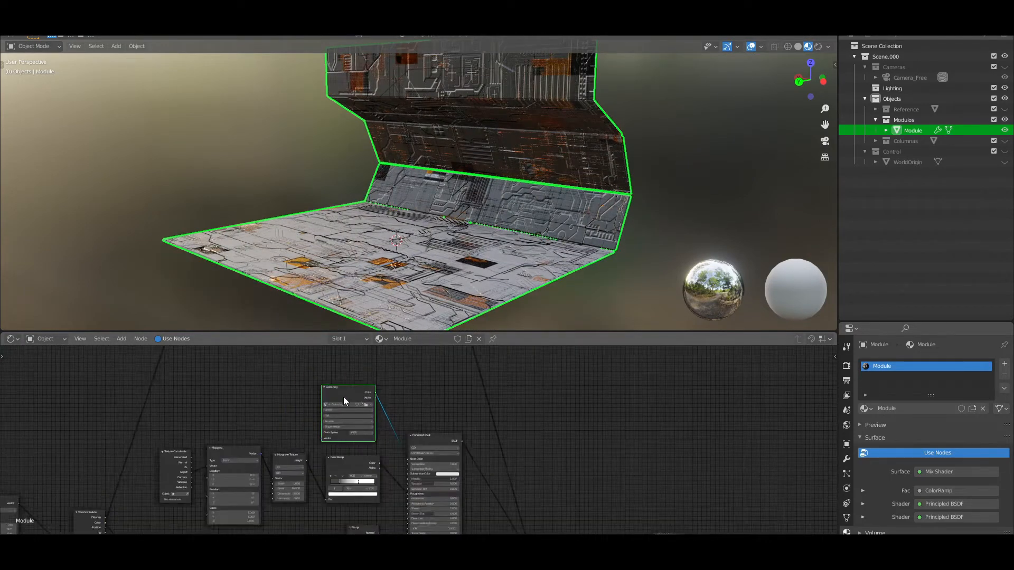
{"action": "middle_click_drag", "start_coordinate": [446, 376], "coordinate": [421, 422]}
{"action": "scroll", "coordinate": [420, 422], "scroll_direction": "up", "scroll_amount": 9}
{"action": "scroll", "coordinate": [369, 417], "scroll_direction": "up", "scroll_amount": 2}
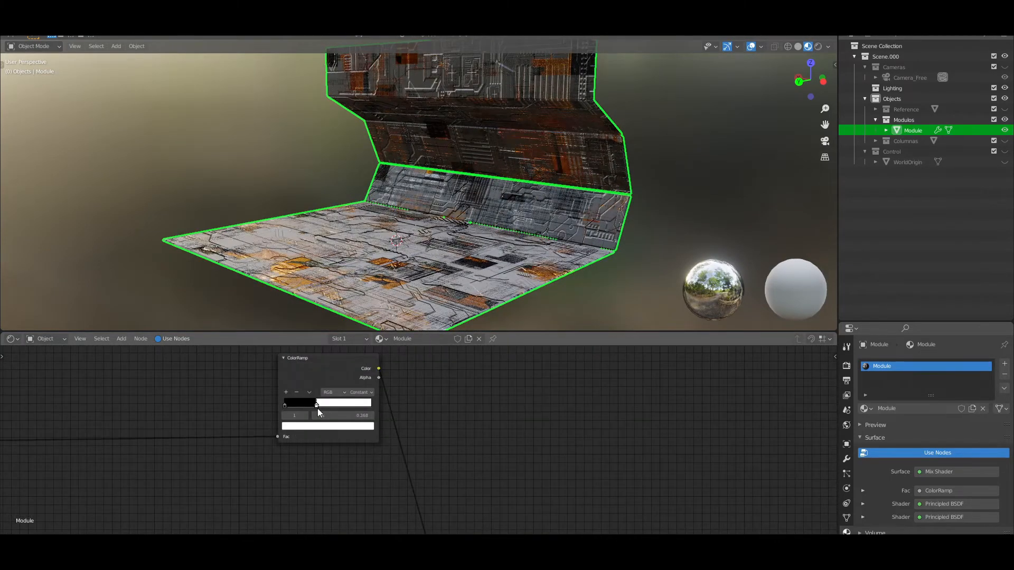
{"action": "scroll", "coordinate": [372, 473], "scroll_direction": "down", "scroll_amount": 2}
Duplicate the Color.png image texture, place the copy beside the lower Principled BSDF and connect its Color to Base Color
{"action": "middle_click_drag", "start_coordinate": [373, 473], "coordinate": [364, 356]}
{"action": "key", "text": "shift+d"}
{"action": "left_click", "coordinate": [318, 498]}
{"action": "scroll", "coordinate": [401, 491], "scroll_direction": "down", "scroll_amount": 1}
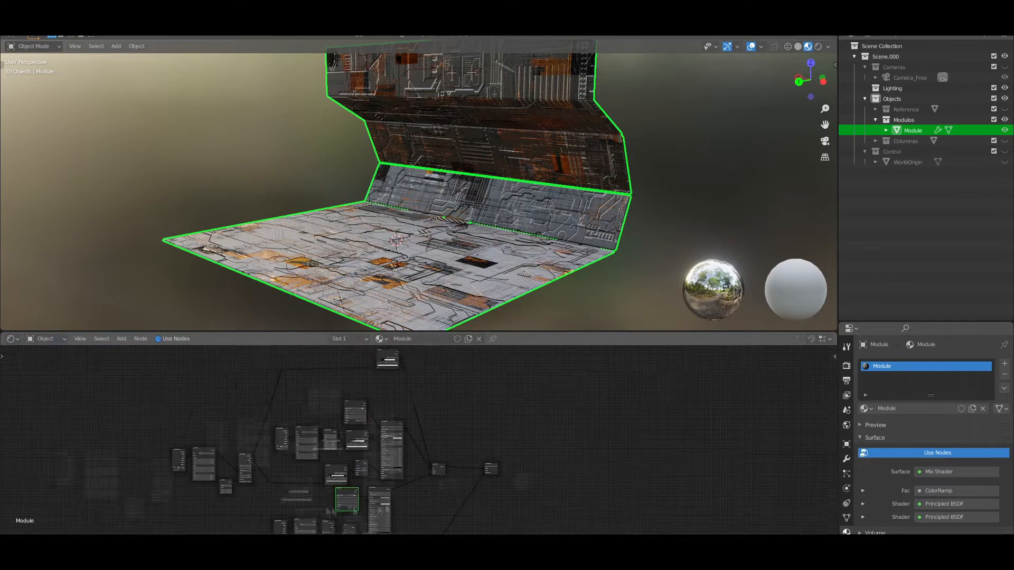
{"action": "scroll", "coordinate": [396, 518], "scroll_direction": "up", "scroll_amount": 5}
{"action": "left_click_drag", "start_coordinate": [295, 440], "coordinate": [327, 464]}
Delete the original Color.png image texture from the upper Principled BSDF
{"action": "scroll", "coordinate": [320, 407], "scroll_direction": "down", "scroll_amount": 3}
{"action": "middle_click_drag", "start_coordinate": [319, 407], "coordinate": [350, 375]}
{"action": "scroll", "coordinate": [445, 433], "scroll_direction": "up", "scroll_amount": 2}
{"action": "scroll", "coordinate": [423, 433], "scroll_direction": "down", "scroll_amount": 3}
{"action": "middle_click_drag", "start_coordinate": [422, 433], "coordinate": [404, 530]}
{"action": "left_click", "coordinate": [325, 351]}
{"action": "key", "text": "x"}
{"action": "scroll", "coordinate": [334, 423], "scroll_direction": "up", "scroll_amount": 3}
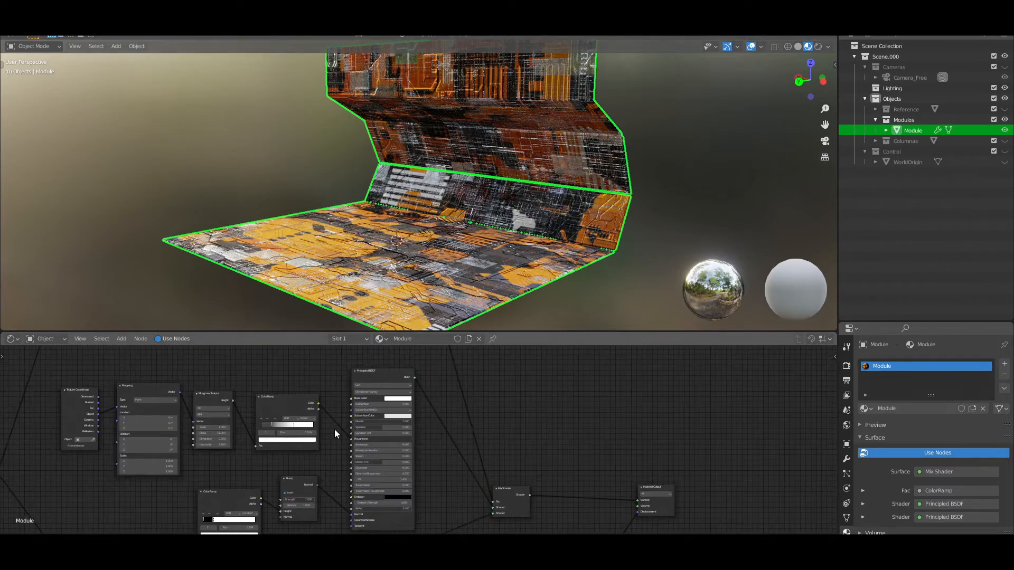
Set the Color Space of the Height.png and Normal.png image textures to Non-Color
{"action": "middle_click_drag", "start_coordinate": [335, 433], "coordinate": [421, 348]}
{"action": "scroll", "coordinate": [370, 433], "scroll_direction": "up", "scroll_amount": 2}
{"action": "left_click", "coordinate": [348, 430]}
{"action": "left_click", "coordinate": [350, 460]}
{"action": "scroll", "coordinate": [351, 460], "scroll_direction": "down", "scroll_amount": 2}
{"action": "middle_click_drag", "start_coordinate": [359, 460], "coordinate": [349, 351]}
{"action": "middle_click_drag", "start_coordinate": [349, 530], "coordinate": [350, 487]}
{"action": "middle_click_drag", "start_coordinate": [406, 454], "coordinate": [353, 351]}
{"action": "scroll", "coordinate": [388, 402], "scroll_direction": "up", "scroll_amount": 1}
{"action": "left_click", "coordinate": [344, 403]}
{"action": "left_click", "coordinate": [349, 415]}
{"action": "scroll", "coordinate": [359, 508], "scroll_direction": "up", "scroll_amount": 3}
{"action": "left_click", "coordinate": [349, 496]}
{"action": "left_click", "coordinate": [348, 477]}
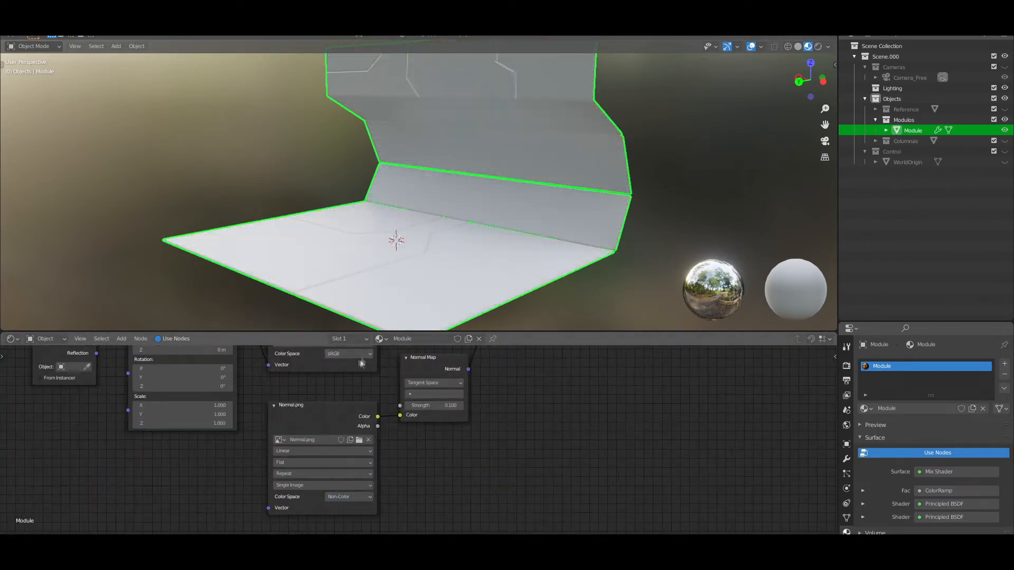
{"action": "scroll", "coordinate": [449, 385], "scroll_direction": "down", "scroll_amount": 4}
{"action": "middle_click_drag", "start_coordinate": [438, 370], "coordinate": [419, 475]}
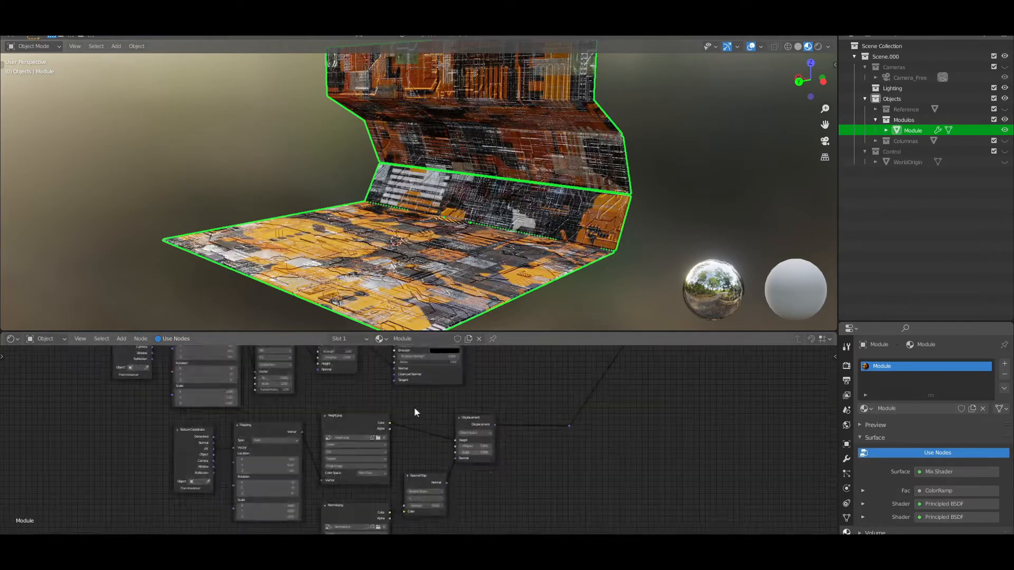
Shift a ColorRamp stop to refine how the two Principled BSDF layers blend across the module
{"action": "scroll", "coordinate": [416, 412], "scroll_direction": "down", "scroll_amount": 3}
{"action": "middle_click_drag", "start_coordinate": [414, 409], "coordinate": [403, 454]}
{"action": "scroll", "coordinate": [380, 396], "scroll_direction": "down", "scroll_amount": 1}
{"action": "middle_click_drag", "start_coordinate": [365, 383], "coordinate": [346, 475]}
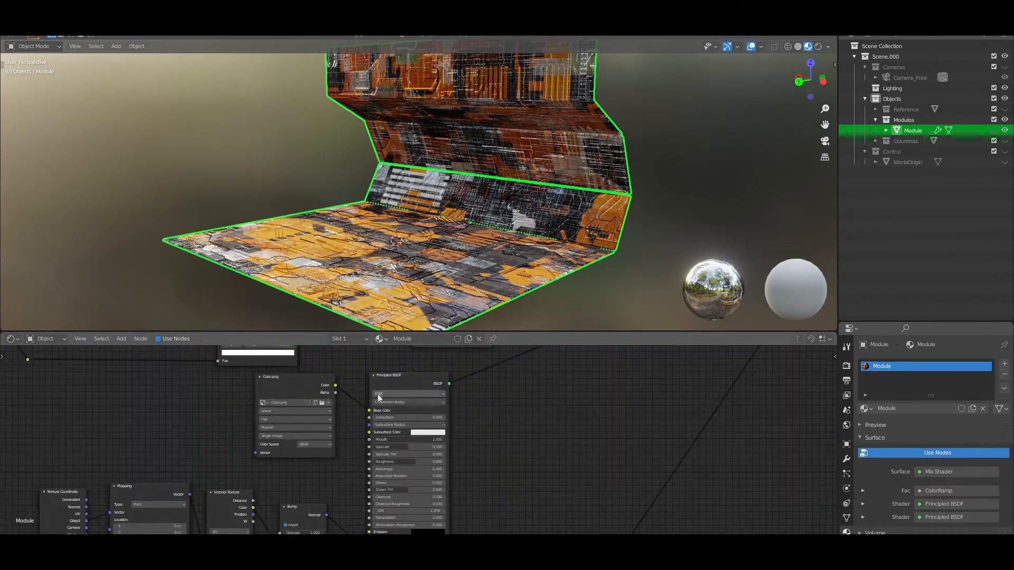
{"action": "scroll", "coordinate": [381, 379], "scroll_direction": "down", "scroll_amount": 6}
{"action": "scroll", "coordinate": [430, 372], "scroll_direction": "up", "scroll_amount": 3}
{"action": "left_click_drag", "start_coordinate": [340, 429], "coordinate": [355, 435]}
{"action": "scroll", "coordinate": [465, 245], "scroll_direction": "down", "scroll_amount": 2}
{"action": "scroll", "coordinate": [465, 244], "scroll_direction": "up", "scroll_amount": 3}
{"action": "middle_click_drag", "start_coordinate": [464, 245], "coordinate": [468, 246]}
{"action": "scroll", "coordinate": [468, 246], "scroll_direction": "down", "scroll_amount": 2}
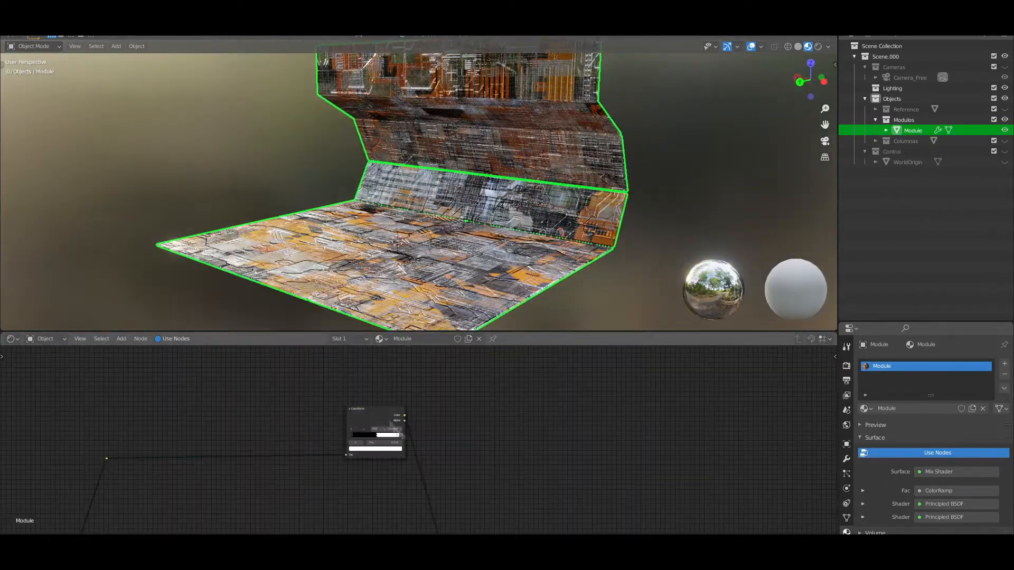
Add a reroute point on the mask ColorRamp's output link and place the ColorRamp between its two reroutes
{"action": "scroll", "coordinate": [262, 391], "scroll_direction": "down", "scroll_amount": 1}
{"action": "middle_click_drag", "start_coordinate": [261, 391], "coordinate": [307, 430]}
{"action": "key", "text": "g"}
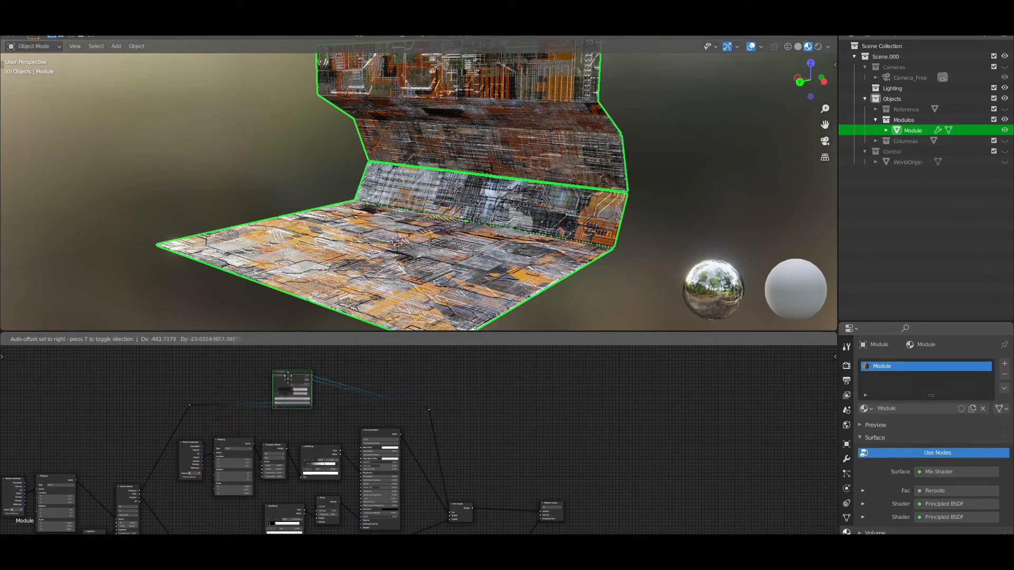
{"action": "left_click", "coordinate": [295, 378]}
Try a different Scale value on the Displacement node and check the relief on the module
{"action": "scroll", "coordinate": [367, 417], "scroll_direction": "down", "scroll_amount": 4}
{"action": "scroll", "coordinate": [366, 416], "scroll_direction": "down", "scroll_amount": 2}
{"action": "middle_click_drag", "start_coordinate": [366, 417], "coordinate": [372, 402]}
{"action": "scroll", "coordinate": [449, 238], "scroll_direction": "down", "scroll_amount": 2}
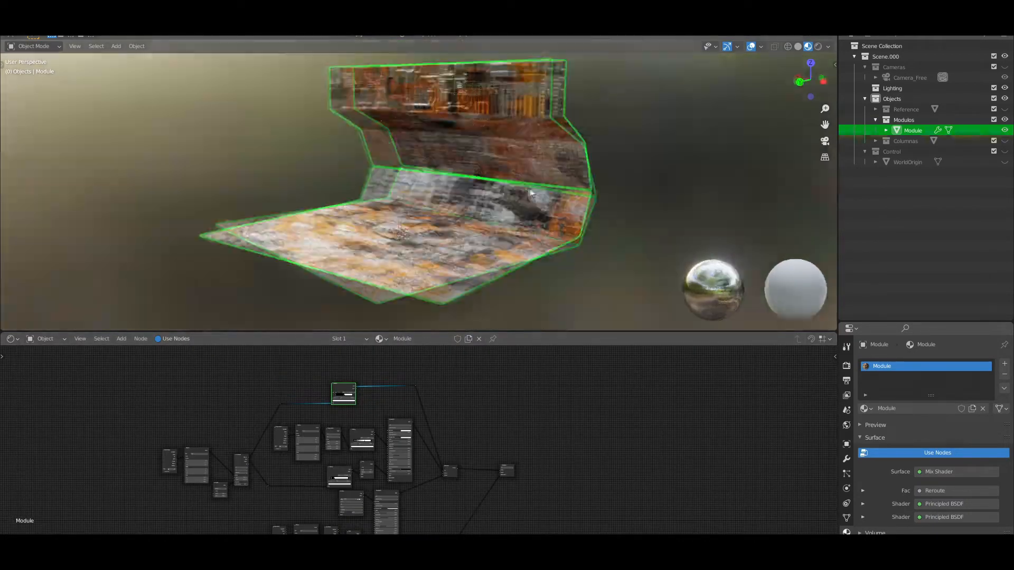
{"action": "scroll", "coordinate": [449, 238], "scroll_direction": "up", "scroll_amount": 5}
{"action": "scroll", "coordinate": [354, 405], "scroll_direction": "up", "scroll_amount": 2}
{"action": "middle_click_drag", "start_coordinate": [480, 478], "coordinate": [450, 417]}
{"action": "scroll", "coordinate": [418, 396], "scroll_direction": "up", "scroll_amount": 5}
{"action": "scroll", "coordinate": [410, 458], "scroll_direction": "up", "scroll_amount": 2}
{"action": "left_click_drag", "start_coordinate": [405, 431], "coordinate": [418, 431]}
{"action": "scroll", "coordinate": [412, 461], "scroll_direction": "down", "scroll_amount": 1}
Try a Displacement node Scale of 0.1, and settle on 0.05
{"action": "scroll", "coordinate": [398, 480], "scroll_direction": "down", "scroll_amount": 2}
{"action": "scroll", "coordinate": [496, 396], "scroll_direction": "up", "scroll_amount": 3}
{"action": "middle_click_drag", "start_coordinate": [496, 396], "coordinate": [448, 450]}
{"action": "double_click", "coordinate": [407, 432]}
{"action": "type", "text": ".1"}
{"action": "key", "text": "Return"}
{"action": "left_click", "coordinate": [408, 432]}
{"action": "type", "text": ".05"}
{"action": "key", "text": "Return"}
Examine the module's surface in the viewport and look over the material's node tree
{"action": "scroll", "coordinate": [459, 401], "scroll_direction": "down", "scroll_amount": 1}
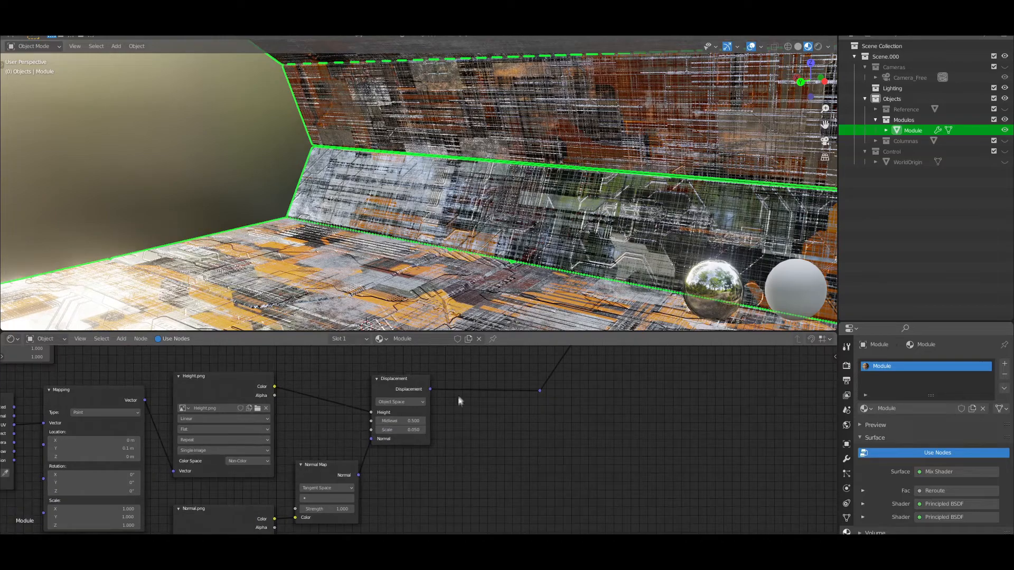
{"action": "scroll", "coordinate": [369, 429], "scroll_direction": "down", "scroll_amount": 1}
{"action": "scroll", "coordinate": [551, 247], "scroll_direction": "down", "scroll_amount": 4}
{"action": "scroll", "coordinate": [551, 247], "scroll_direction": "down", "scroll_amount": 2}
{"action": "scroll", "coordinate": [385, 389], "scroll_direction": "down", "scroll_amount": 4}
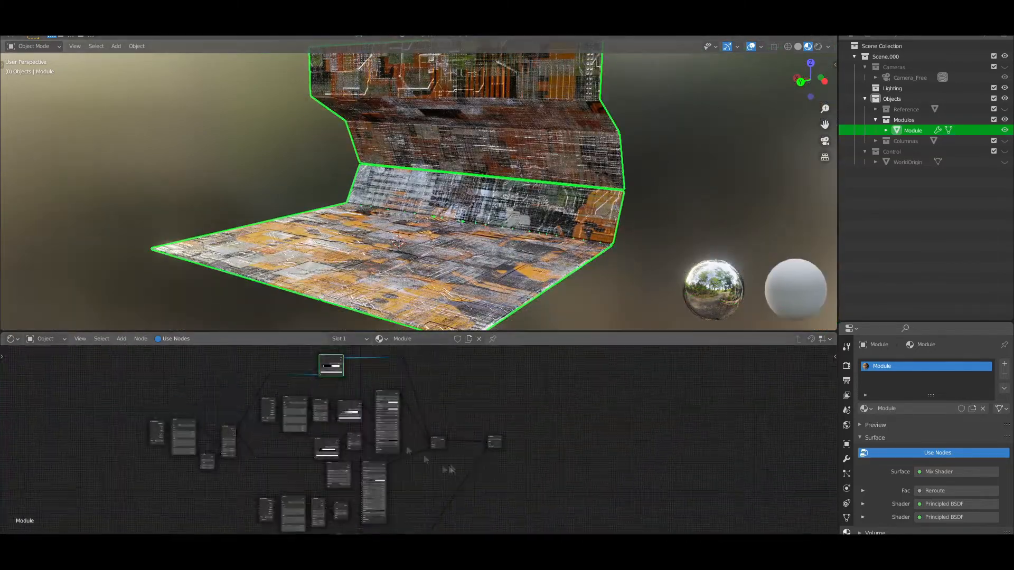
{"action": "scroll", "coordinate": [403, 436], "scroll_direction": "up", "scroll_amount": 5}
{"action": "scroll", "coordinate": [427, 404], "scroll_direction": "down", "scroll_amount": 2}
{"action": "scroll", "coordinate": [403, 428], "scroll_direction": "up", "scroll_amount": 4}
{"action": "left_click_drag", "start_coordinate": [410, 438], "coordinate": [399, 443]}
{"action": "scroll", "coordinate": [454, 253], "scroll_direction": "down", "scroll_amount": 1}
{"action": "middle_click_drag", "start_coordinate": [464, 243], "coordinate": [453, 241]}
{"action": "scroll", "coordinate": [454, 243], "scroll_direction": "up", "scroll_amount": 2}
Set the lower Principled BSDF's Roughness to about 0.314
{"action": "scroll", "coordinate": [419, 440], "scroll_direction": "down", "scroll_amount": 4}
{"action": "scroll", "coordinate": [507, 501], "scroll_direction": "down", "scroll_amount": 5}
{"action": "middle_click_drag", "start_coordinate": [475, 522], "coordinate": [433, 458]}
{"action": "scroll", "coordinate": [536, 479], "scroll_direction": "up", "scroll_amount": 4}
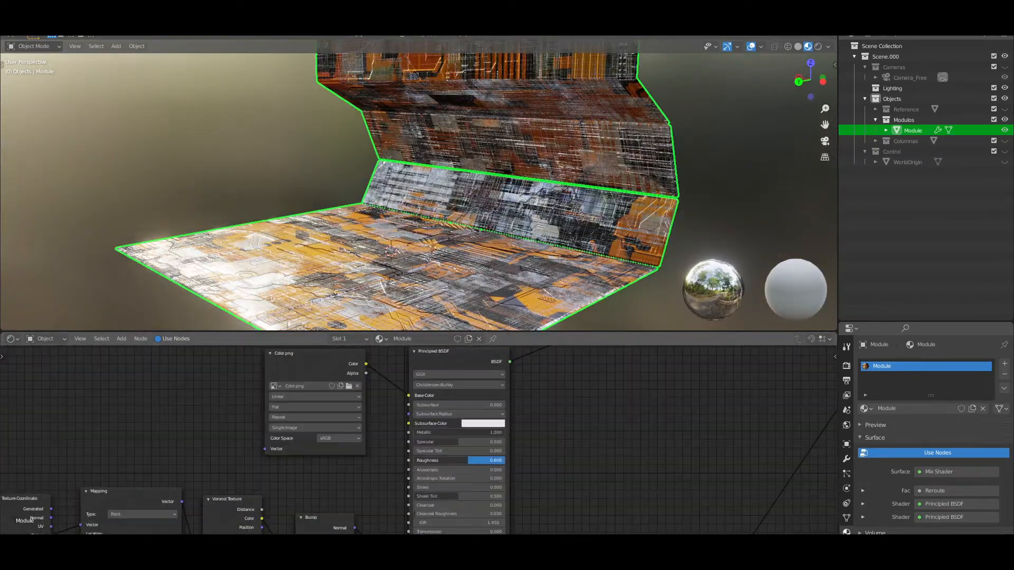
{"action": "scroll", "coordinate": [417, 475], "scroll_direction": "down", "scroll_amount": 4}
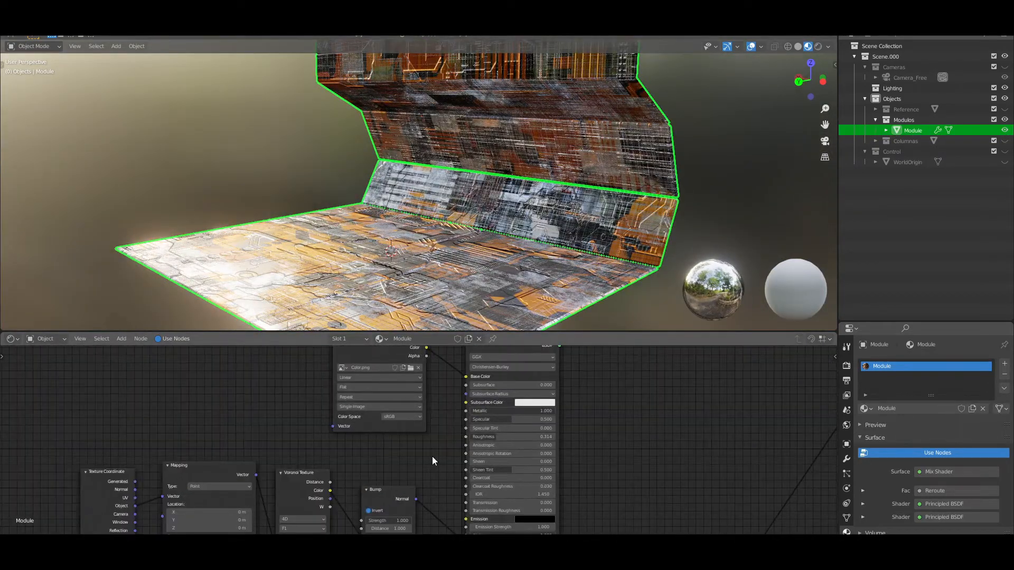
Adjust the stops of the roughness ColorRamp and the bump ColorRamp feeding the upper Principled BSDF
{"action": "scroll", "coordinate": [459, 443], "scroll_direction": "up", "scroll_amount": 4}
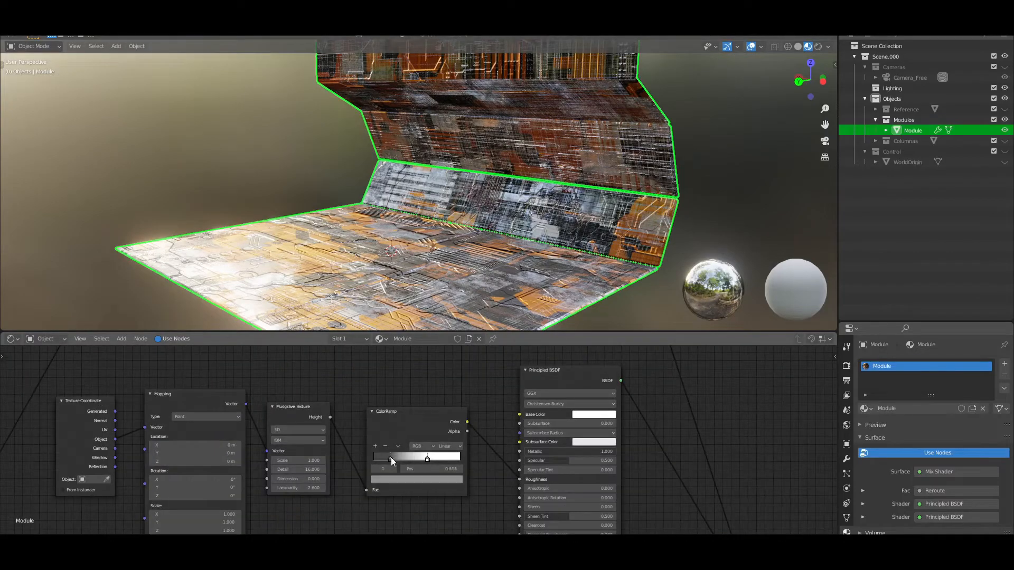
{"action": "scroll", "coordinate": [381, 465], "scroll_direction": "up", "scroll_amount": 2}
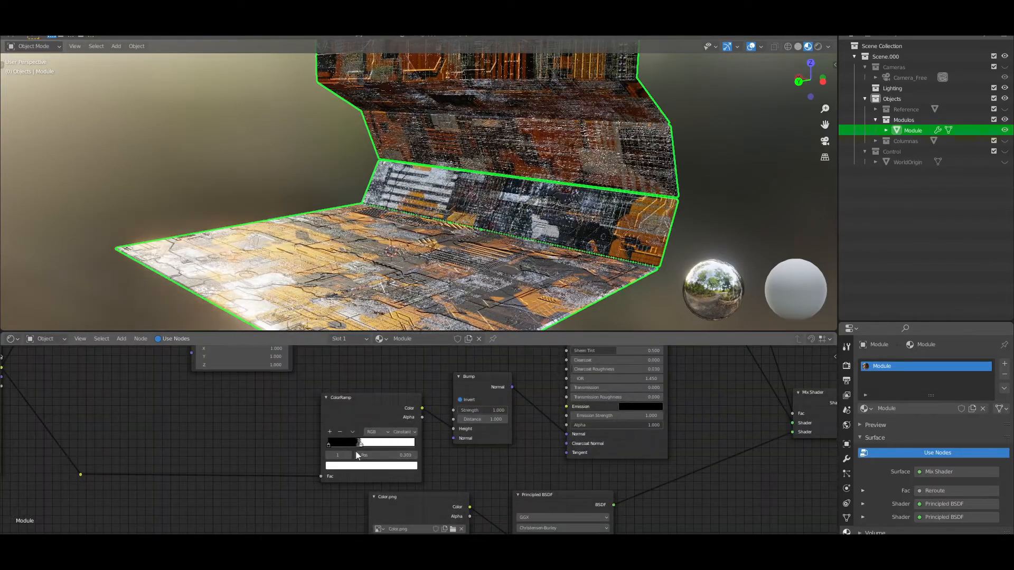
{"action": "scroll", "coordinate": [365, 446], "scroll_direction": "down", "scroll_amount": 5}
{"action": "mouse_move", "coordinate": [433, 365]}
{"action": "middle_mouse_down"}
{"action": "mouse_move", "coordinate": [448, 443]}
{"action": "mouse_move", "coordinate": [430, 365]}
{"action": "middle_mouse_up"}
{"action": "scroll", "coordinate": [390, 443], "scroll_direction": "up", "scroll_amount": 5}
{"action": "scroll", "coordinate": [410, 440], "scroll_direction": "down", "scroll_amount": 6}
{"action": "scroll", "coordinate": [431, 470], "scroll_direction": "up", "scroll_amount": 6}
{"action": "scroll", "coordinate": [418, 406], "scroll_direction": "down", "scroll_amount": 2}
Insert a ColorRamp between the Color.png texture and the lower Principled BSDF's Base Color
{"action": "left_click", "coordinate": [405, 377]}
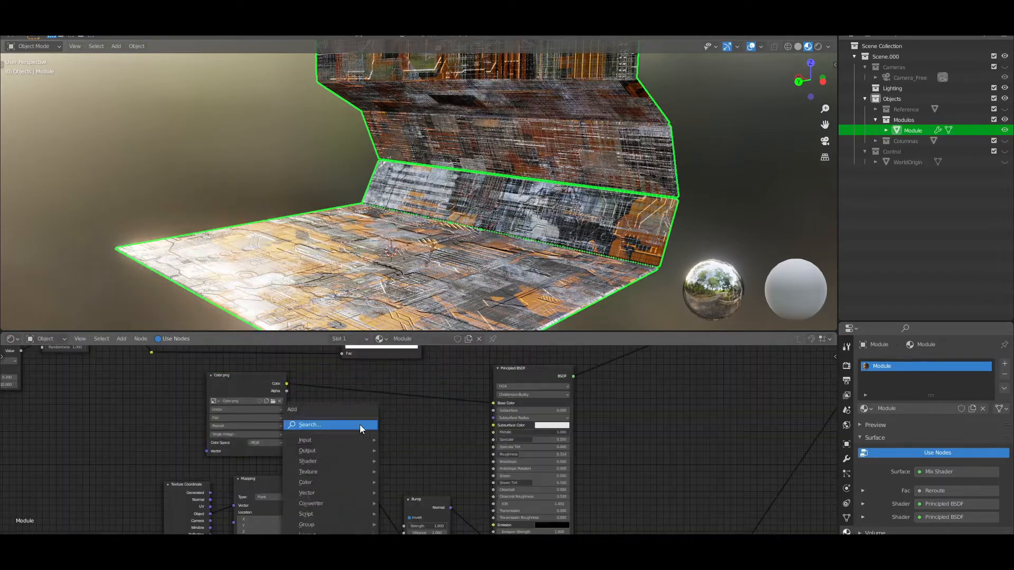
{"action": "key", "text": "shift+a"}
{"action": "left_click", "coordinate": [374, 418]}
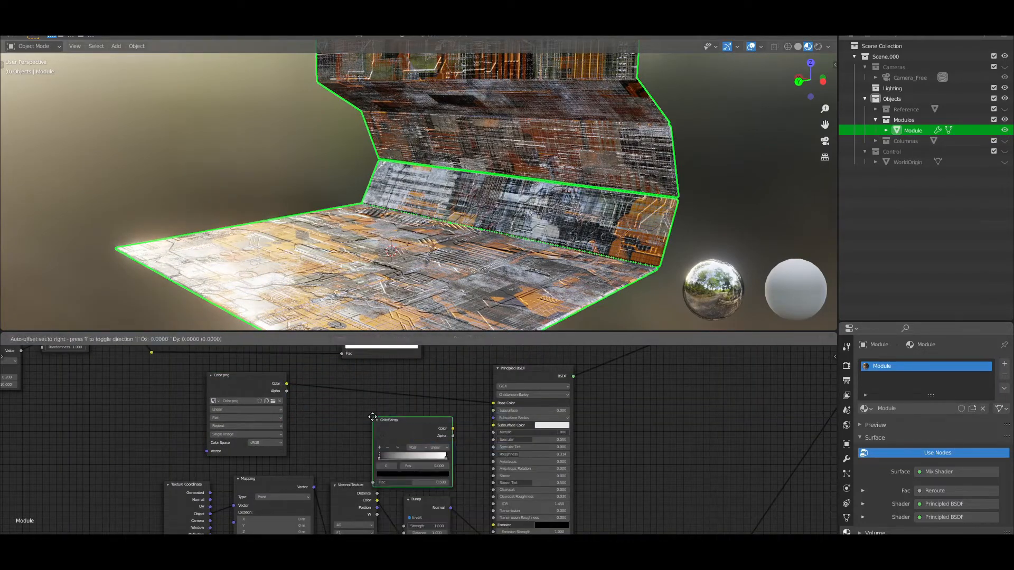
{"action": "left_click", "coordinate": [347, 381]}
Move the new ColorRamp's white stop inward to tighten the color transition
{"action": "scroll", "coordinate": [455, 432], "scroll_direction": "up", "scroll_amount": 4}
{"action": "left_click_drag", "start_coordinate": [330, 415], "coordinate": [329, 415]}
{"action": "left_click_drag", "start_coordinate": [423, 415], "coordinate": [413, 414]}
{"action": "mouse_move", "coordinate": [329, 414]}
{"action": "left_mouse_down"}
{"action": "mouse_move", "coordinate": [339, 416]}
{"action": "mouse_move", "coordinate": [328, 415]}
{"action": "left_mouse_up"}
Recolor the new ColorRamp's black stop to a bright yellow-orange at full saturation and value
{"action": "left_click", "coordinate": [355, 437]}
{"action": "left_click_drag", "start_coordinate": [405, 364], "coordinate": [406, 305]}
{"action": "left_click_drag", "start_coordinate": [364, 339], "coordinate": [344, 365]}
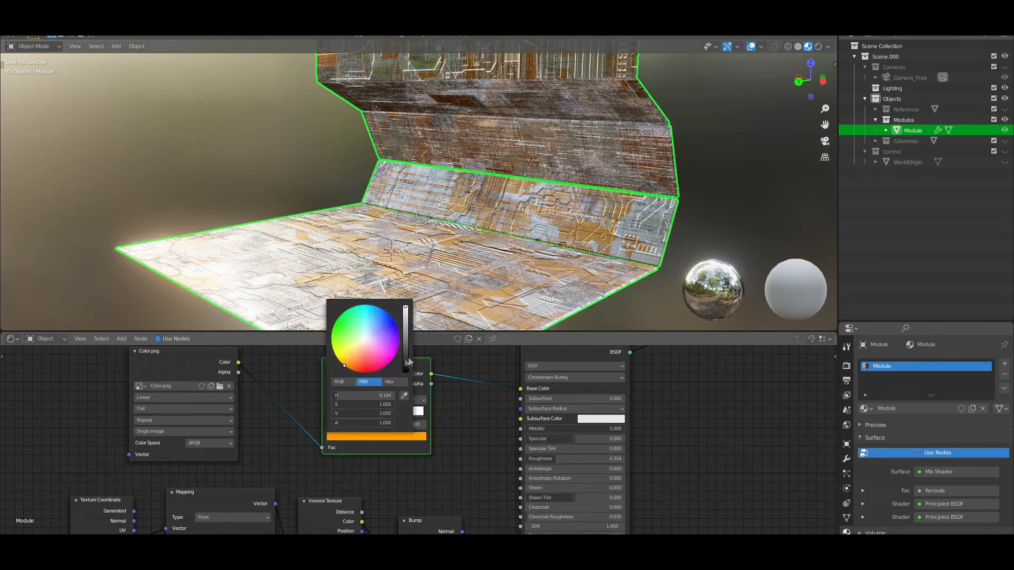
{"action": "left_click_drag", "start_coordinate": [405, 363], "coordinate": [406, 334]}
{"action": "scroll", "coordinate": [354, 439], "scroll_direction": "down", "scroll_amount": 1}
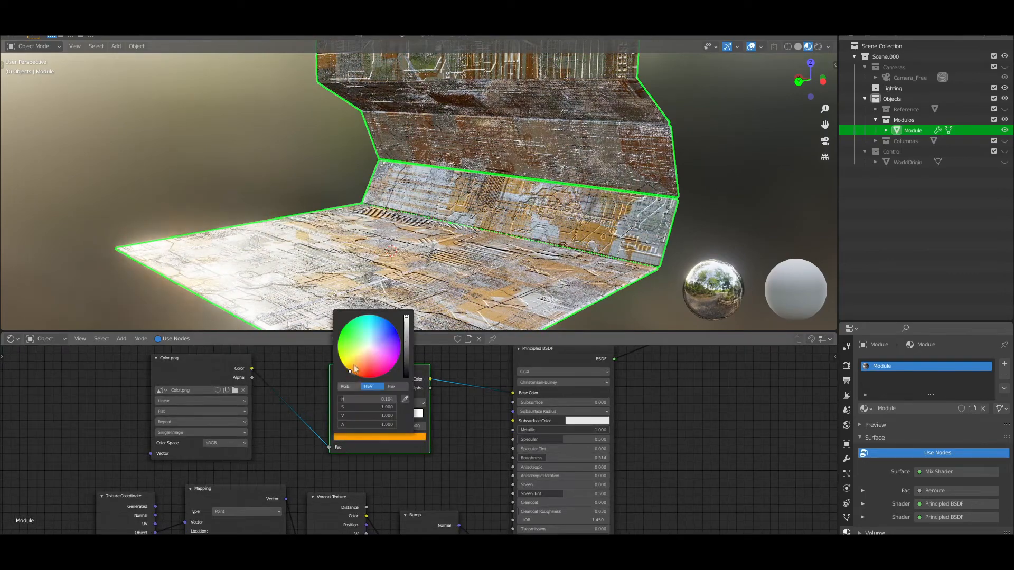
{"action": "left_click_drag", "start_coordinate": [353, 366], "coordinate": [347, 373]}
{"action": "scroll", "coordinate": [418, 443], "scroll_direction": "down", "scroll_amount": 3}
Preview the module in Rendered shading and return to Material Preview
{"action": "key", "text": "z"}
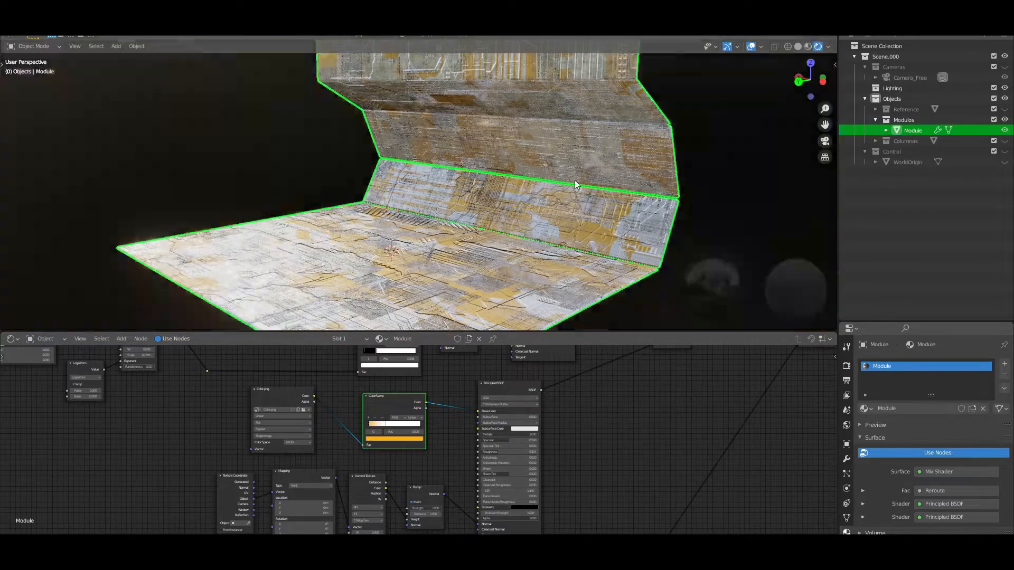
{"action": "scroll", "coordinate": [505, 228], "scroll_direction": "down", "scroll_amount": 1}
{"action": "left_click", "coordinate": [808, 46]}
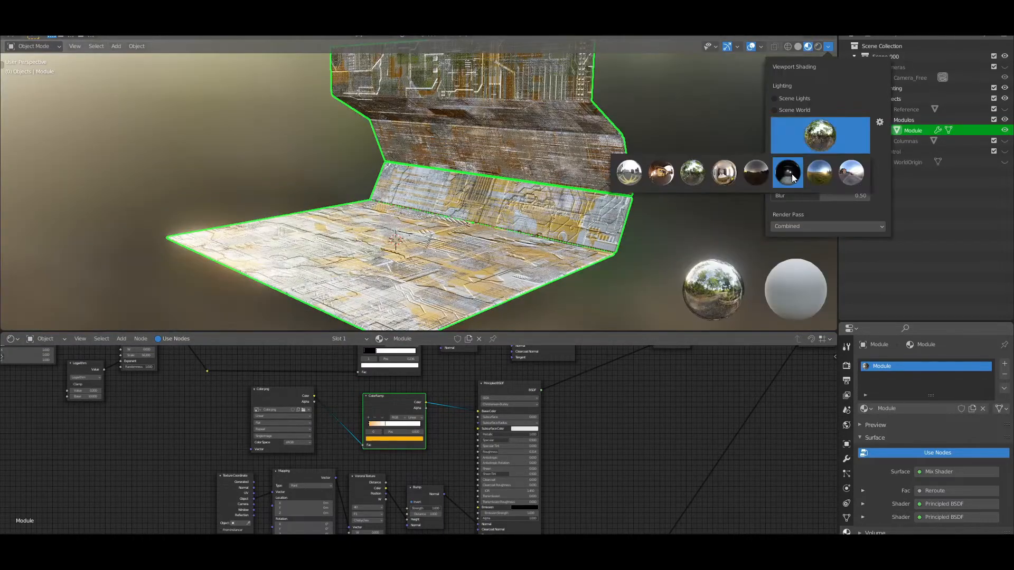
Switch the Material Preview lighting to the dark night HDRI, adjust its rotation and inspect the module
{"action": "left_click", "coordinate": [789, 175]}
{"action": "left_click", "coordinate": [828, 46]}
{"action": "left_click_drag", "start_coordinate": [827, 161], "coordinate": [813, 161]}
{"action": "middle_click_drag", "start_coordinate": [507, 211], "coordinate": [481, 222]}
{"action": "middle_click_drag", "start_coordinate": [480, 222], "coordinate": [472, 225]}
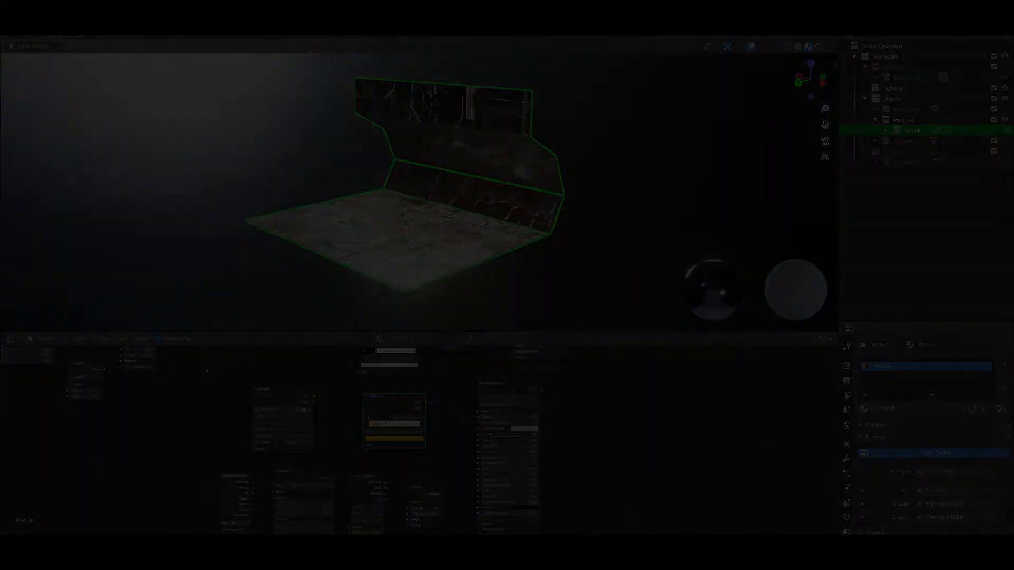
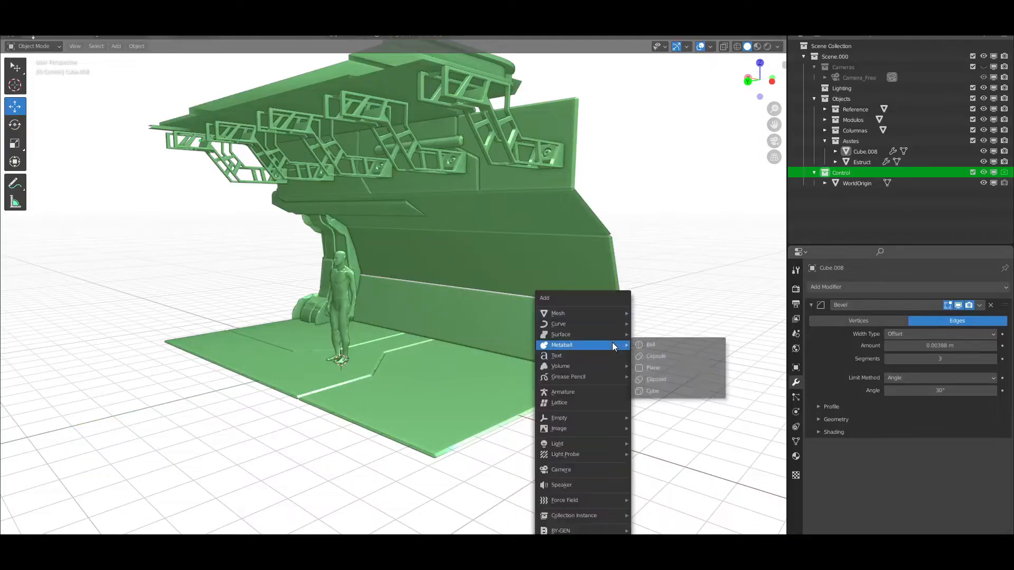
Add a plain-axes empty, move it to the module's open floor edge as the corridor's centre, and select the wall-and-floor module
{"action": "mouse_move", "coordinate": [573, 312]}
{"action": "mouse_move", "coordinate": [578, 418]}
{"action": "left_click", "coordinate": [664, 420]}
{"action": "left_click", "coordinate": [760, 62]}
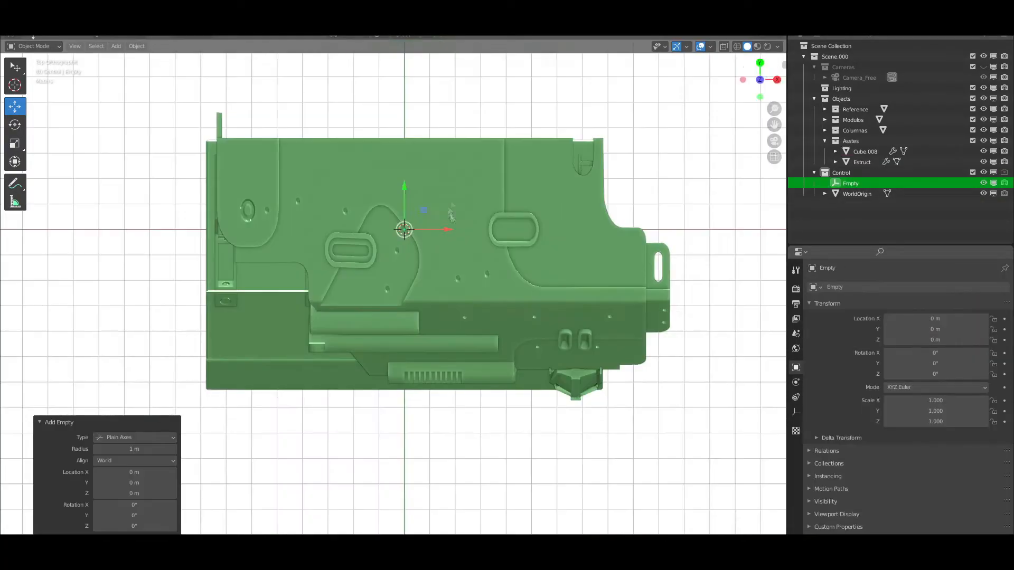
{"action": "left_click_drag", "start_coordinate": [404, 229], "coordinate": [417, 157]}
{"action": "middle_click_drag", "start_coordinate": [435, 204], "coordinate": [303, 399]}
{"action": "key", "text": "g"}
{"action": "key", "text": "x"}
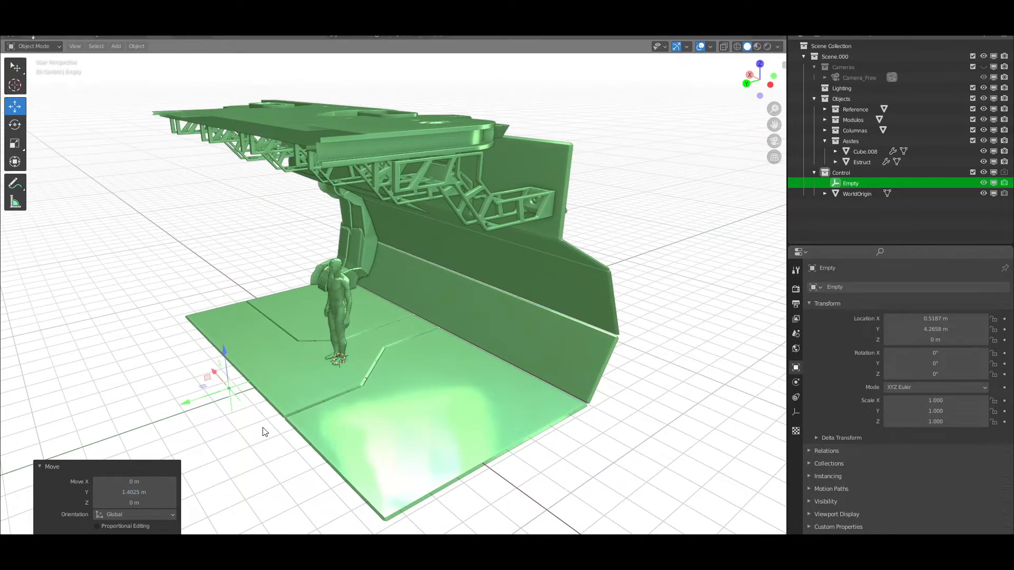
{"action": "scroll", "coordinate": [491, 401], "scroll_direction": "down", "scroll_amount": 2}
{"action": "middle_click_drag", "start_coordinate": [265, 432], "coordinate": [379, 397]}
{"action": "scroll", "coordinate": [506, 380], "scroll_direction": "up", "scroll_amount": 3}
{"action": "key", "text": "ctrl+KP_1"}
{"action": "scroll", "coordinate": [510, 391], "scroll_direction": "down", "scroll_amount": 1}
{"action": "left_click", "coordinate": [516, 369]}
{"action": "scroll", "coordinate": [379, 397], "scroll_direction": "up", "scroll_amount": 1}
{"action": "left_click", "coordinate": [379, 398]}
{"action": "left_click", "coordinate": [818, 362]}
{"action": "left_click", "coordinate": [982, 288]}
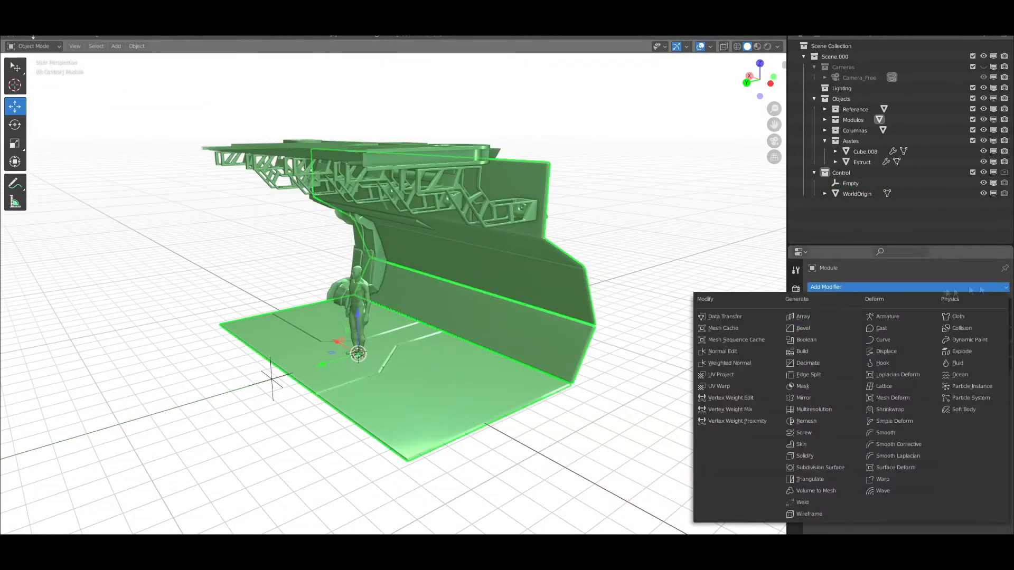
{"action": "left_click", "coordinate": [808, 319]}
{"action": "left_click_drag", "start_coordinate": [937, 461], "coordinate": [992, 450]}
{"action": "double_click", "coordinate": [936, 461]}
{"action": "type", "text": "0"}
{"action": "key", "text": "Return"}
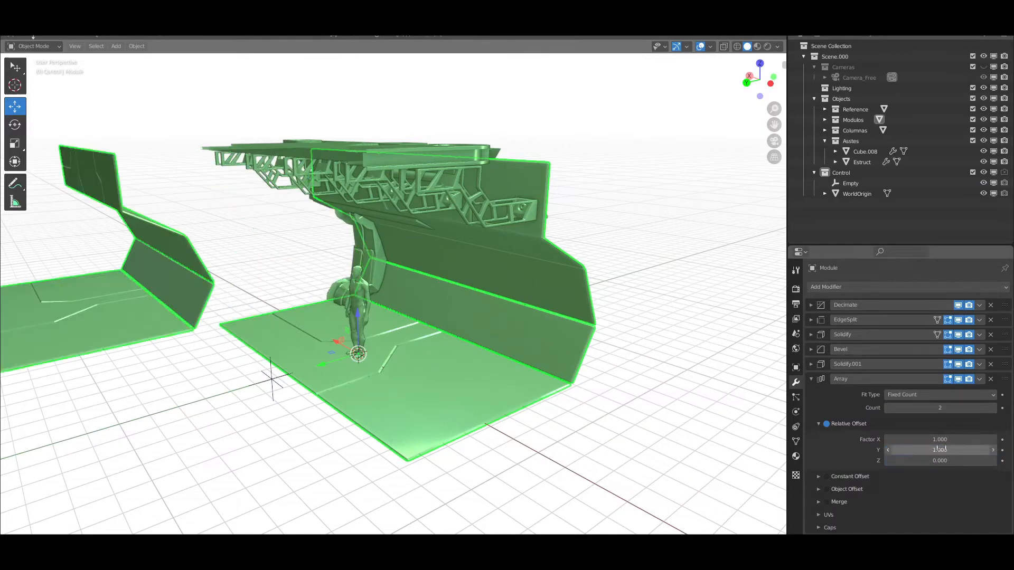
{"action": "type", "text": "0"}
{"action": "key", "text": "Return"}
{"action": "left_click", "coordinate": [990, 379]}
Add a Mirror modifier to the module, using only the Y axis and the Empty as mirror object
{"action": "left_click", "coordinate": [983, 287]}
{"action": "left_click", "coordinate": [829, 397]}
{"action": "left_click", "coordinate": [272, 377]}
{"action": "left_click", "coordinate": [939, 395]}
{"action": "left_click", "coordinate": [896, 397]}
{"action": "middle_click_drag", "start_coordinate": [401, 328], "coordinate": [475, 307]}
{"action": "scroll", "coordinate": [475, 307], "scroll_direction": "up", "scroll_amount": 3}
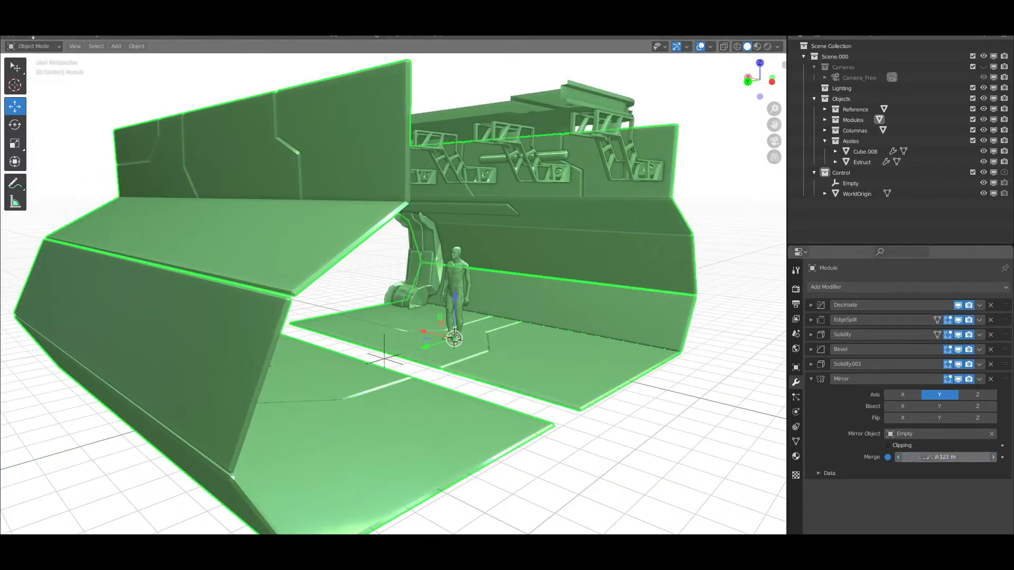
Move the Empty along Y to bring the mirrored module halves together at the floor seam
{"action": "left_click", "coordinate": [385, 359]}
{"action": "key", "text": "g"}
{"action": "key", "text": "y"}
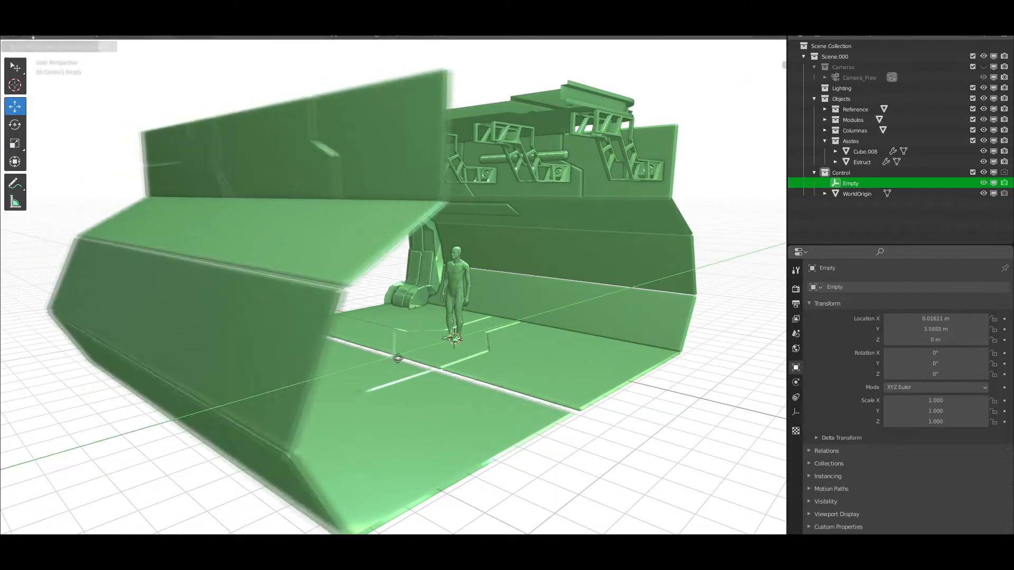
{"action": "left_click", "coordinate": [405, 361]}
Add a Mirror modifier to the Cube.008 ceiling part, using only the Y axis and the Empty as mirror object
{"action": "middle_click_drag", "start_coordinate": [579, 377], "coordinate": [544, 374]}
{"action": "left_click", "coordinate": [520, 349]}
{"action": "left_click", "coordinate": [472, 138]}
{"action": "left_click", "coordinate": [811, 305]}
{"action": "left_click", "coordinate": [833, 288]}
{"action": "left_click", "coordinate": [805, 399]}
{"action": "left_click", "coordinate": [906, 339]}
{"action": "middle_click_drag", "start_coordinate": [559, 312], "coordinate": [594, 316]}
{"action": "left_click", "coordinate": [991, 375]}
{"action": "left_click", "coordinate": [376, 342]}
{"action": "middle_click_drag", "start_coordinate": [449, 364], "coordinate": [434, 334]}
{"action": "scroll", "coordinate": [434, 334], "scroll_direction": "up", "scroll_amount": 2}
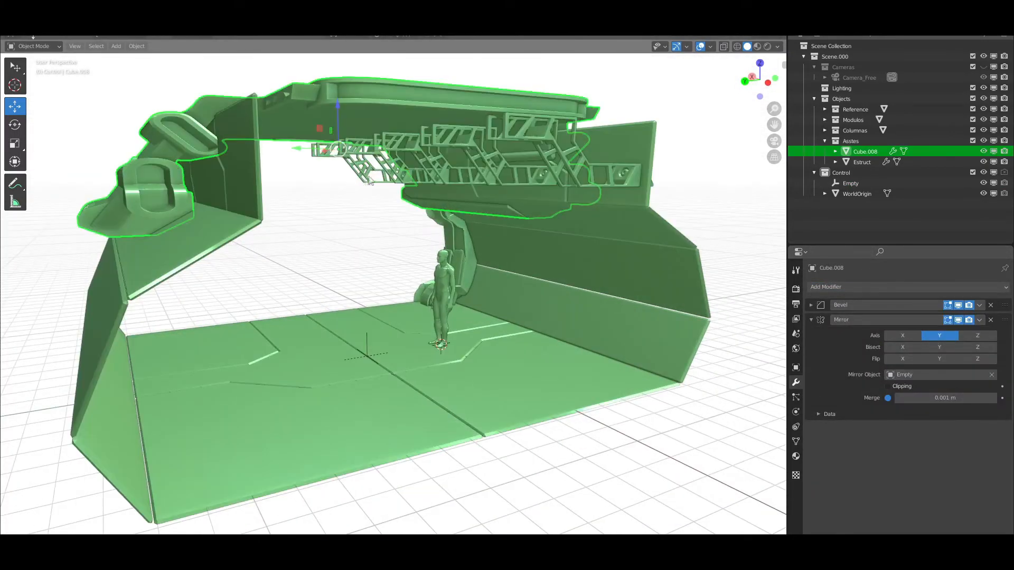
Mirror the Estruct ceiling truss on the Y axis about the Empty, without mirroring on X
{"action": "left_click", "coordinate": [520, 153]}
{"action": "left_click", "coordinate": [811, 320]}
{"action": "left_click", "coordinate": [845, 287]}
{"action": "left_click", "coordinate": [804, 398]}
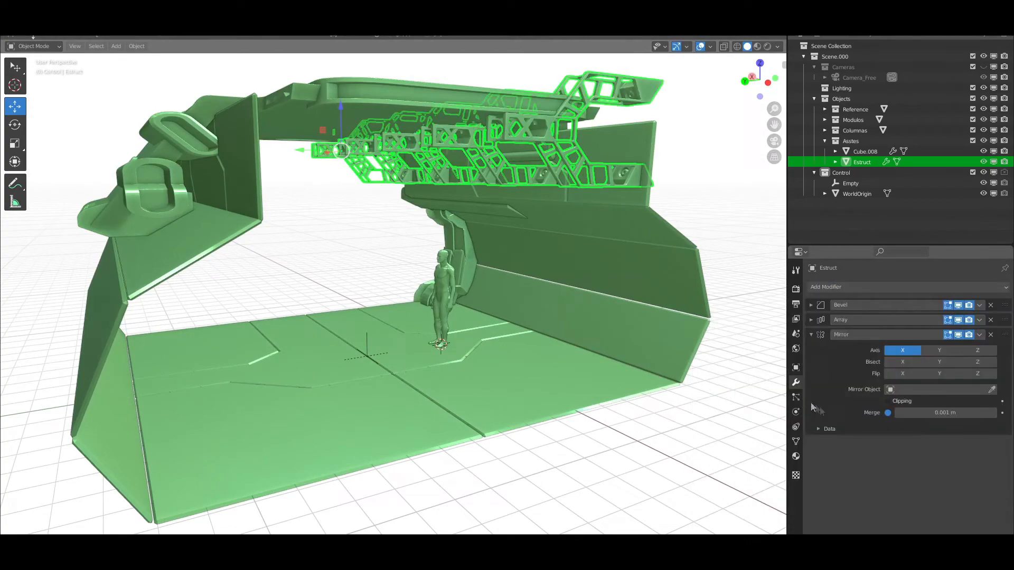
{"action": "left_click", "coordinate": [939, 350]}
{"action": "middle_click_drag", "start_coordinate": [368, 353], "coordinate": [360, 347]}
Move the Empty along Y by about -0.64 m to narrow the mirrored corridor
{"action": "left_click", "coordinate": [361, 346]}
{"action": "key", "text": "y"}
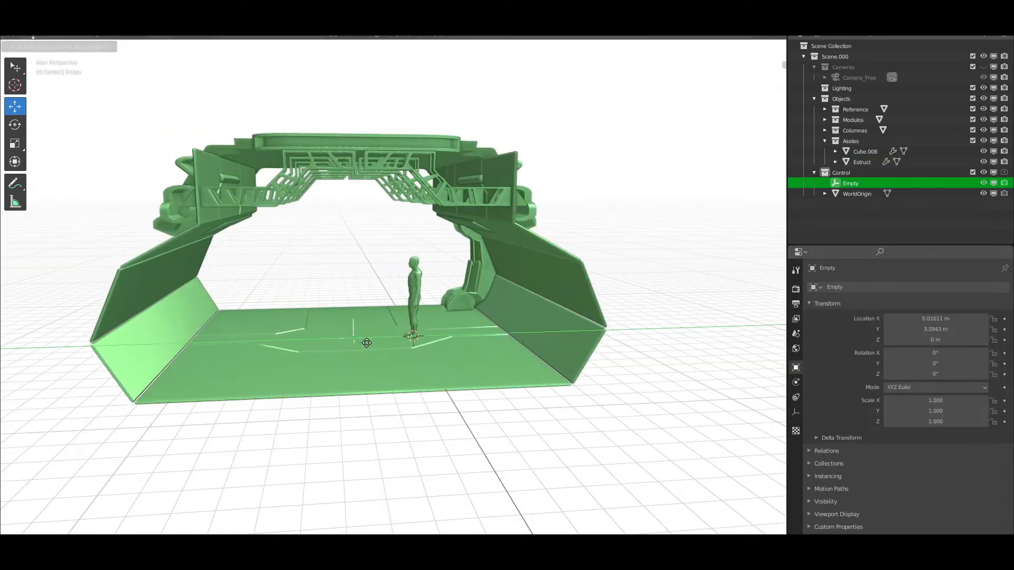
{"action": "left_click", "coordinate": [369, 346]}
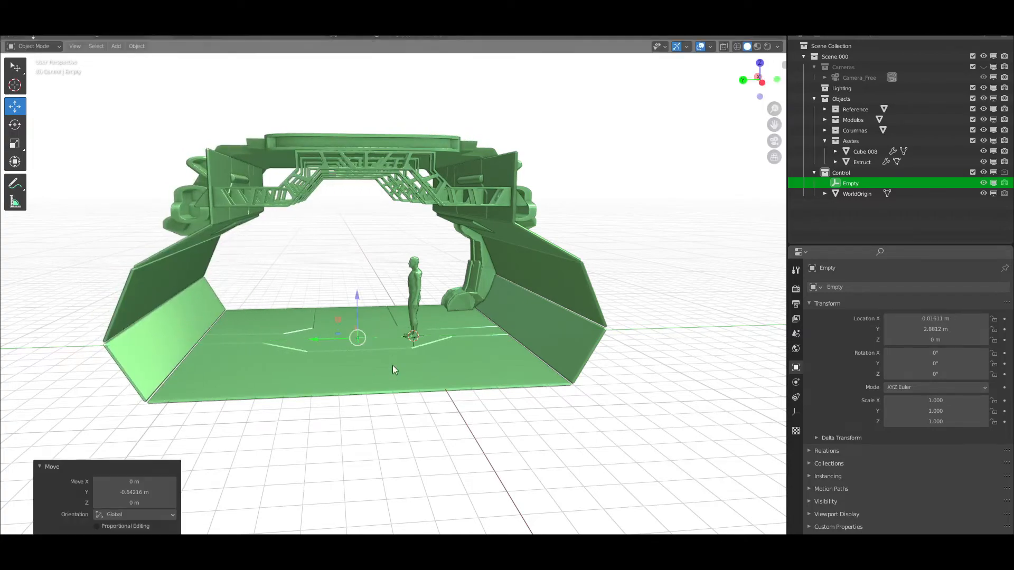
Add an Array modifier to the column with a count of 2 and a relative X offset of -6.300
{"action": "middle_click_drag", "start_coordinate": [394, 369], "coordinate": [426, 365]}
{"action": "left_click", "coordinate": [768, 84]}
{"action": "left_click", "coordinate": [774, 141]}
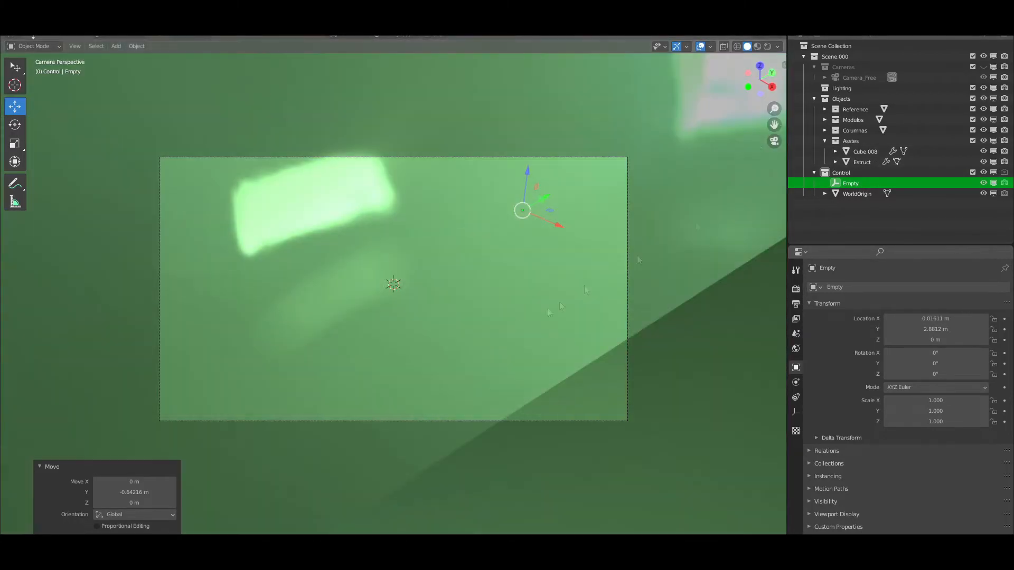
{"action": "left_click", "coordinate": [774, 141]}
{"action": "left_click", "coordinate": [774, 157]}
{"action": "middle_click_drag", "start_coordinate": [545, 303], "coordinate": [505, 321], "text": "shift"}
{"action": "scroll", "coordinate": [588, 324], "scroll_direction": "up", "scroll_amount": 2}
{"action": "scroll", "coordinate": [588, 325], "scroll_direction": "down", "scroll_amount": 2}
{"action": "left_click", "coordinate": [505, 321]}
{"action": "left_click", "coordinate": [796, 381]}
{"action": "left_click", "coordinate": [952, 286]}
{"action": "left_click", "coordinate": [798, 315]}
{"action": "scroll", "coordinate": [855, 411], "scroll_direction": "down", "scroll_amount": 3}
{"action": "left_click_drag", "start_coordinate": [925, 448], "coordinate": [886, 448]}
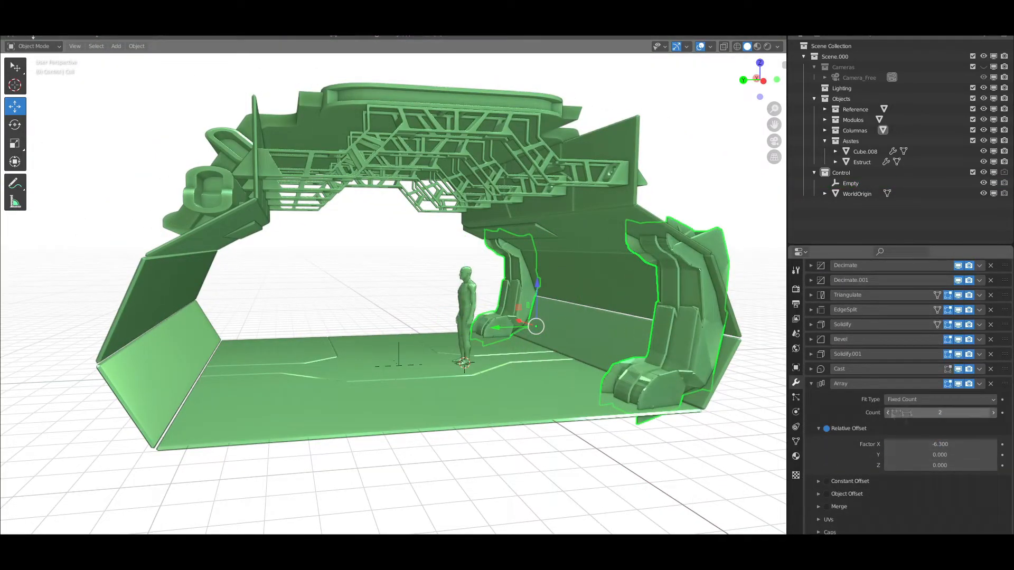
Mirror the arrayed columns across the Y axis with the Empty as mirror object
{"action": "left_click", "coordinate": [818, 287]}
{"action": "left_click", "coordinate": [814, 399]}
{"action": "left_click", "coordinate": [858, 184]}
{"action": "middle_click_drag", "start_coordinate": [633, 254], "coordinate": [597, 253]}
Switch to Material Preview and examine the textured corridor from the front and from outside
{"action": "left_click", "coordinate": [760, 79]}
{"action": "left_click", "coordinate": [774, 141]}
{"action": "left_click", "coordinate": [774, 141]}
{"action": "left_click", "coordinate": [774, 157]}
{"action": "scroll", "coordinate": [535, 320], "scroll_direction": "up", "scroll_amount": 4}
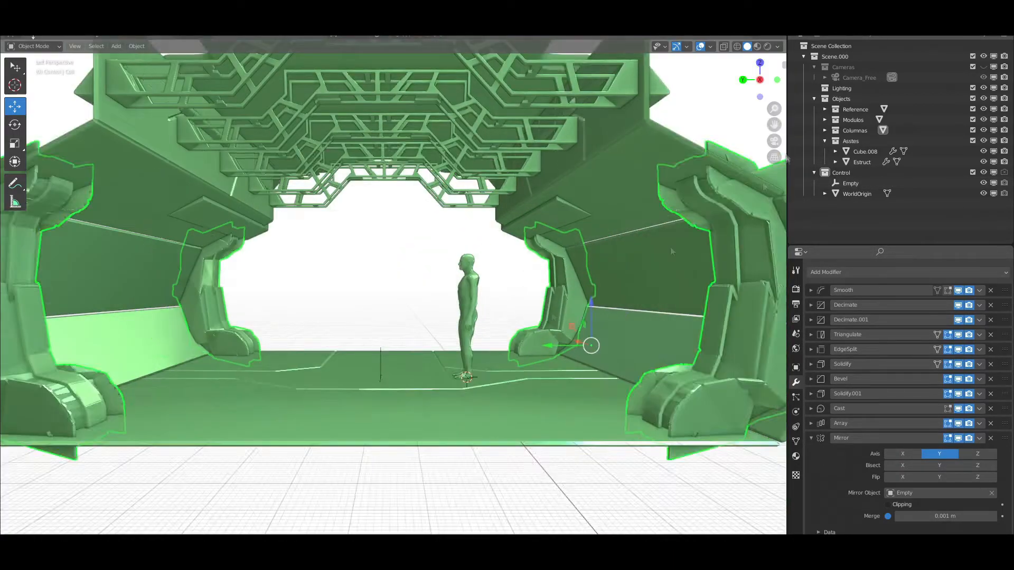
{"action": "middle_click_drag", "start_coordinate": [536, 321], "coordinate": [548, 351], "text": "shift"}
{"action": "left_click", "coordinate": [757, 47]}
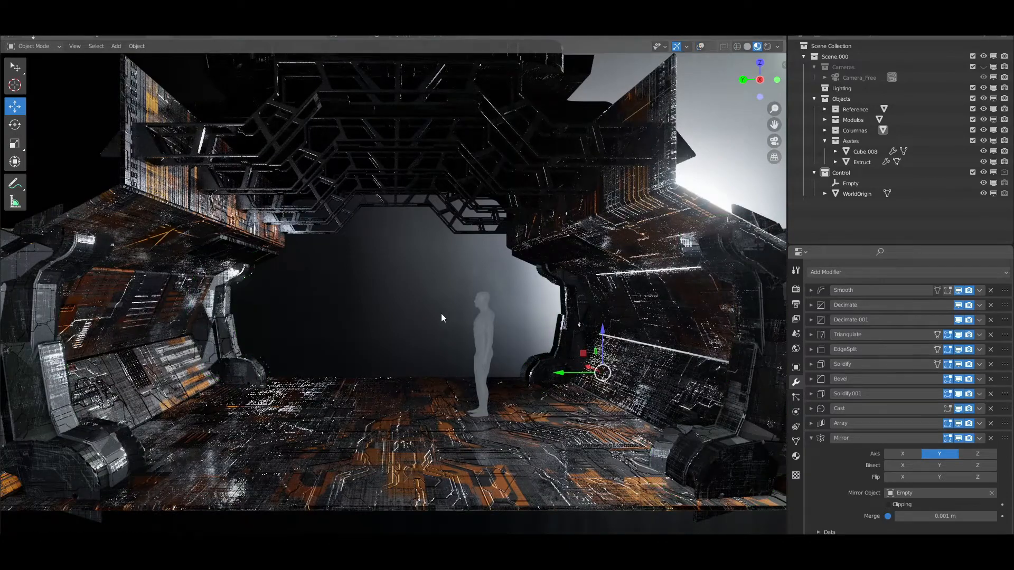
{"action": "scroll", "coordinate": [442, 314], "scroll_direction": "down", "scroll_amount": 5}
{"action": "middle_click_drag", "start_coordinate": [441, 315], "coordinate": [529, 271]}
{"action": "scroll", "coordinate": [529, 272], "scroll_direction": "up", "scroll_amount": 5}
{"action": "scroll", "coordinate": [529, 272], "scroll_direction": "down", "scroll_amount": 5}
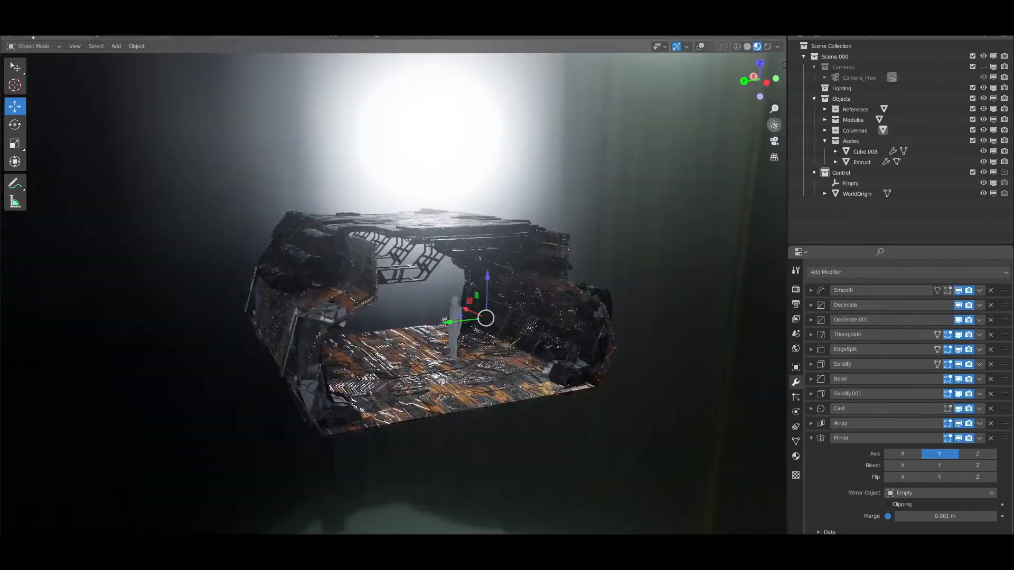
{"action": "left_click", "coordinate": [764, 83]}
{"action": "scroll", "coordinate": [474, 355], "scroll_direction": "up", "scroll_amount": 5}
{"action": "scroll", "coordinate": [474, 355], "scroll_direction": "down", "scroll_amount": 4}
{"action": "scroll", "coordinate": [474, 355], "scroll_direction": "up", "scroll_amount": 2}
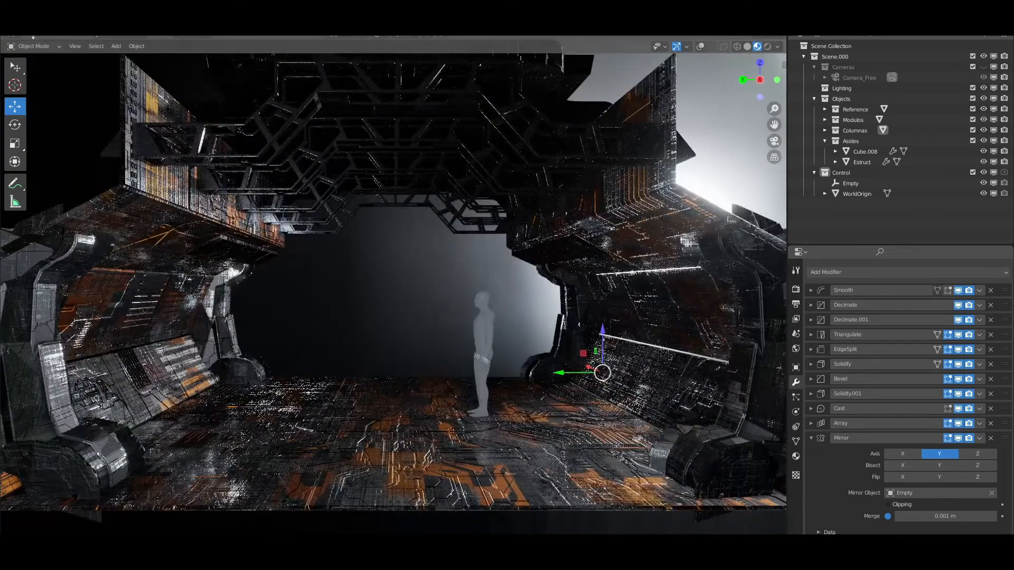
Preview the corridor in Rendered shading, return to Material Preview and rotate the preview HDRI
{"action": "left_click", "coordinate": [767, 47]}
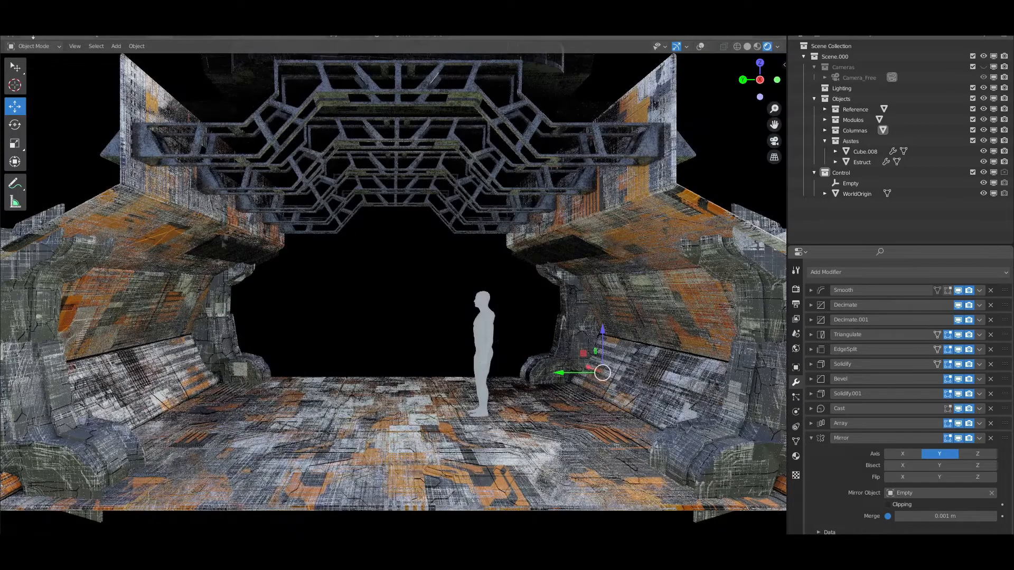
{"action": "left_click", "coordinate": [757, 46]}
{"action": "left_click", "coordinate": [777, 46]}
{"action": "left_click_drag", "start_coordinate": [777, 161], "coordinate": [726, 161]}
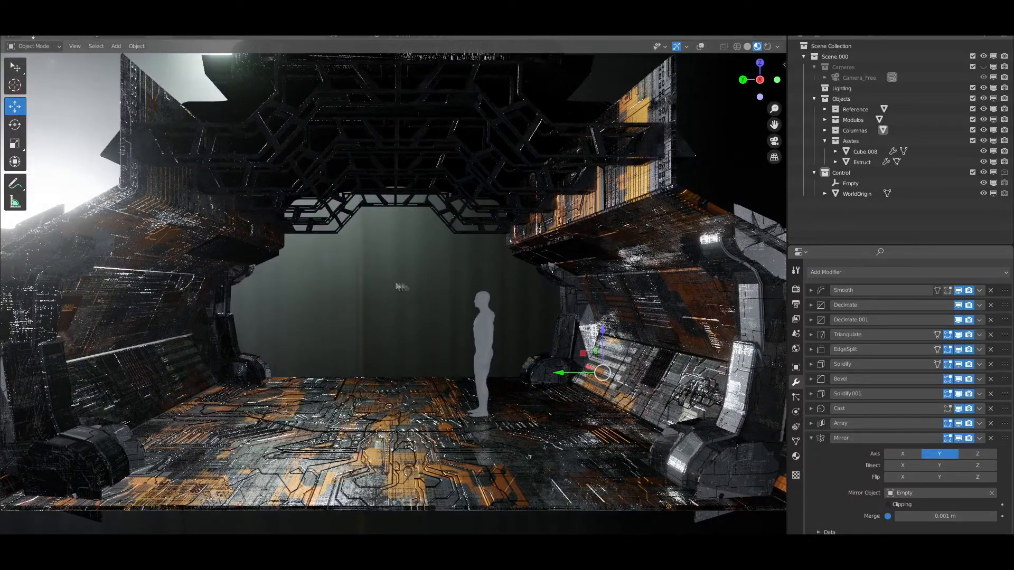
Switch the preview lighting to the forest HDRI, adjust its rotation and lower the world opacity to 0.228
{"action": "left_click", "coordinate": [778, 47]}
{"action": "left_click", "coordinate": [772, 135]}
{"action": "left_click", "coordinate": [642, 171]}
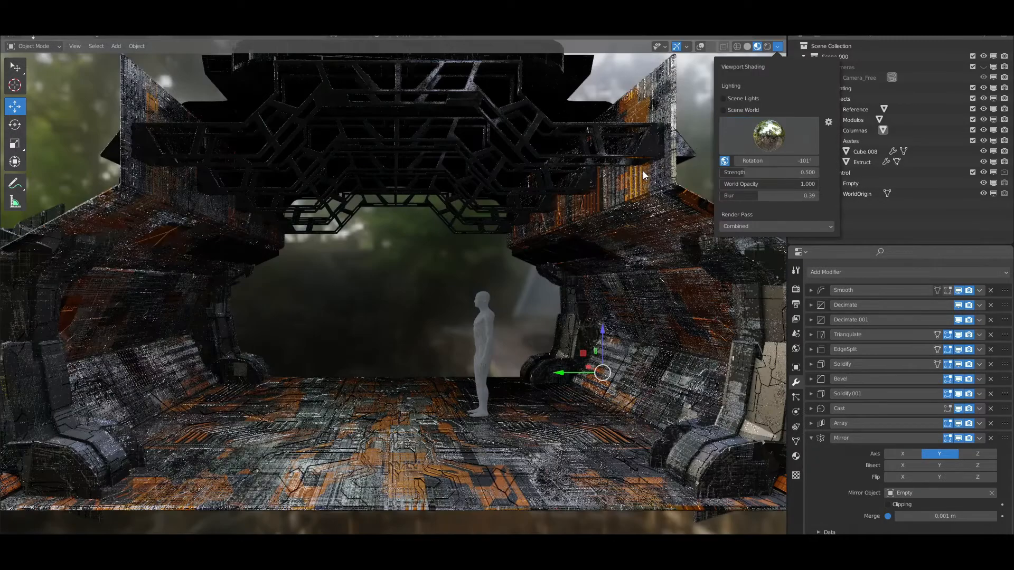
{"action": "left_click", "coordinate": [777, 47]}
{"action": "mouse_move", "coordinate": [776, 160]}
{"action": "left_mouse_down"}
{"action": "mouse_move", "coordinate": [755, 161]}
{"action": "mouse_move", "coordinate": [742, 183]}
{"action": "left_mouse_up"}
{"action": "scroll", "coordinate": [429, 379], "scroll_direction": "up", "scroll_amount": 1}
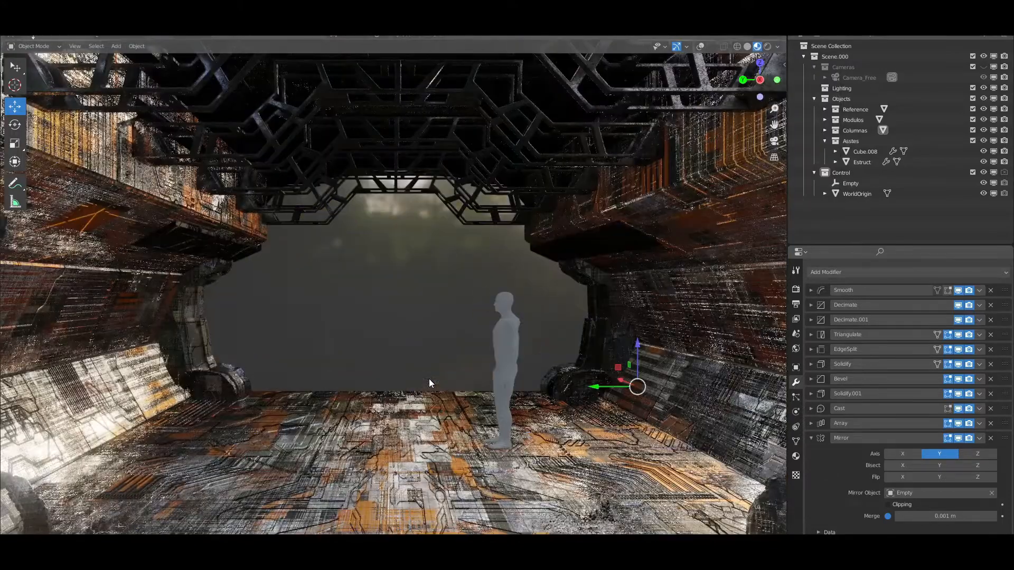
Return to Solid shading, show and select Camera_Free, and align it to the current front view of the corridor
{"action": "left_click", "coordinate": [748, 47]}
{"action": "scroll", "coordinate": [437, 312], "scroll_direction": "down", "scroll_amount": 1}
{"action": "left_click", "coordinate": [937, 78]}
{"action": "left_click", "coordinate": [75, 46]}
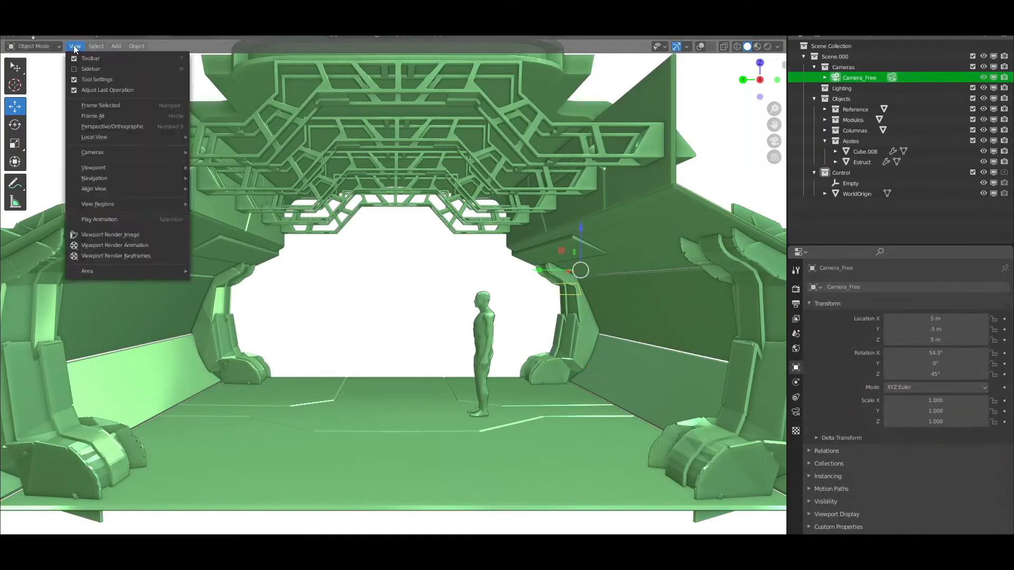
{"action": "left_click", "coordinate": [254, 206]}
Pull Camera_Free back along X to about -24.576 m and check the framing through the camera
{"action": "key", "text": "g"}
{"action": "key", "text": "x"}
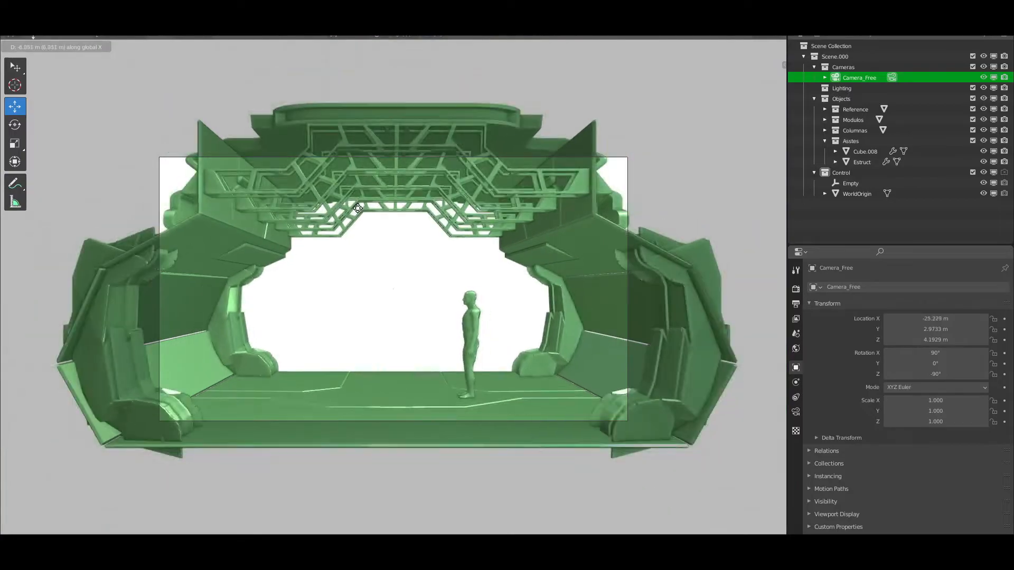
{"action": "left_click", "coordinate": [360, 224]}
{"action": "key", "text": "KP_0"}
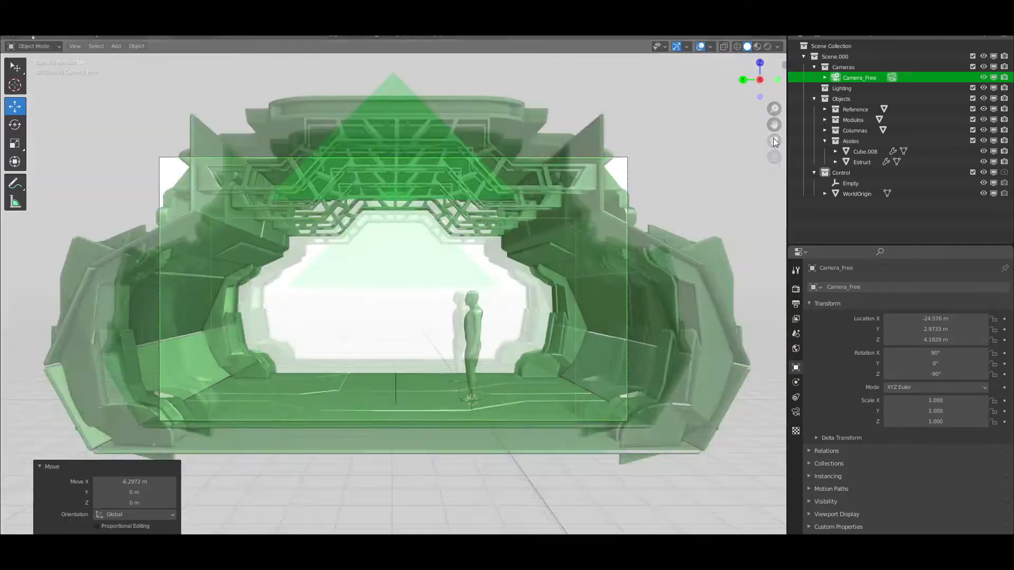
{"action": "left_click", "coordinate": [847, 67]}
{"action": "scroll", "coordinate": [538, 296], "scroll_direction": "up", "scroll_amount": 2}
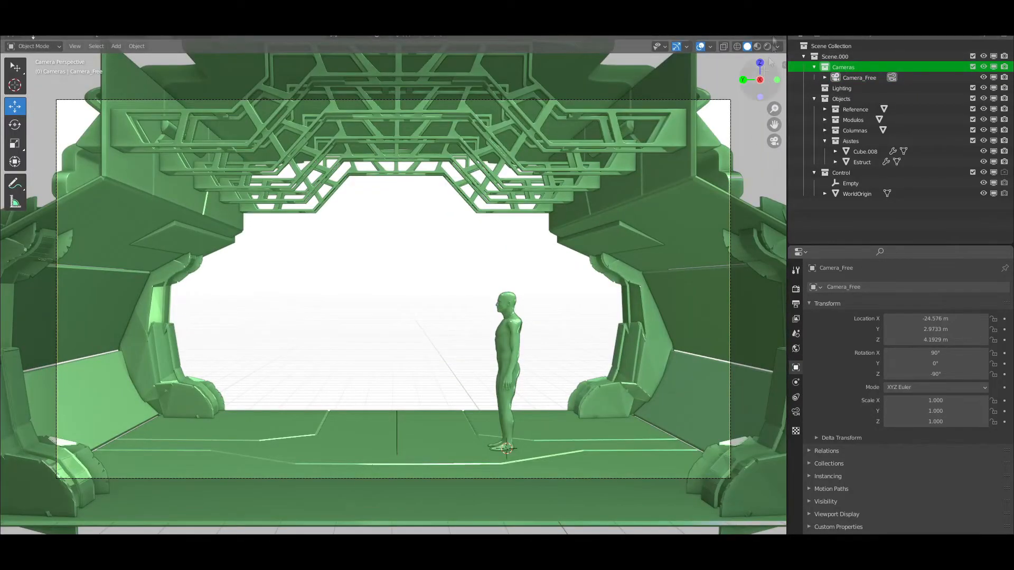
View the camera shot in Material Preview, try other preview HDRIs and rotate the lighting
{"action": "left_click", "coordinate": [757, 46]}
{"action": "scroll", "coordinate": [536, 310], "scroll_direction": "down", "scroll_amount": 1}
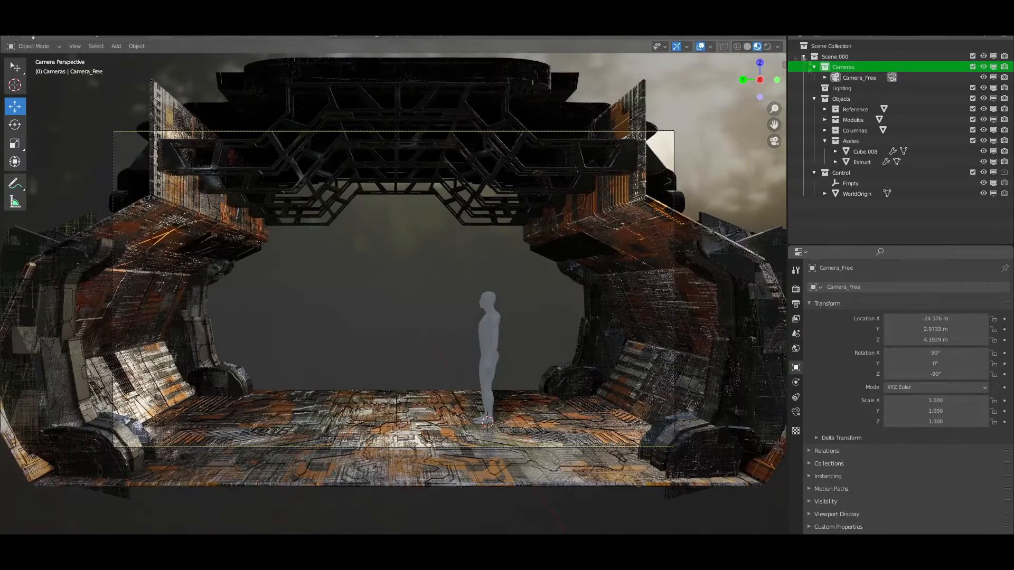
{"action": "left_click", "coordinate": [777, 47]}
{"action": "left_click", "coordinate": [769, 135]}
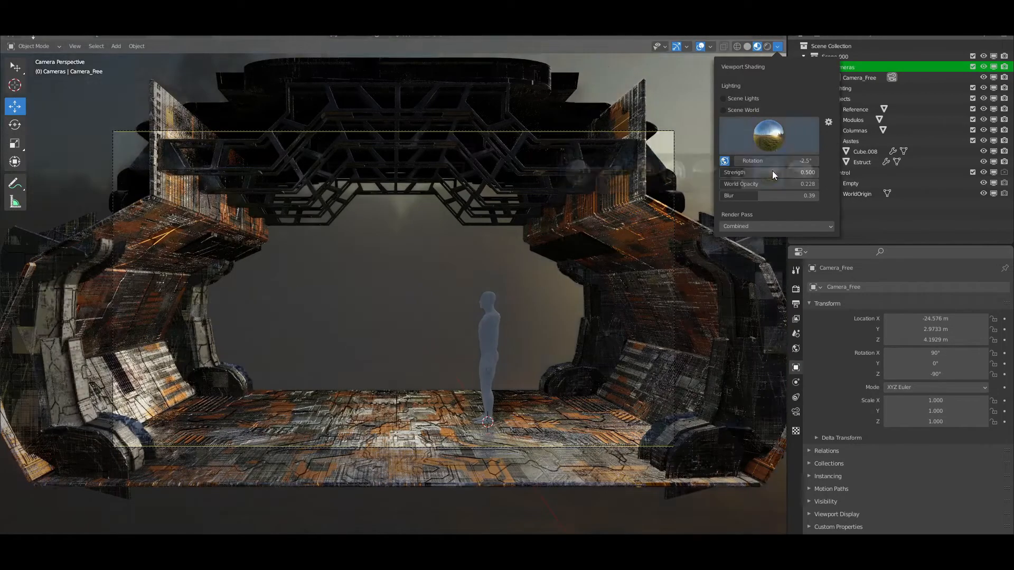
{"action": "left_click", "coordinate": [707, 171]}
{"action": "left_click", "coordinate": [768, 135]}
{"action": "left_click", "coordinate": [738, 172]}
{"action": "left_click_drag", "start_coordinate": [771, 161], "coordinate": [813, 161]}
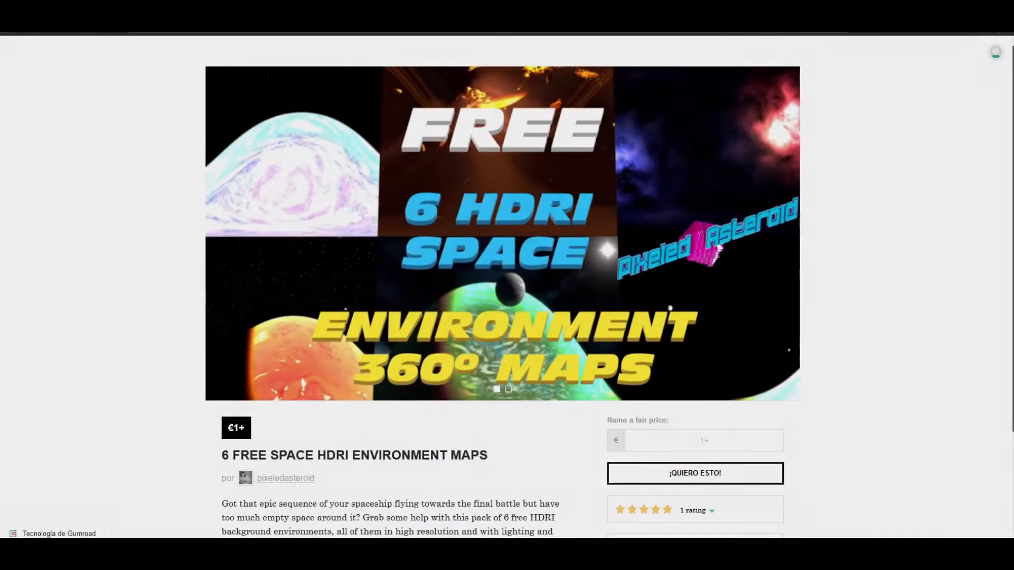
Switch to the browser, review the 6 Free Space HDRI Environment Maps page and open its creator's store
{"action": "scroll", "coordinate": [503, 285], "scroll_direction": "down", "scroll_amount": 1}
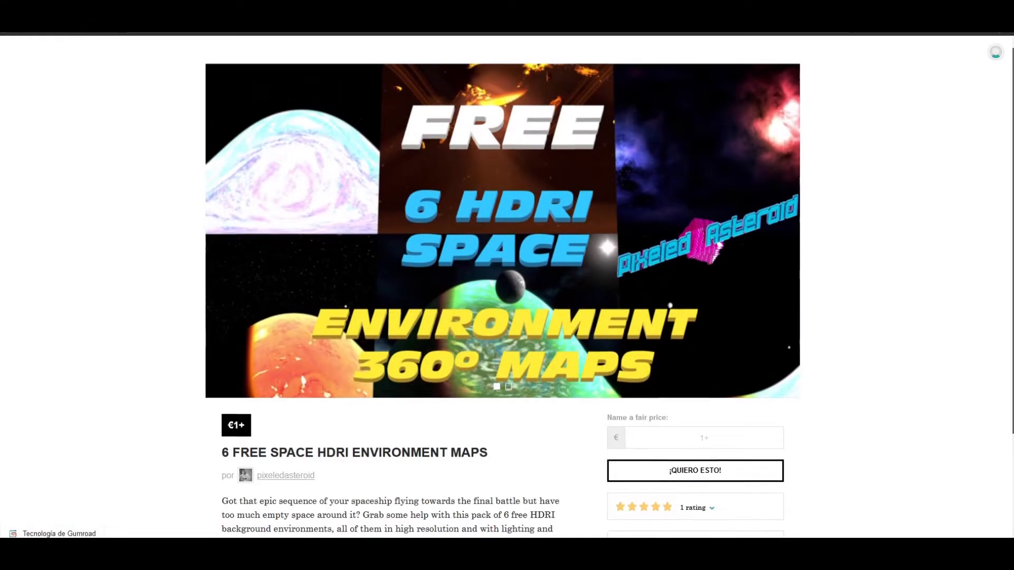
{"action": "scroll", "coordinate": [503, 285], "scroll_direction": "down", "scroll_amount": 2}
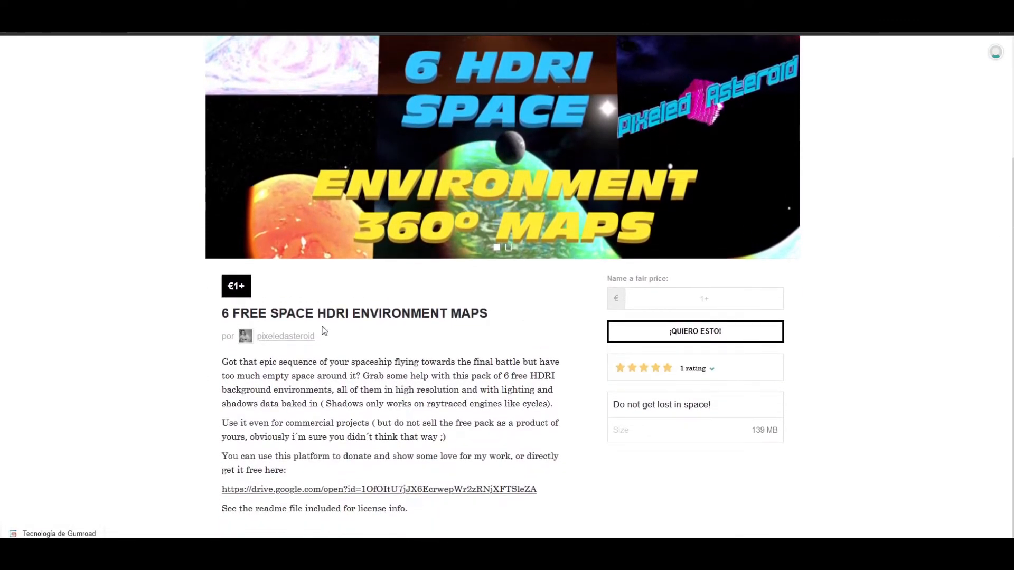
{"action": "left_click", "coordinate": [285, 339]}
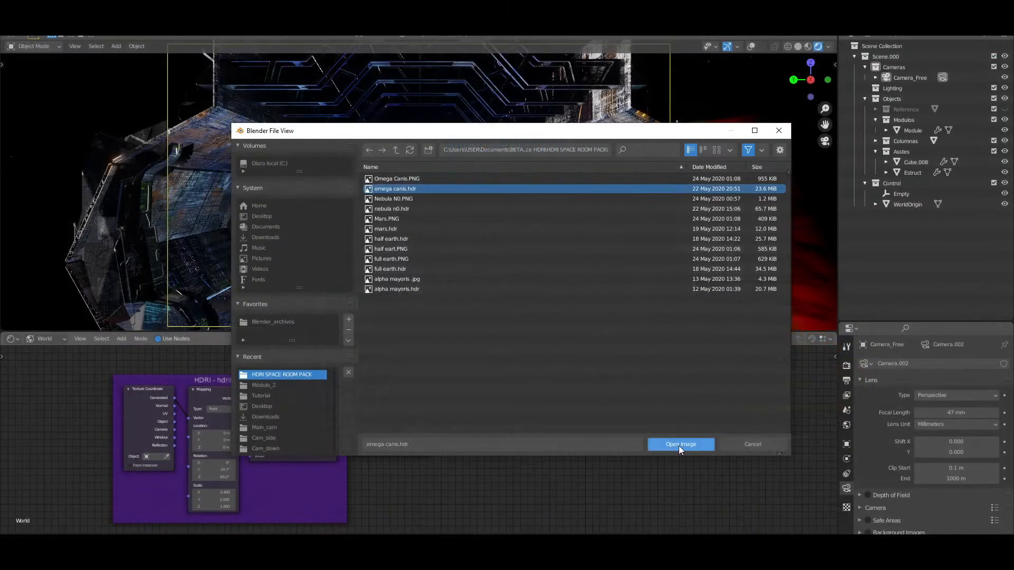
{"action": "left_click", "coordinate": [679, 449]}
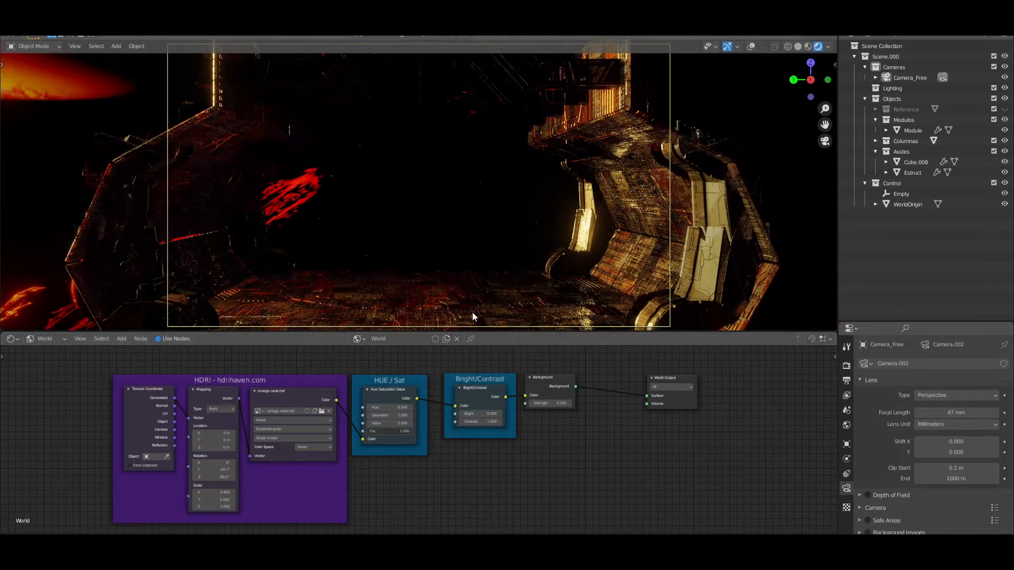
Set the world HDRI Mapping node's Z rotation to 0° and adjust its Y rotation
{"action": "scroll", "coordinate": [269, 193], "scroll_direction": "down", "scroll_amount": 2}
{"action": "scroll", "coordinate": [357, 184], "scroll_direction": "down", "scroll_amount": 4}
{"action": "middle_click_drag", "start_coordinate": [269, 193], "coordinate": [364, 189]}
{"action": "left_click", "coordinate": [217, 477]}
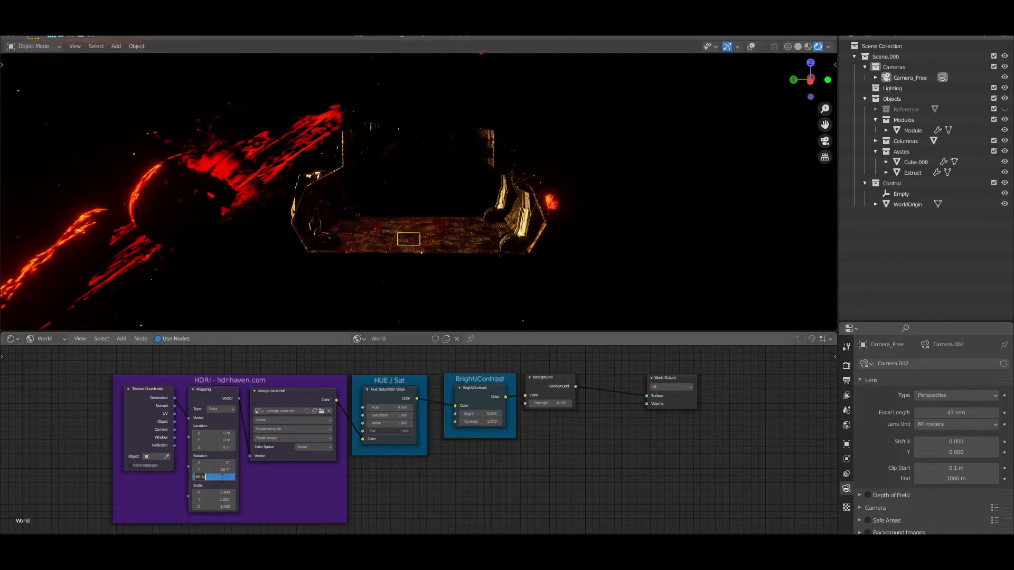
{"action": "type", "text": "0"}
{"action": "key", "text": "Return"}
{"action": "left_click", "coordinate": [217, 467]}
{"action": "type", "text": "0"}
{"action": "key", "text": "Return"}
{"action": "left_click_drag", "start_coordinate": [217, 468], "coordinate": [198, 468]}
Return to the camera view and set the world's Bright/Contrast node to Bright 0.100 and Contrast 0.500
{"action": "left_click", "coordinate": [826, 143]}
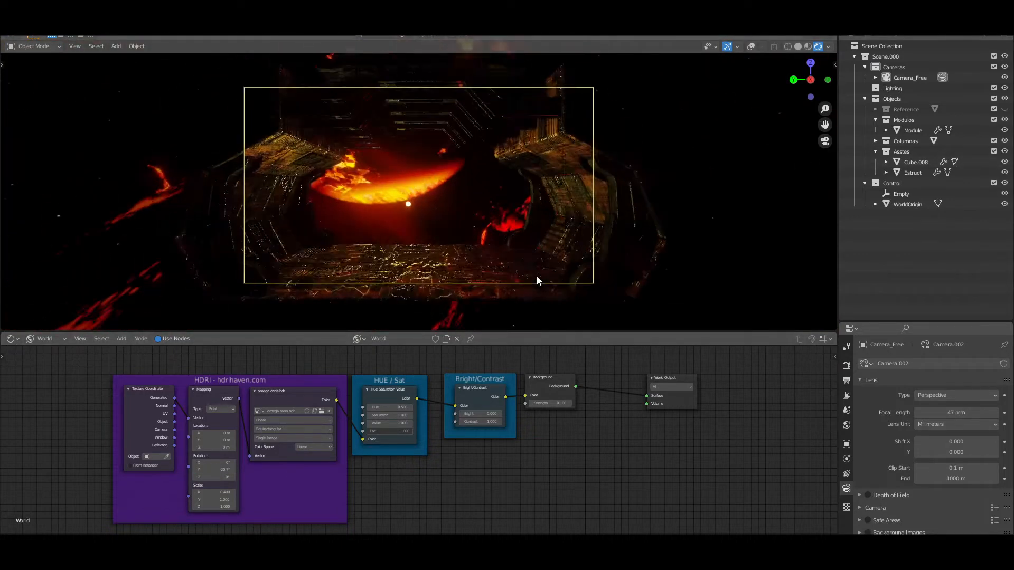
{"action": "scroll", "coordinate": [473, 214], "scroll_direction": "up", "scroll_amount": 2}
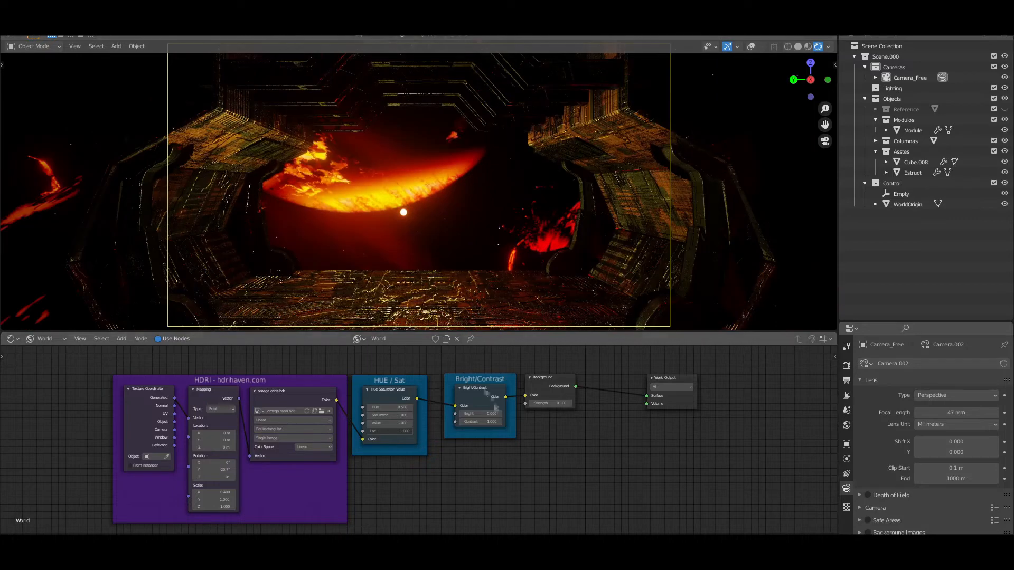
{"action": "key", "text": "Return"}
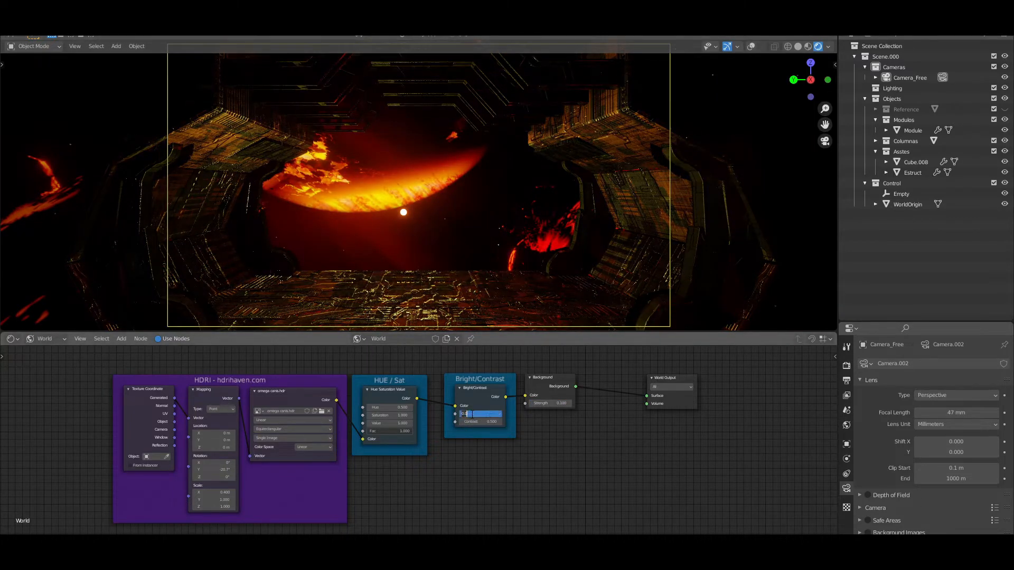
Rotate the world HDRI further in the Mapping node to relight the corridor floor and set its X scale to 0.4
{"action": "mouse_move", "coordinate": [214, 469]}
{"action": "left_mouse_down"}
{"action": "mouse_move", "coordinate": [193, 469]}
{"action": "mouse_move", "coordinate": [219, 469]}
{"action": "mouse_move", "coordinate": [204, 469]}
{"action": "left_mouse_up"}
{"action": "mouse_move", "coordinate": [214, 463]}
{"action": "left_mouse_down"}
{"action": "mouse_move", "coordinate": [203, 462]}
{"action": "mouse_move", "coordinate": [221, 476]}
{"action": "mouse_move", "coordinate": [232, 470]}
{"action": "mouse_move", "coordinate": [219, 470]}
{"action": "left_mouse_up"}
{"action": "left_click_drag", "start_coordinate": [199, 462], "coordinate": [227, 469]}
{"action": "type", "text": "0"}
{"action": "key", "text": "Return"}
{"action": "left_click", "coordinate": [223, 491]}
{"action": "type", "text": "0.4"}
{"action": "key", "text": "Return"}
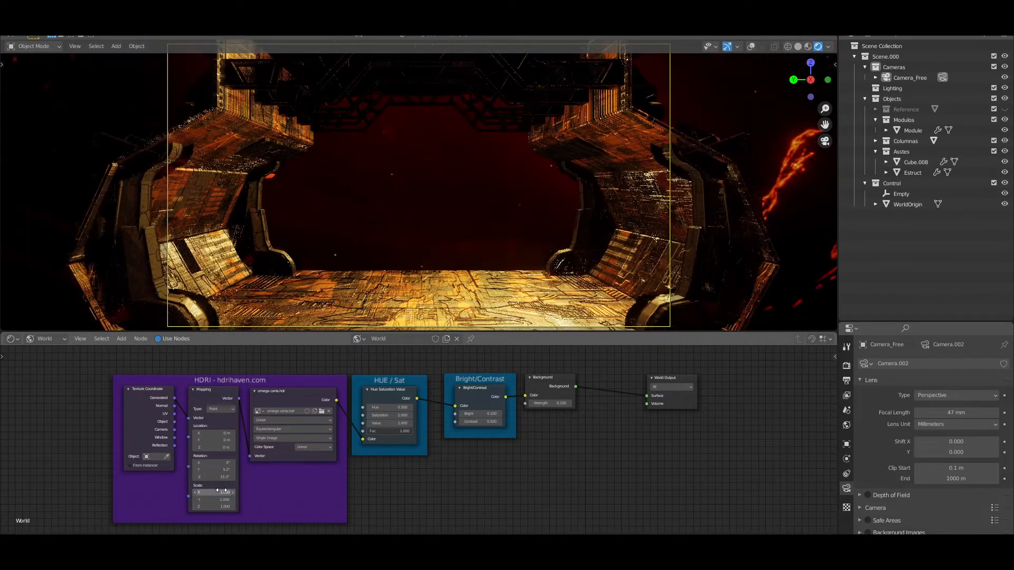
Try X scales of 0.5 and 0.6 on the world Mapping node and settle on 0.35
{"action": "type", "text": "0.5"}
{"action": "key", "text": "Return"}
{"action": "left_click", "coordinate": [222, 491]}
{"action": "type", "text": "0.6"}
{"action": "key", "text": "Return"}
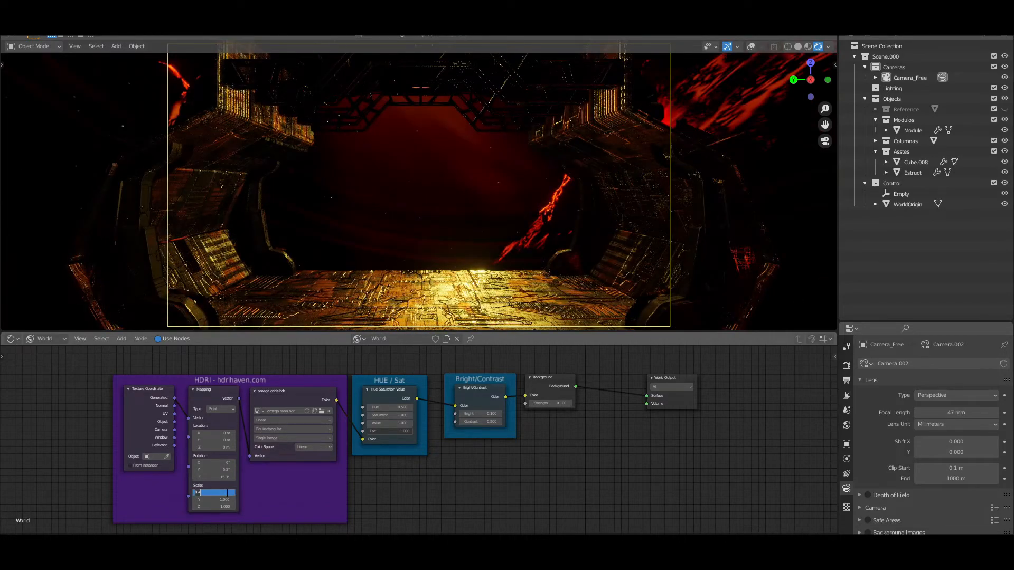
{"action": "type", "text": "0.35"}
{"action": "key", "text": "Return"}
{"action": "middle_click_drag", "start_coordinate": [444, 211], "coordinate": [530, 63]}
{"action": "key", "text": "KP_0"}
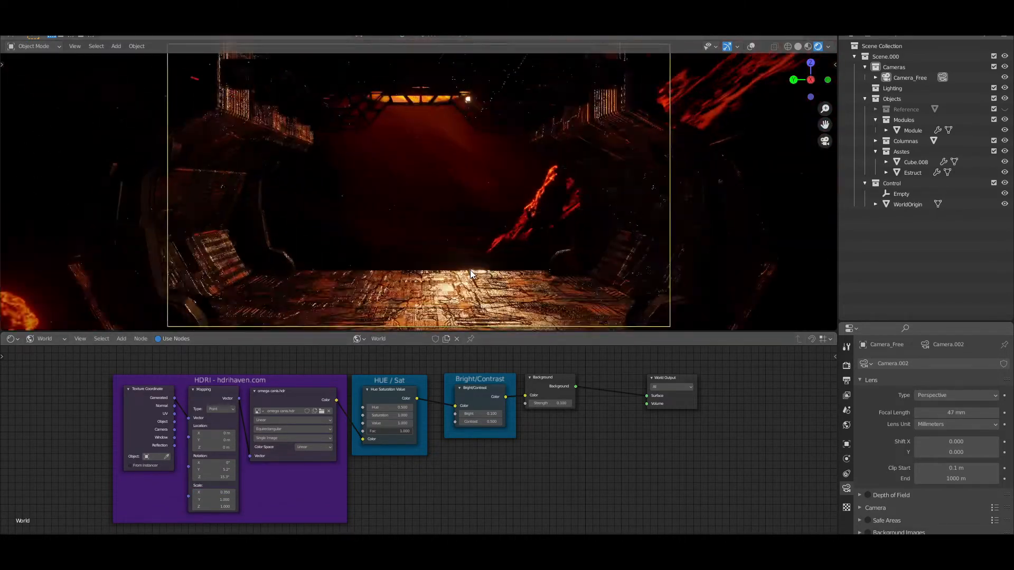
Set the world's Bright/Contrast node to Bright 0 and Contrast 0.5, and the Background strength to 0.1
{"action": "scroll", "coordinate": [470, 270], "scroll_direction": "down", "scroll_amount": 1}
{"action": "scroll", "coordinate": [459, 387], "scroll_direction": "up", "scroll_amount": 3}
{"action": "left_click_drag", "start_coordinate": [489, 441], "coordinate": [520, 442]}
{"action": "left_click", "coordinate": [510, 442]}
{"action": "type", "text": "0.5"}
{"action": "key", "text": "Return"}
{"action": "left_click", "coordinate": [513, 428]}
{"action": "type", "text": "0"}
{"action": "key", "text": "Return"}
{"action": "left_click", "coordinate": [609, 411]}
{"action": "type", "text": "0.1"}
{"action": "key", "text": "Return"}
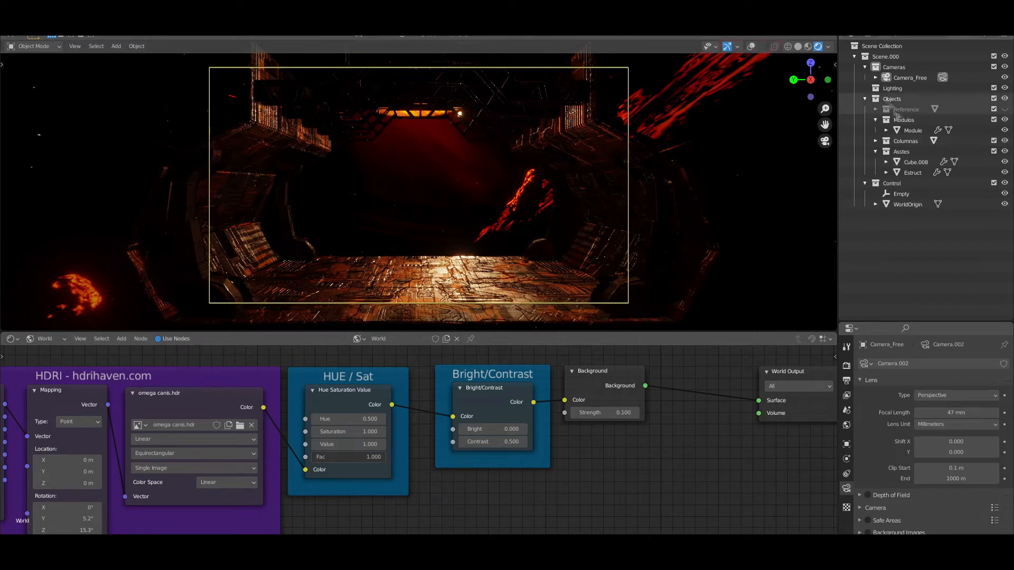
{"action": "key", "text": "shift+a"}
{"action": "mouse_move", "coordinate": [587, 237]}
{"action": "key", "text": "Escape"}
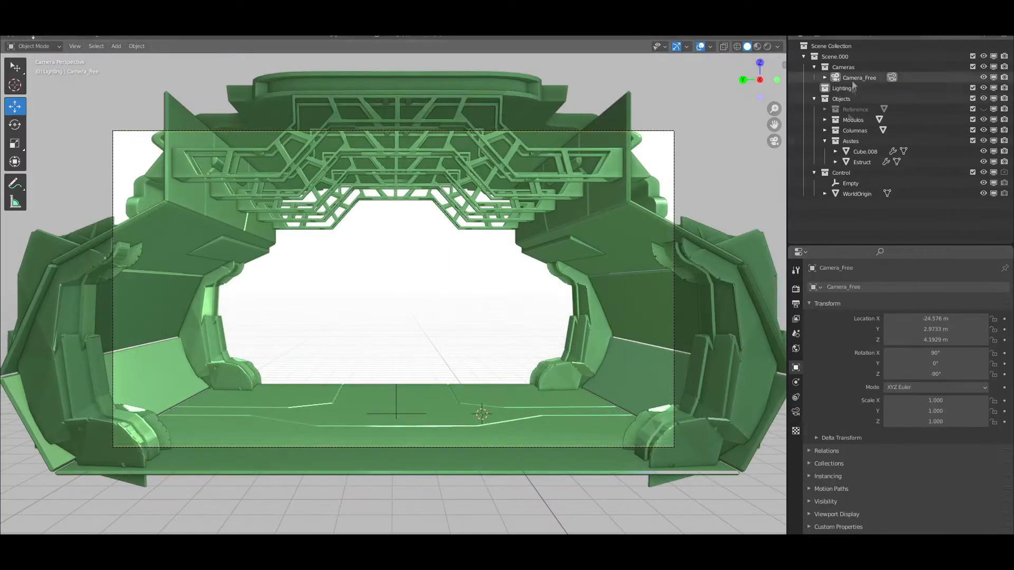
Add an area light to the Lighting collection and place it under the corridor ceiling at about X 2.75, Y 2.94, Z 8.37 m
{"action": "key", "text": "shift+a"}
{"action": "mouse_move", "coordinate": [370, 342]}
{"action": "left_click", "coordinate": [459, 376]}
{"action": "left_click_drag", "start_coordinate": [439, 413], "coordinate": [351, 414]}
{"action": "left_click_drag", "start_coordinate": [394, 370], "coordinate": [394, 122]}
{"action": "scroll", "coordinate": [442, 238], "scroll_direction": "down", "scroll_amount": 1}
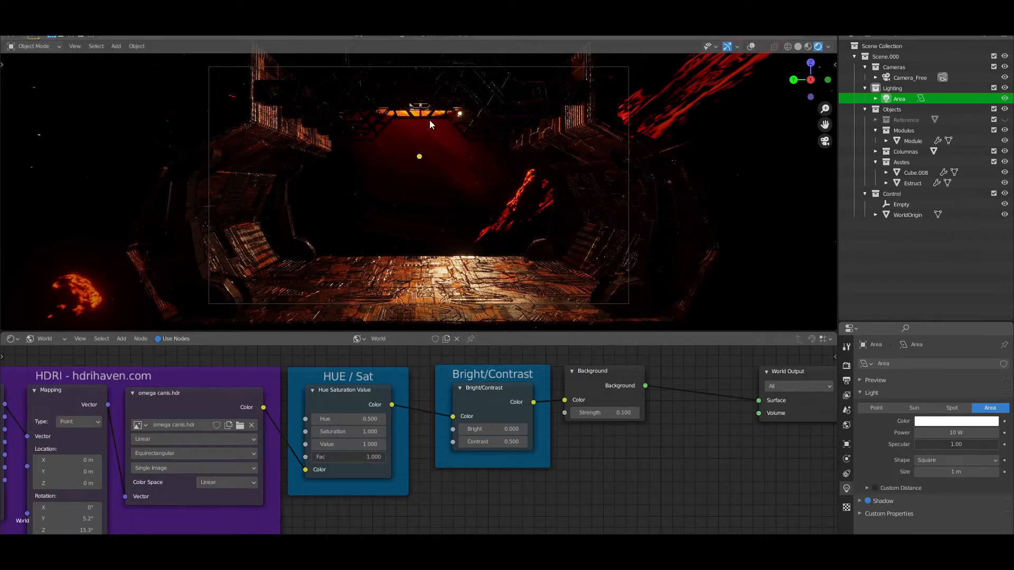
Add a Volume Scatter node to the world's Volume output with density 0.05 and anisotropy 0.5
{"action": "scroll", "coordinate": [482, 410], "scroll_direction": "down", "scroll_amount": 2}
{"action": "key", "text": "shift+a"}
{"action": "mouse_move", "coordinate": [444, 422]}
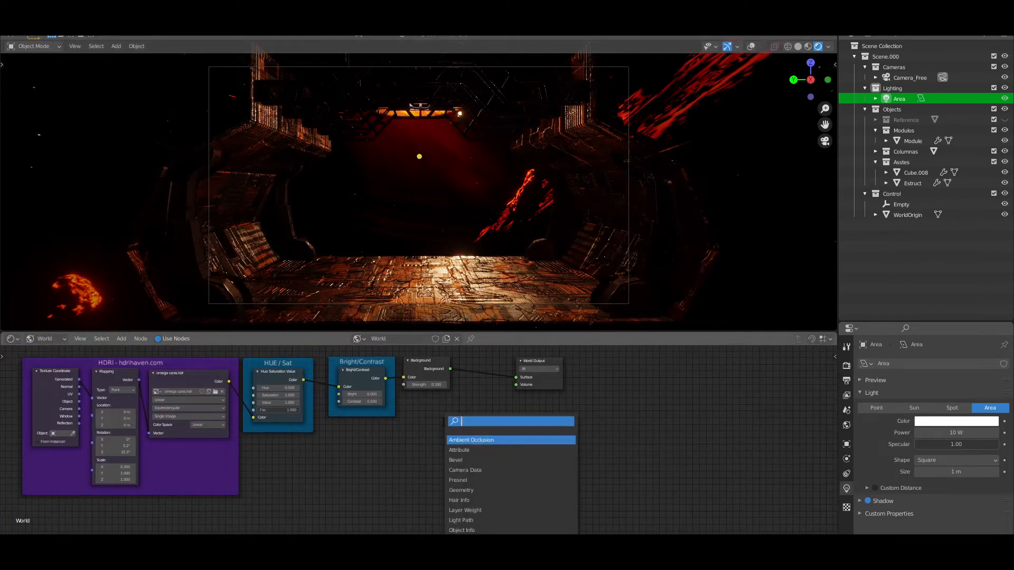
{"action": "left_click", "coordinate": [467, 470]}
{"action": "left_click", "coordinate": [468, 470]}
{"action": "scroll", "coordinate": [491, 441], "scroll_direction": "up", "scroll_amount": 4}
{"action": "left_click_drag", "start_coordinate": [514, 431], "coordinate": [551, 363]}
{"action": "left_click", "coordinate": [490, 452]}
{"action": "type", "text": "0.1"}
{"action": "key", "text": "Return"}
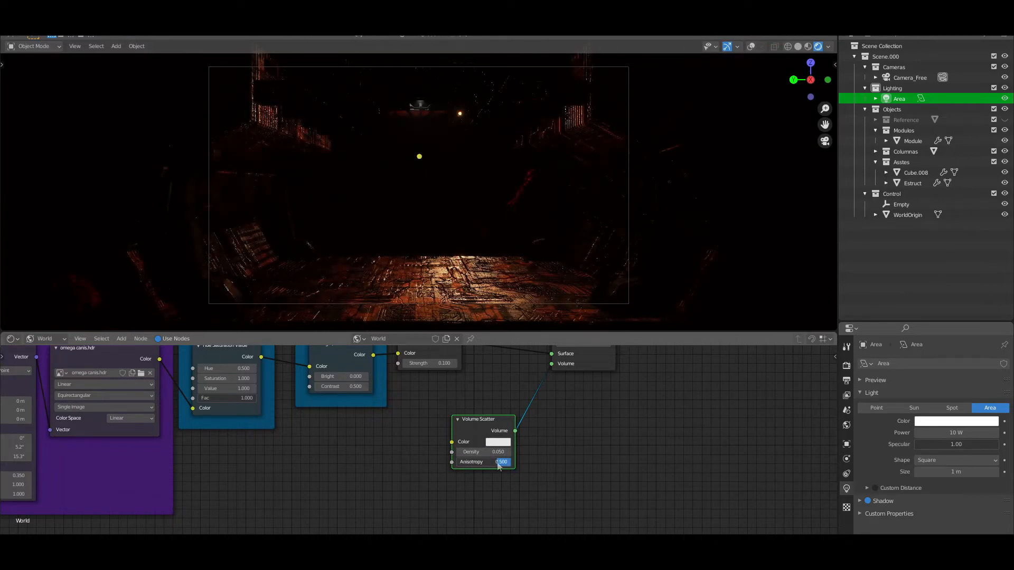
Set the area light's power to 1000 W and place the Volume Scatter node beneath the Background node
{"action": "left_click", "coordinate": [951, 437]}
{"action": "type", "text": "1000"}
{"action": "key", "text": "Return"}
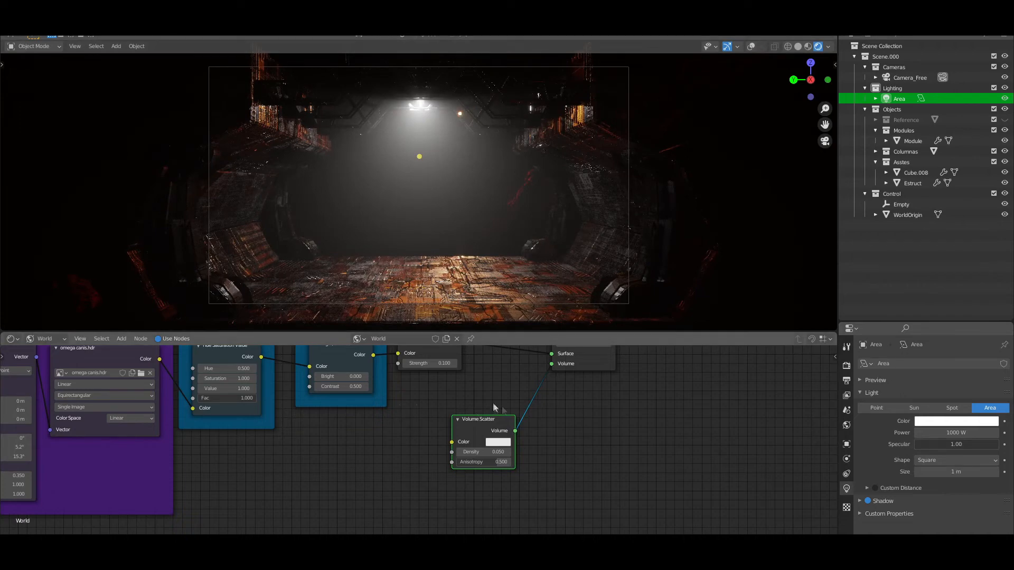
{"action": "left_click_drag", "start_coordinate": [484, 424], "coordinate": [430, 414]}
{"action": "scroll", "coordinate": [429, 413], "scroll_direction": "up", "scroll_amount": 1}
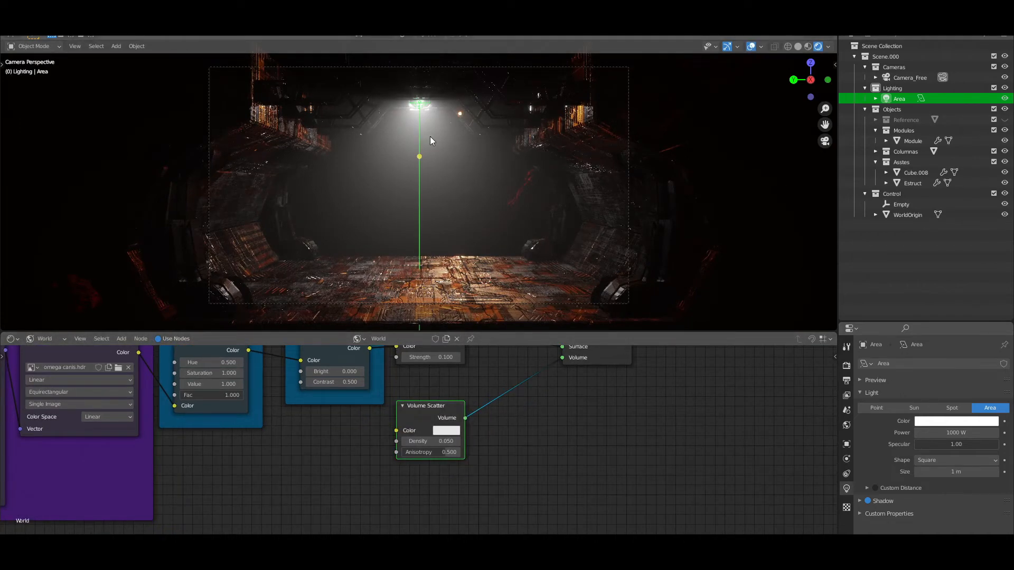
Move the area light about 2.5 m along the X axis and fine-tune its position under the ceiling from the camera view
{"action": "key", "text": "g"}
{"action": "key", "text": "x"}
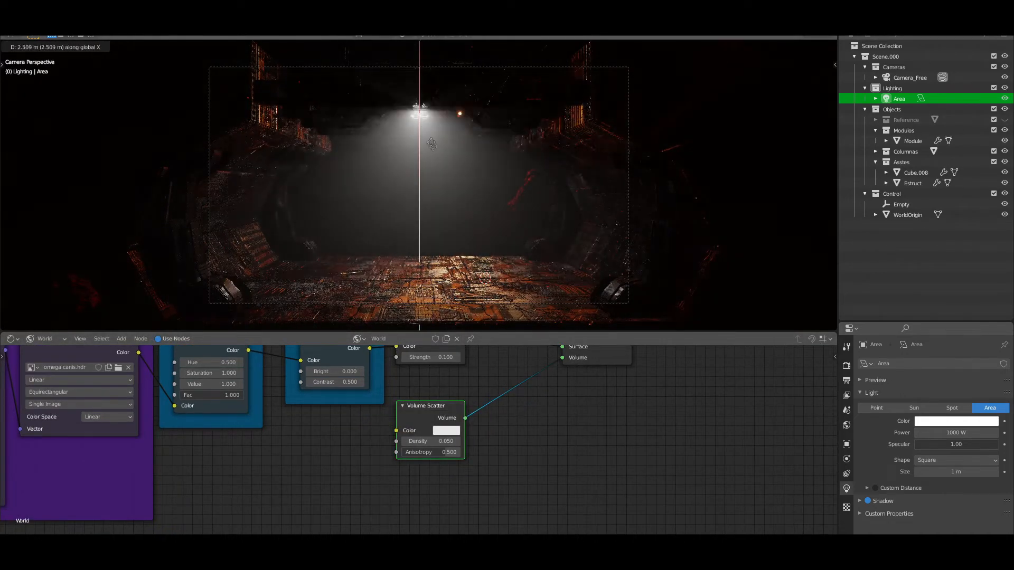
{"action": "left_click", "coordinate": [435, 151]}
{"action": "middle_click_drag", "start_coordinate": [454, 169], "coordinate": [489, 140]}
{"action": "middle_click_drag", "start_coordinate": [424, 62], "coordinate": [416, 141], "text": "shift"}
{"action": "scroll", "coordinate": [417, 141], "scroll_direction": "up", "scroll_amount": 4}
{"action": "scroll", "coordinate": [417, 141], "scroll_direction": "down", "scroll_amount": 5}
{"action": "key", "text": "KP_0"}
{"action": "key", "text": "g"}
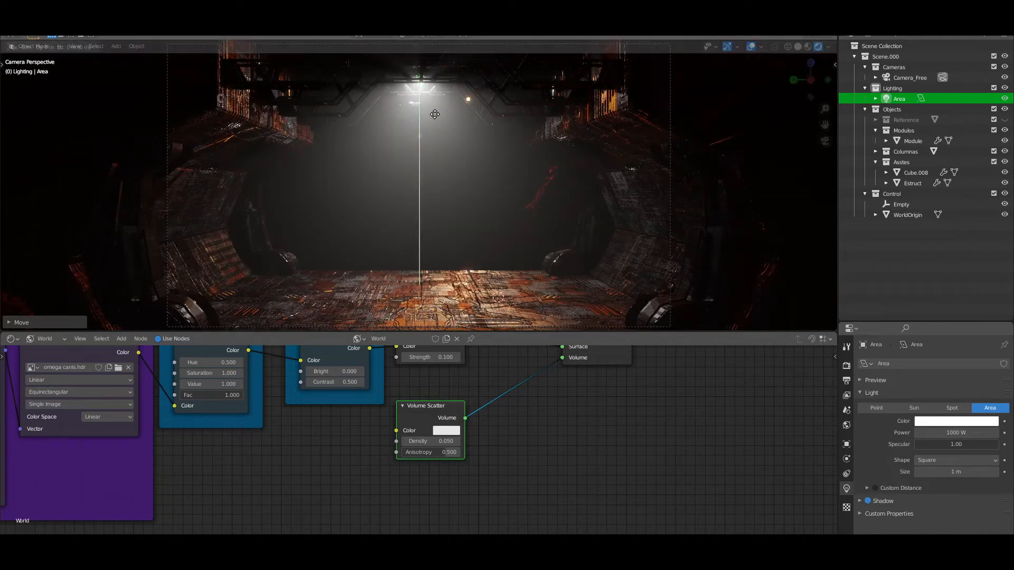
{"action": "left_click", "coordinate": [443, 210]}
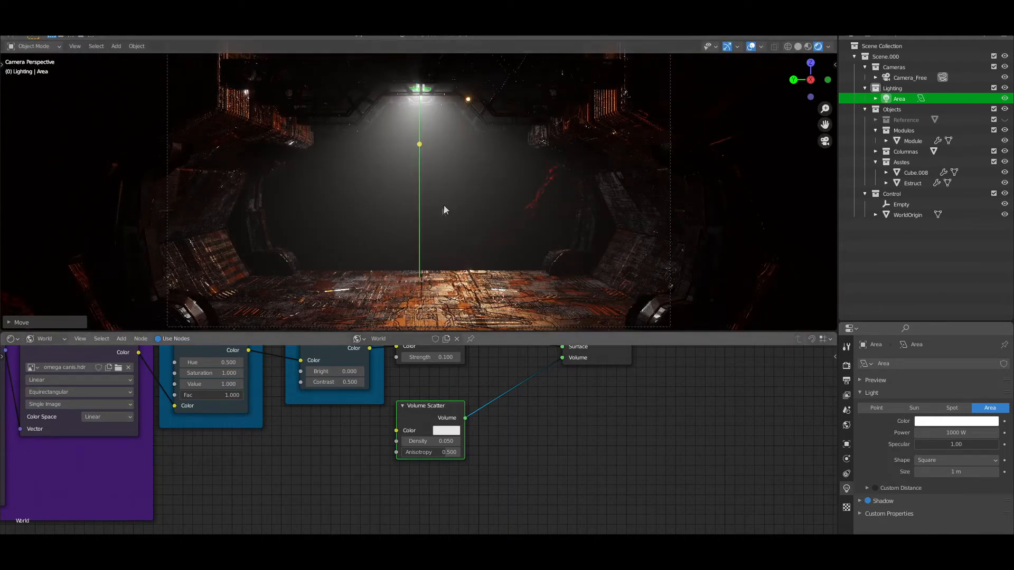
Try driving the Volume Scatter node's color from the Bright/Contrast output and from the HDRI image's color
{"action": "scroll", "coordinate": [516, 437], "scroll_direction": "up", "scroll_amount": 1}
{"action": "middle_click_drag", "start_coordinate": [516, 437], "coordinate": [519, 448]}
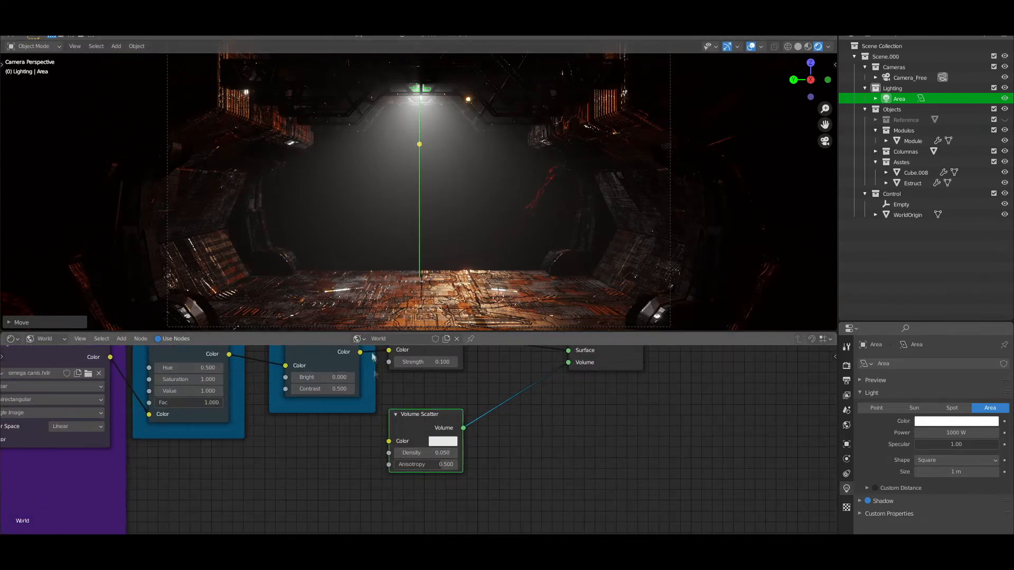
{"action": "left_click_drag", "start_coordinate": [360, 353], "coordinate": [388, 441]}
{"action": "right_click_drag", "start_coordinate": [371, 431], "coordinate": [391, 393], "text": "ctrl"}
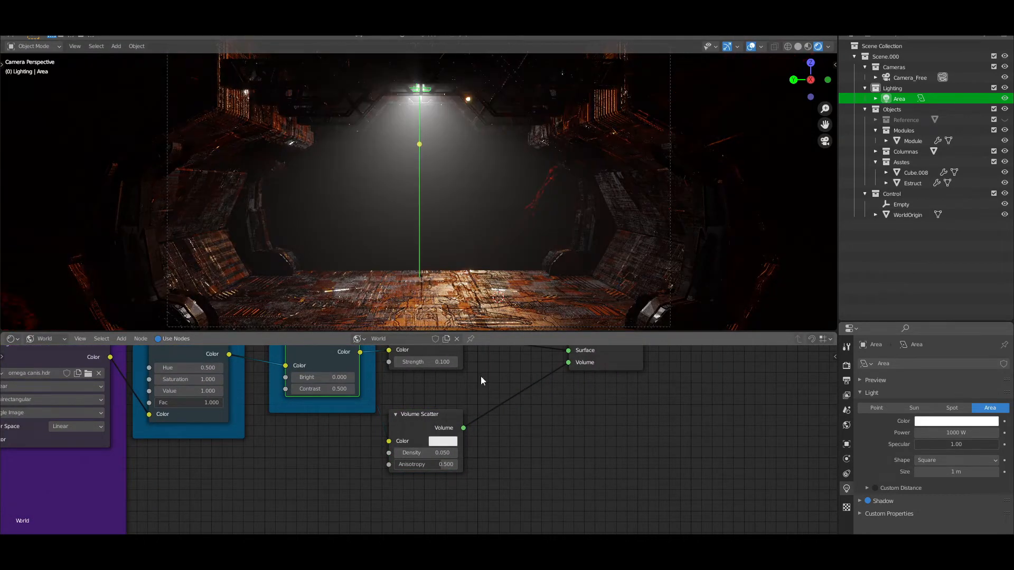
{"action": "scroll", "coordinate": [479, 379], "scroll_direction": "down", "scroll_amount": 3}
{"action": "left_click_drag", "start_coordinate": [454, 359], "coordinate": [404, 423]}
{"action": "left_click_drag", "start_coordinate": [175, 375], "coordinate": [396, 442]}
{"action": "middle_click_drag", "start_coordinate": [675, 176], "coordinate": [636, 170]}
{"action": "scroll", "coordinate": [637, 170], "scroll_direction": "down", "scroll_amount": 3}
{"action": "right_click_drag", "start_coordinate": [346, 464], "coordinate": [367, 414], "text": "ctrl"}
{"action": "left_click", "coordinate": [825, 144]}
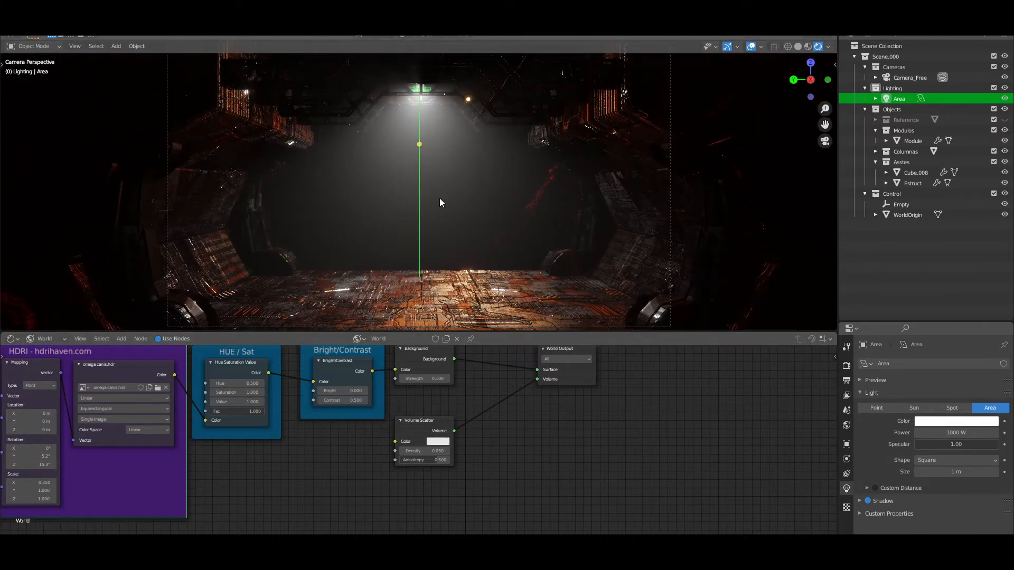
Set the world Background strength to 0.2 and readjust the area light's position under the ceiling
{"action": "left_click", "coordinate": [424, 381]}
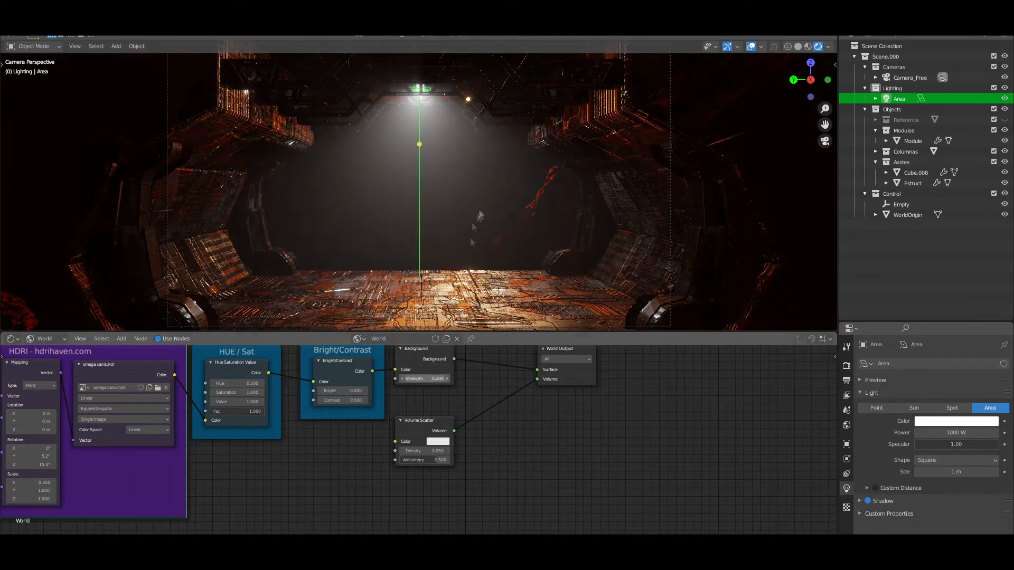
{"action": "middle_click_drag", "start_coordinate": [450, 252], "coordinate": [623, 219]}
{"action": "key", "text": "g"}
{"action": "left_click", "coordinate": [606, 186]}
{"action": "middle_click_drag", "start_coordinate": [606, 186], "coordinate": [437, 235]}
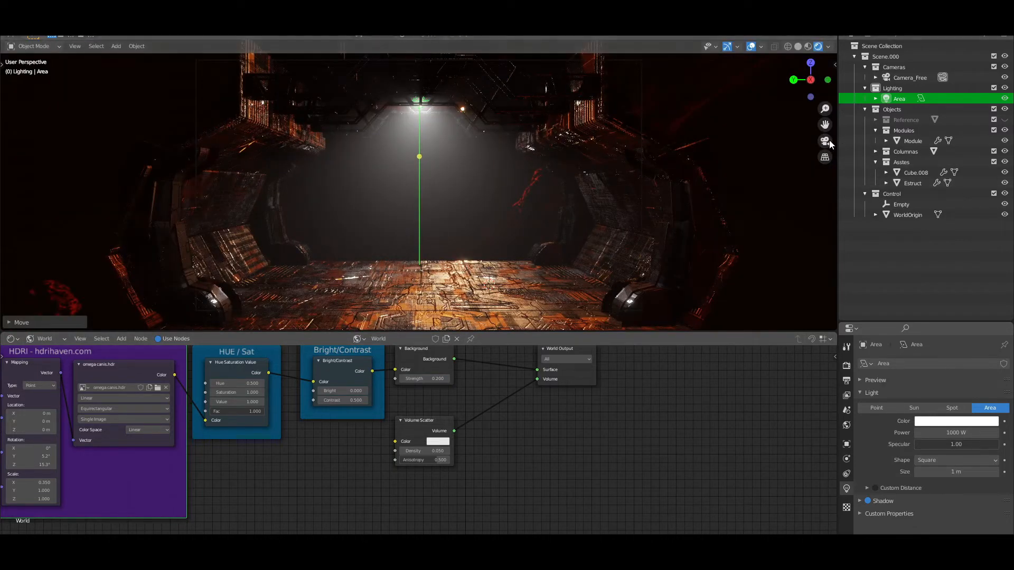
{"action": "left_click", "coordinate": [825, 141]}
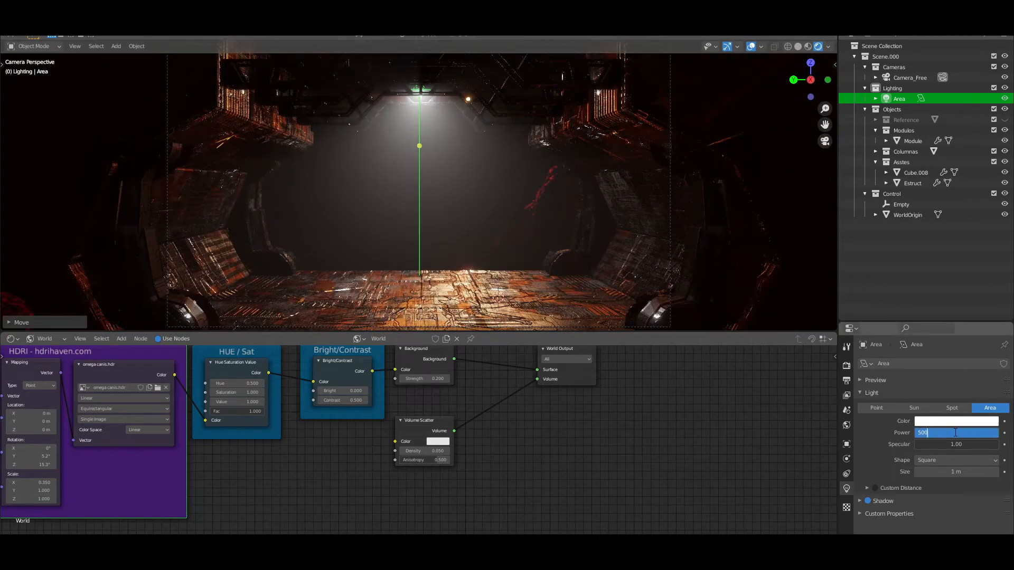
Try the area light at 500 W and return its power to 1000 W
{"action": "key", "text": "Return"}
{"action": "left_click", "coordinate": [956, 433]}
{"action": "type", "text": "1000"}
{"action": "key", "text": "Return"}
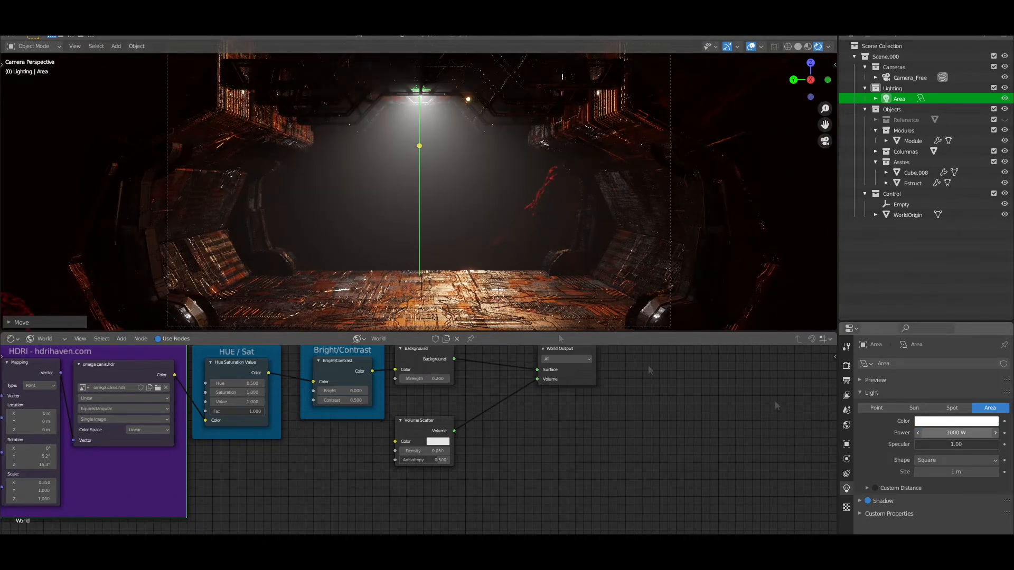
Test a Volume Scatter density of 0.2, and set both its anisotropy and density to 0.05
{"action": "scroll", "coordinate": [687, 380], "scroll_direction": "down", "scroll_amount": 3}
{"action": "scroll", "coordinate": [512, 253], "scroll_direction": "down", "scroll_amount": 1}
{"action": "scroll", "coordinate": [480, 470], "scroll_direction": "up", "scroll_amount": 3}
{"action": "middle_click_drag", "start_coordinate": [480, 473], "coordinate": [479, 508]}
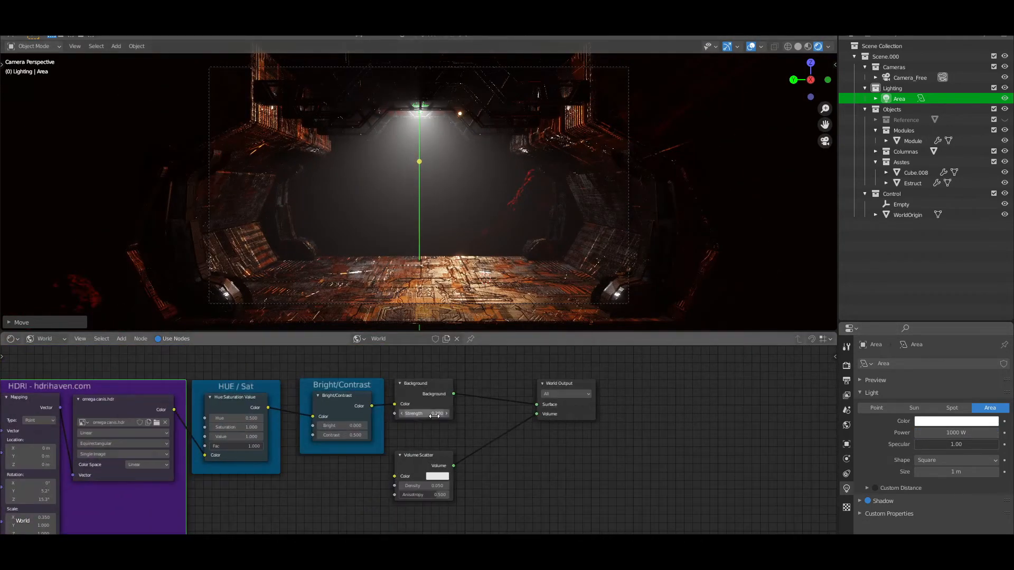
{"action": "scroll", "coordinate": [382, 472], "scroll_direction": "up", "scroll_amount": 2}
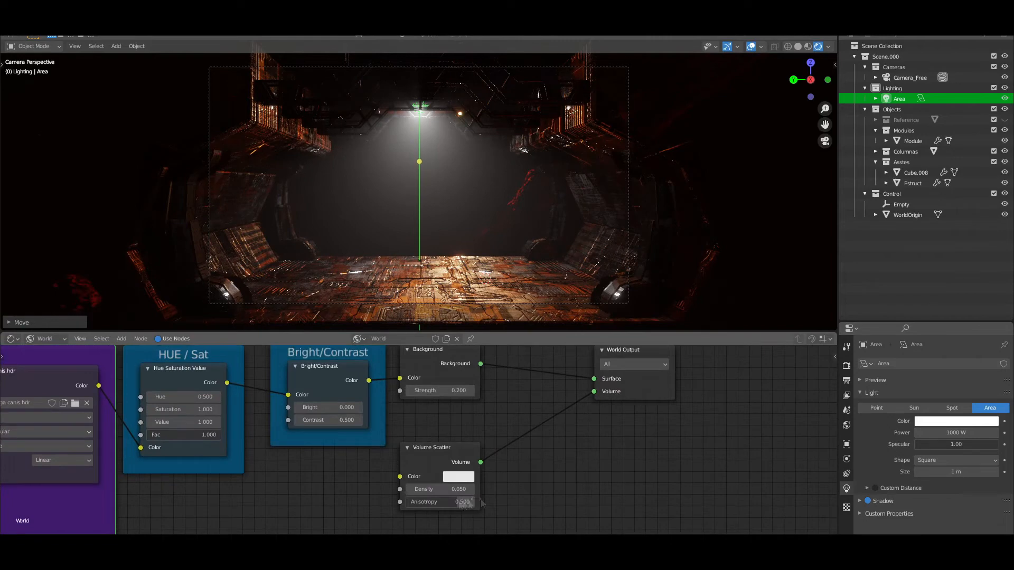
{"action": "left_click_drag", "start_coordinate": [436, 490], "coordinate": [442, 491]}
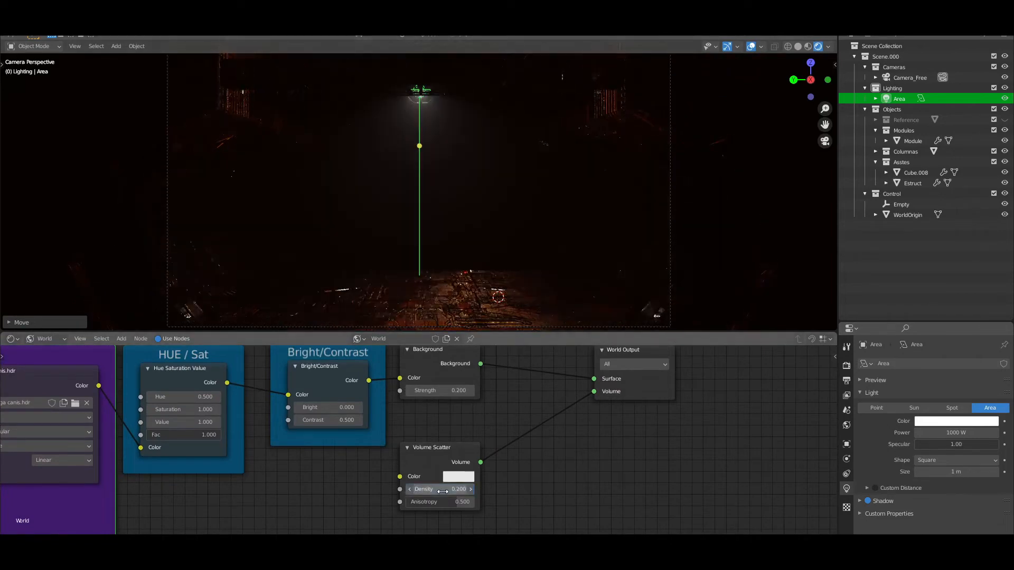
{"action": "left_click", "coordinate": [444, 502]}
{"action": "type", "text": ".05"}
{"action": "key", "text": "Return"}
{"action": "left_click", "coordinate": [436, 488]}
{"action": "type", "text": ".05"}
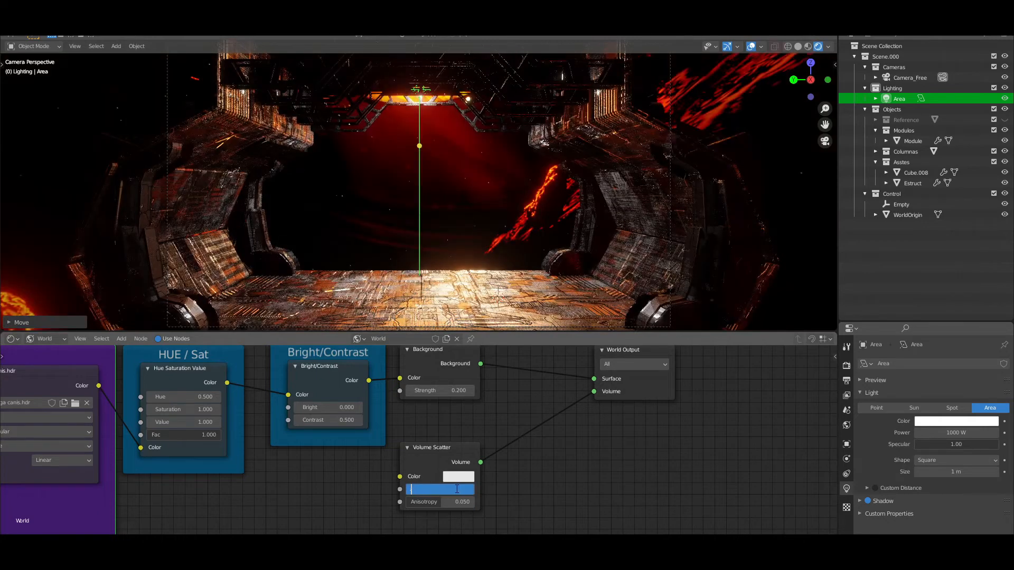
{"action": "key", "text": "Return"}
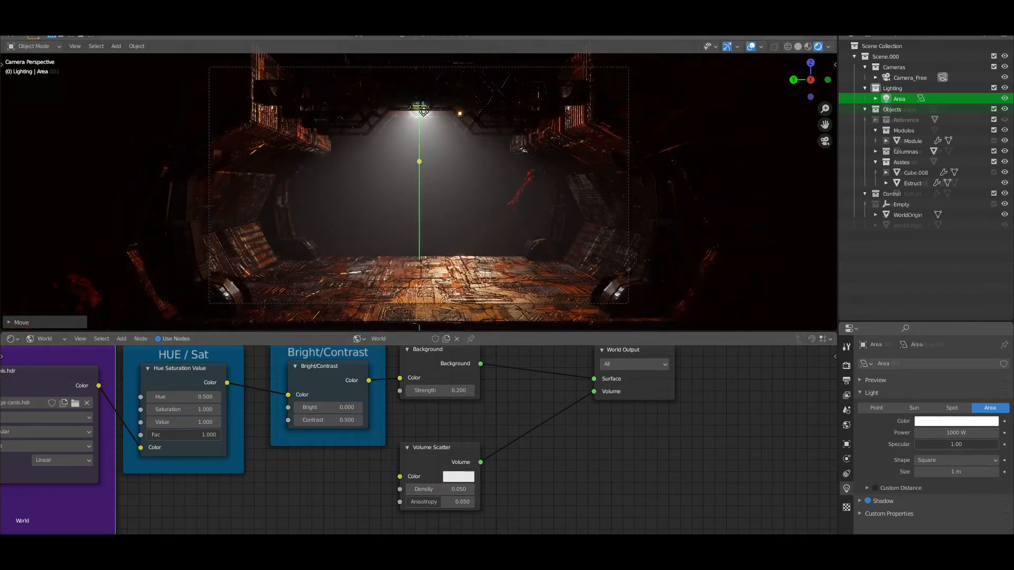
Duplicate the area light about 8 m along negative X and set the copy's power to 500 W
{"action": "key", "text": "shift+d"}
{"action": "key", "text": "x"}
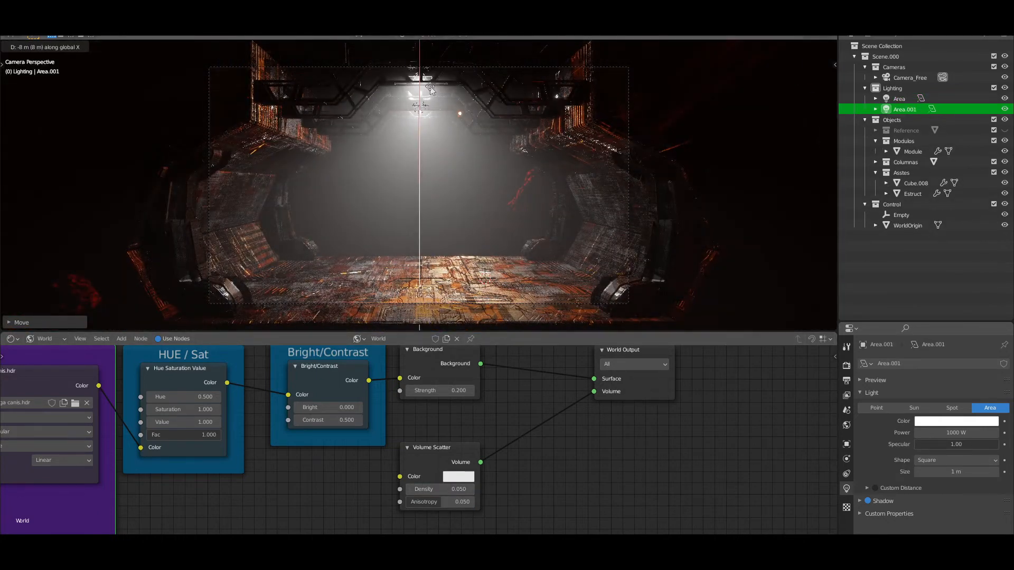
{"action": "left_click", "coordinate": [431, 90]}
{"action": "key", "text": "Return"}
Set the world's Bright/Contrast node to Bright 0.2 and Contrast 1
{"action": "scroll", "coordinate": [192, 513], "scroll_direction": "down", "scroll_amount": 1}
{"action": "middle_click_drag", "start_coordinate": [192, 513], "coordinate": [315, 521]}
{"action": "double_click", "coordinate": [450, 421]}
{"action": "type", "text": ".2"}
{"action": "key", "text": "Return"}
Rotate the world HDRI to -23.5° around Y in the Mapping node to bring the planet into the corridor opening
{"action": "scroll", "coordinate": [151, 511], "scroll_direction": "down", "scroll_amount": 1}
{"action": "middle_click_drag", "start_coordinate": [151, 511], "coordinate": [206, 498]}
{"action": "mouse_move", "coordinate": [111, 494]}
{"action": "left_mouse_down"}
{"action": "mouse_move", "coordinate": [69, 493]}
{"action": "mouse_move", "coordinate": [118, 493]}
{"action": "left_mouse_up"}
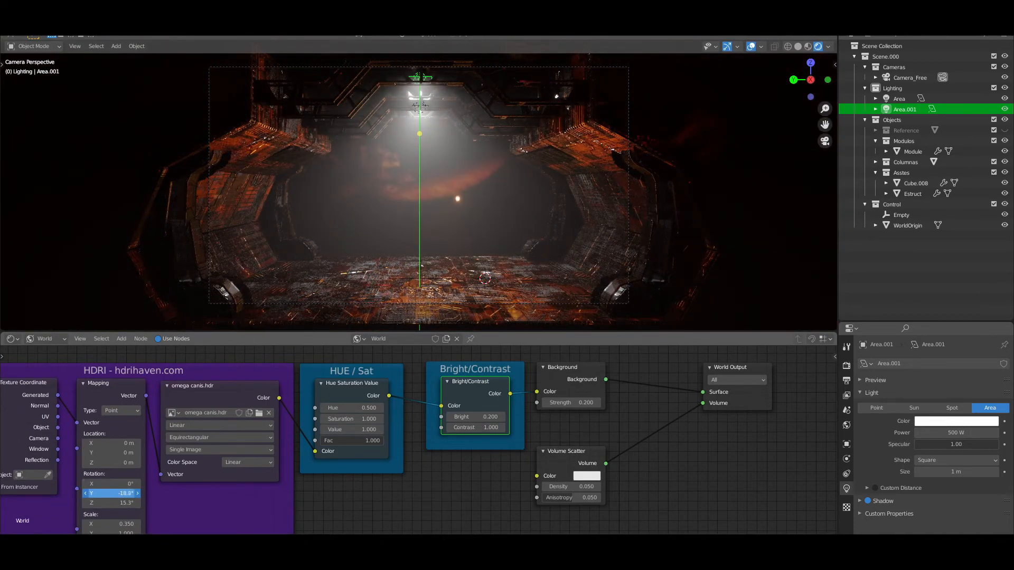
Test a world Background strength of 1 and settle on 0.1
{"action": "double_click", "coordinate": [580, 404]}
{"action": "type", "text": "1"}
{"action": "key", "text": "Return"}
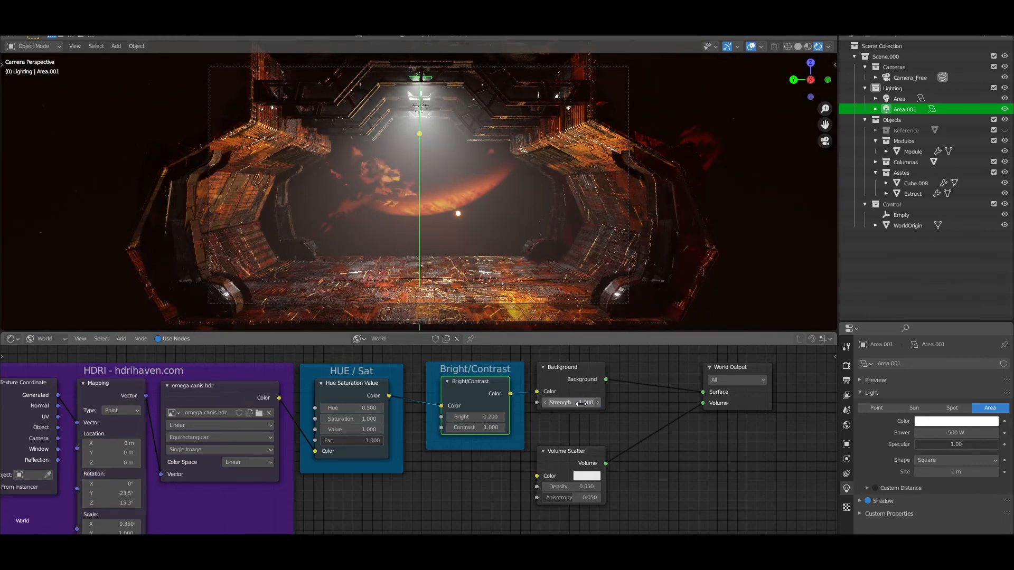
{"action": "type", "text": "0.1"}
{"action": "key", "text": "Return"}
{"action": "key", "text": "ctrl+z"}
{"action": "key", "text": "ctrl+shift+z"}
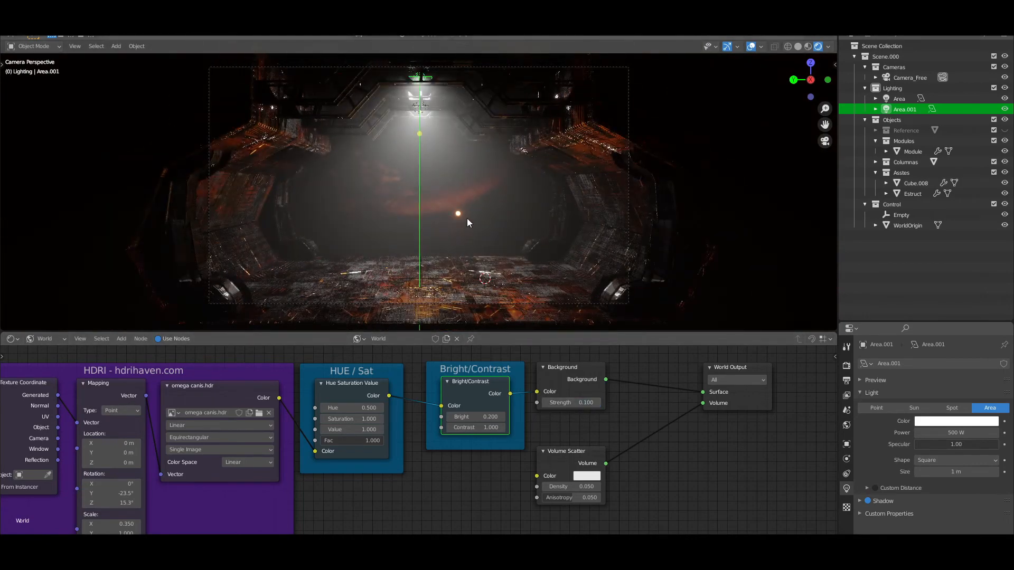
Tint both area lights pale blue, giving the original light hue 0.529 and saturation 0.298
{"action": "left_click", "coordinate": [965, 422]}
{"action": "mouse_move", "coordinate": [936, 328]}
{"action": "left_mouse_down"}
{"action": "mouse_move", "coordinate": [948, 310]}
{"action": "mouse_move", "coordinate": [936, 325]}
{"action": "left_mouse_up"}
{"action": "left_click", "coordinate": [899, 99]}
{"action": "left_click", "coordinate": [957, 421]}
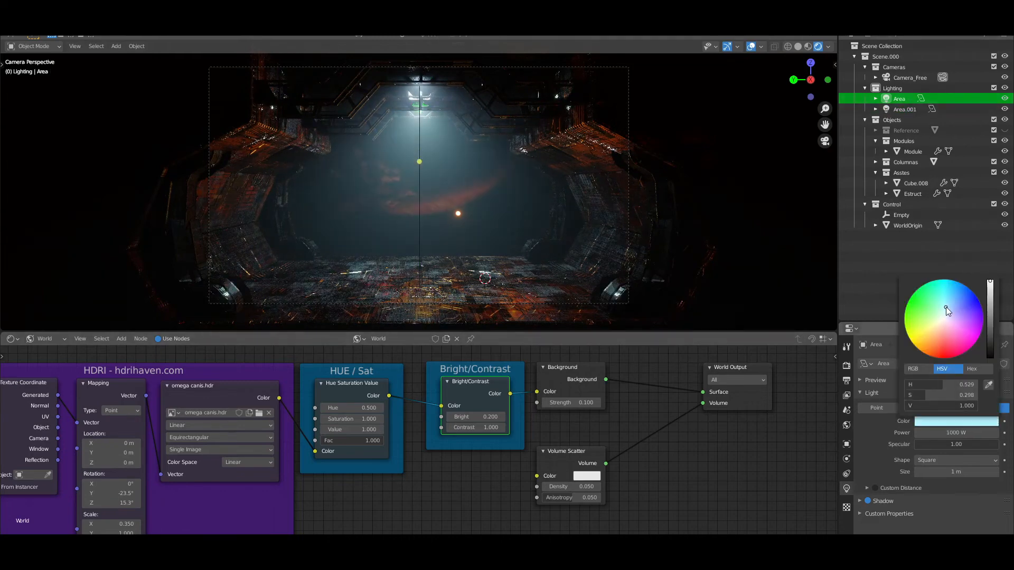
Try raising the world Hue Saturation Value node's Value to 2 and return it to 1
{"action": "scroll", "coordinate": [406, 415], "scroll_direction": "up", "scroll_amount": 2}
{"action": "double_click", "coordinate": [392, 424]}
{"action": "type", "text": "2"}
{"action": "key", "text": "Return"}
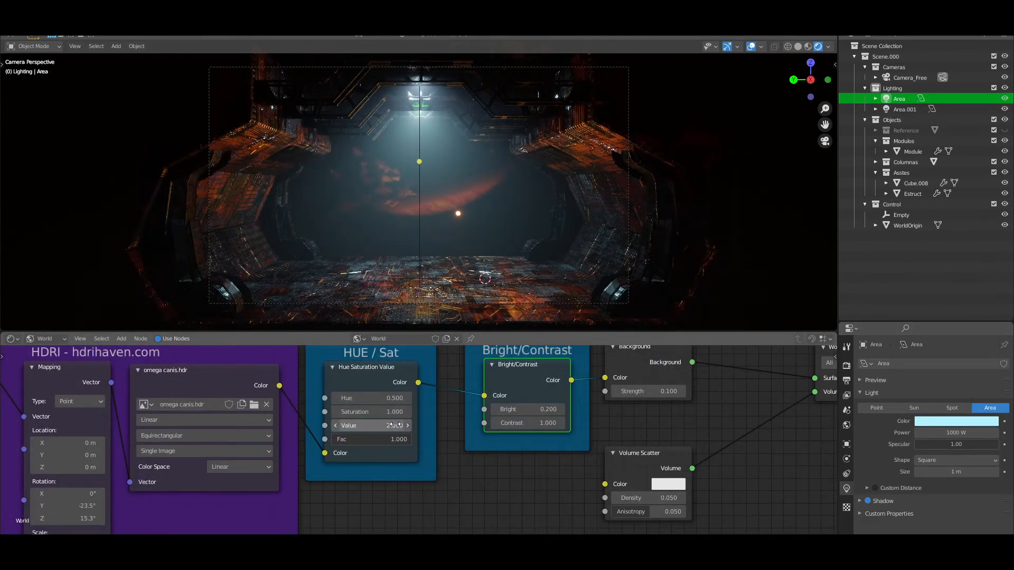
{"action": "double_click", "coordinate": [395, 425]}
{"action": "type", "text": "5"}
{"action": "key", "text": "Return"}
{"action": "key", "text": "Return"}
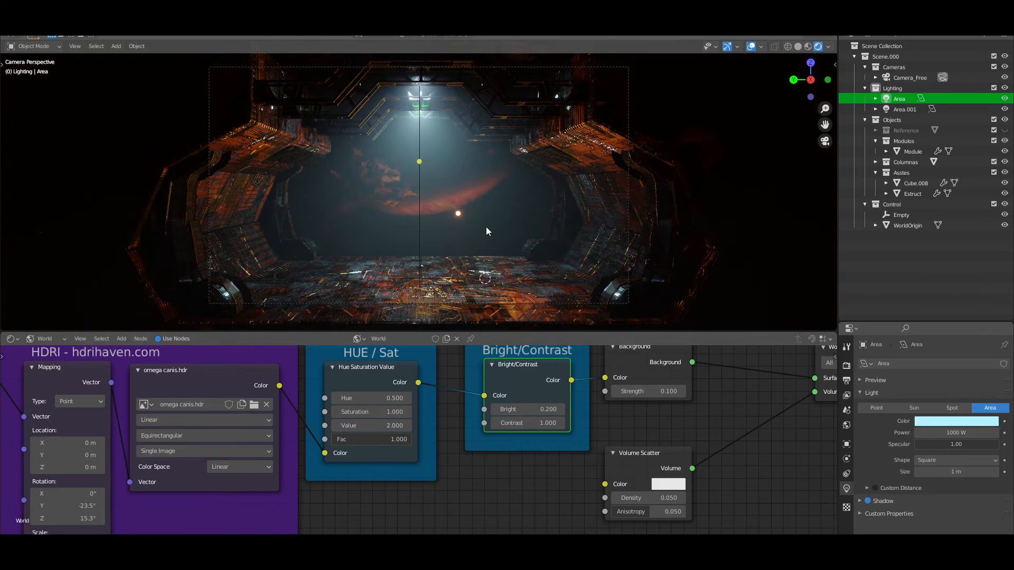
{"action": "double_click", "coordinate": [396, 424]}
{"action": "type", "text": "1"}
Desaturate the HDRI in the Hue Saturation Value node with Saturation 0 and Hue 1
{"action": "key", "text": "Return"}
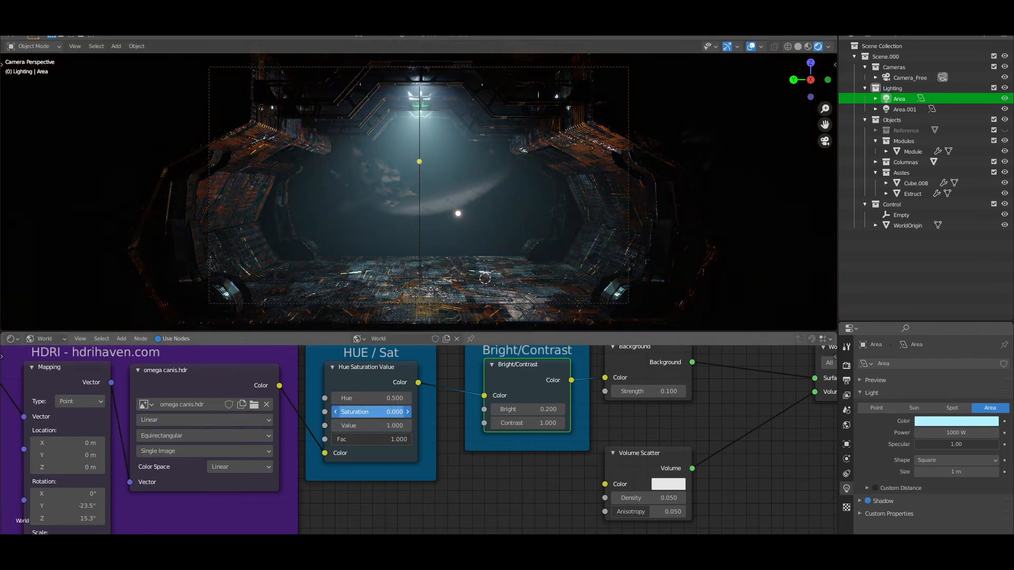
{"action": "double_click", "coordinate": [384, 399]}
{"action": "type", "text": "1"}
{"action": "key", "text": "Return"}
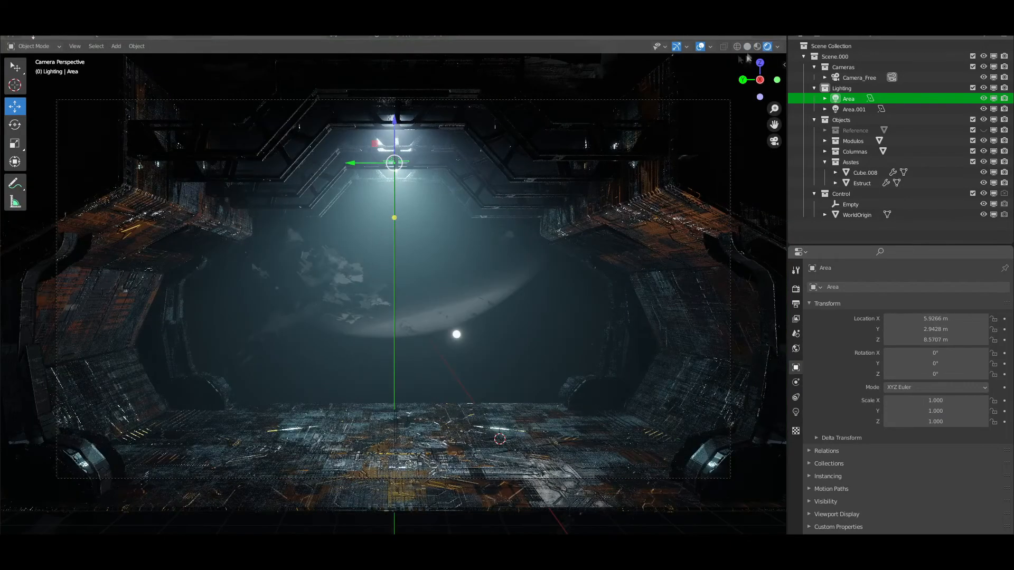
Hide the viewport overlays and gizmos and compare solid and material preview shading with the rendered camera view
{"action": "left_click", "coordinate": [700, 48]}
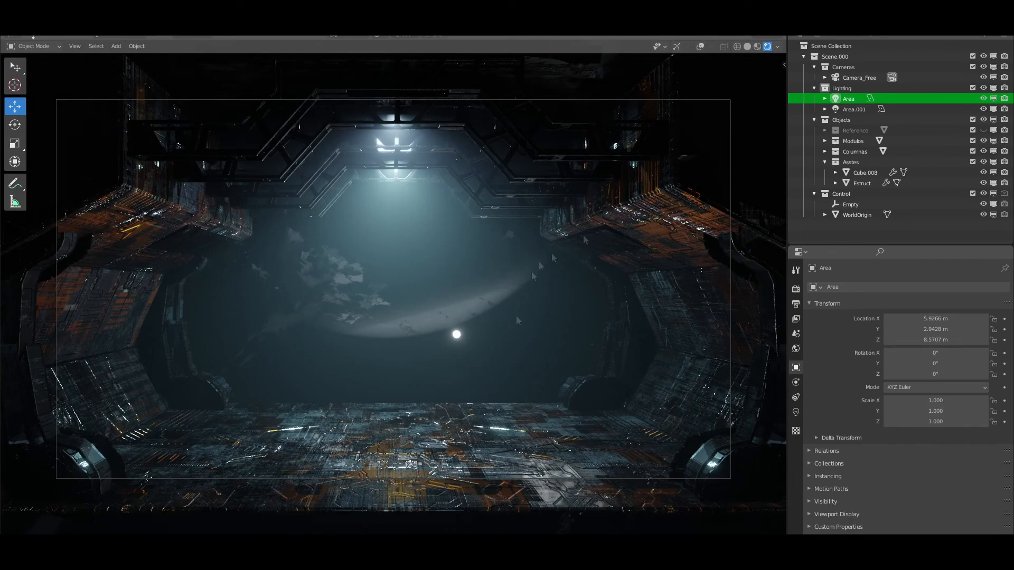
{"action": "left_click", "coordinate": [747, 46]}
{"action": "left_click", "coordinate": [757, 46]}
{"action": "left_click", "coordinate": [777, 47]}
{"action": "left_click", "coordinate": [723, 99]}
{"action": "left_click", "coordinate": [766, 137]}
{"action": "left_click", "coordinate": [702, 176]}
{"action": "left_click", "coordinate": [767, 47]}
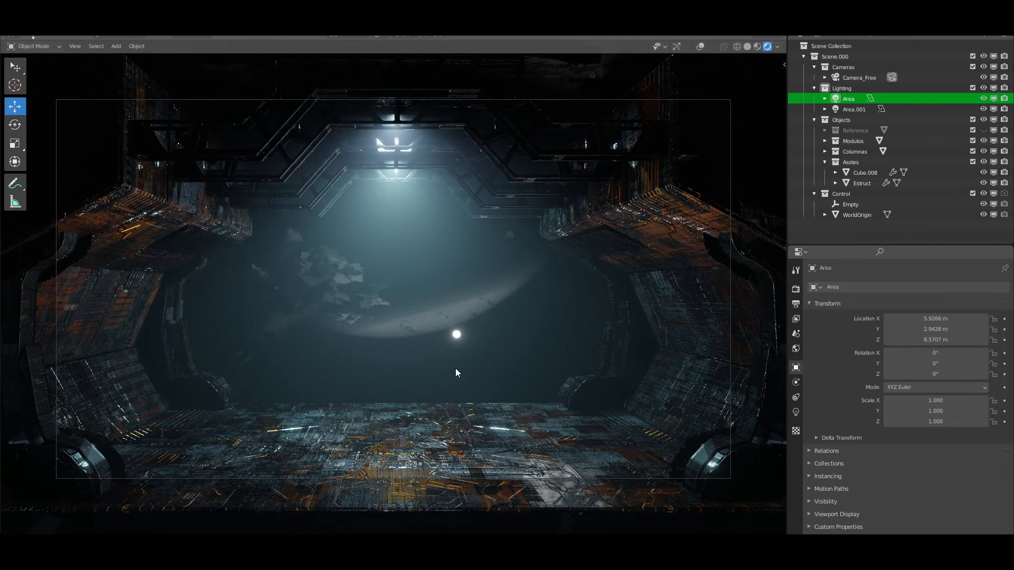